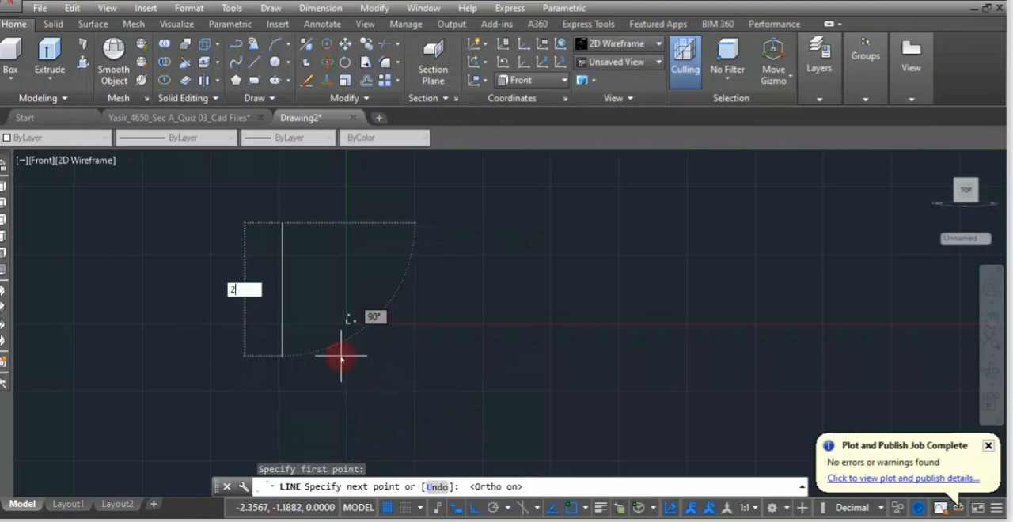
Draw a vertical line 25 units long near the origin.
type("5")
key("Return")
scroll(316, 324, "down", 2)
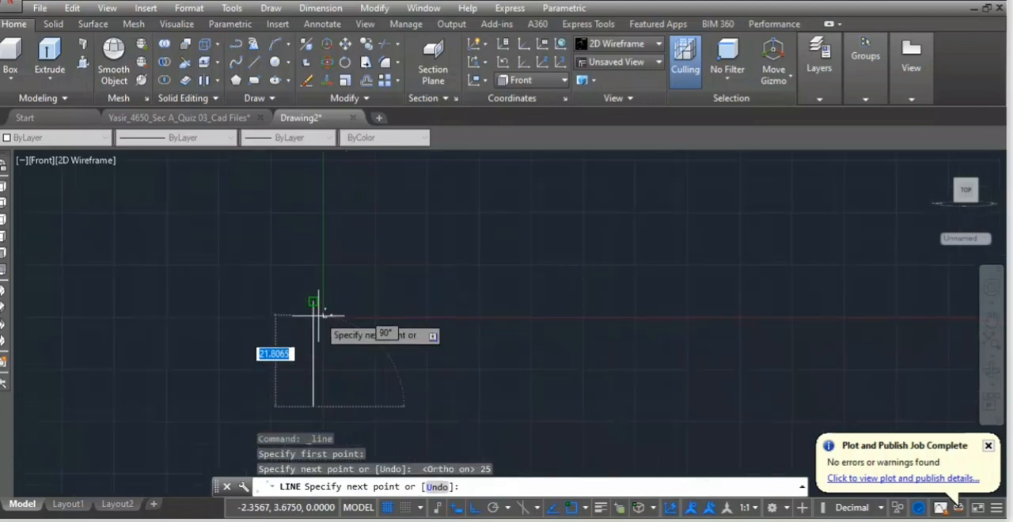
key("Return")
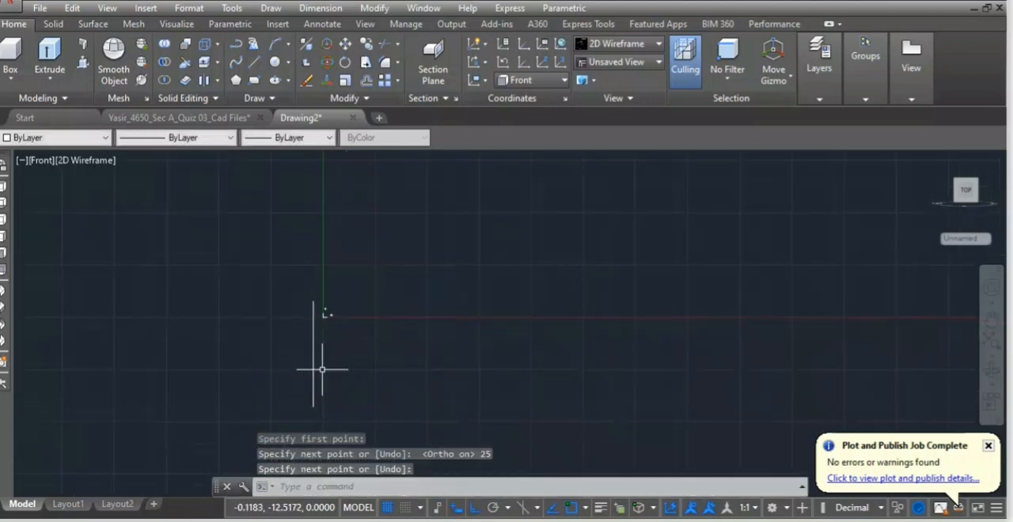
Offset the vertical line to its right through distances of 70.5 and 85.5.
type("o")
key("Return")
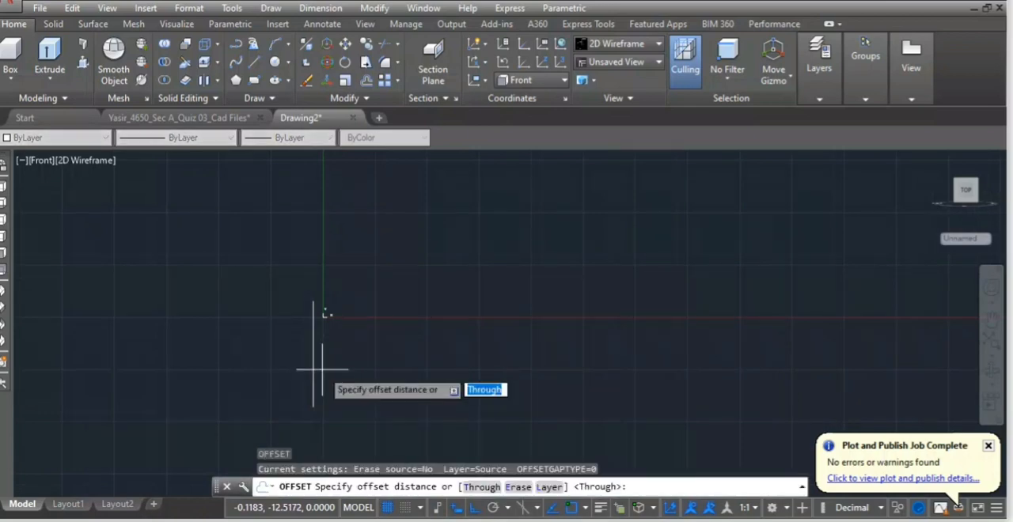
key("Return")
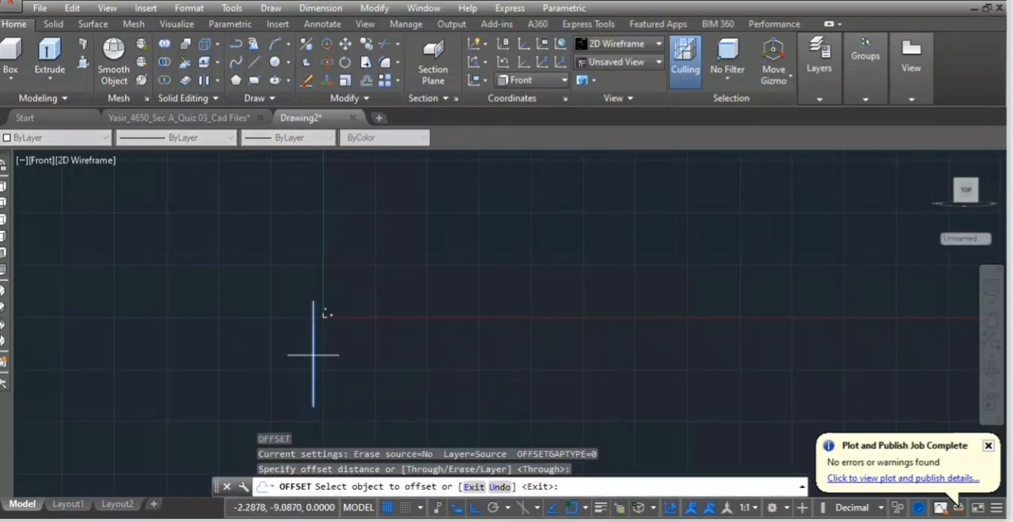
left_click(314, 358)
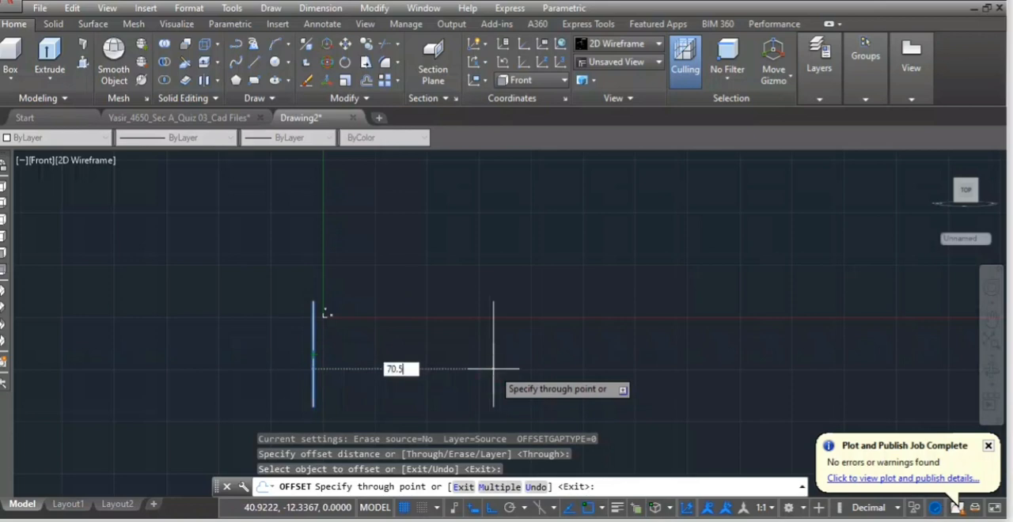
key("Return")
left_click(313, 341)
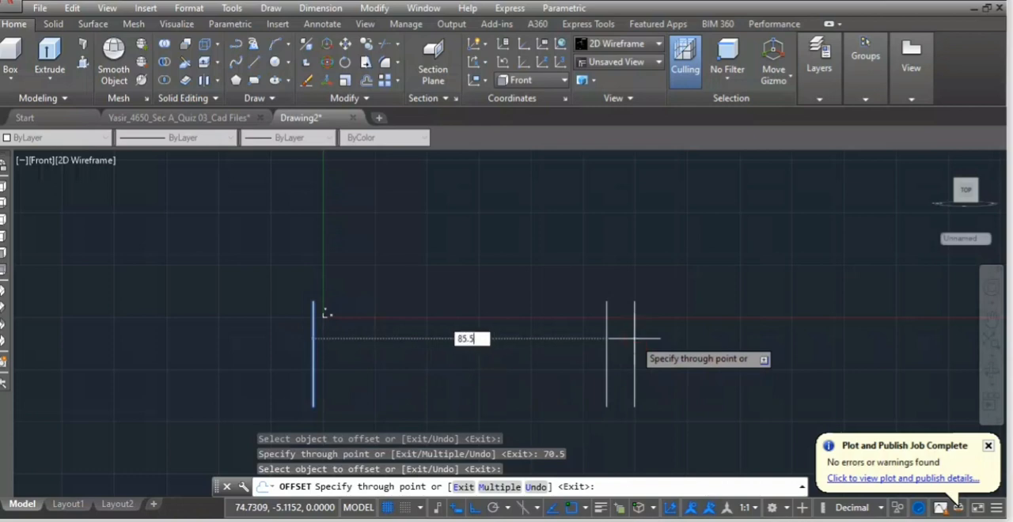
key("Return")
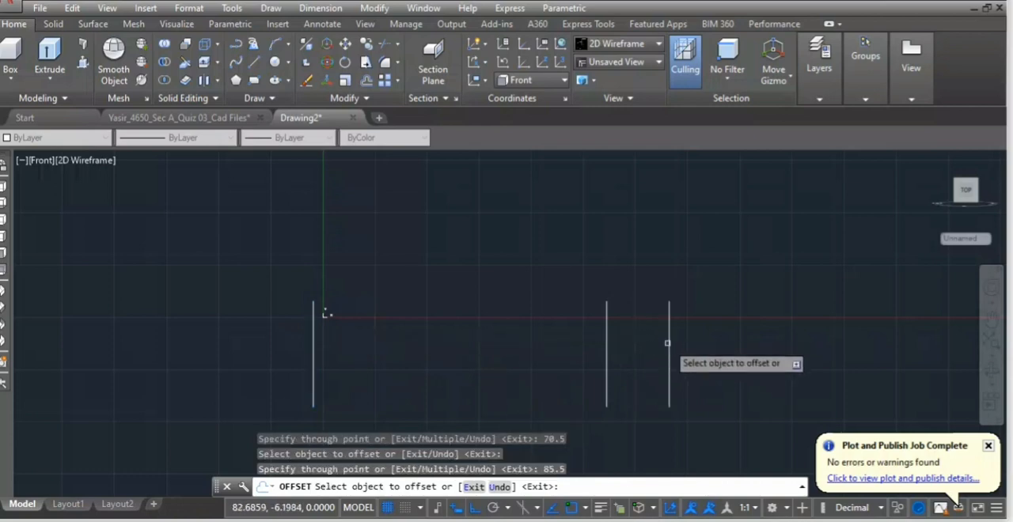
Offset the rightmost vertical line another 20 units to the right.
left_click(669, 337)
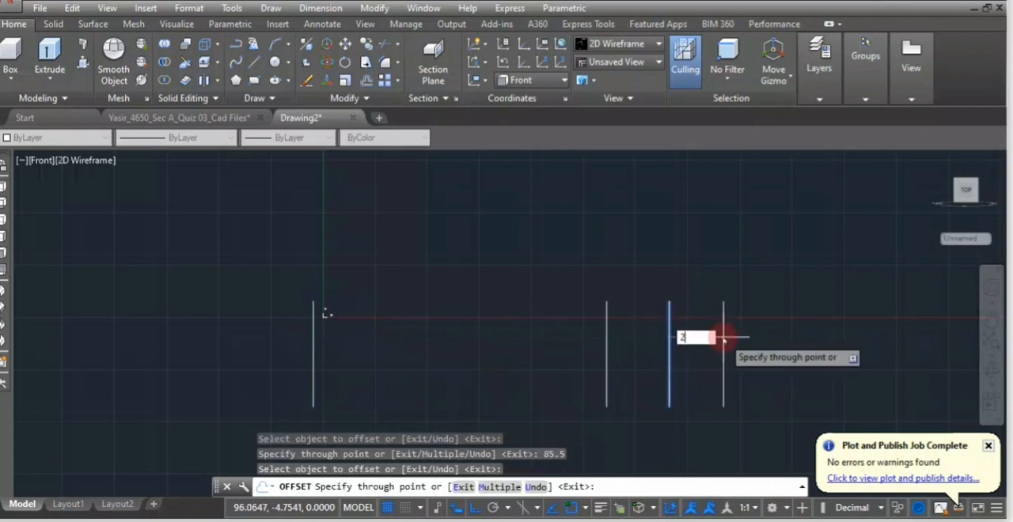
key("Return")
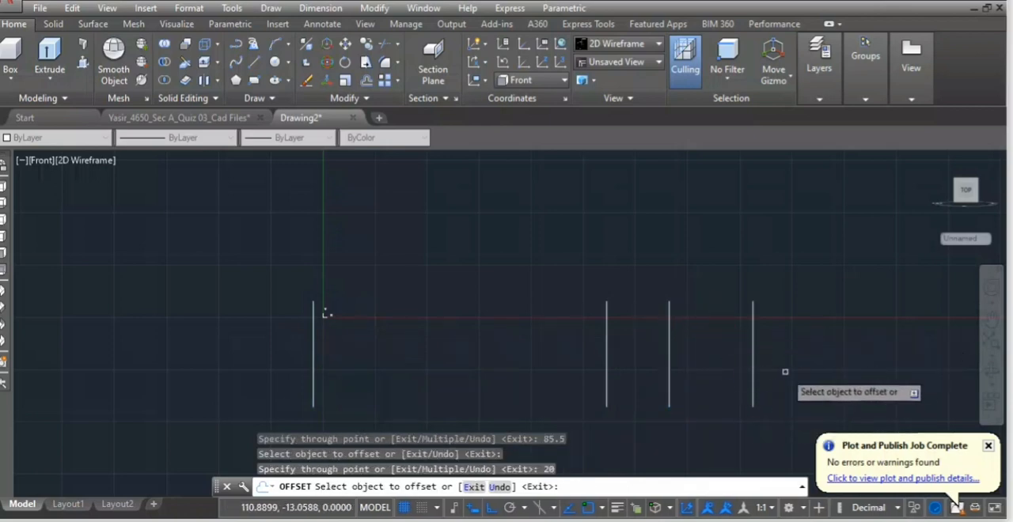
key("Escape")
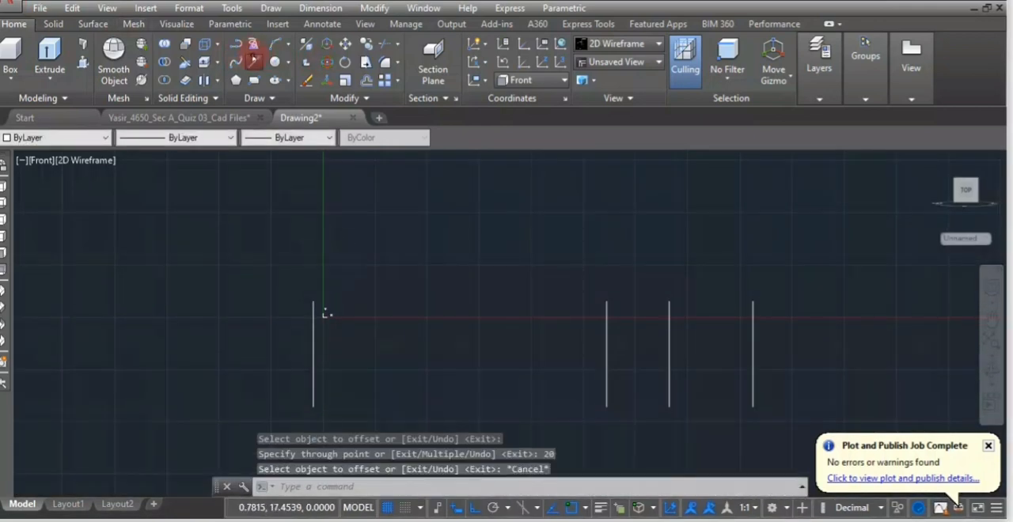
Draw a horizontal line joining the upper endpoints of the first and last vertical lines.
type("l")
key("Return")
left_click(313, 301)
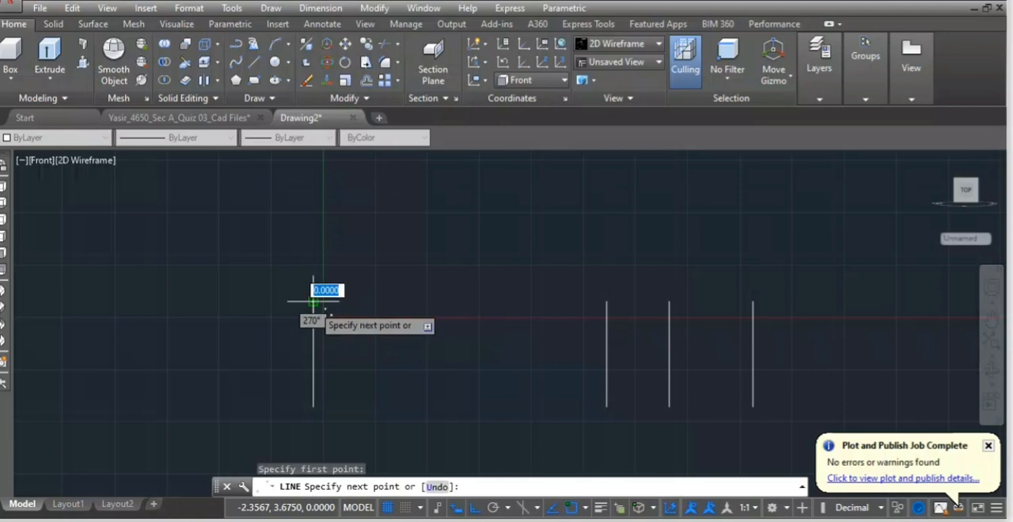
left_click(752, 302)
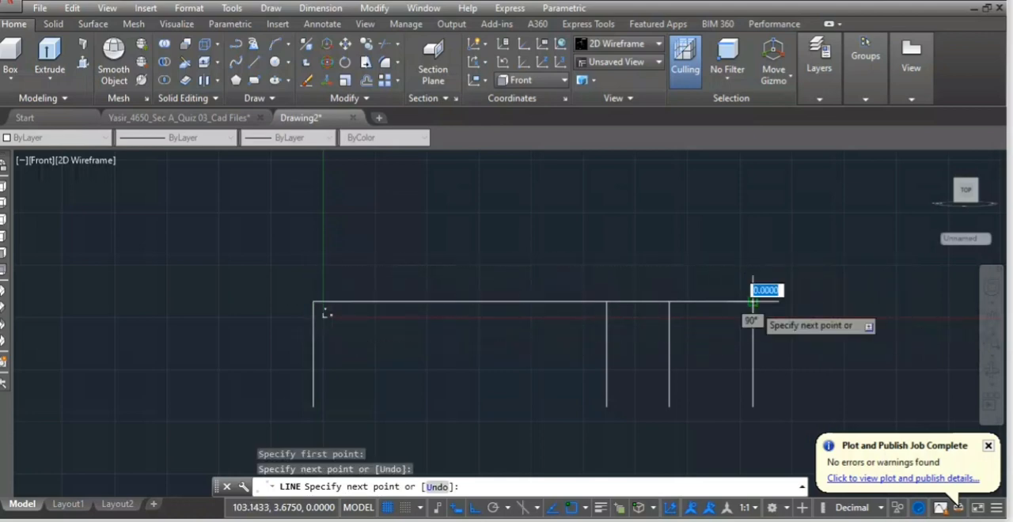
key("Return")
Offset the top horizontal line downward by 12.5 and by 25.
type("o")
key("Return")
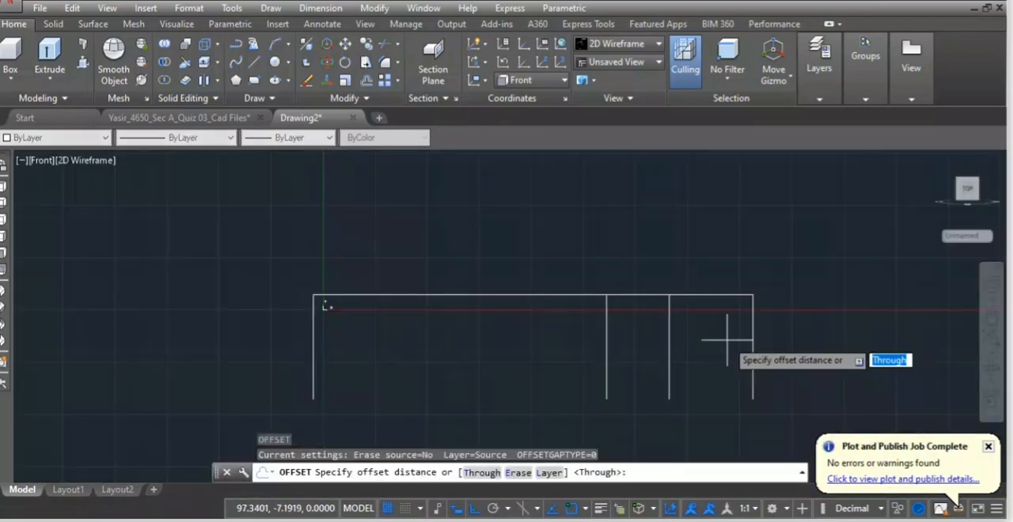
key("Return")
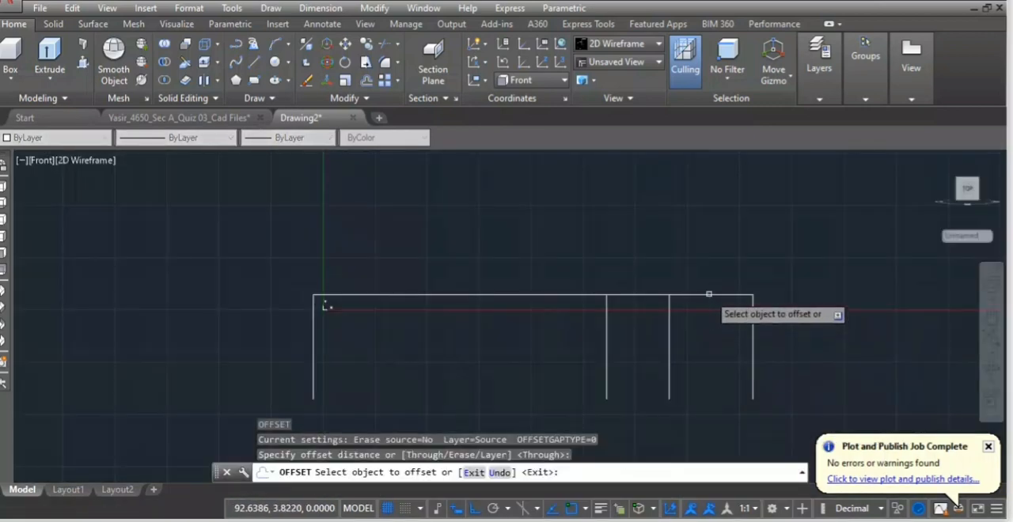
left_click(709, 295)
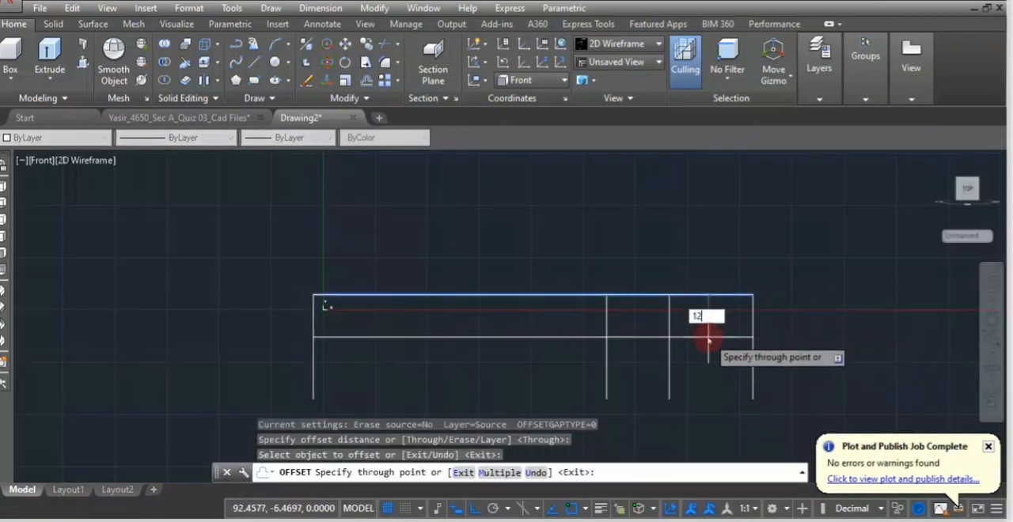
type("12.5")
key("Return")
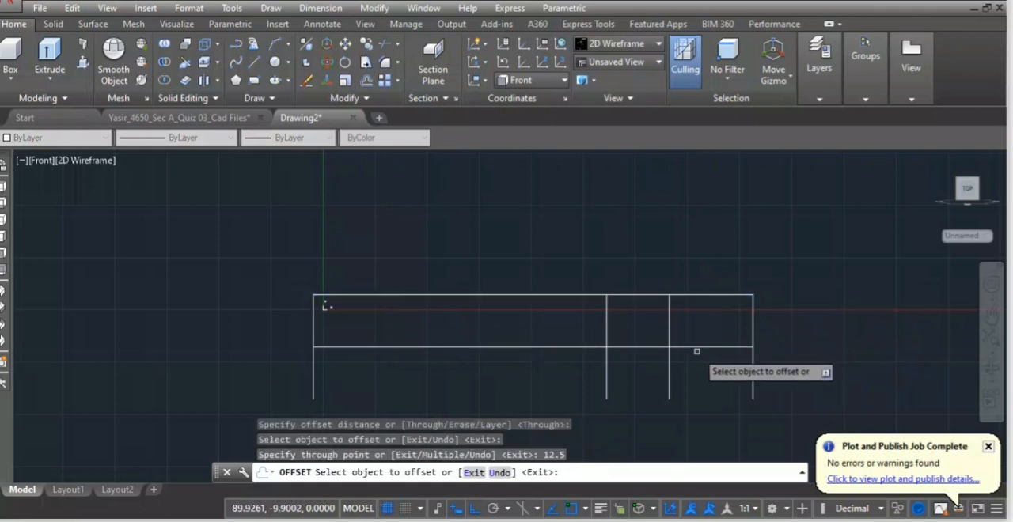
left_click(695, 295)
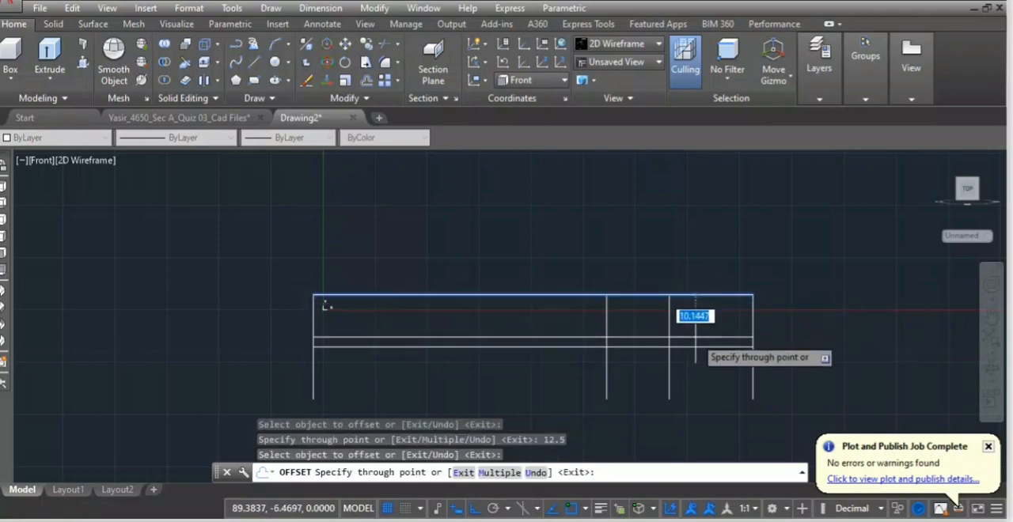
key("Return")
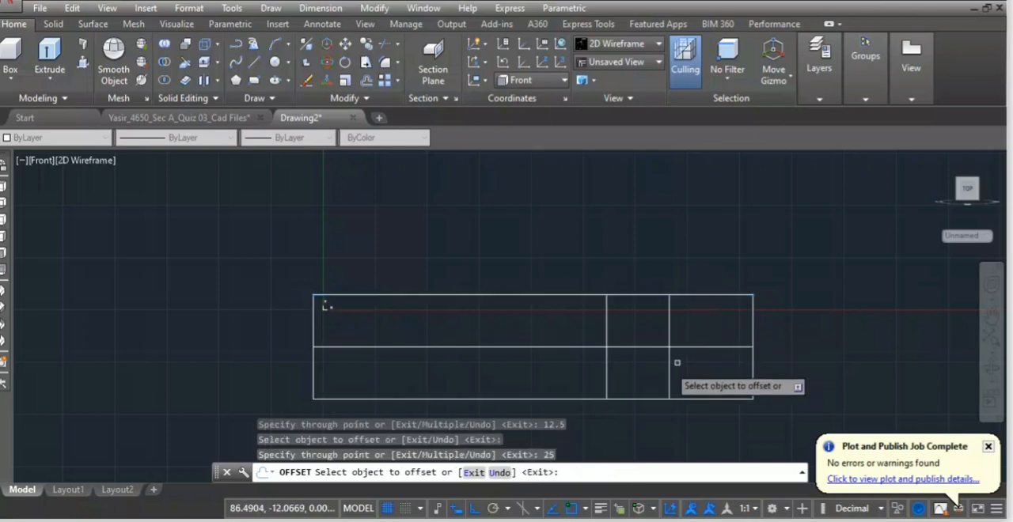
key("Escape")
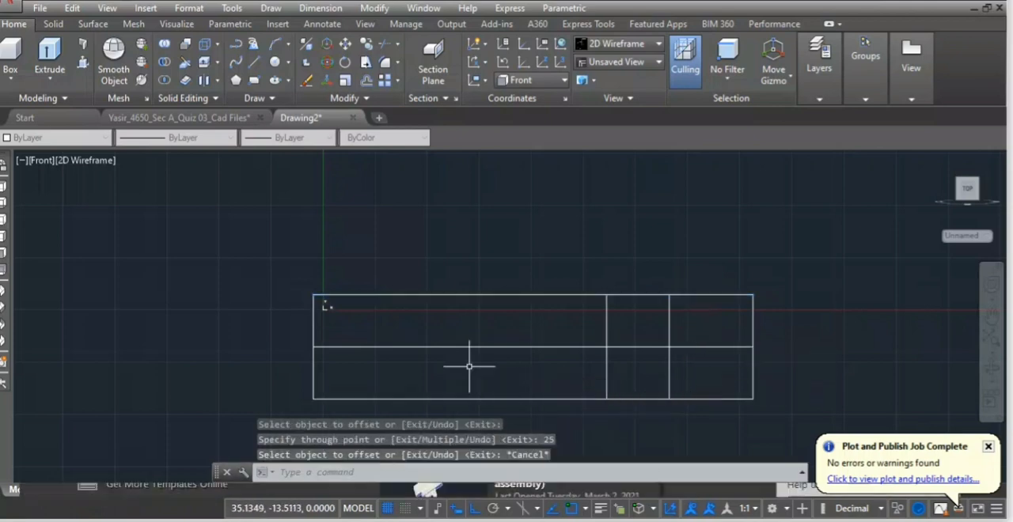
Trim away the lower-left part of the grid, the second vertical's upper half and the middle line between the second and third verticals.
type("tr")
key("Return")
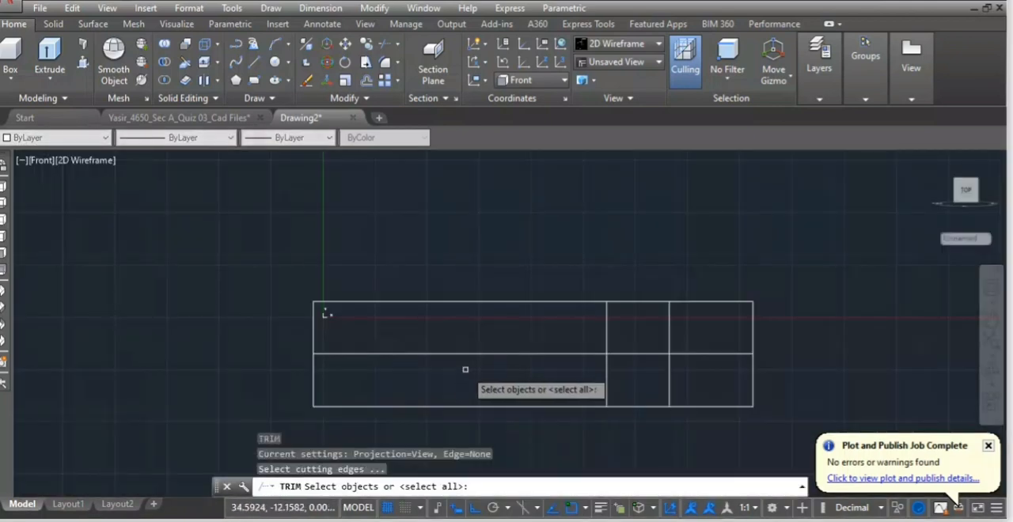
key("Return")
left_click(313, 369)
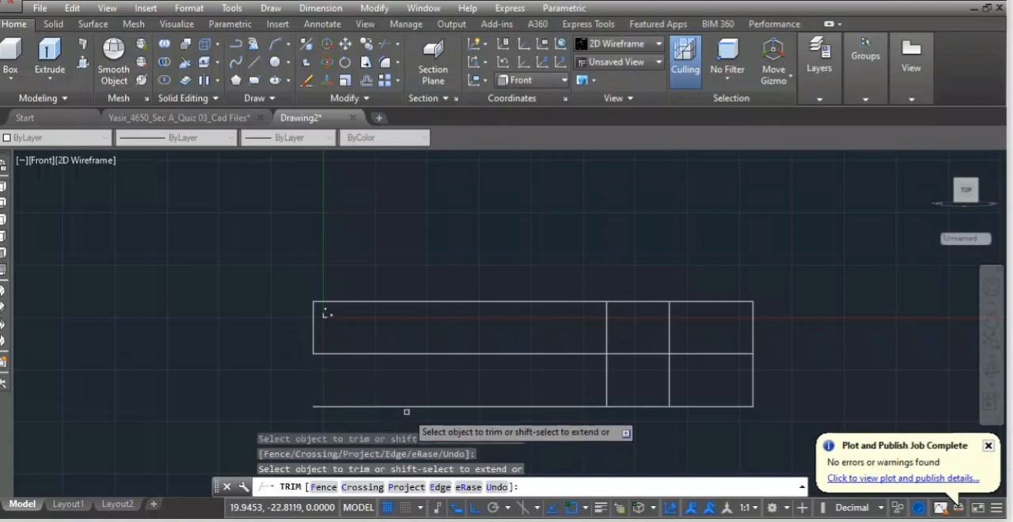
left_click(607, 332)
left_click(630, 353)
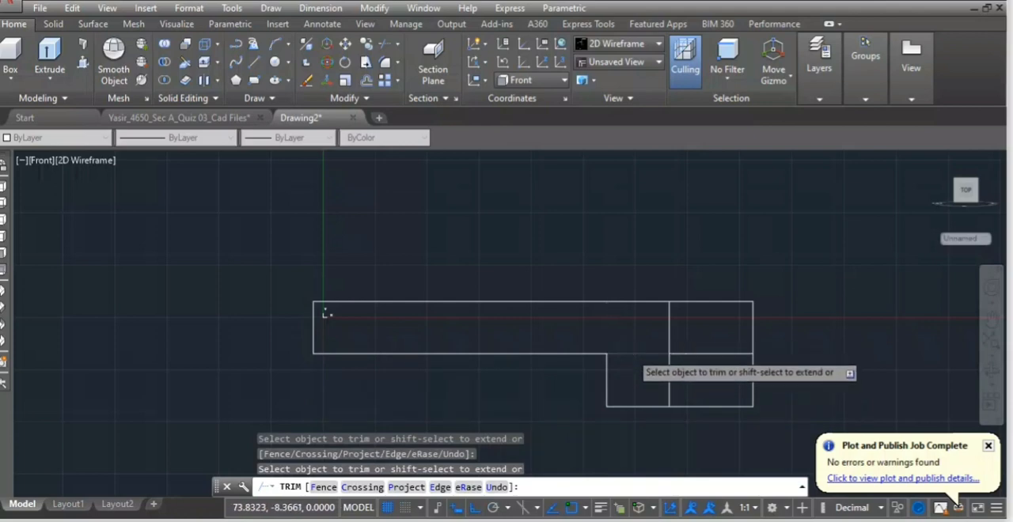
Trim the third vertical's lower half and the upper-right corner segments, and erase the remaining bottom line.
left_click(670, 373)
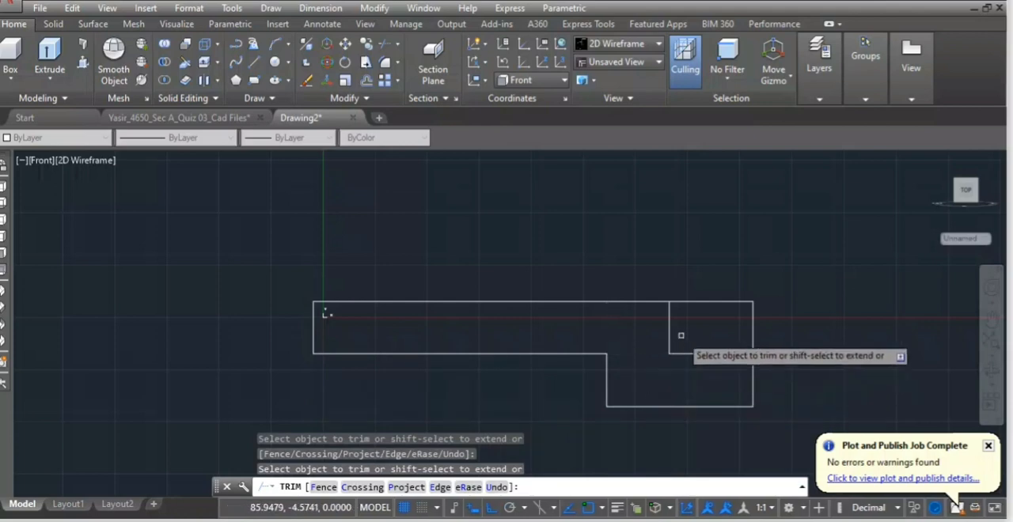
left_click(686, 301)
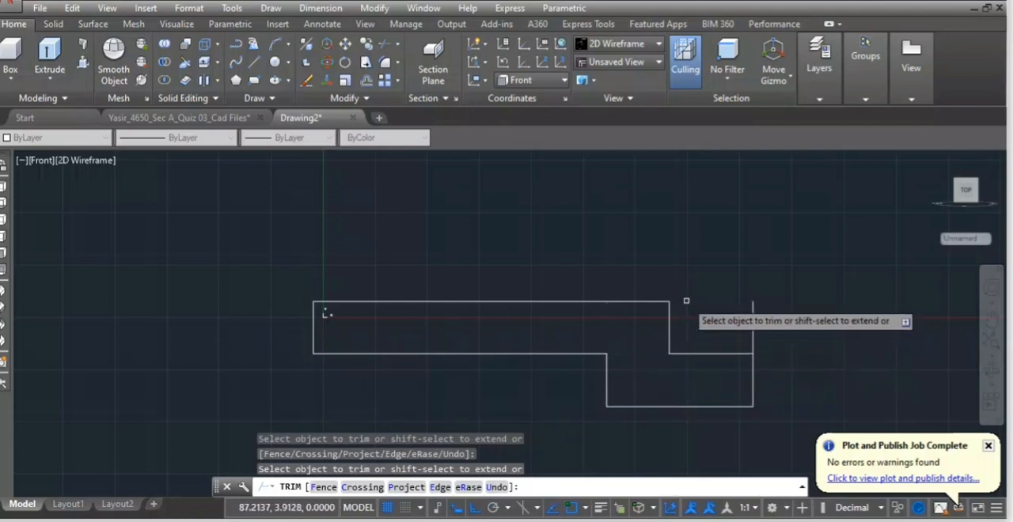
left_click(751, 324)
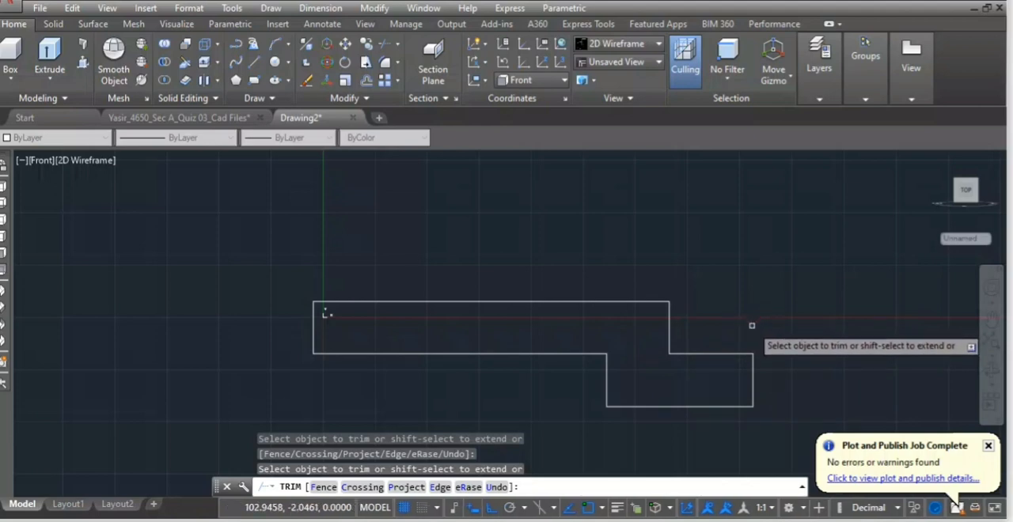
key("Escape")
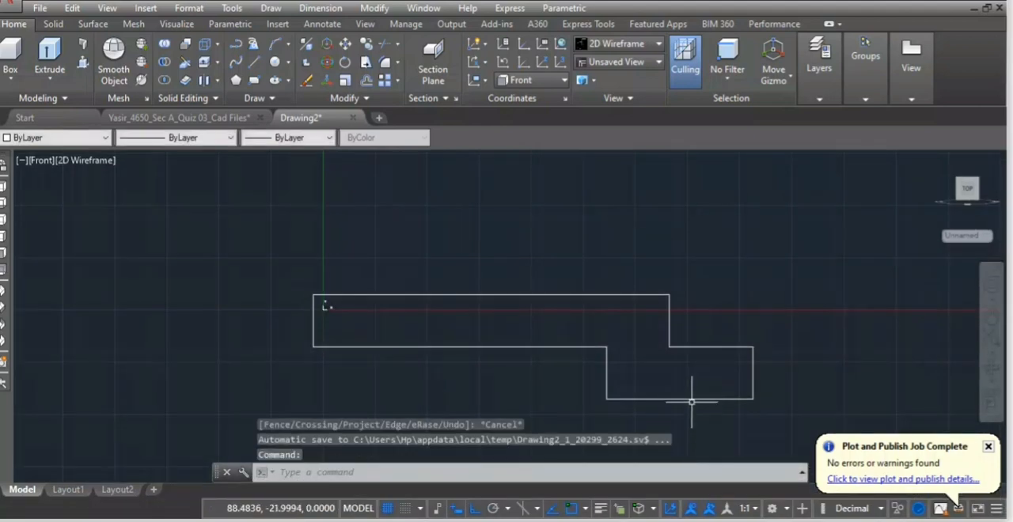
left_click(691, 399)
key("Delete")
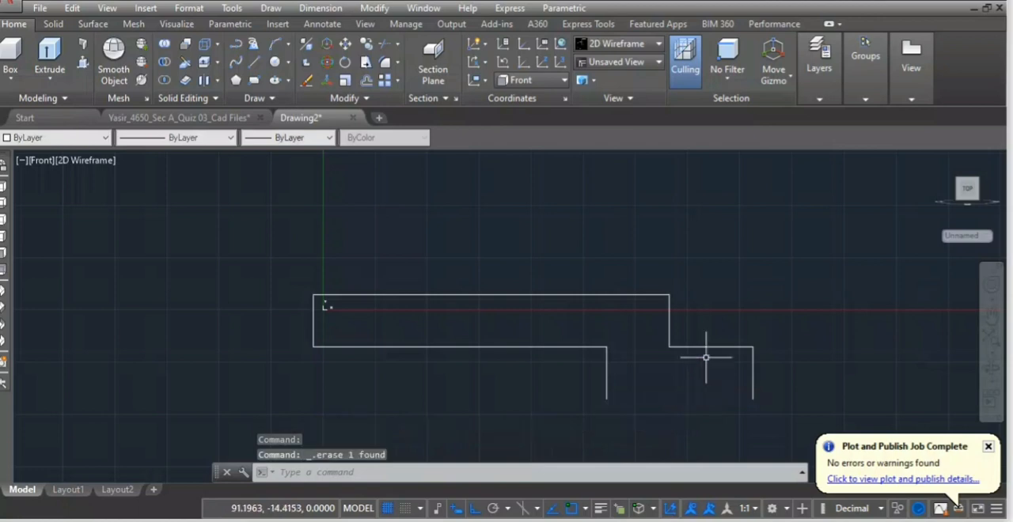
Mirror the whole stepped profile about the horizontal line through its open lower endpoints, keeping the source objects.
mouse_move(827, 306)
left_mouse_down()
mouse_move(673, 226)
mouse_move(257, 458)
mouse_move(753, 422)
mouse_move(753, 439)
left_mouse_up()
type("mir")
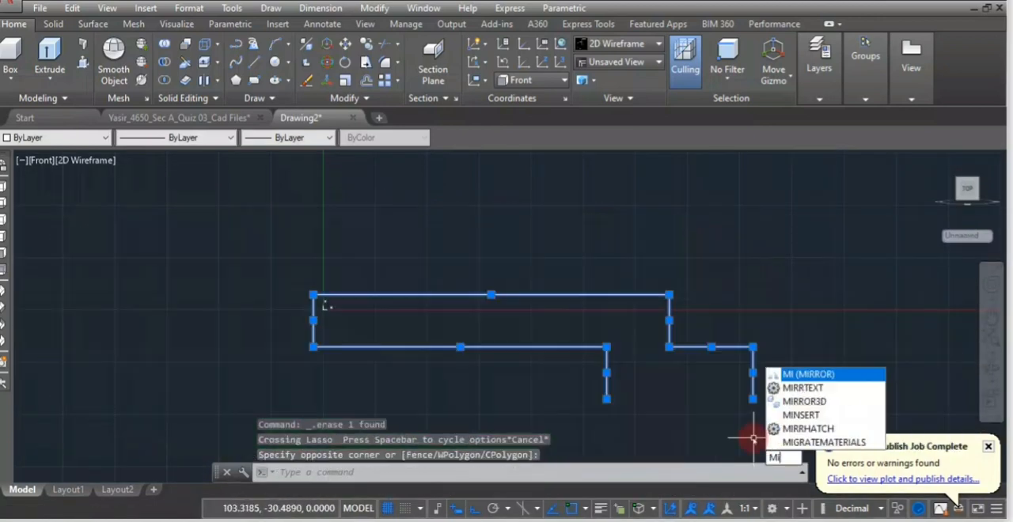
key("Return")
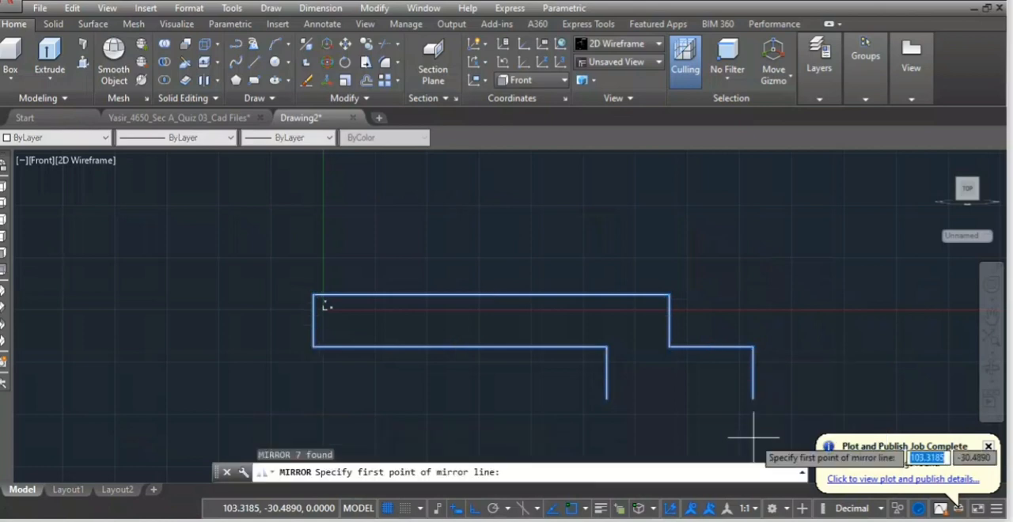
left_click(607, 399)
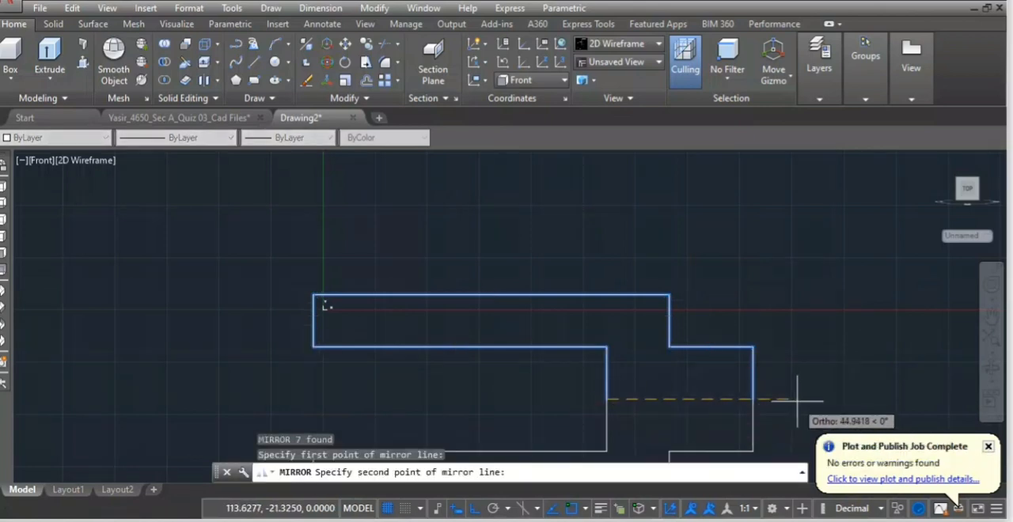
left_click(749, 388)
scroll(752, 387, "up", 2)
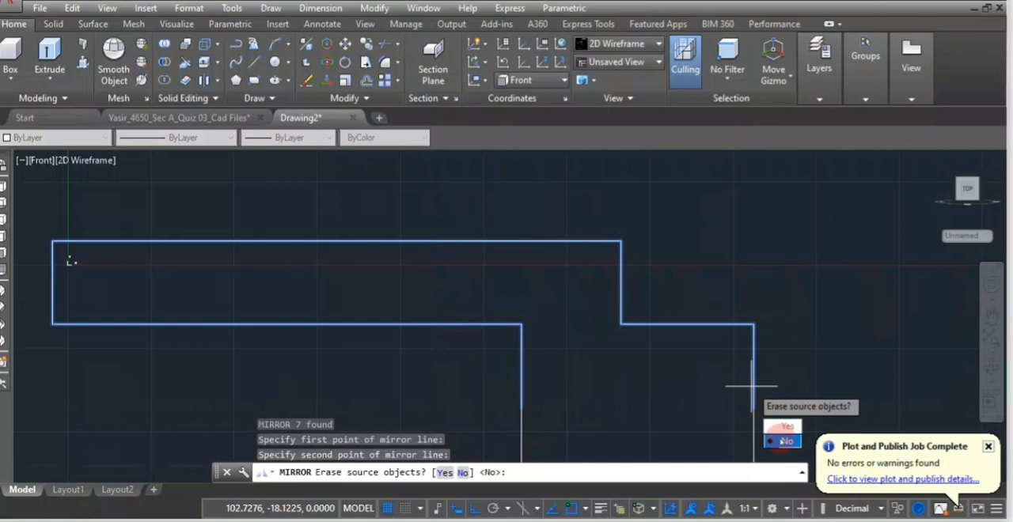
left_click(786, 441)
scroll(732, 330, "down", 4)
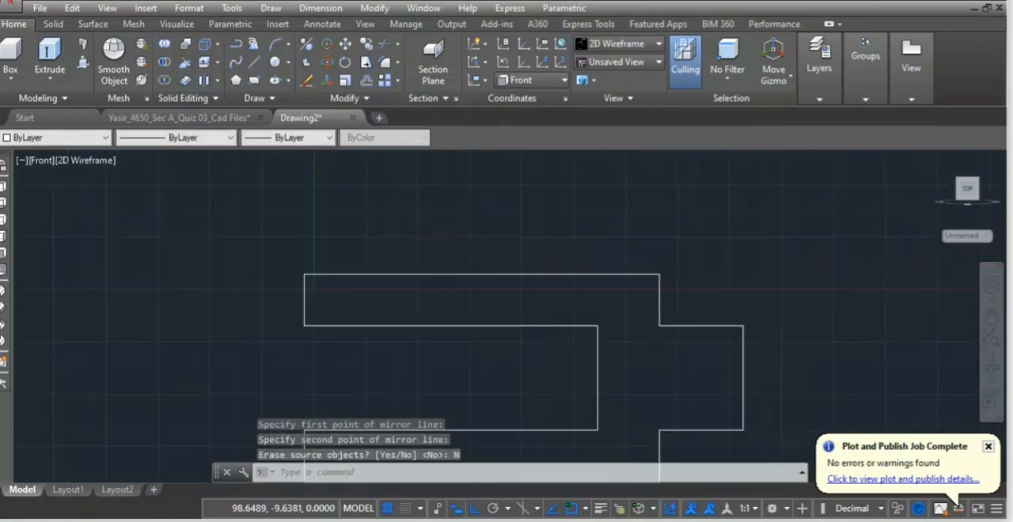
scroll(702, 386, "up", 2)
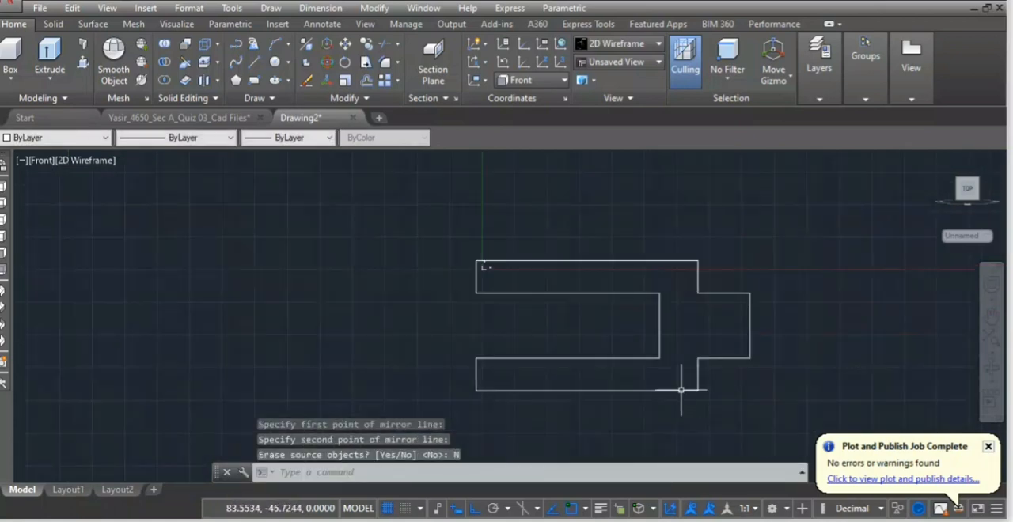
key("Return")
left_click(445, 478)
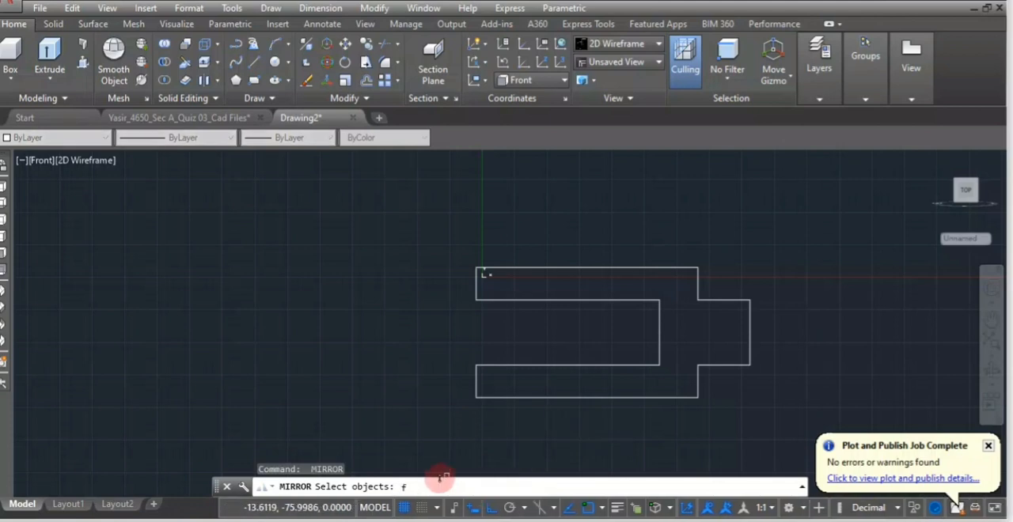
type("f")
key("Escape")
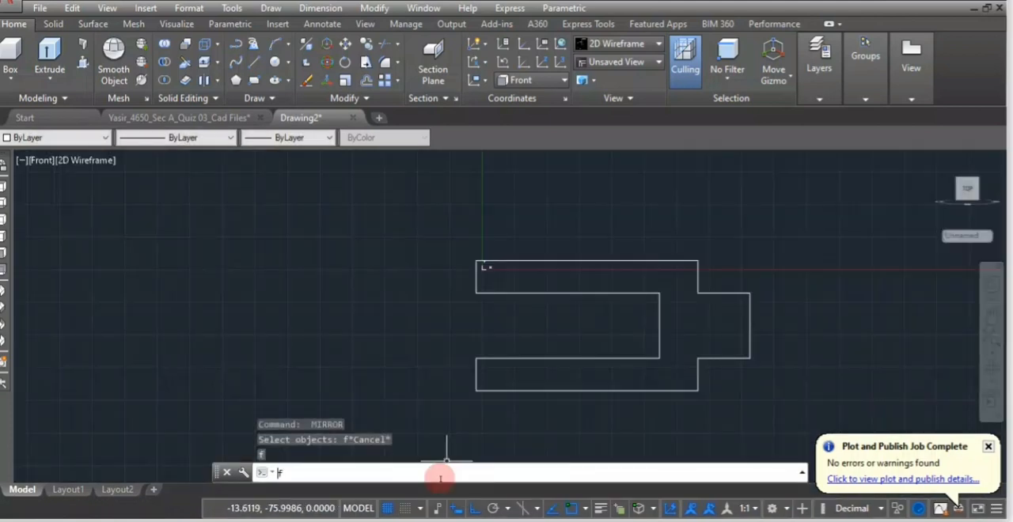
Fillet the profile's two outer lower corners with radius 3, using the Multiple option.
type("f")
key("Return")
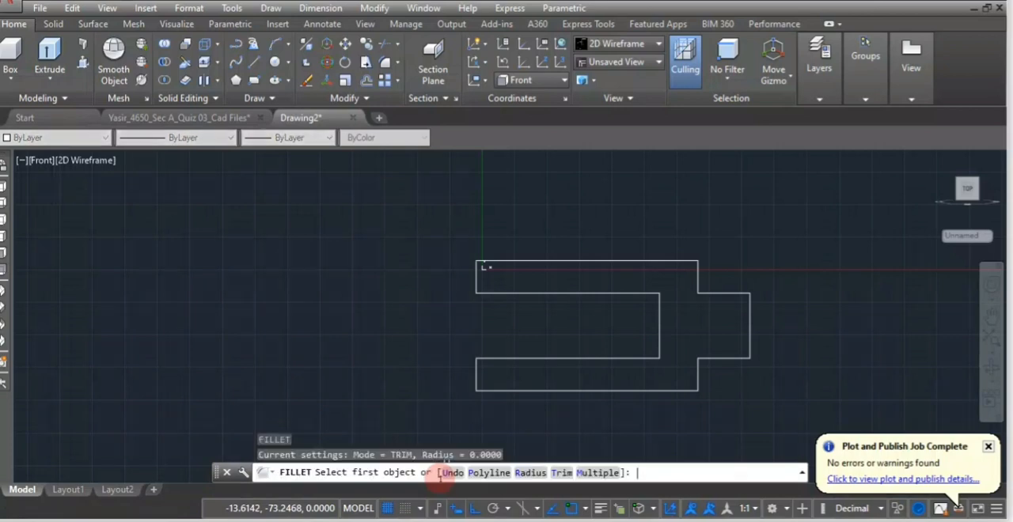
left_click(542, 472)
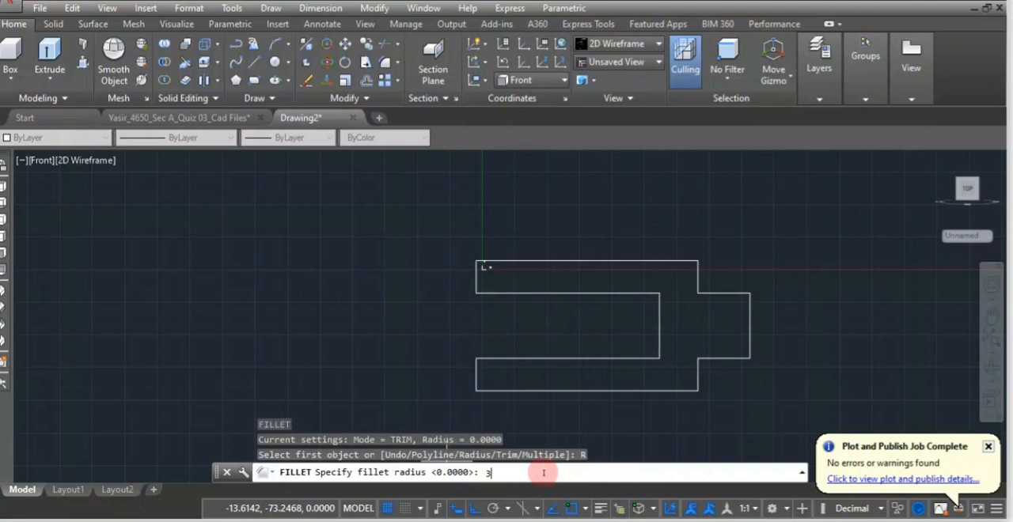
type("3")
key("Return")
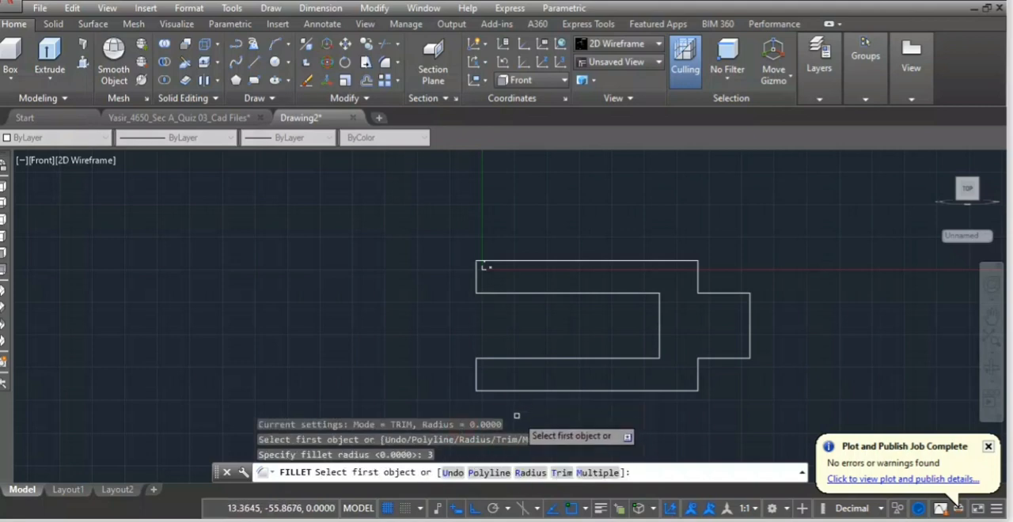
left_click(543, 473)
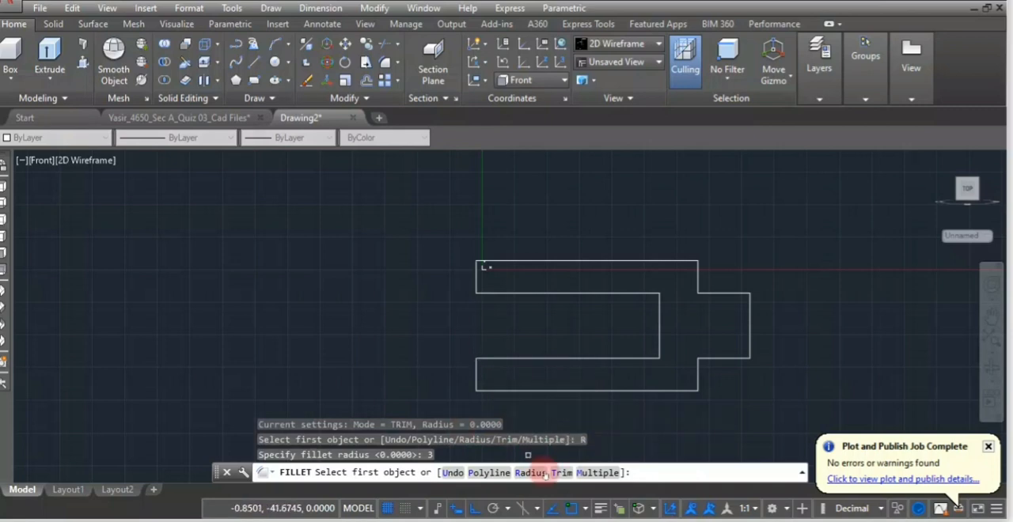
left_click(599, 473)
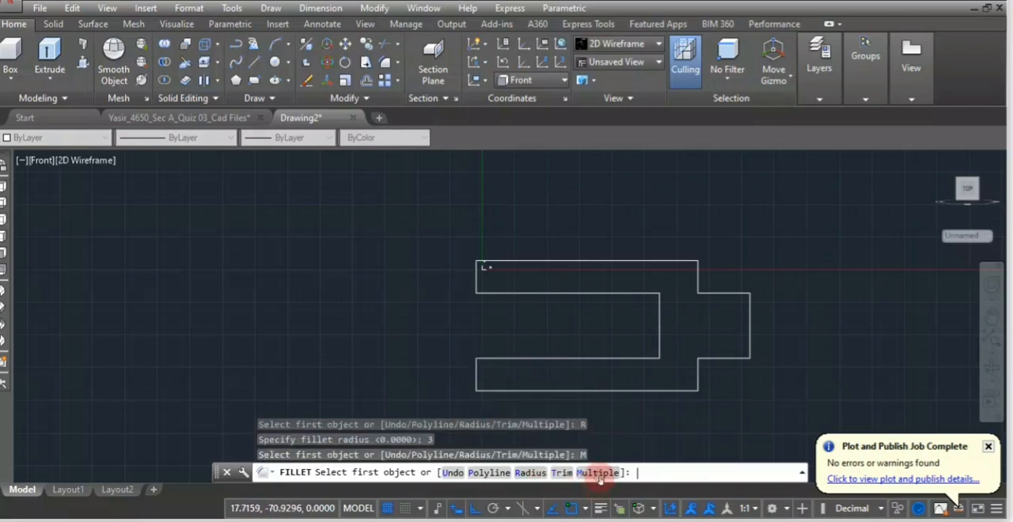
left_click(478, 373)
left_click(477, 375)
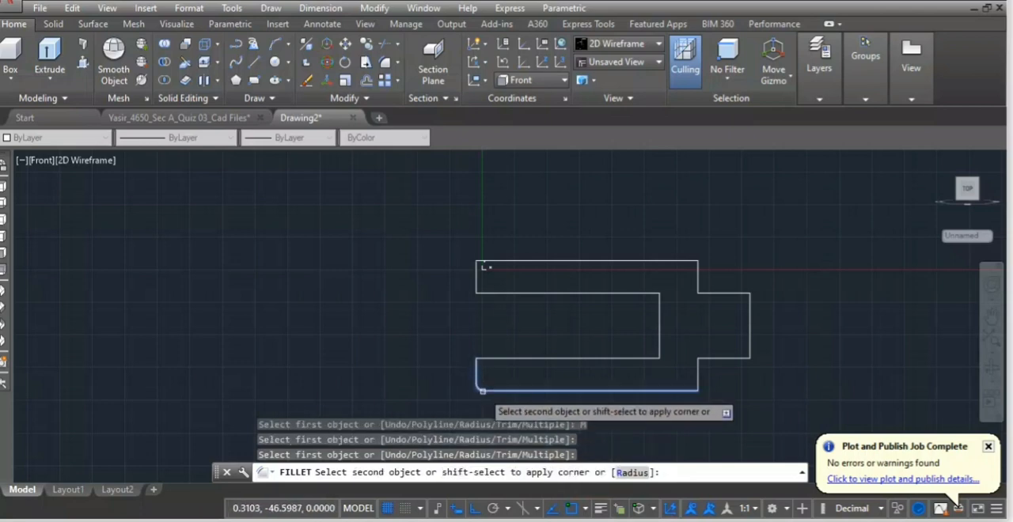
left_click(483, 391)
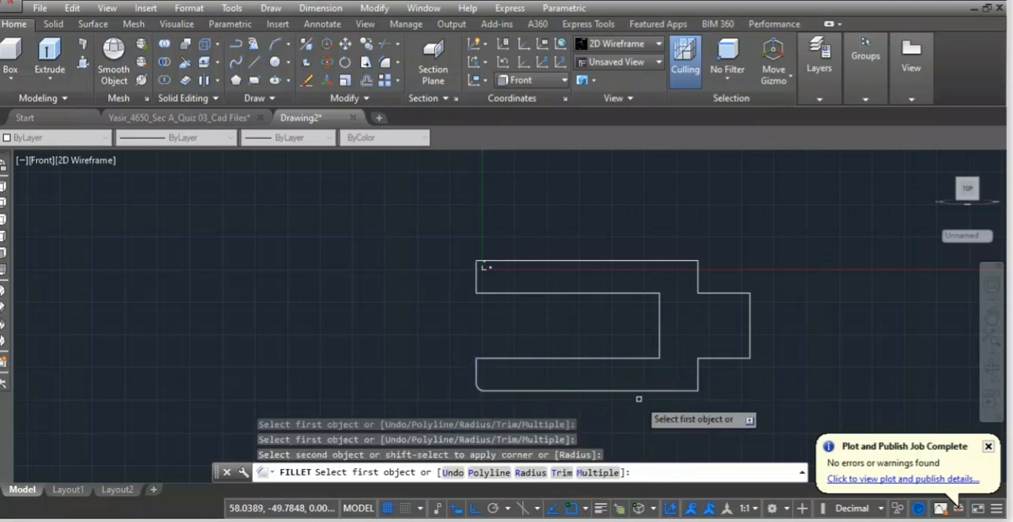
left_click(697, 372)
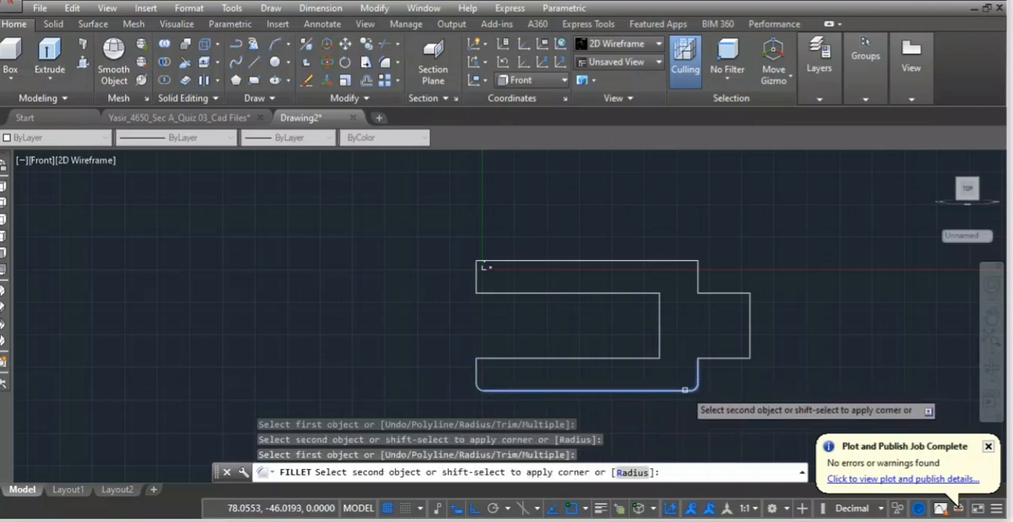
left_click(682, 390)
Fillet the two inside step corners beside the narrow end block and the two outer upper corners with radius 3.
left_click(702, 359)
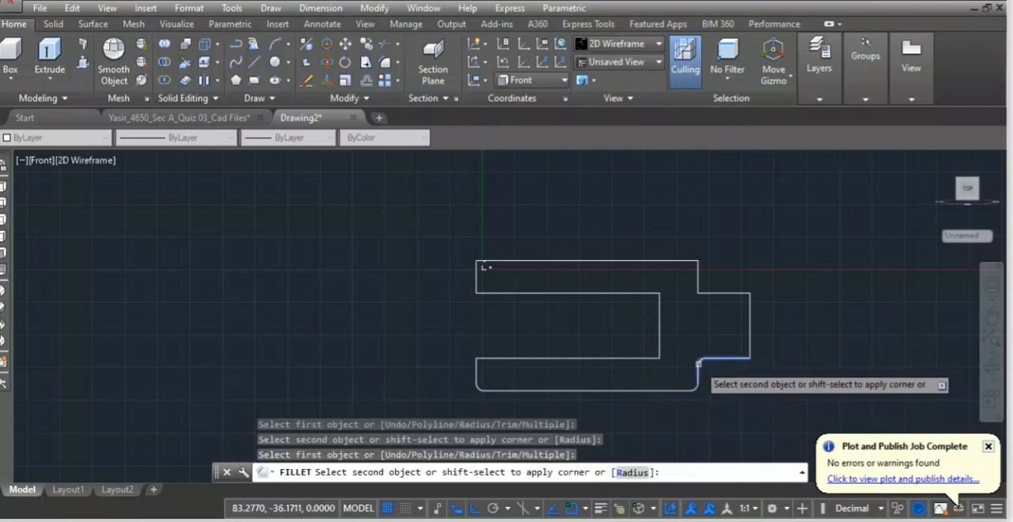
left_click(699, 370)
left_click(697, 282)
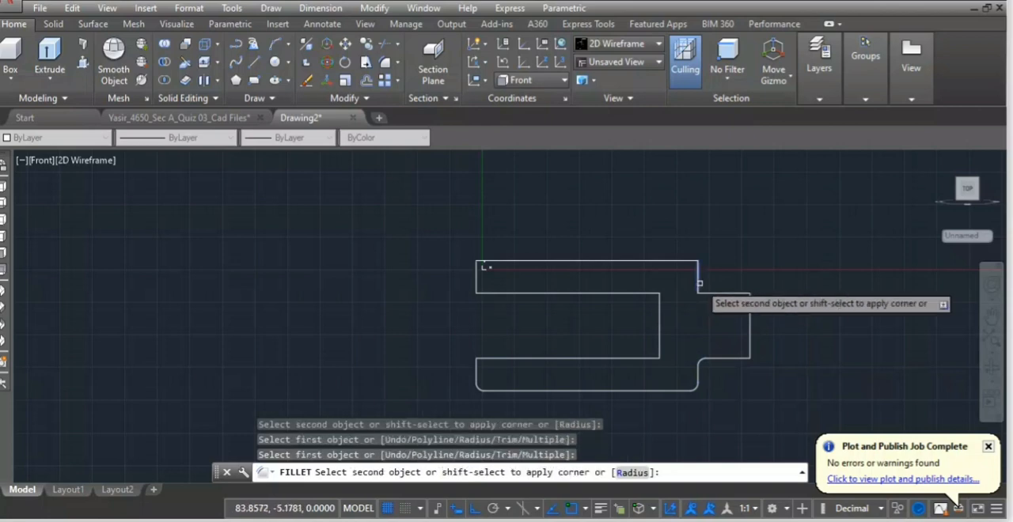
left_click(702, 295)
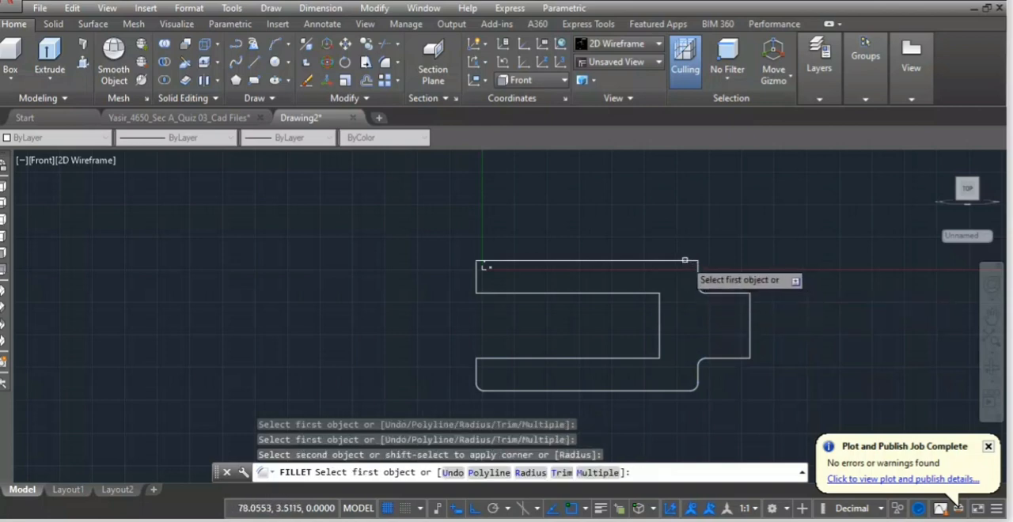
left_click(690, 262)
left_click(697, 270)
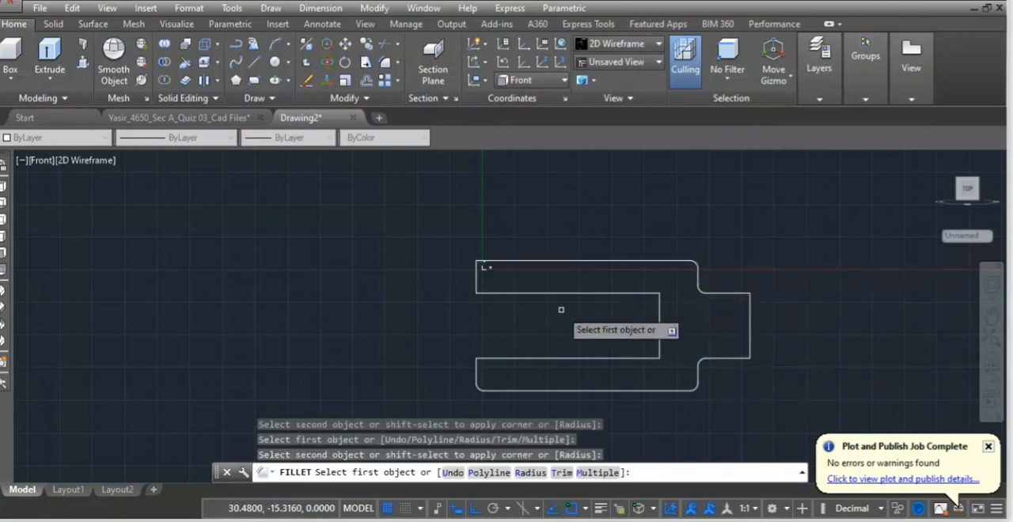
left_click(483, 266)
left_click(478, 273)
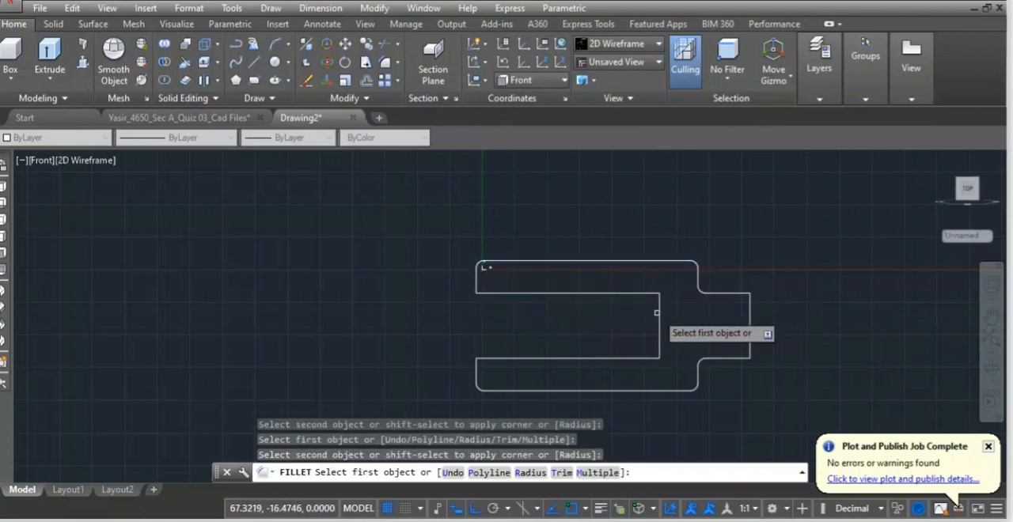
Fillet the two inner corners at the closed end of the slot with radius 3 and end the command.
left_click(638, 294)
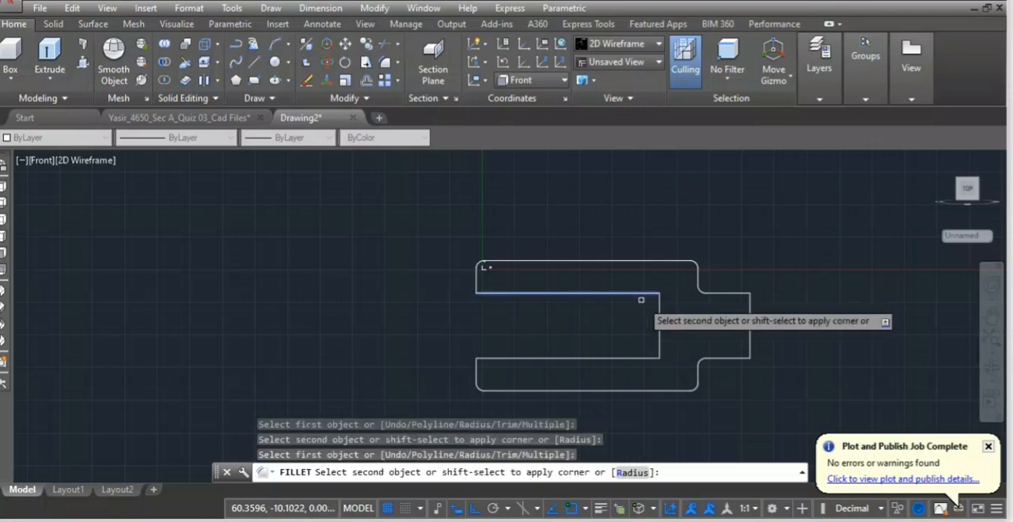
left_click(660, 318)
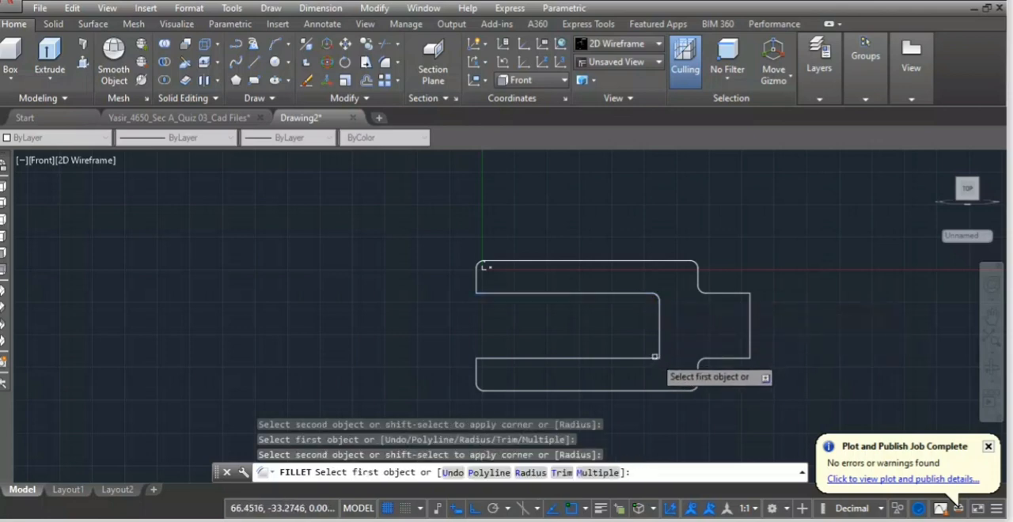
left_click(653, 357)
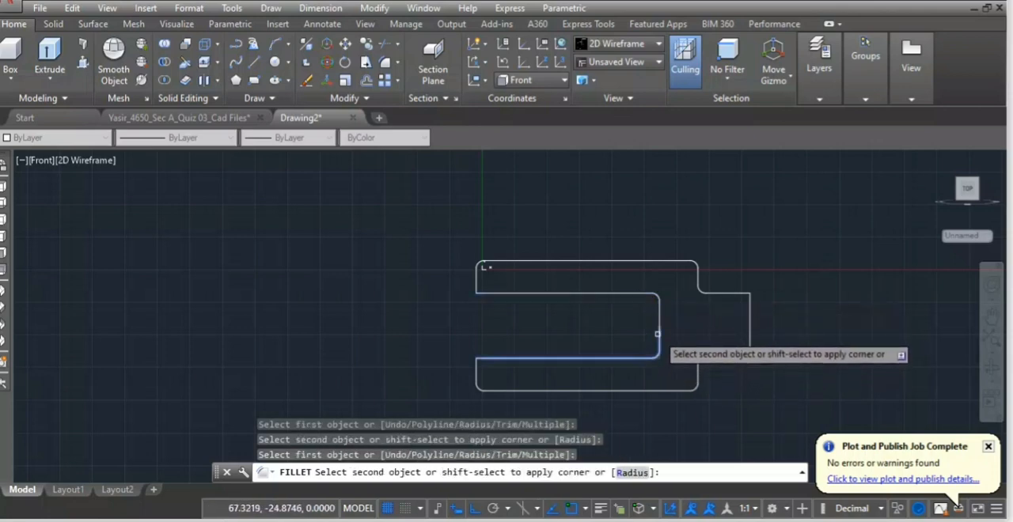
left_click(658, 333)
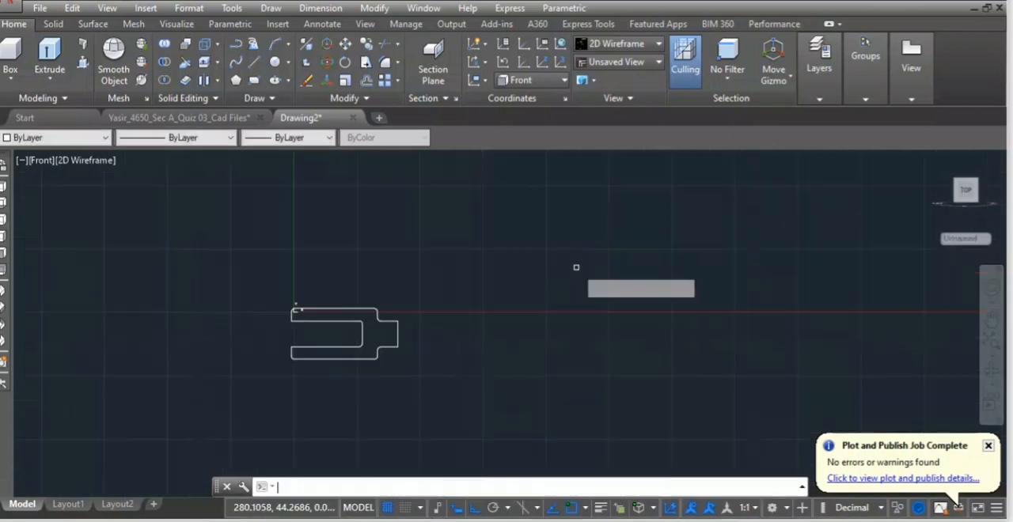
key("Return")
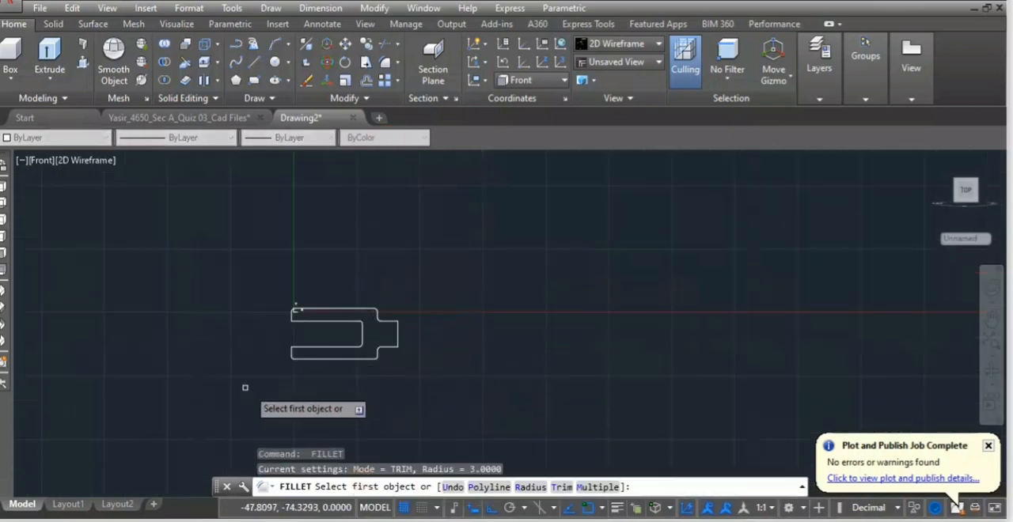
key("Escape")
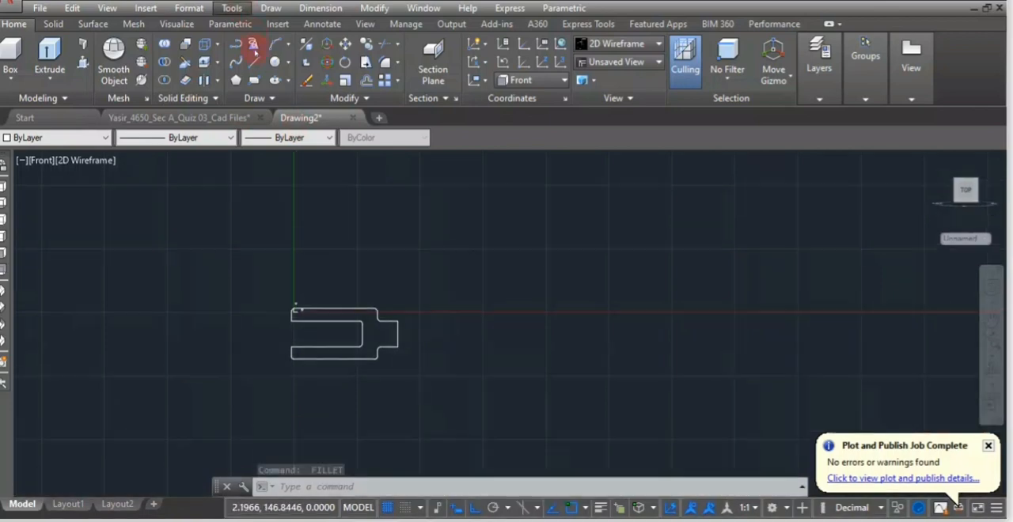
Draw a closed rectangle 35.5 wide and 50 high with lines, in the empty space right of the fork profile.
left_click(253, 62)
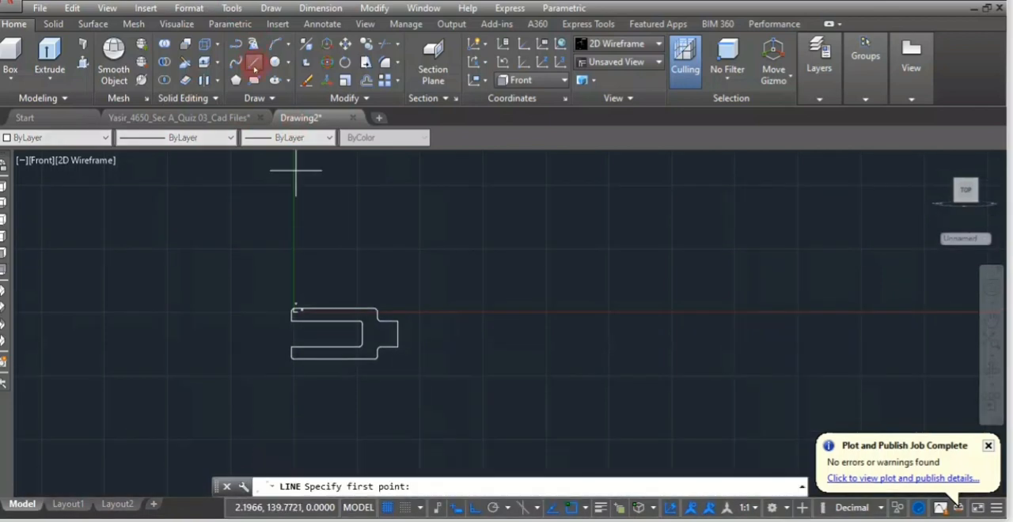
left_click(556, 258)
type("35.5")
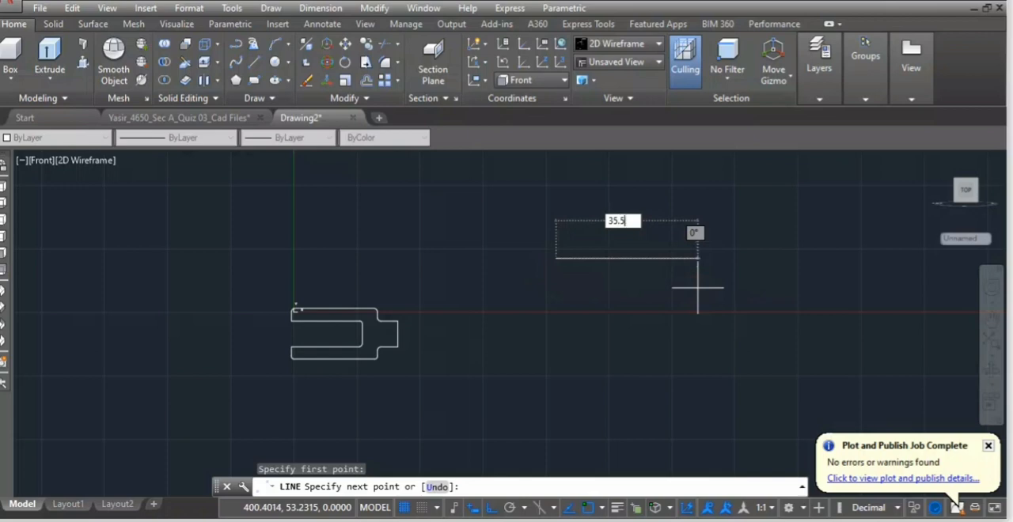
key("Return")
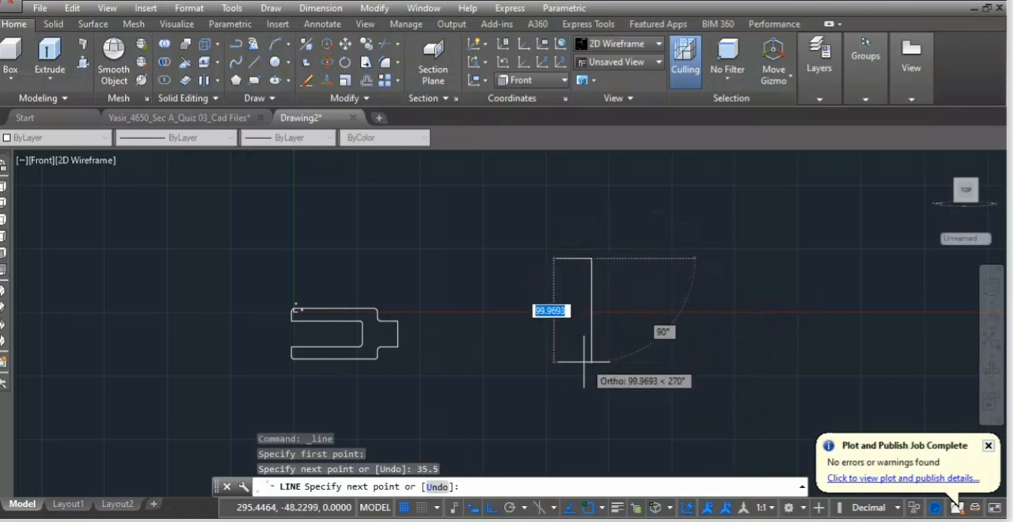
type("50")
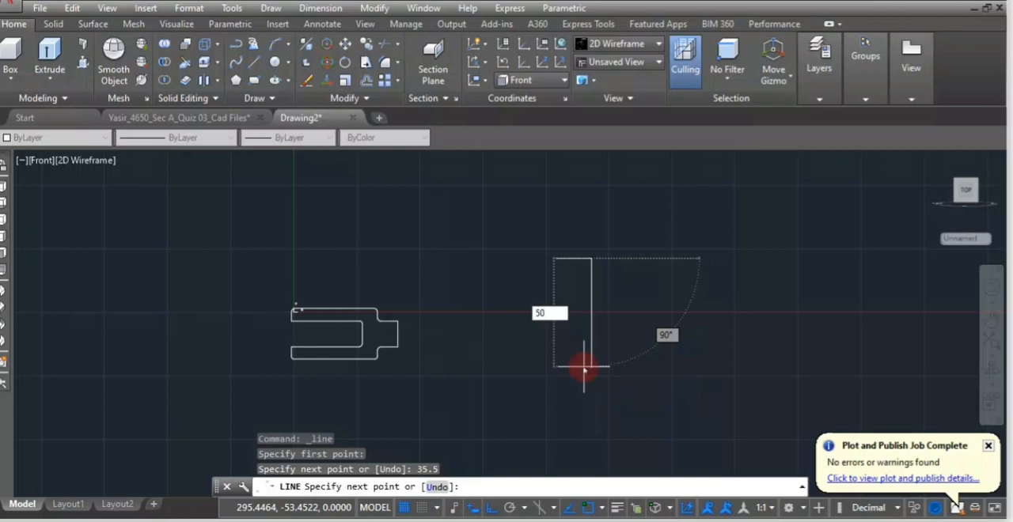
key("Return")
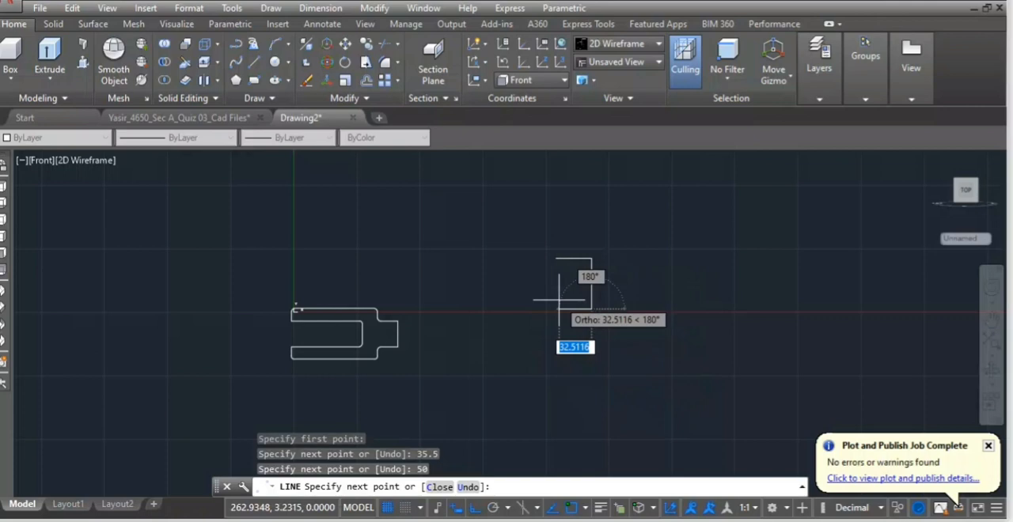
type("35.5")
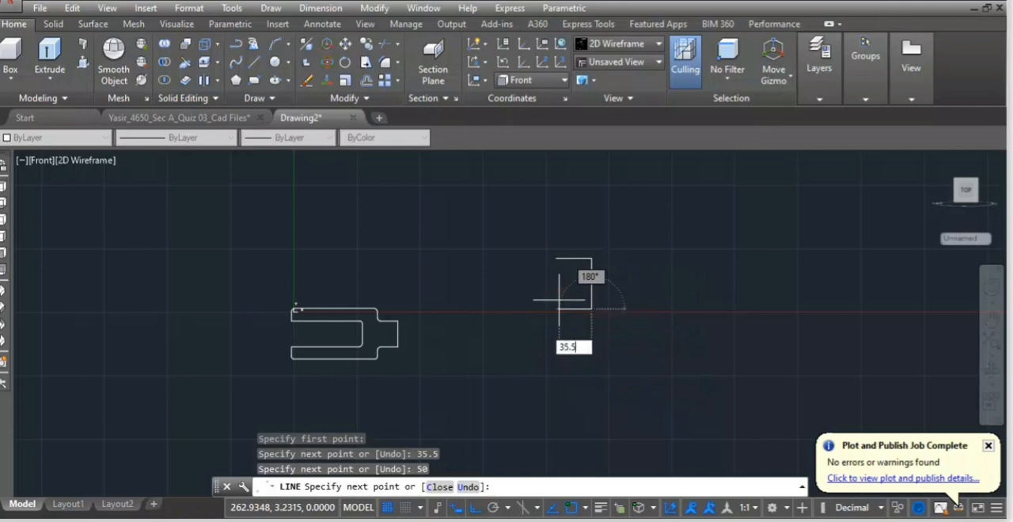
key("Return")
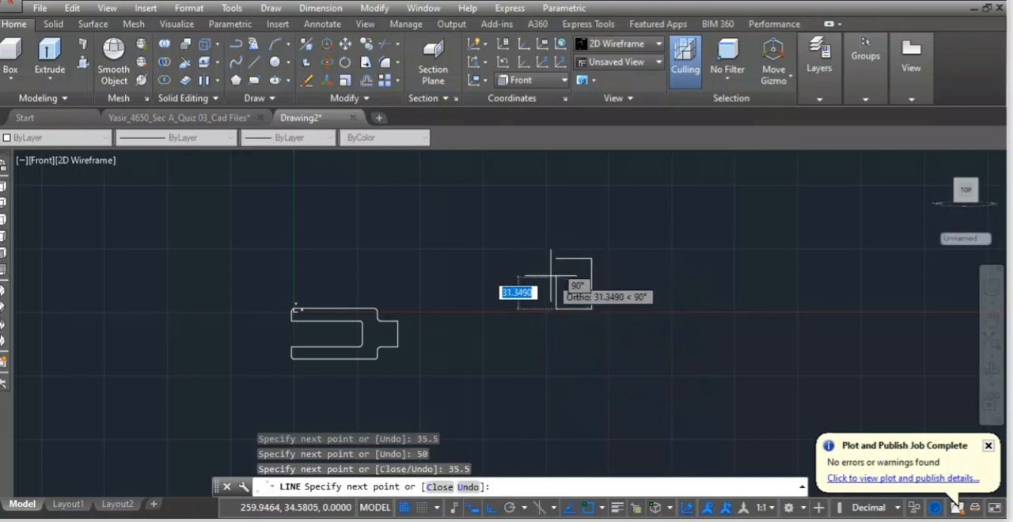
left_click(556, 258)
key("Return")
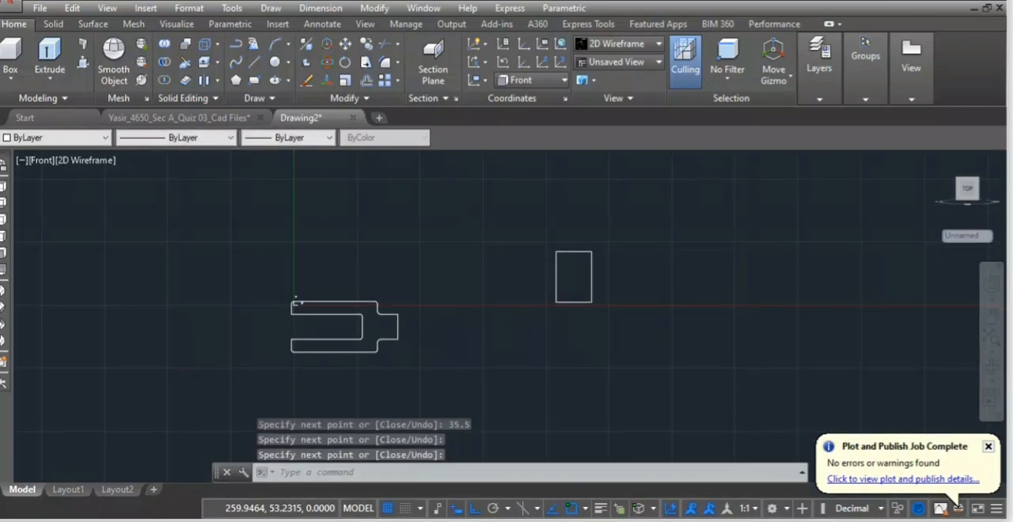
Convert the whole fork outline, including its upper-left edge and rounded corner, into a region.
mouse_move(412, 278)
left_mouse_down()
mouse_move(343, 277)
mouse_move(424, 398)
left_mouse_up()
type("re")
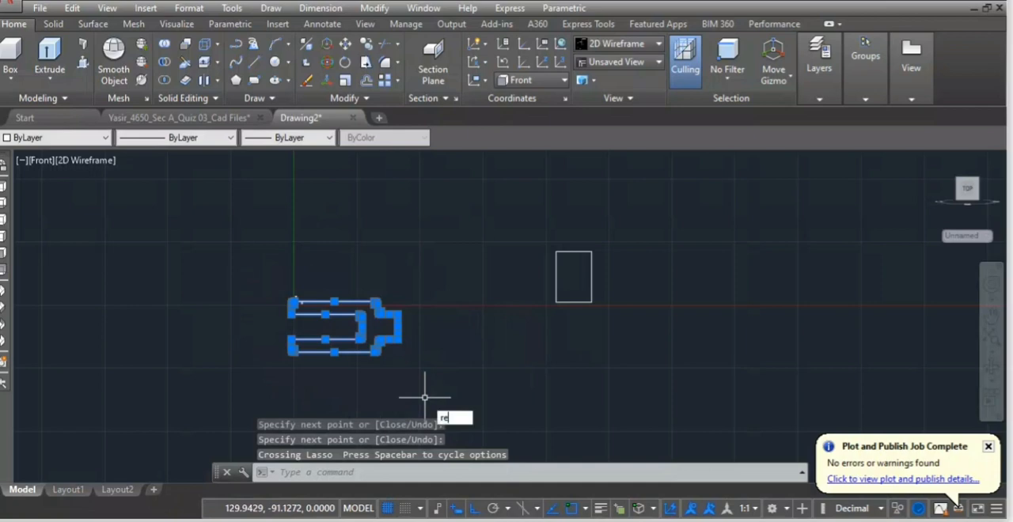
type("gion")
key("Return")
mouse_move(410, 303)
left_mouse_down()
mouse_move(369, 272)
mouse_move(292, 409)
mouse_move(385, 414)
left_mouse_up()
scroll(292, 315, "up", 5)
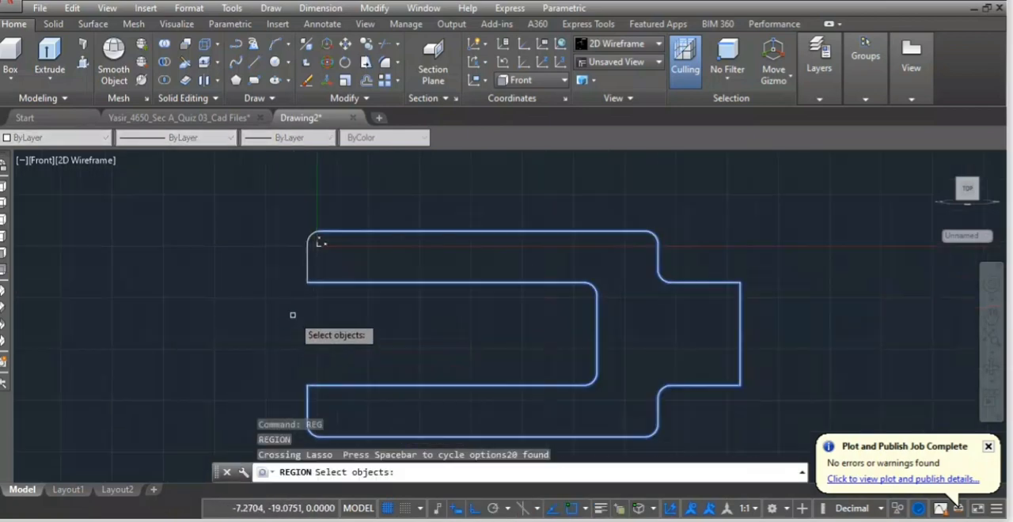
left_click(309, 251)
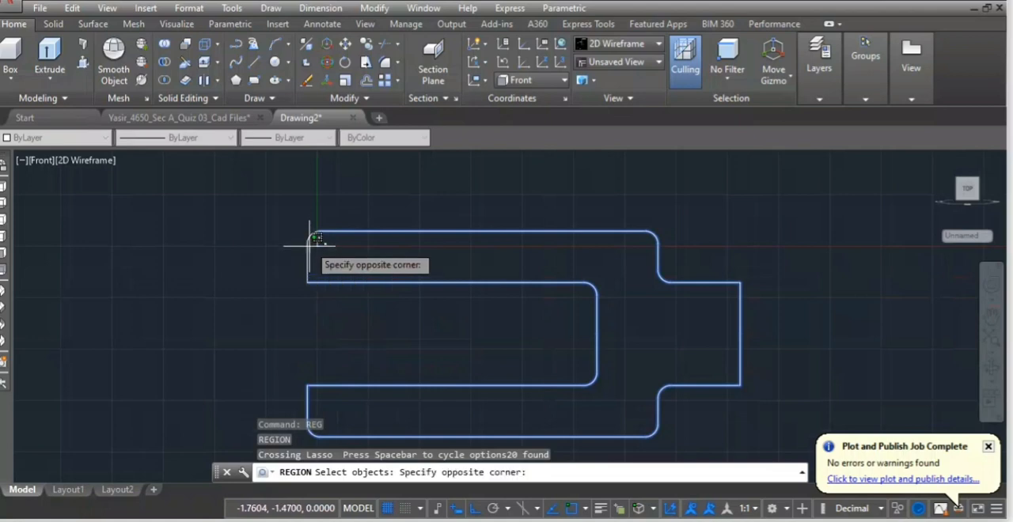
left_click(384, 178)
mouse_move(390, 198)
left_mouse_down()
mouse_move(293, 335)
mouse_move(346, 359)
left_mouse_up()
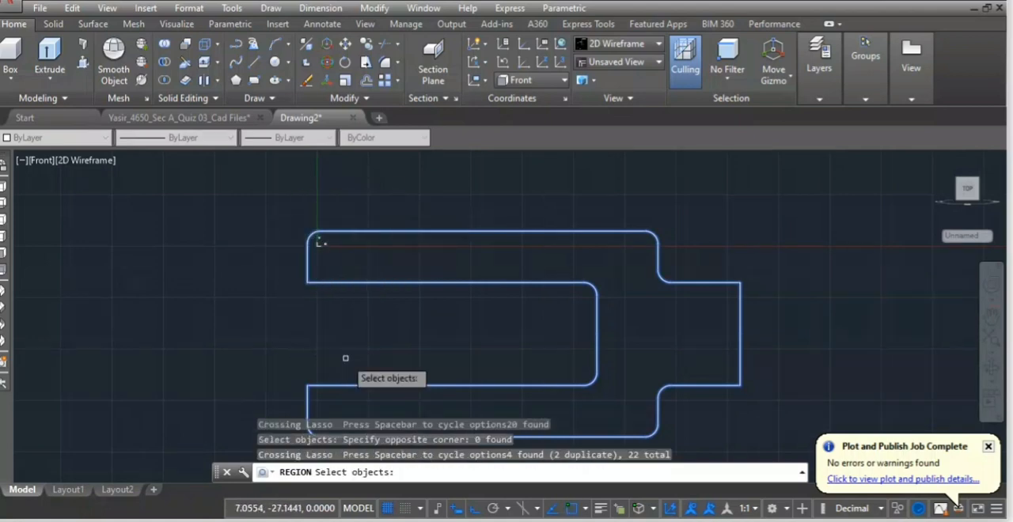
scroll(350, 372, "down", 4)
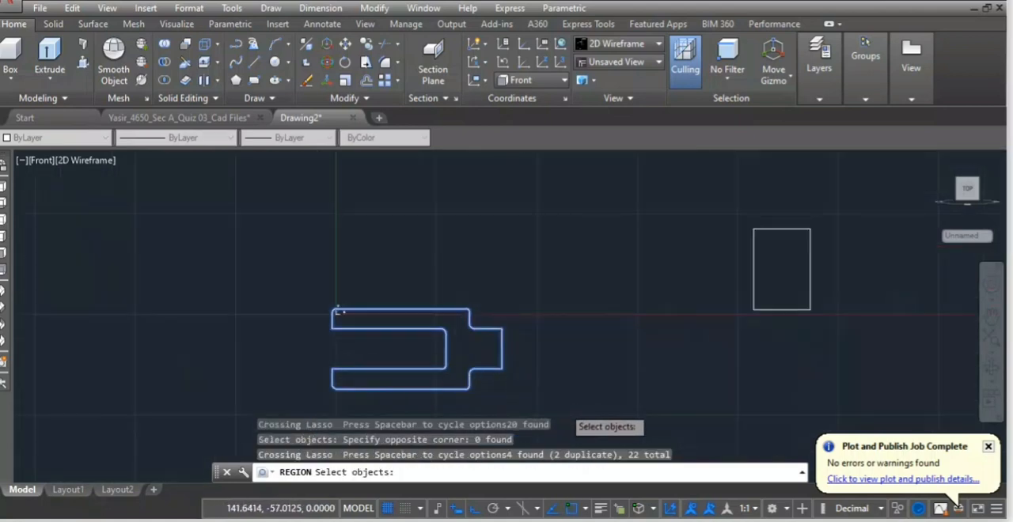
key("Return")
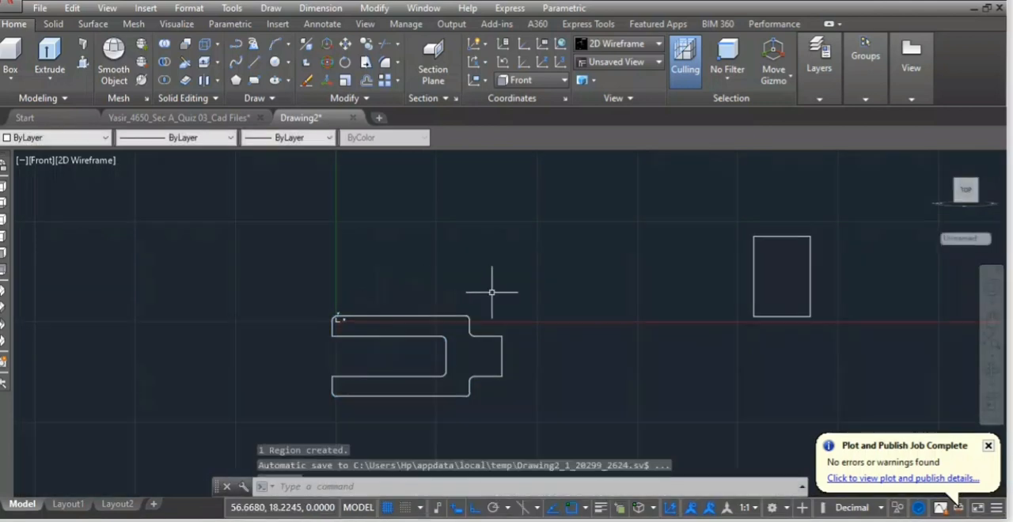
Convert the four lines of the separate rectangle into a region.
type("re")
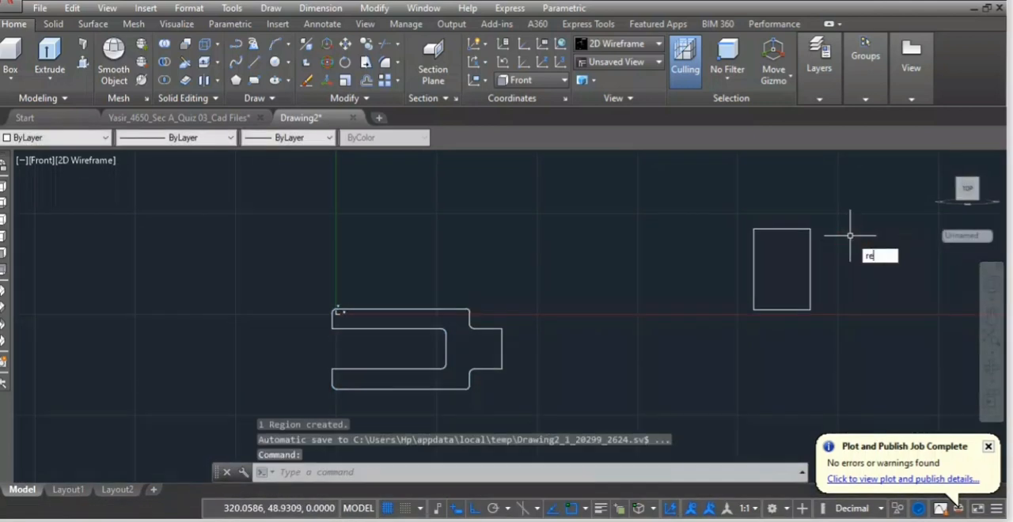
type("g")
key("Return")
mouse_move(852, 218)
left_mouse_down()
mouse_move(763, 188)
mouse_move(893, 387)
left_mouse_up()
key("Return")
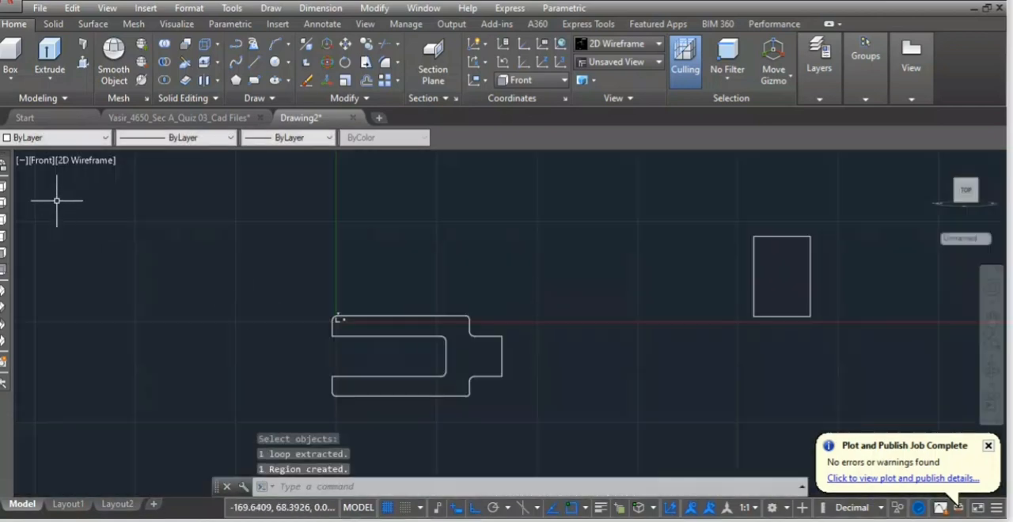
Switch the model view from Front to SE Isometric and finally to SW Isometric.
left_click(24, 160)
left_click(44, 162)
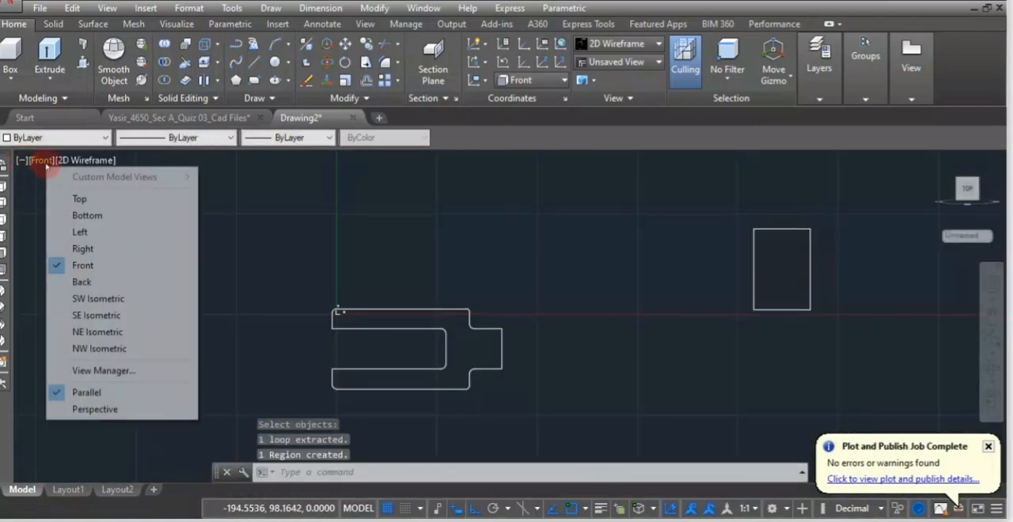
left_click(90, 317)
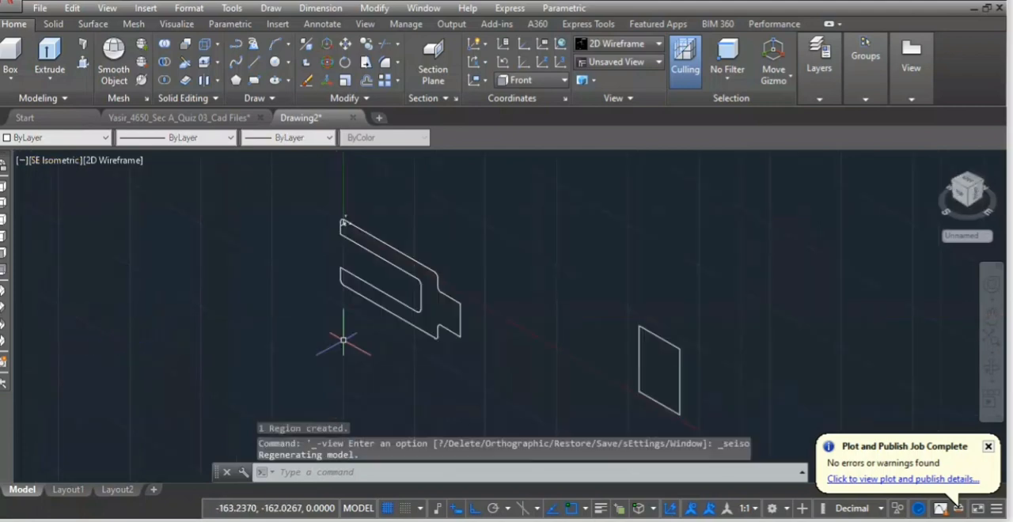
left_click(58, 160)
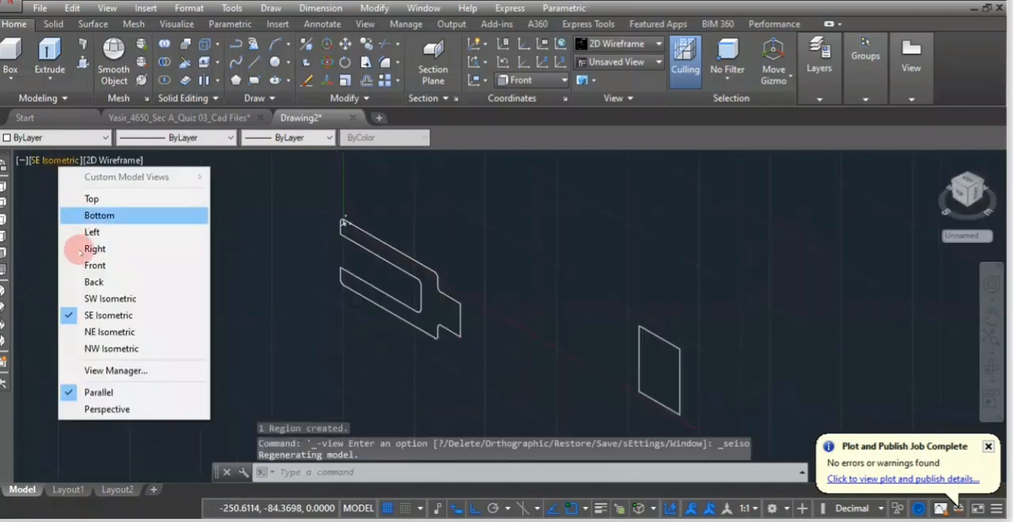
left_click(110, 298)
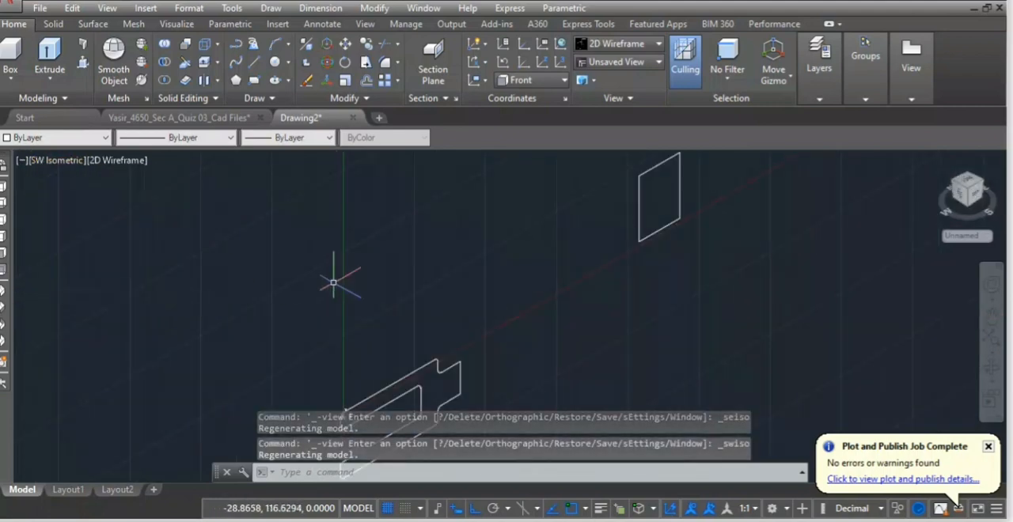
scroll(391, 285, "down", 5)
middle_click_drag(504, 383, 494, 295)
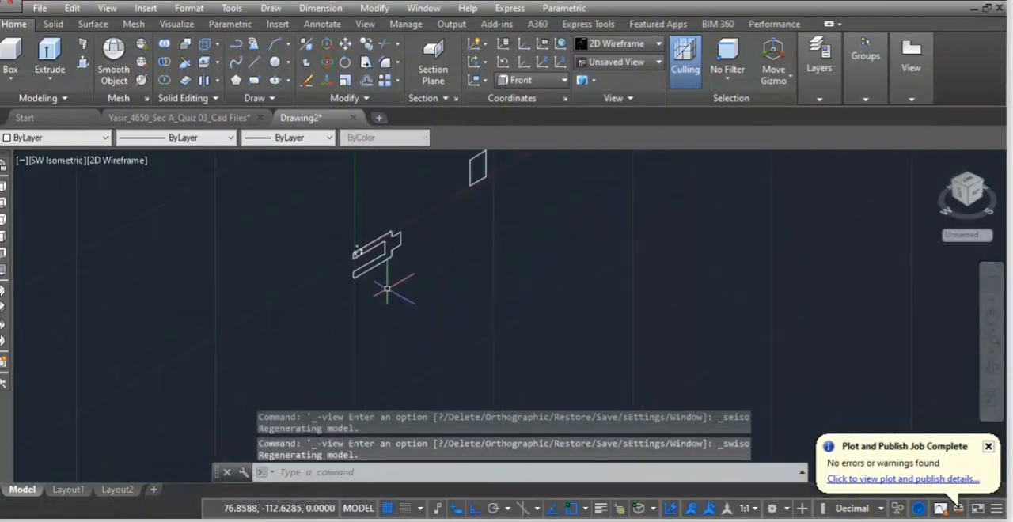
scroll(385, 282, "up", 5)
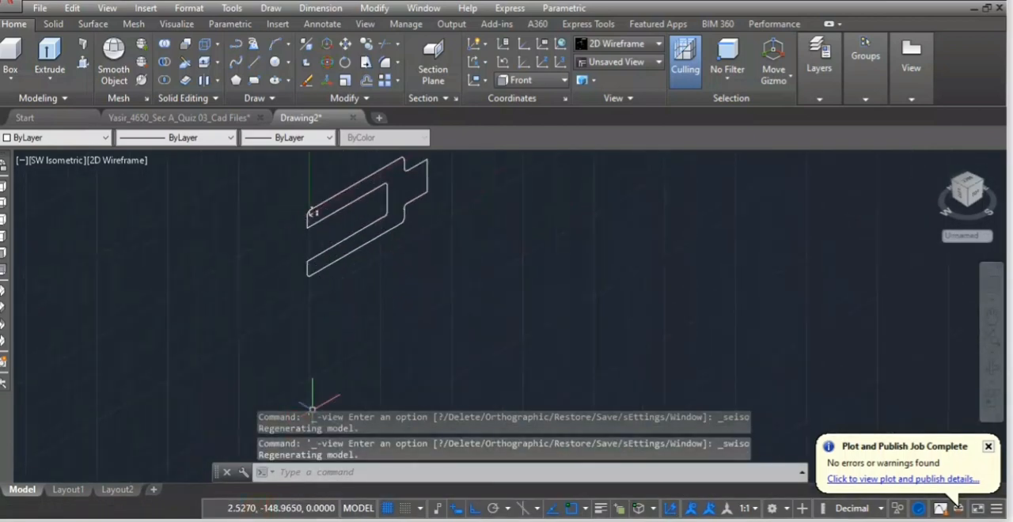
Check the fork's thickness in the reference drawing image, return to Drawing2.dwg and extrude the fork region by 25.
left_click(153, 520)
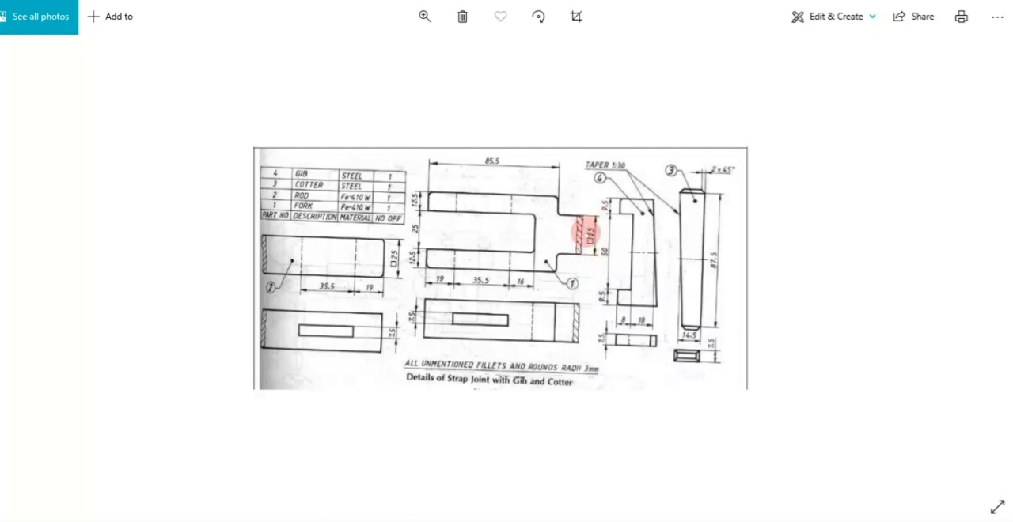
mouse_move(151, 521)
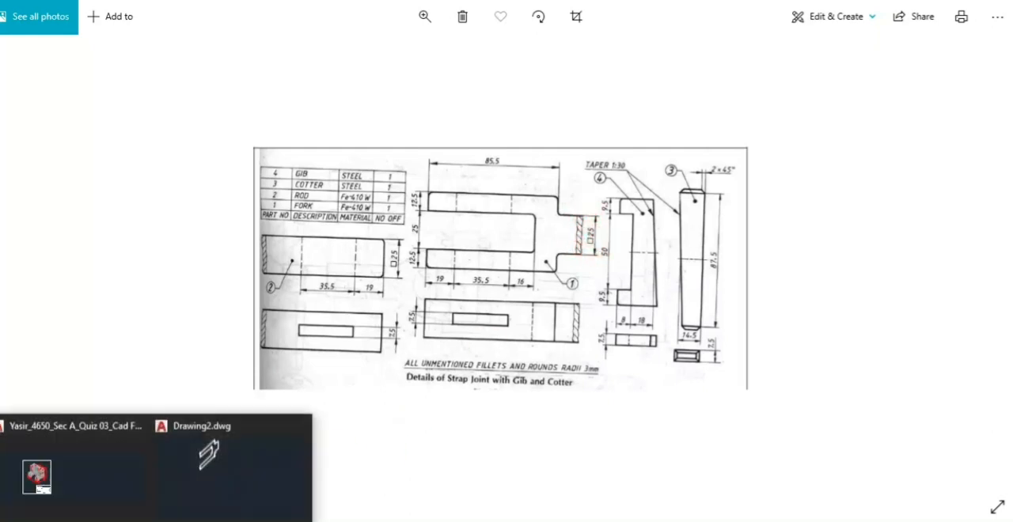
left_click(182, 495)
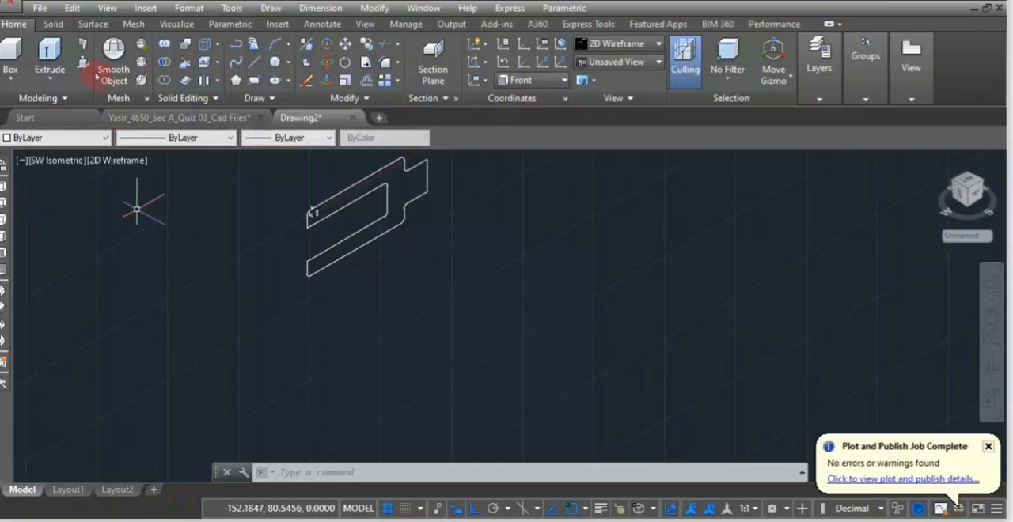
left_click(49, 56)
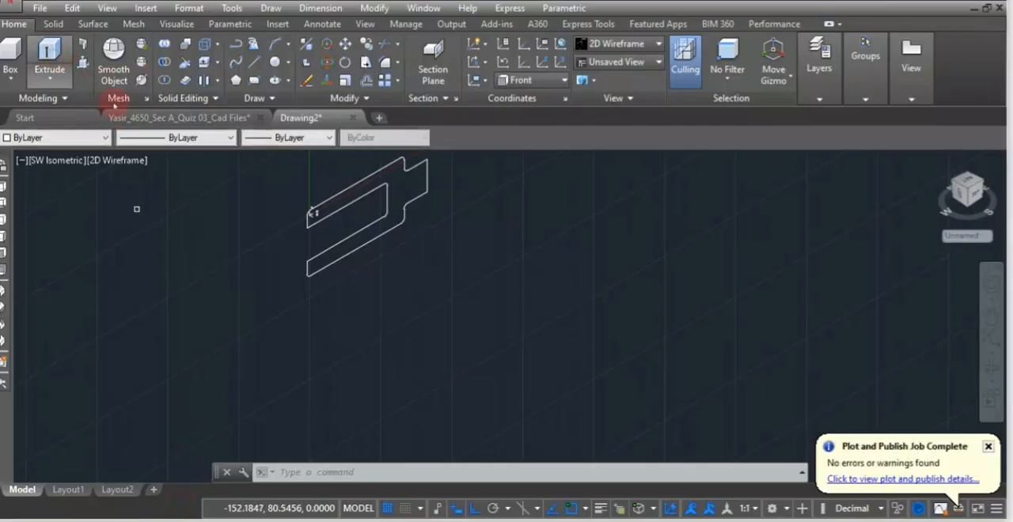
left_click(327, 199)
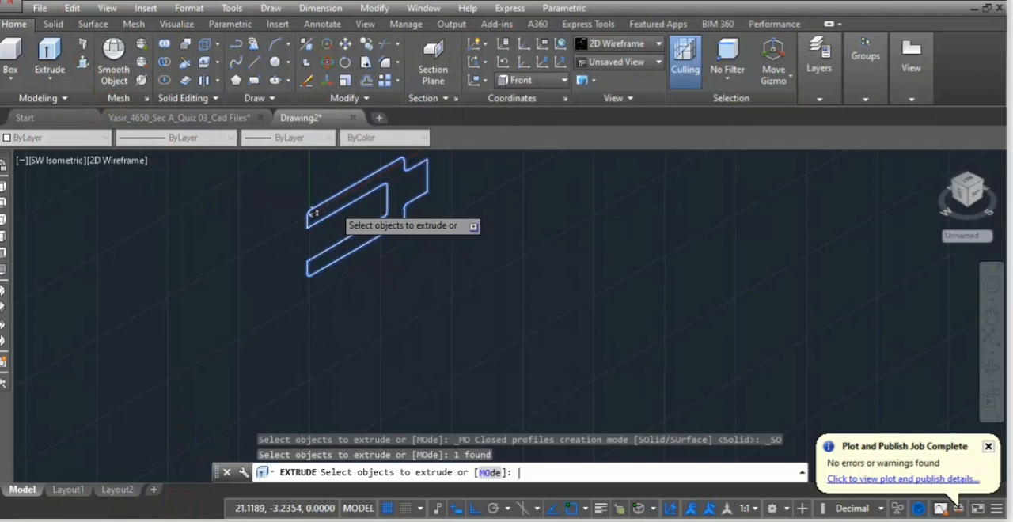
key("Return")
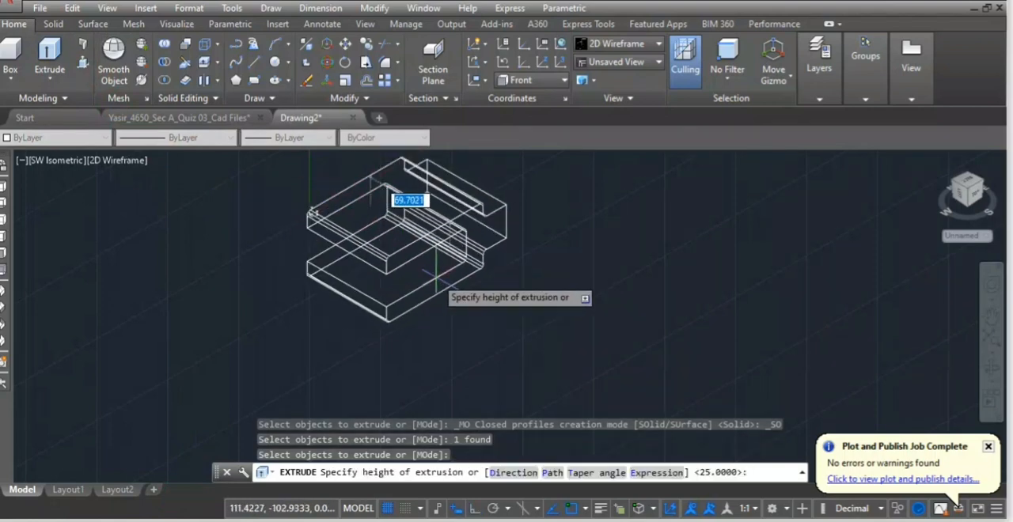
key("Return")
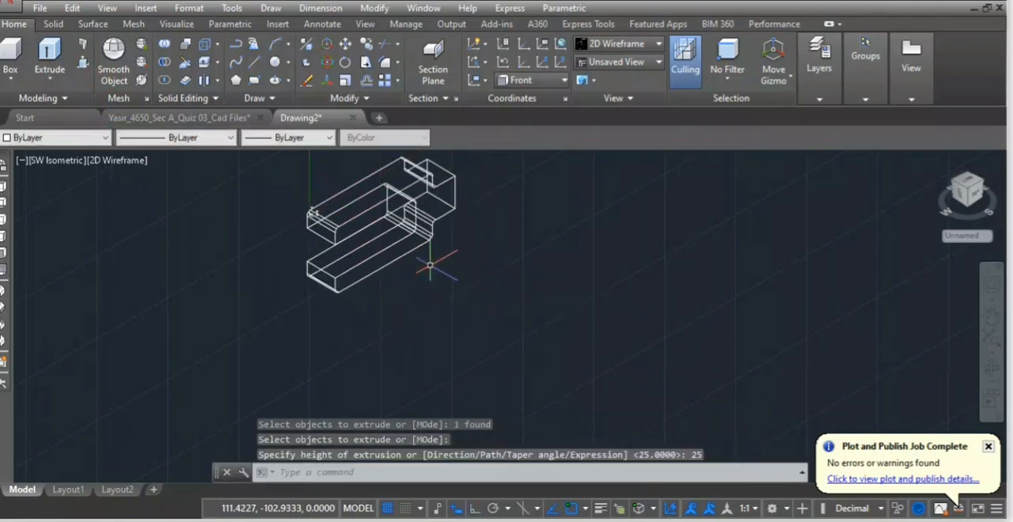
Extrude the separate rectangular region by 7.5 into a thin block.
scroll(408, 218, "down", 4)
middle_click_drag(318, 218, 299, 339)
scroll(298, 339, "up", 2)
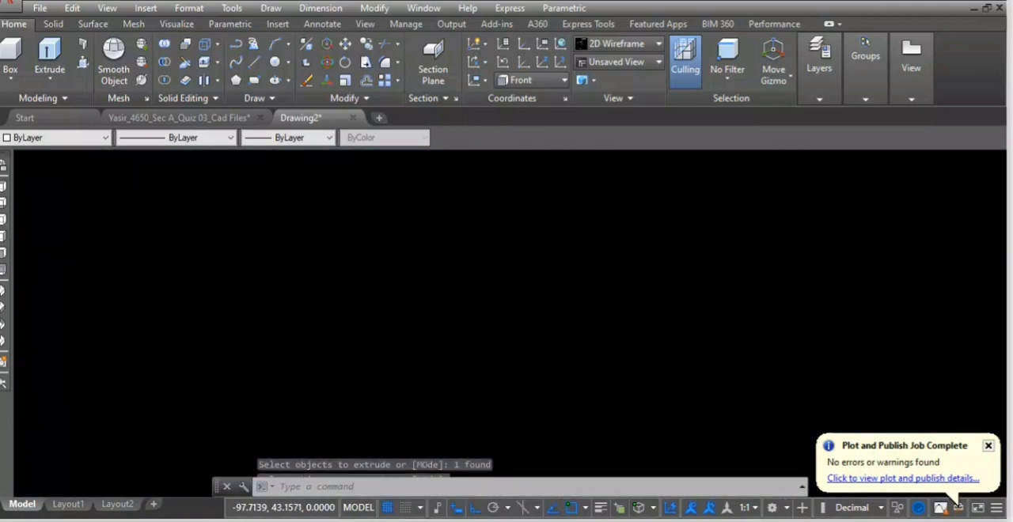
scroll(543, 212, "up", 2)
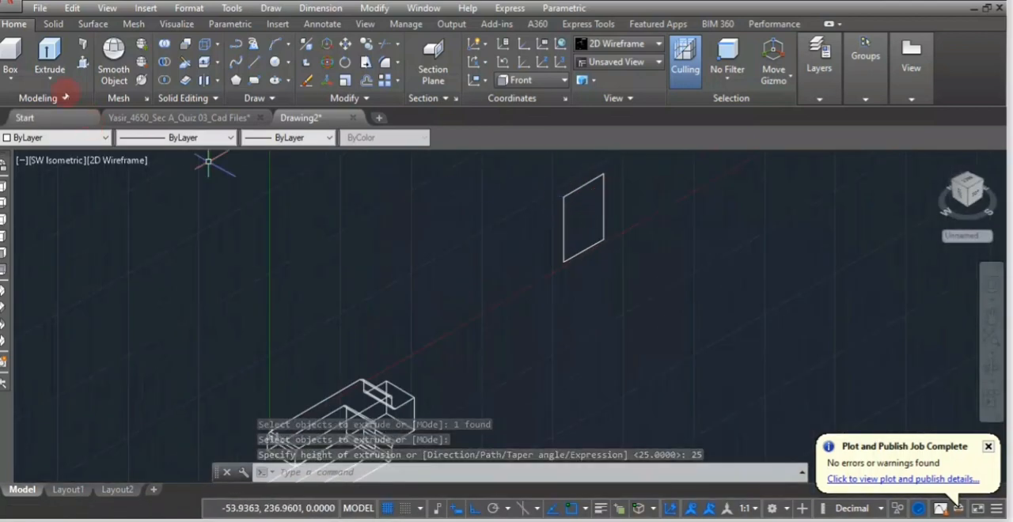
left_click(48, 62)
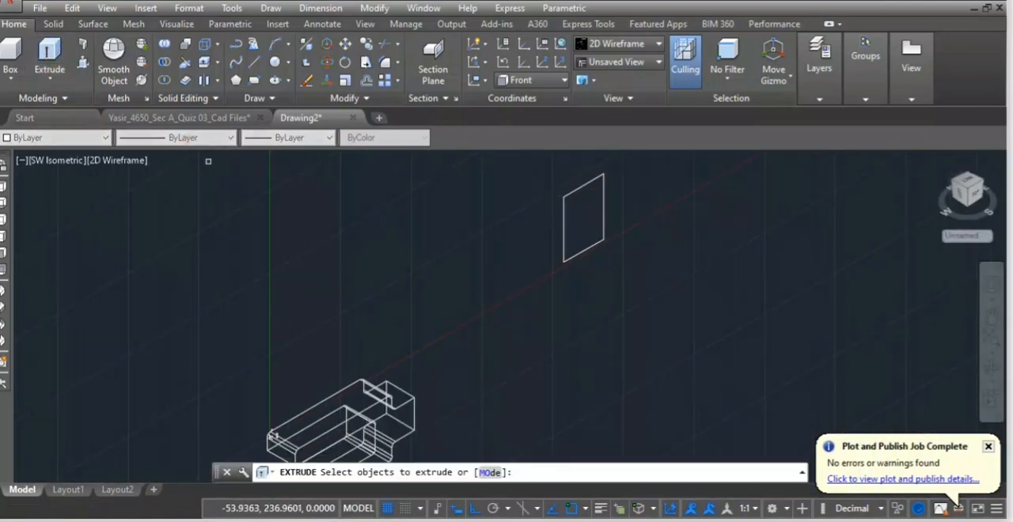
left_click(584, 190)
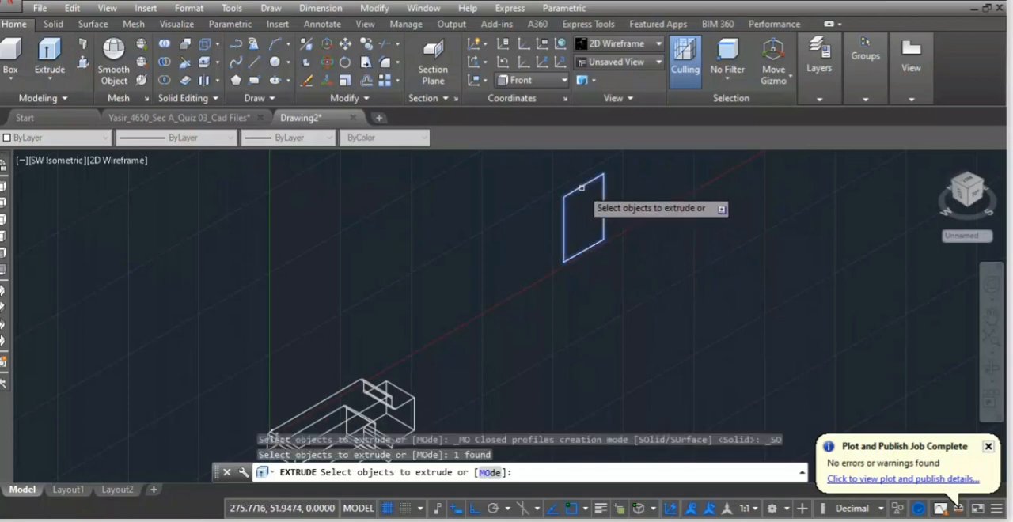
right_click(582, 190)
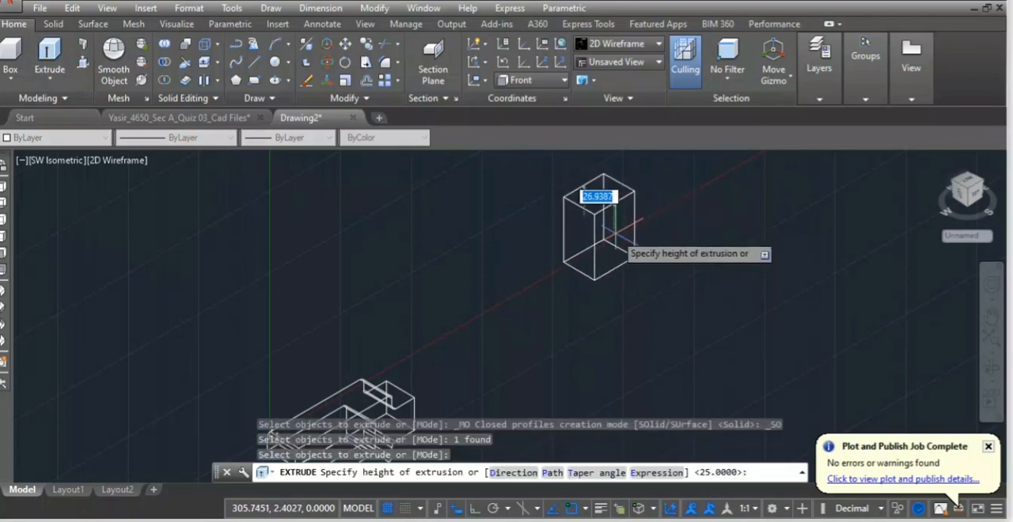
key("Return")
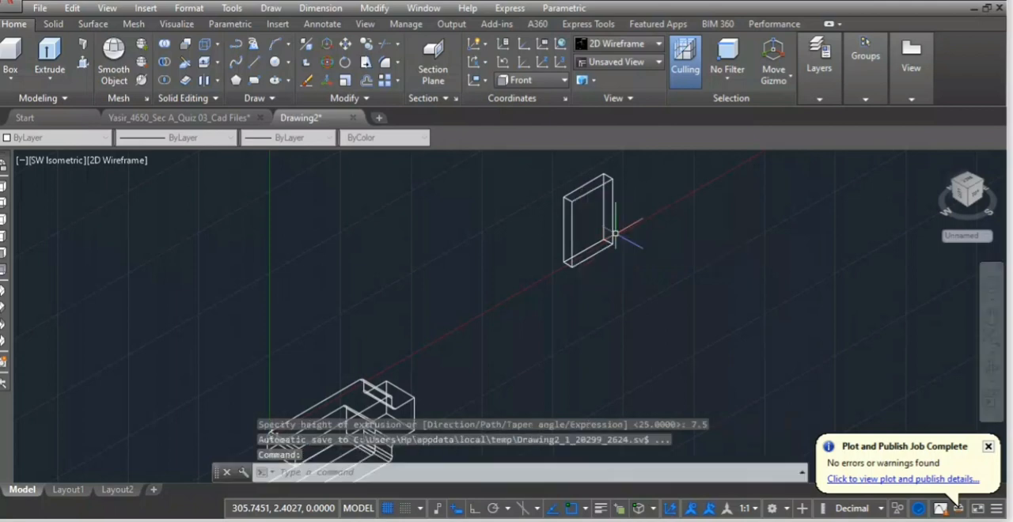
Check the slot position in the reference drawing, then draw a 19-long line along the upper arm from the midpoint of its open-end top edge.
scroll(475, 282, "down", 3)
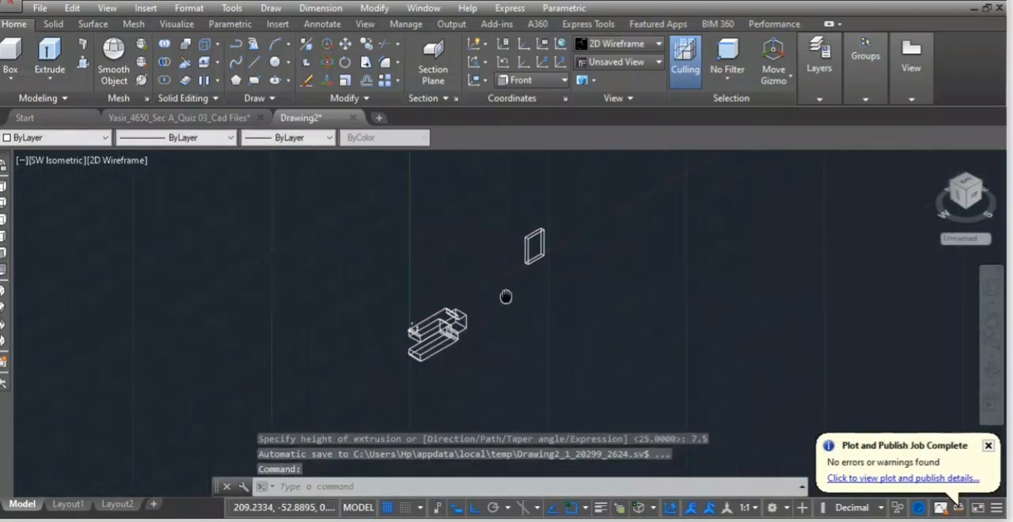
scroll(475, 320, "up", 3)
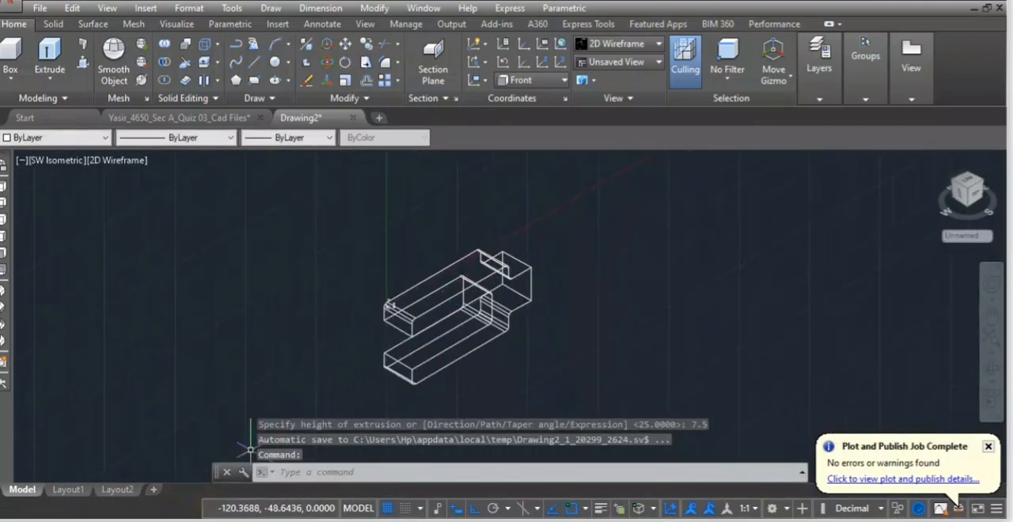
left_click(210, 515)
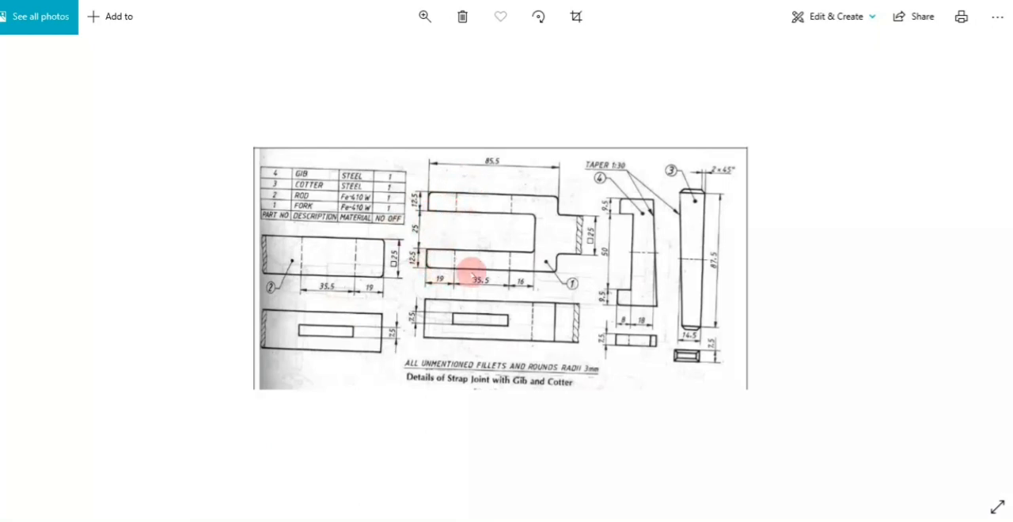
mouse_move(211, 518)
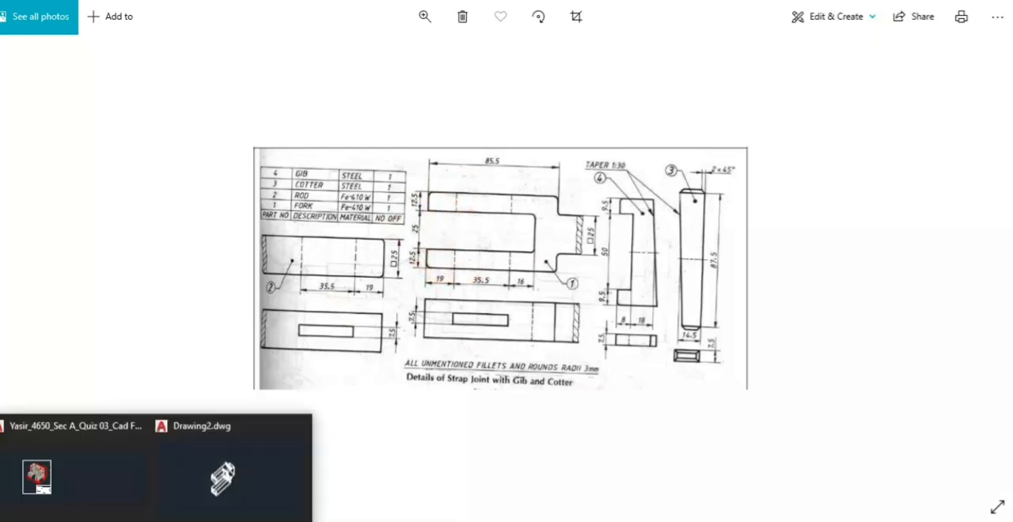
left_click(190, 497)
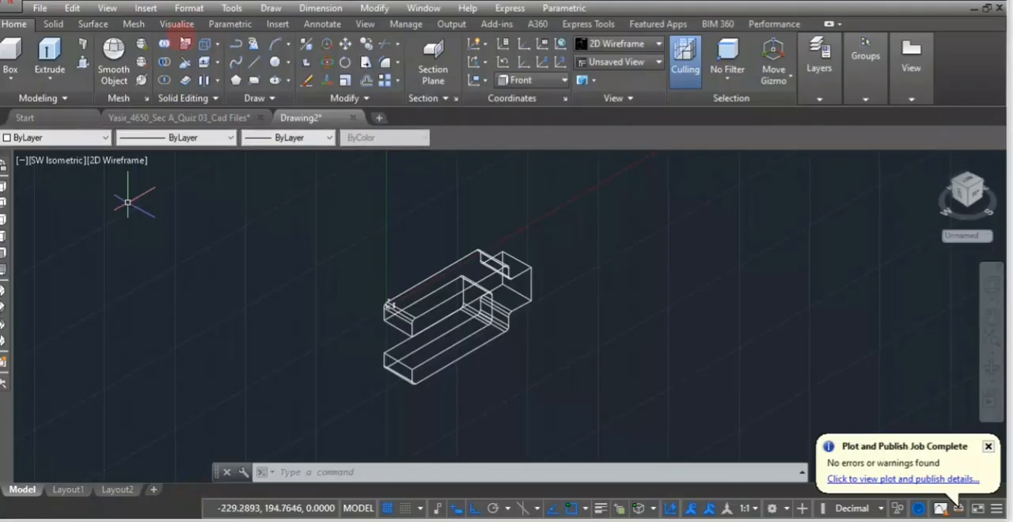
left_click(254, 62)
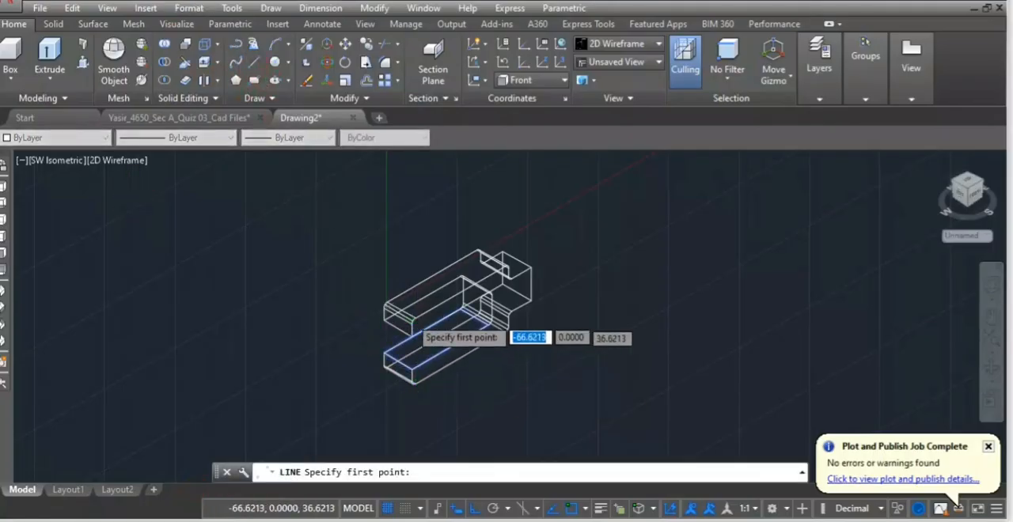
scroll(404, 317, "up", 3)
scroll(400, 302, "up", 2)
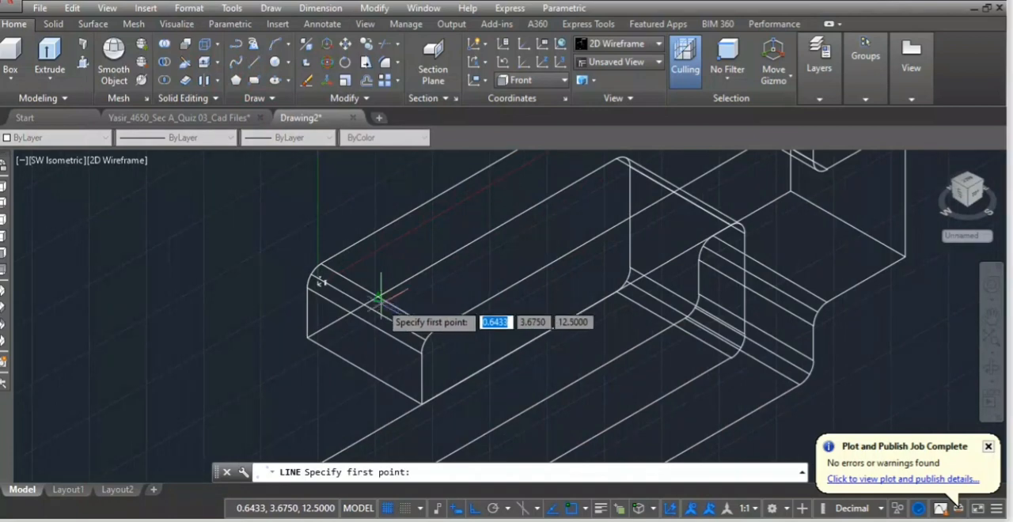
left_click(379, 290)
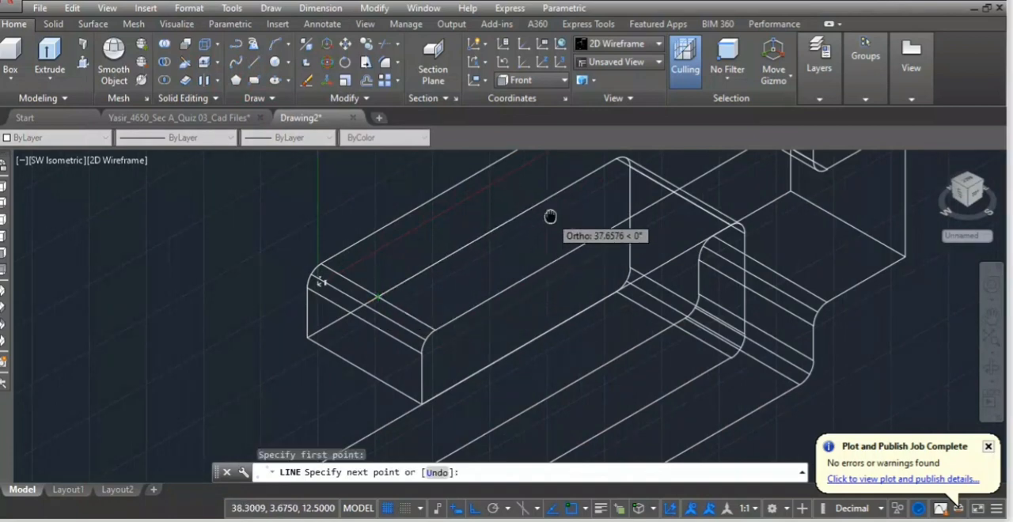
middle_click_drag(549, 217, 494, 294)
scroll(692, 174, "down", 6)
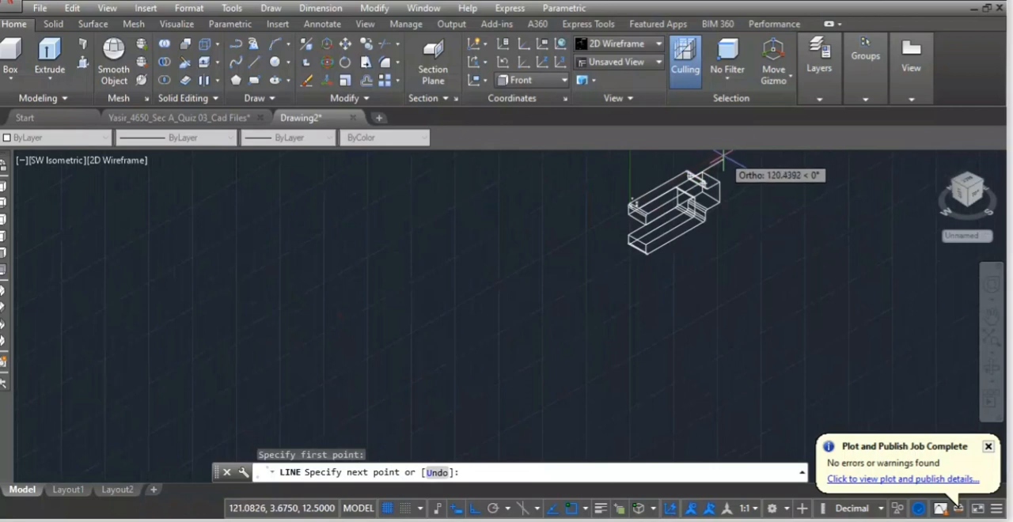
middle_click_drag(723, 156, 677, 213)
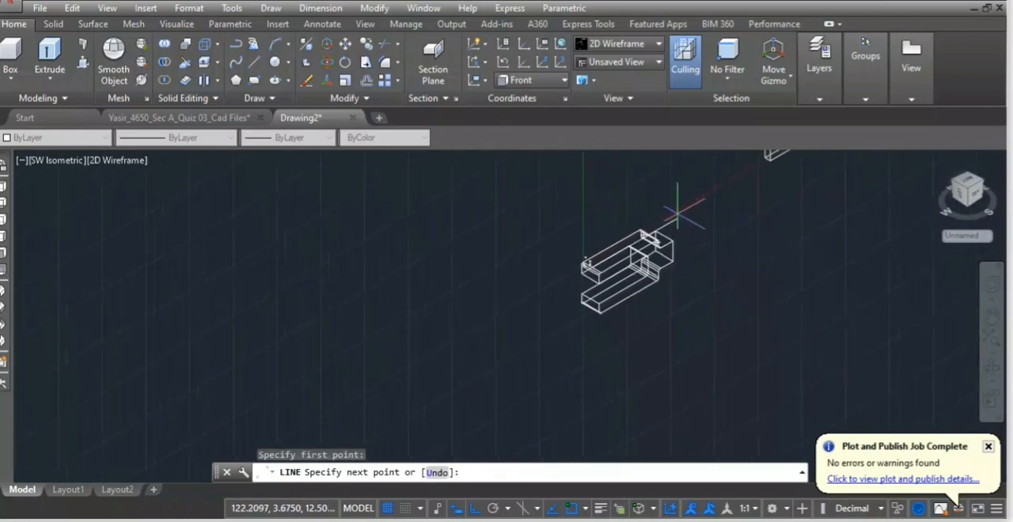
type("19")
key("Return")
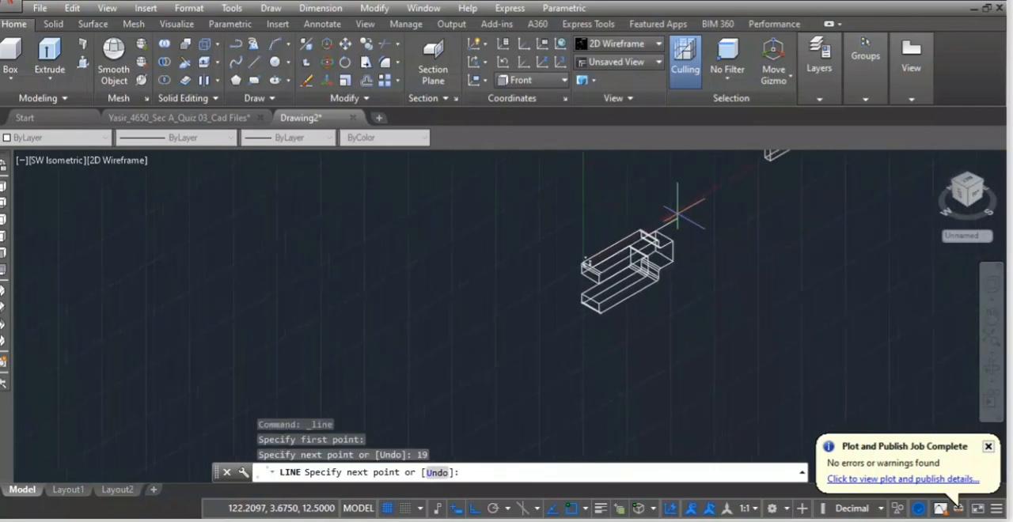
key("Return")
Move the thin block from the midpoint of its short top edge to the endpoint of the 19-long line on the upper arm.
scroll(626, 236, "up", 2)
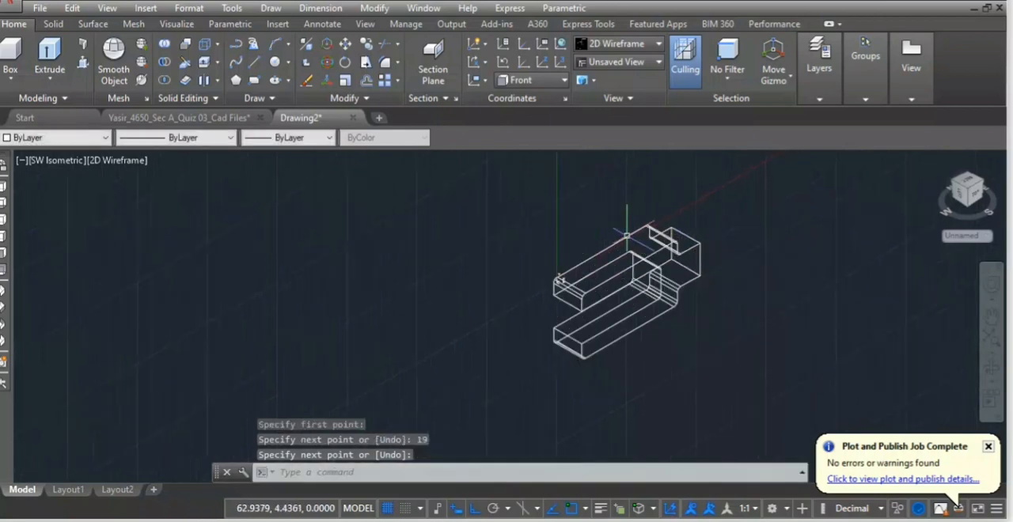
mouse_move(622, 211)
middle_mouse_down()
mouse_move(396, 336)
mouse_move(461, 319)
middle_mouse_up()
mouse_move(703, 198)
left_mouse_down()
mouse_move(554, 164)
mouse_move(556, 306)
left_mouse_up()
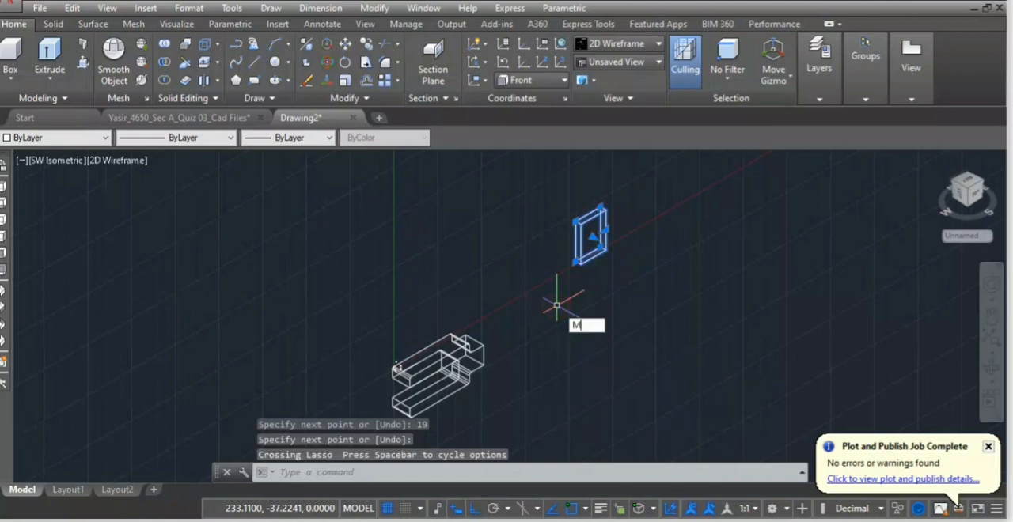
key("Return")
scroll(593, 192, "up", 5)
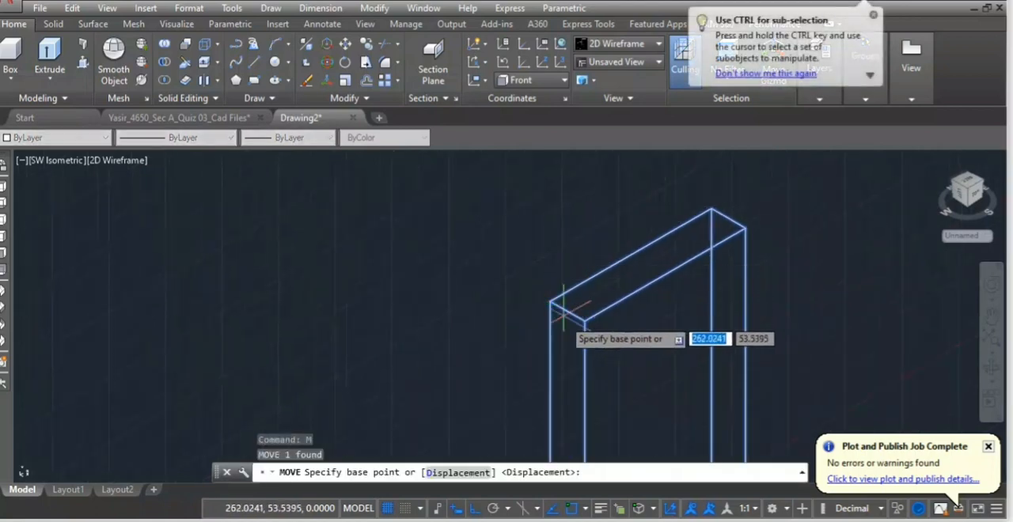
left_click(563, 305)
scroll(425, 304, "down", 2)
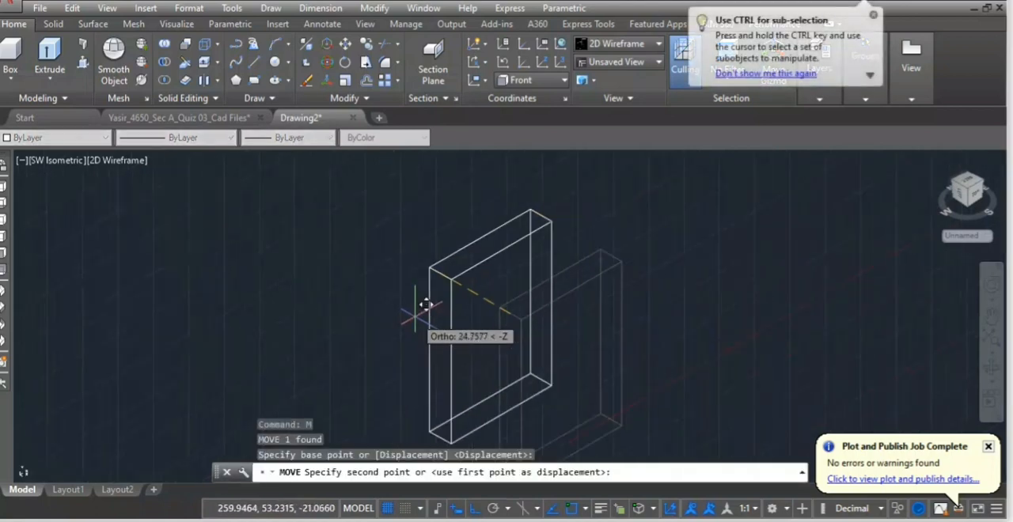
scroll(426, 304, "down", 4)
middle_click_drag(447, 373, 546, 297)
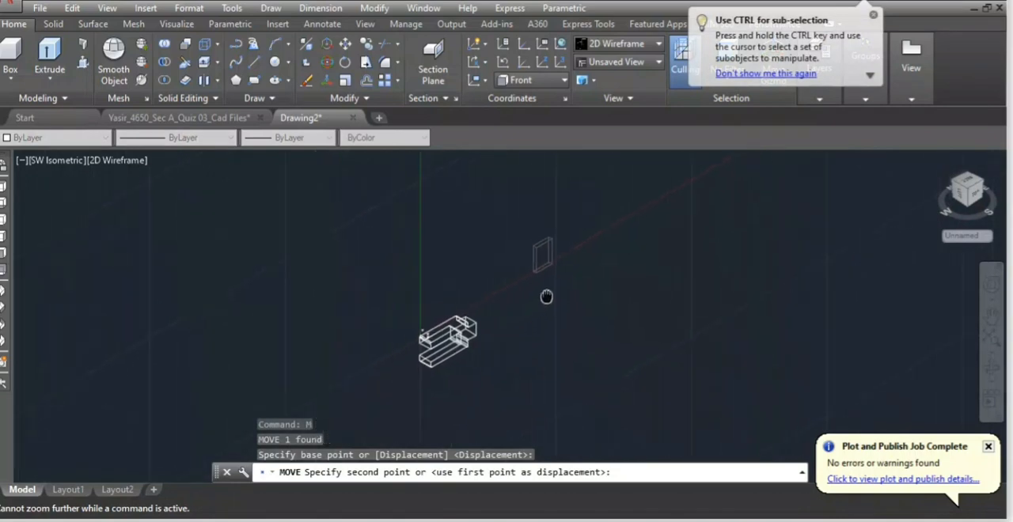
scroll(443, 333, "up", 8)
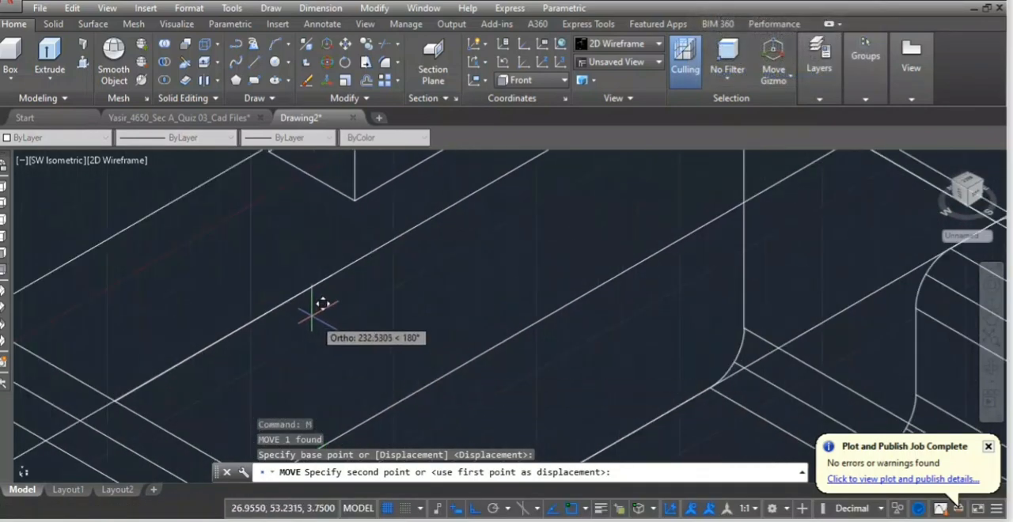
scroll(323, 305, "down", 3)
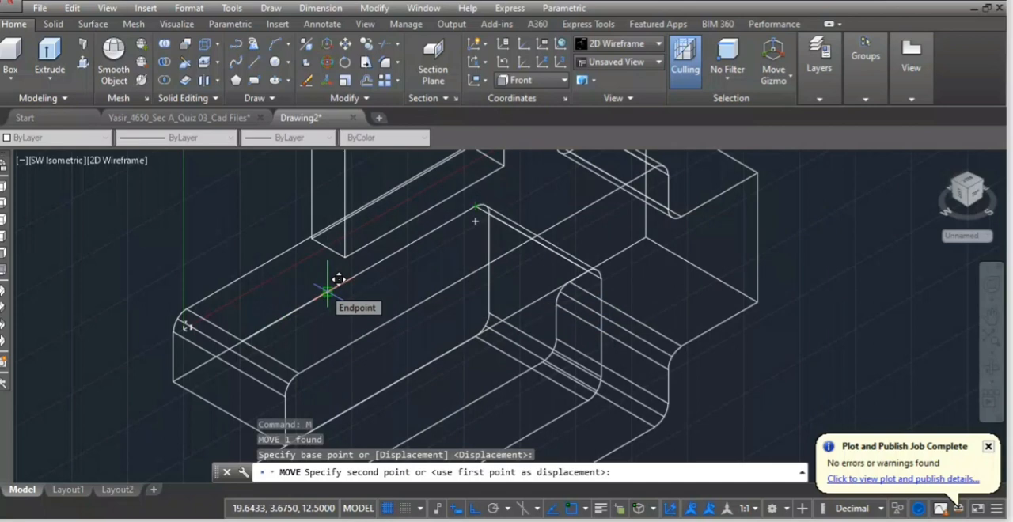
left_click(327, 293)
scroll(448, 281, "down", 4)
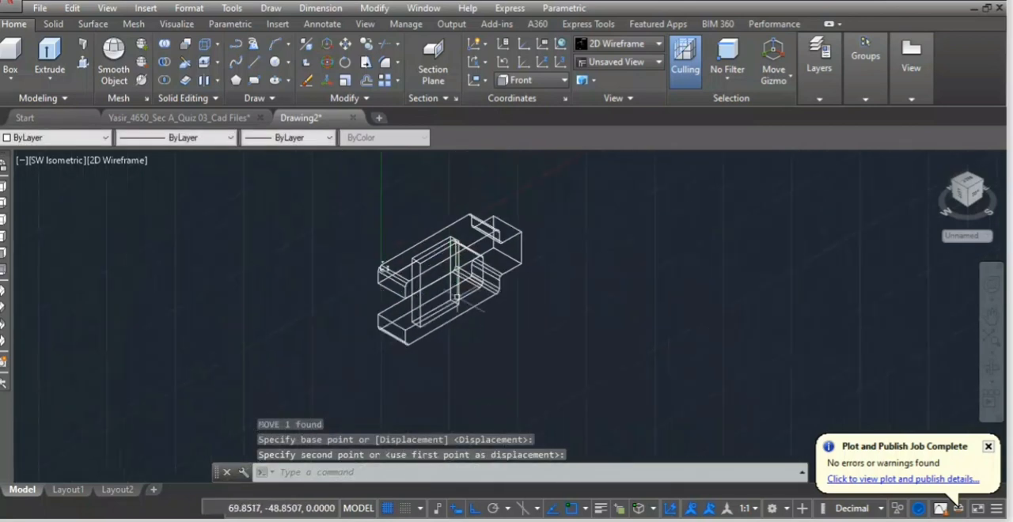
Subtract the thin block from the fork solid to cut the cotter slots through both arms.
scroll(438, 293, "up", 2)
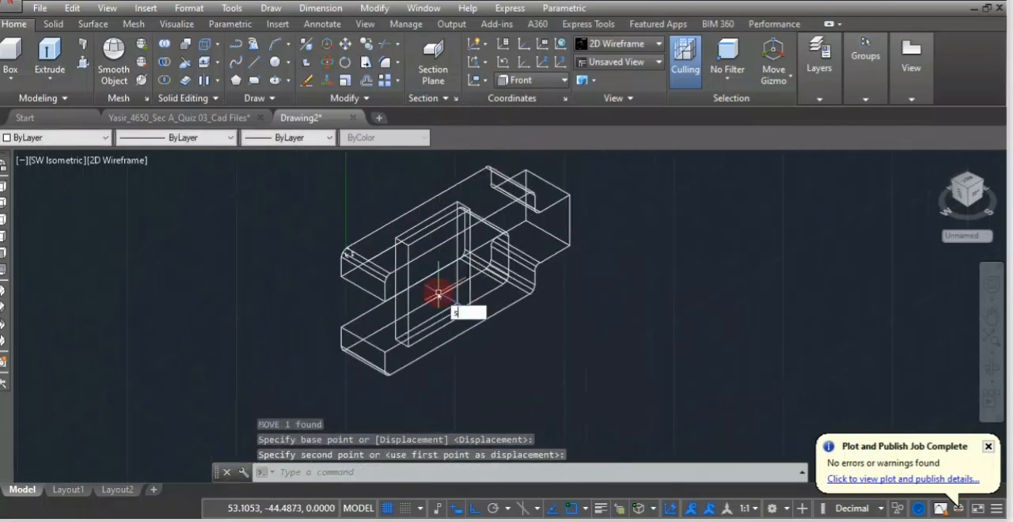
type("u")
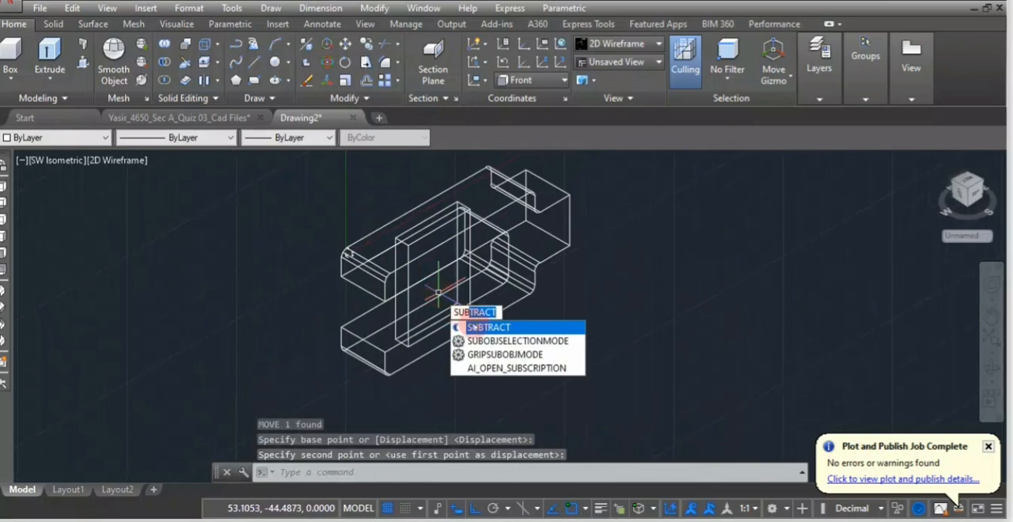
key("Return")
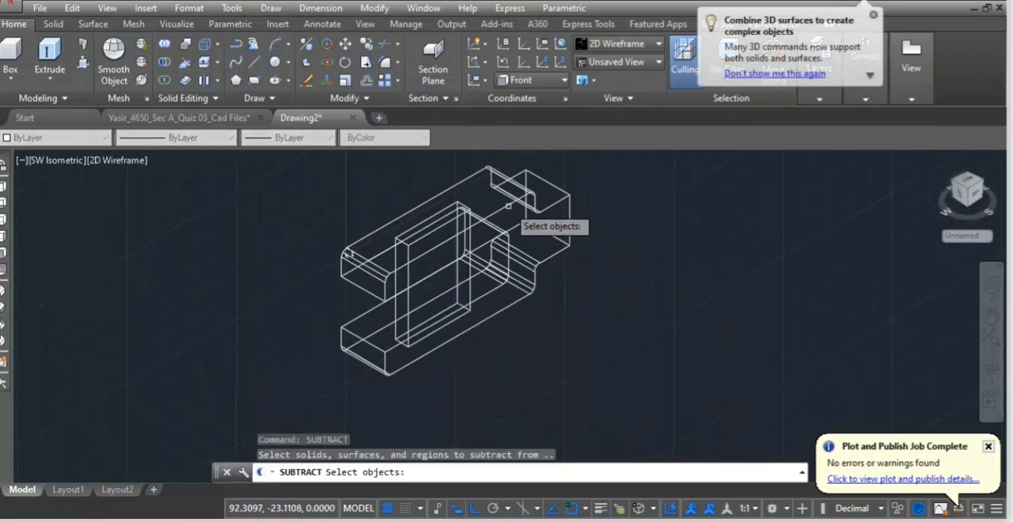
left_click(535, 203)
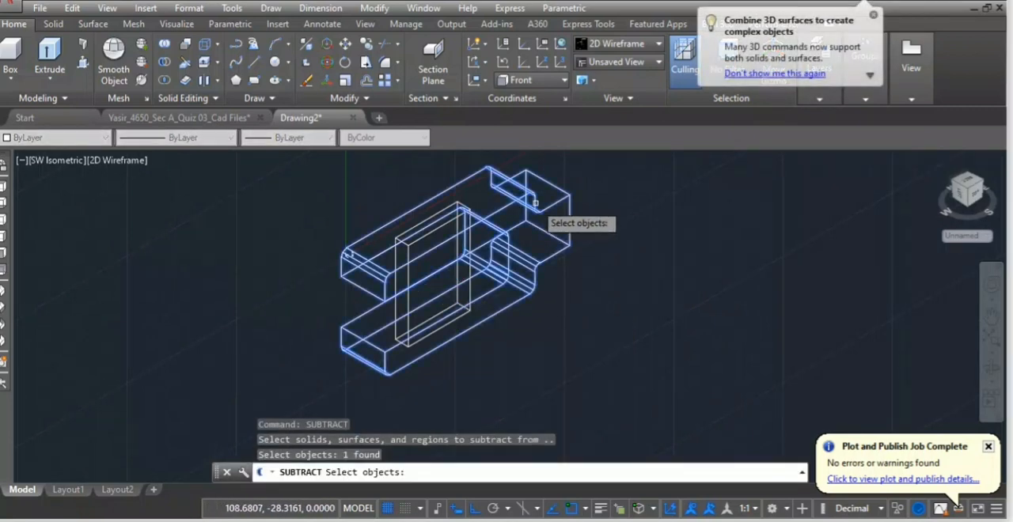
key("Return")
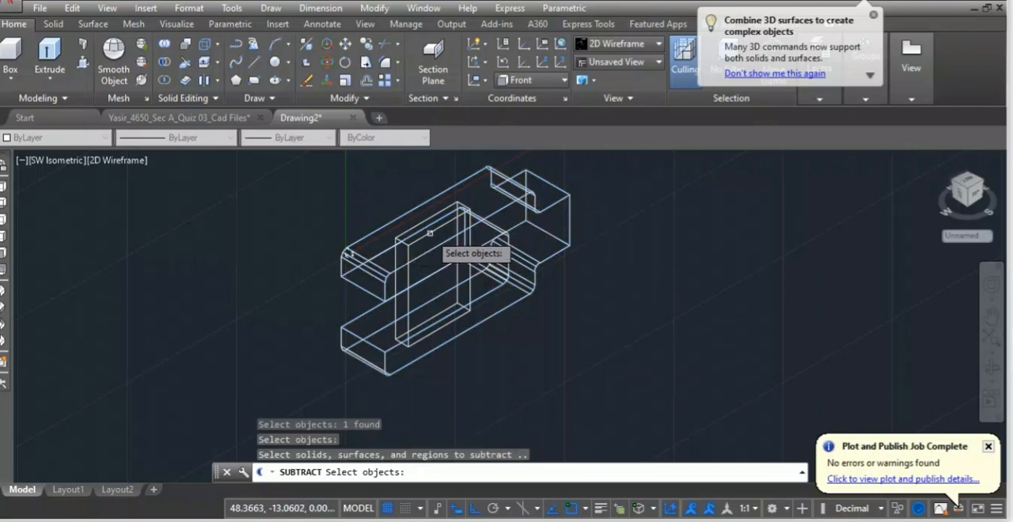
left_click(430, 233)
key("Return")
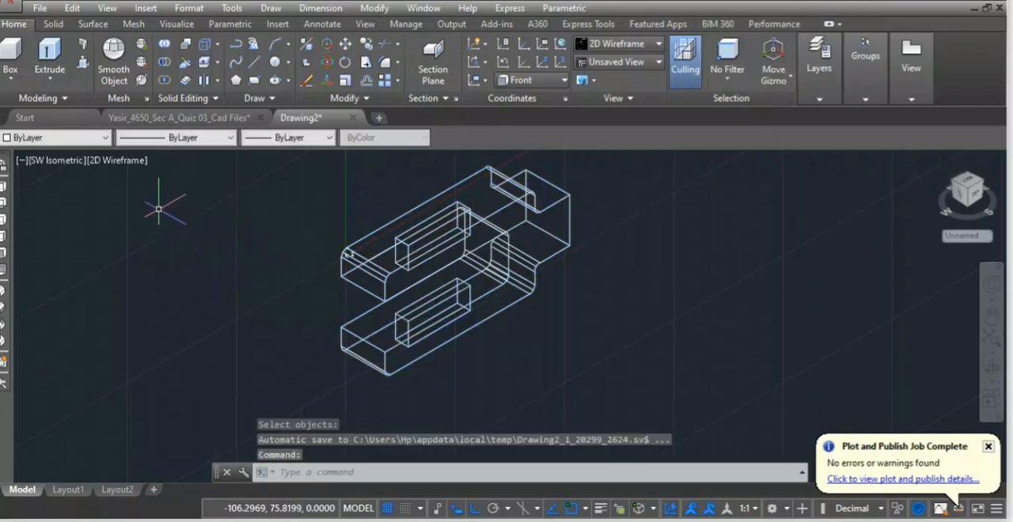
Set the visual style to Conceptual and inspect the slotted fork.
left_click(122, 161)
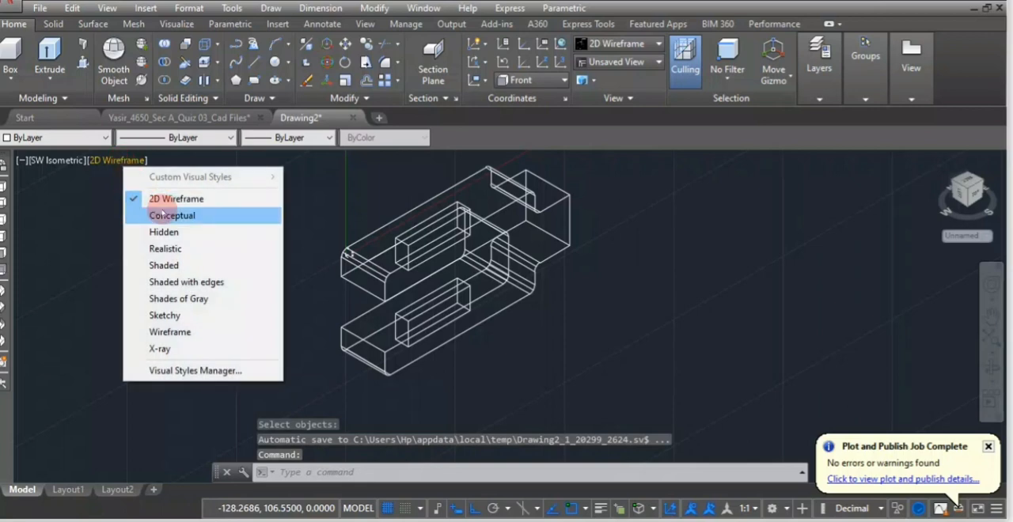
left_click(158, 215)
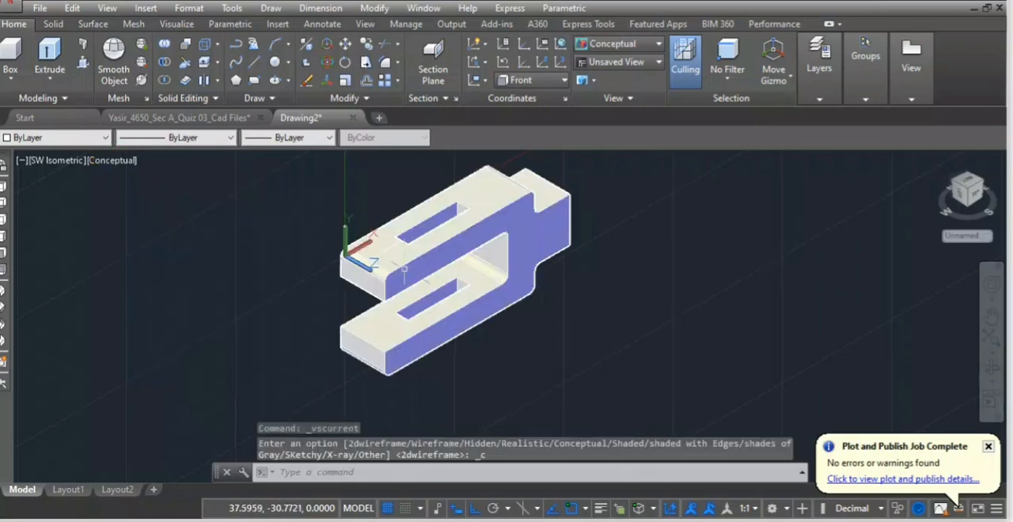
scroll(562, 285, "down", 2)
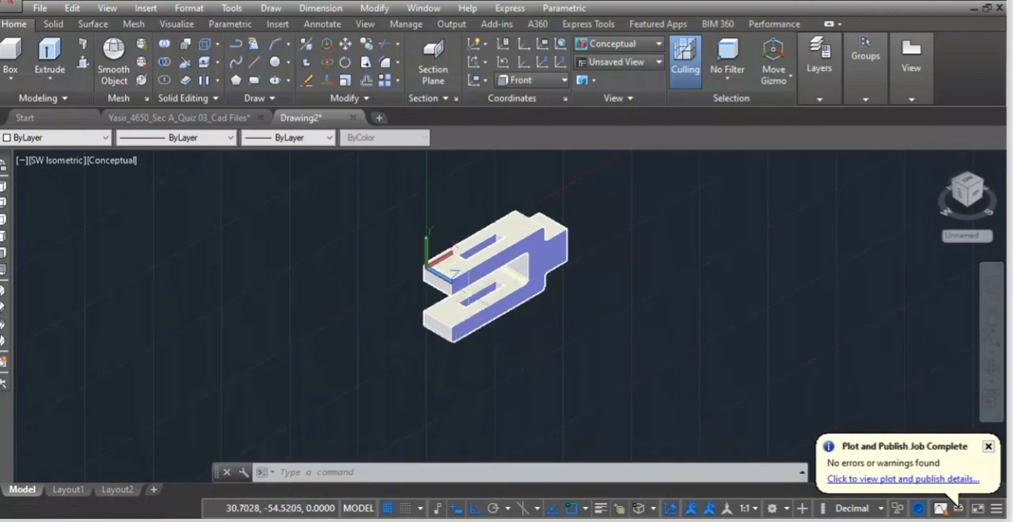
scroll(493, 281, "up", 4)
scroll(475, 237, "down", 4)
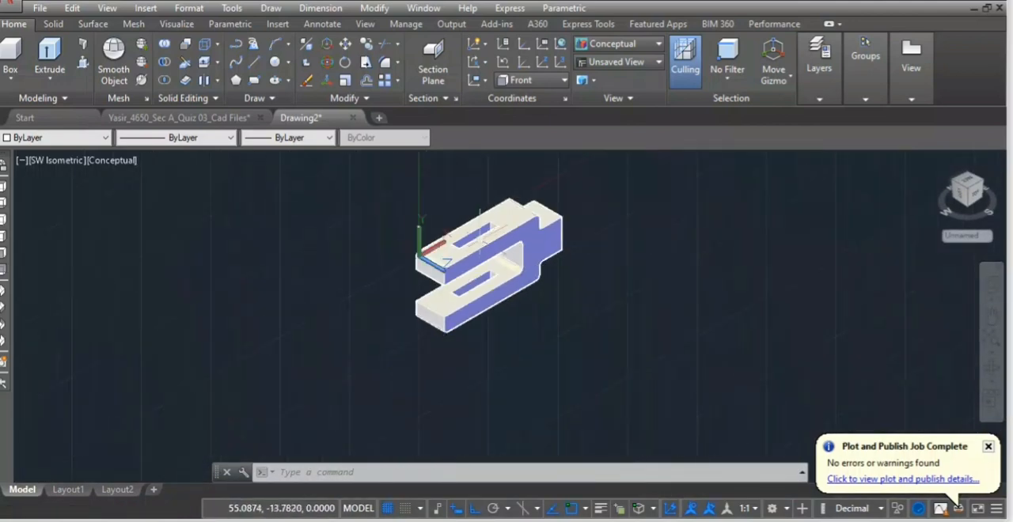
scroll(466, 209, "up", 1)
scroll(466, 229, "up", 5)
scroll(508, 290, "down", 4)
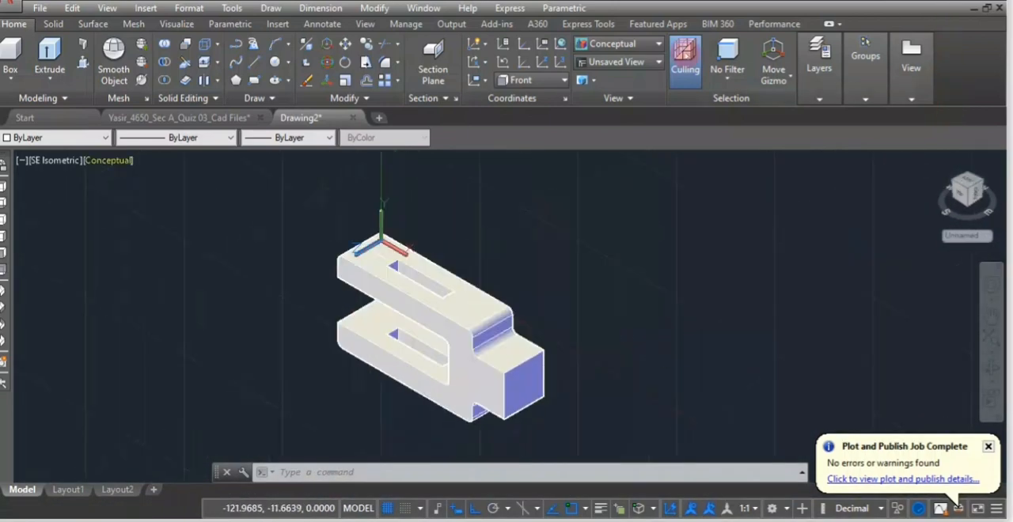
View the fork from SE Isometric, and finish in the Front view.
left_click(91, 141)
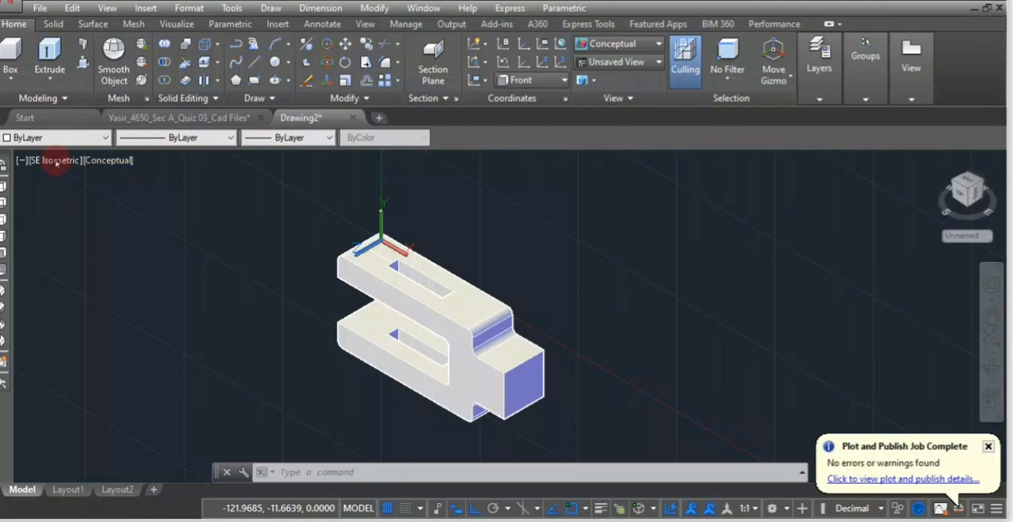
left_click(56, 161)
left_click(102, 266)
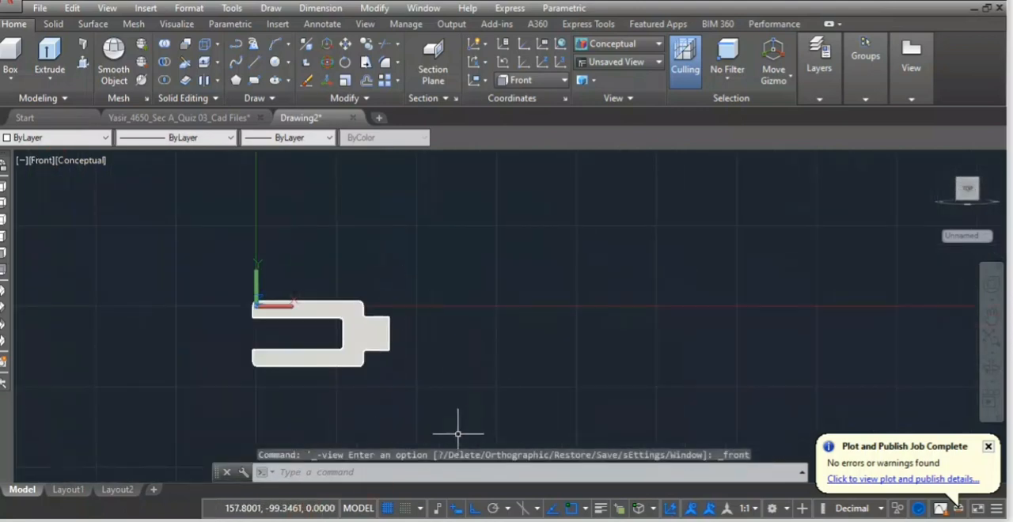
Check the rod's dimensions in the reference drawing image, return to Drawing2.dwg and draw a 25-long vertical line in empty space beyond the fork's stem.
left_click(216, 521)
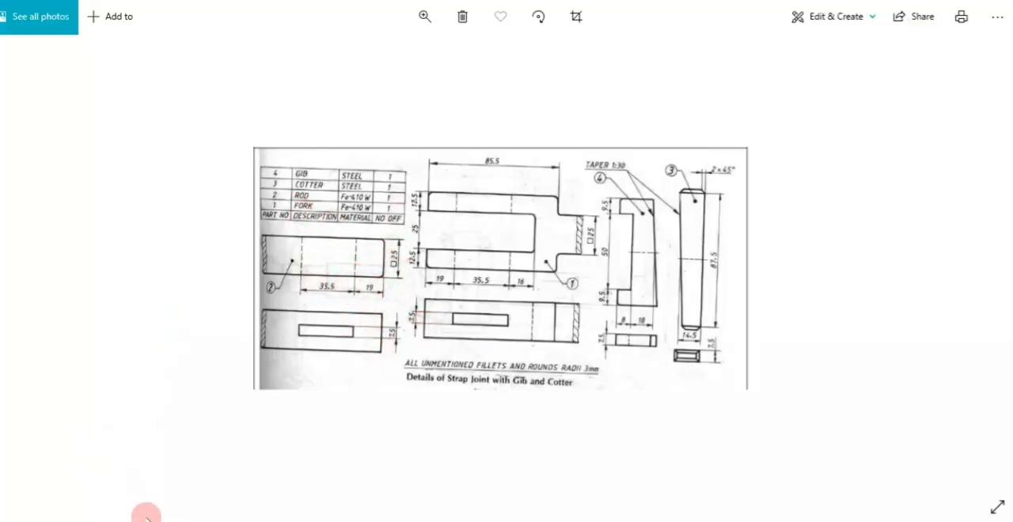
mouse_move(202, 486)
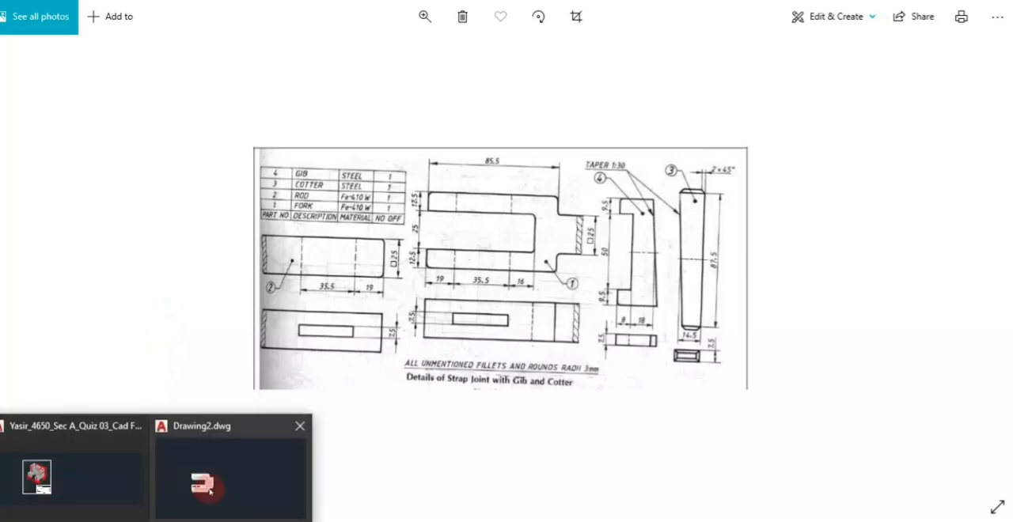
left_click(237, 482)
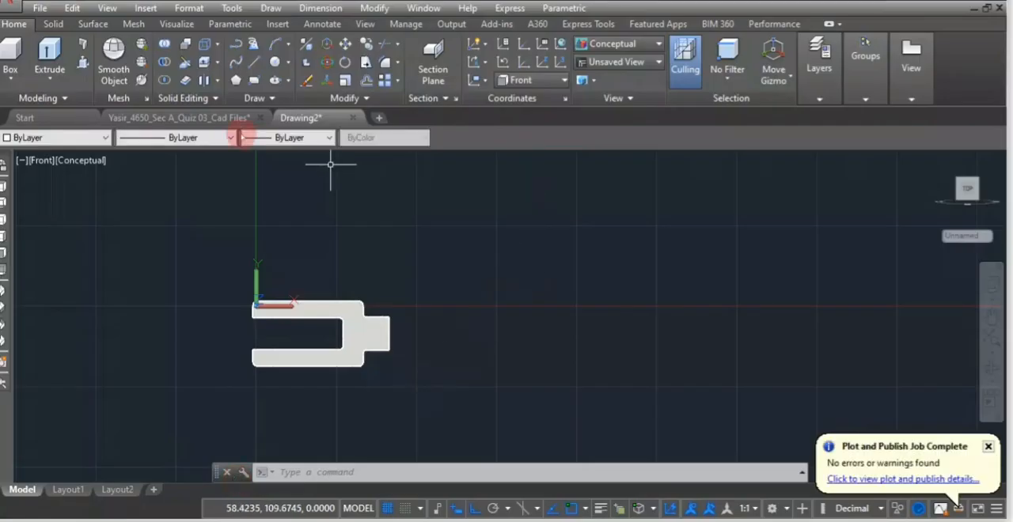
left_click(253, 62)
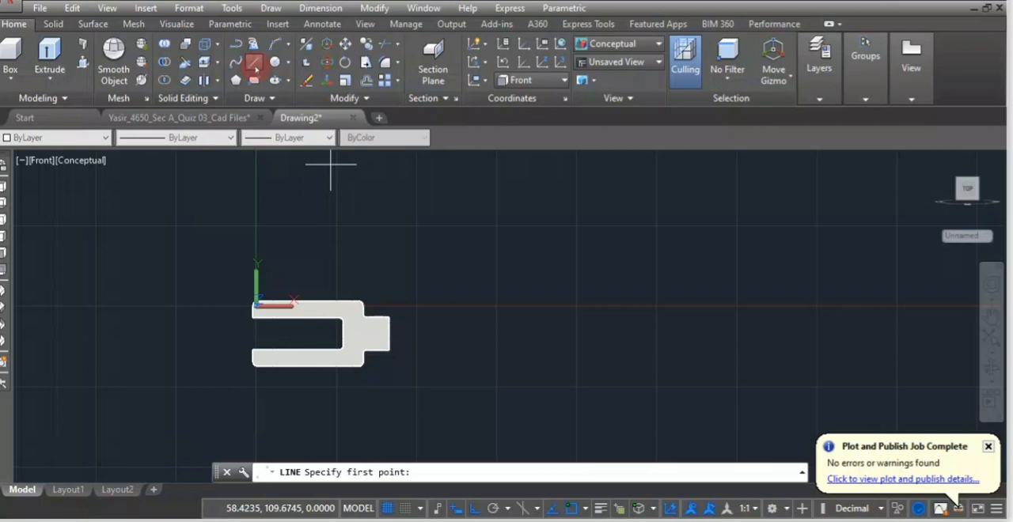
left_click(670, 247)
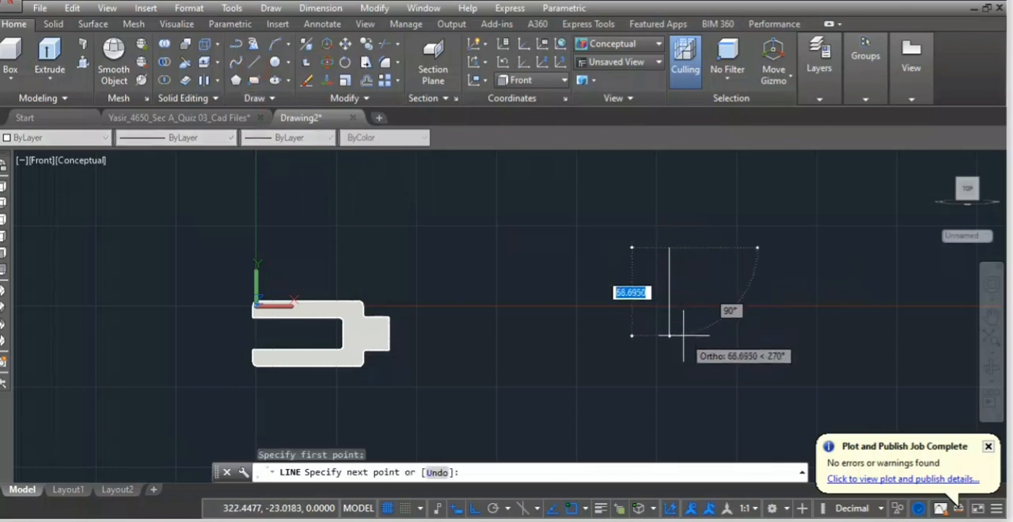
type("25")
key("Return")
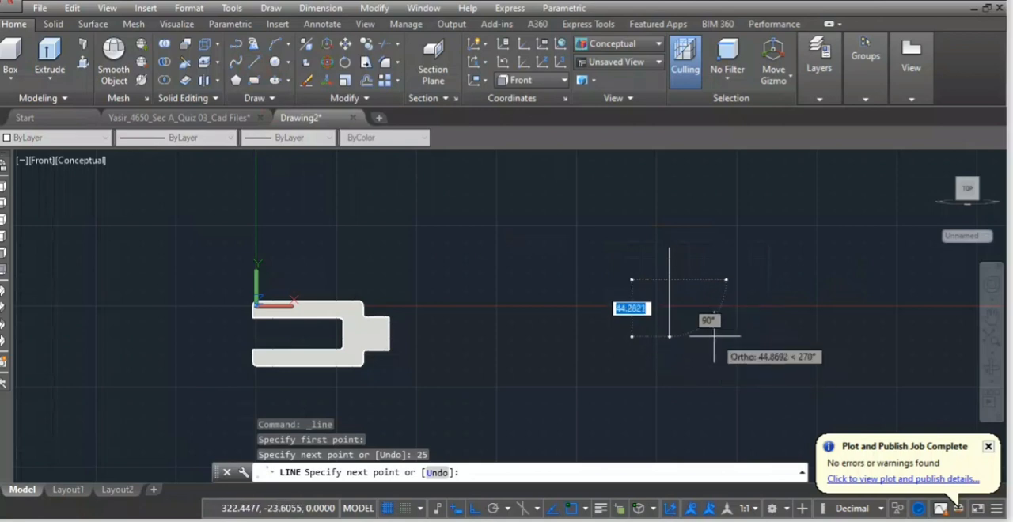
key("Escape")
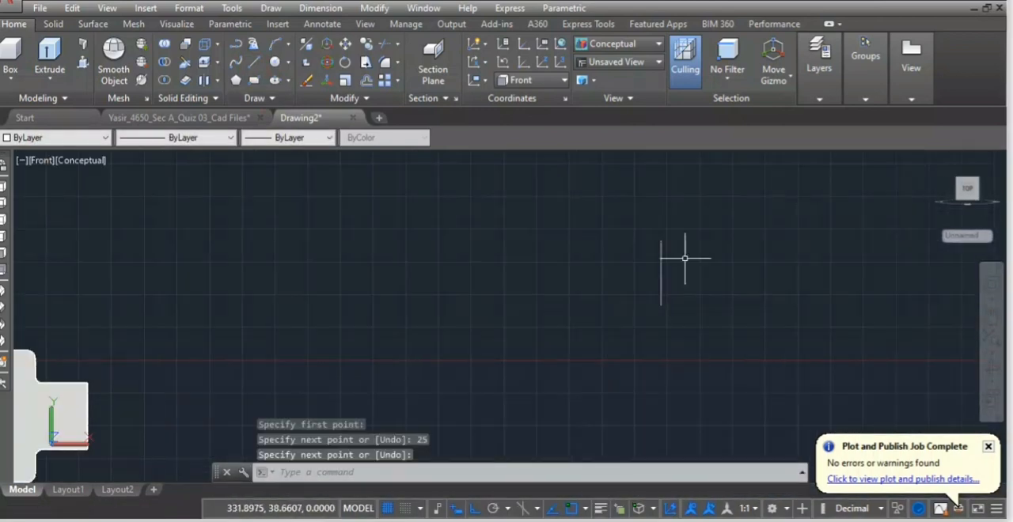
Offset the 25-long vertical line by 70.5 toward the fork using the Through option.
key("Return")
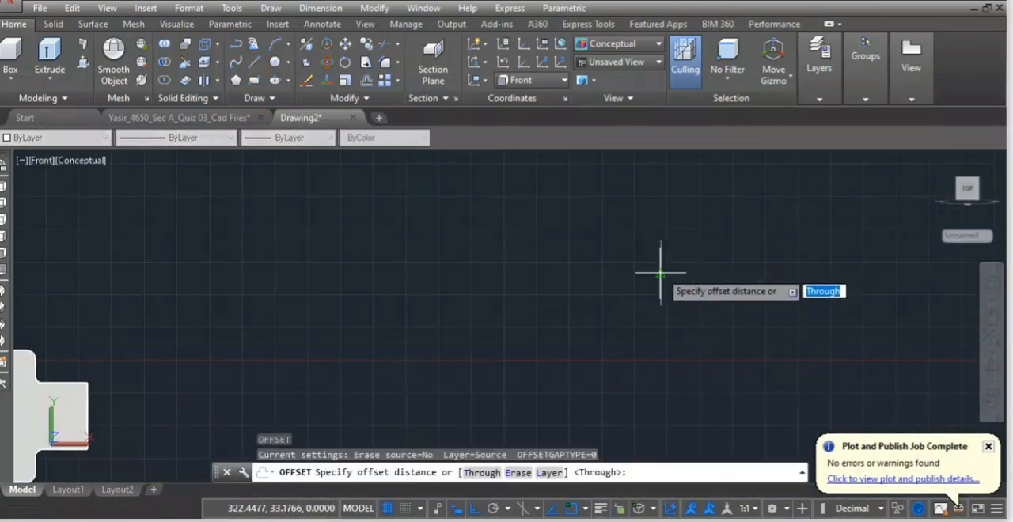
key("Return")
left_click(660, 270)
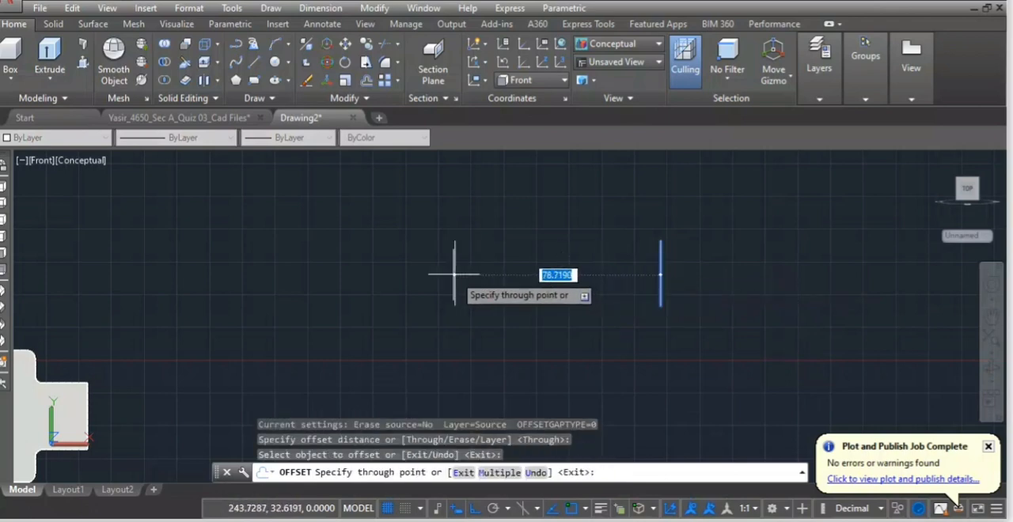
scroll(459, 277, "down", 2)
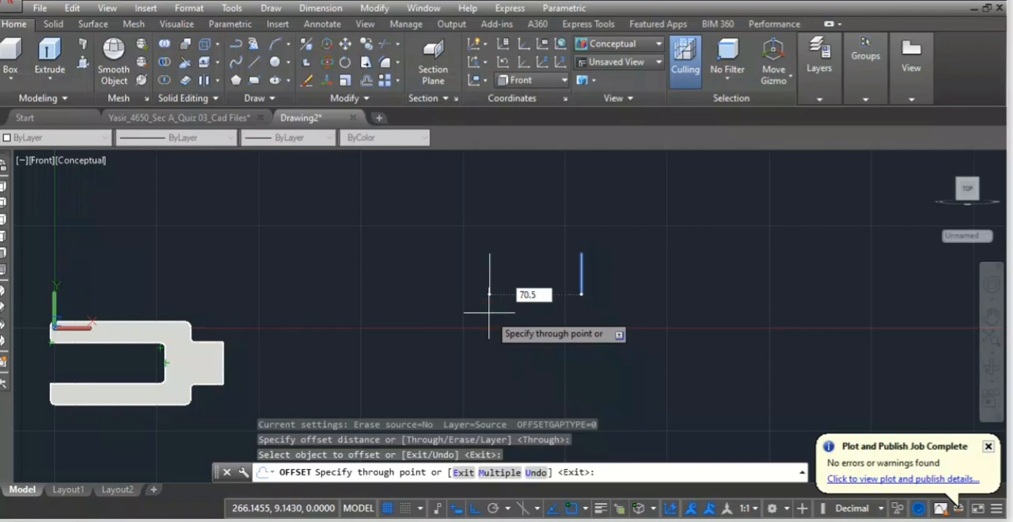
key("Return")
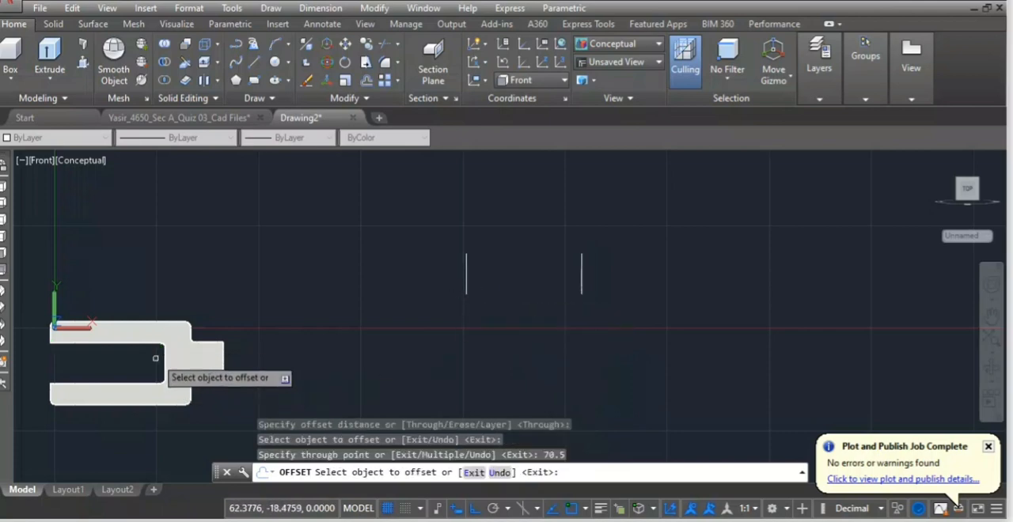
Offset the vertical line nearest the fork by a further 20 toward the fork.
left_click(163, 346)
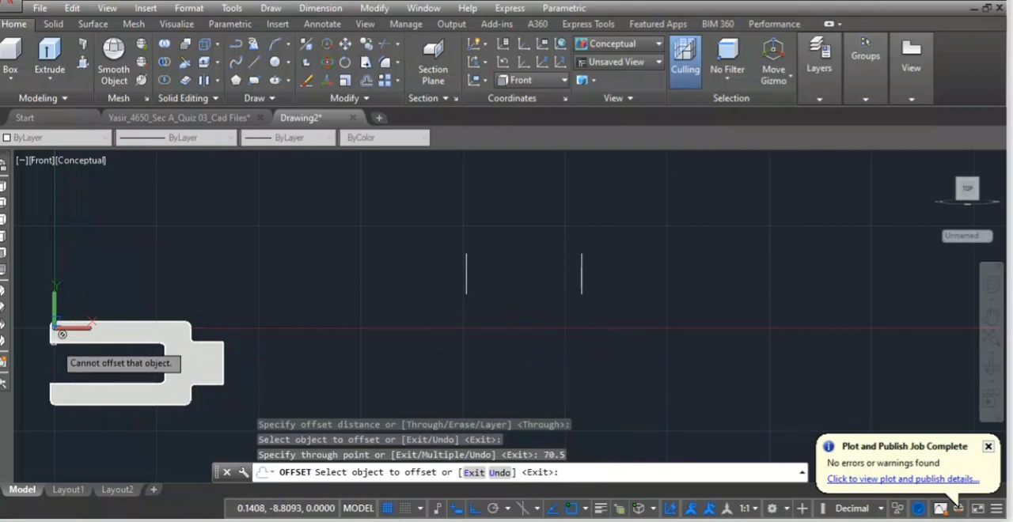
left_click(467, 270)
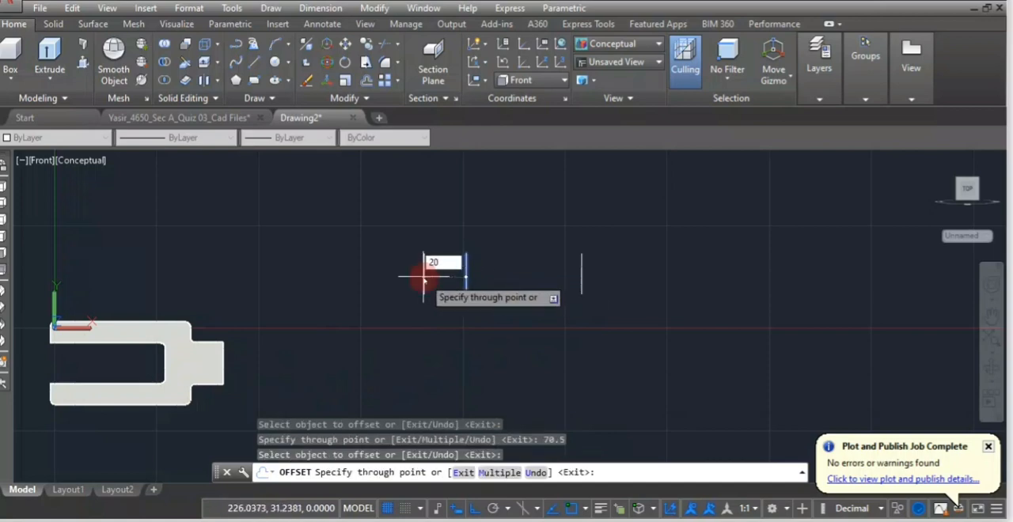
key("Return")
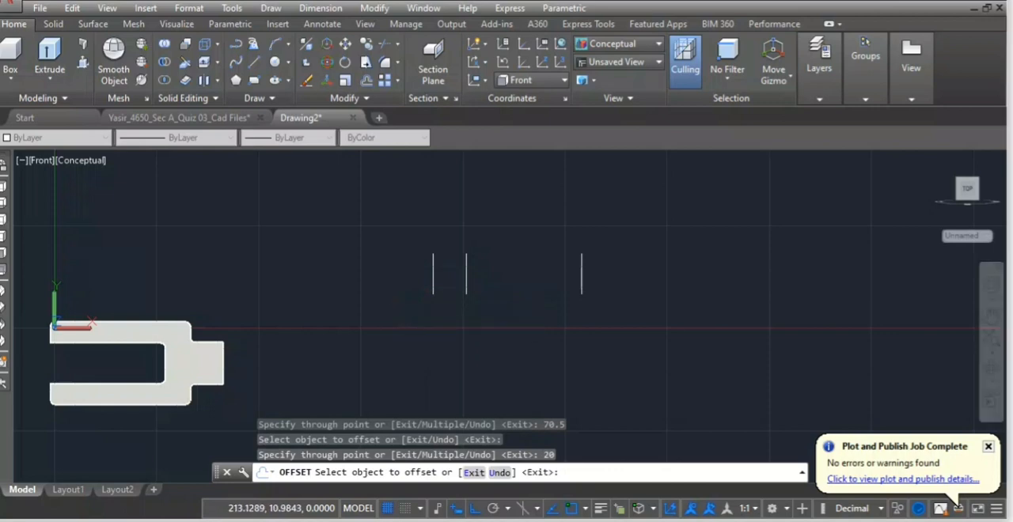
Draw two horizontal lines joining the upper and lower ends of the outermost vertical lines to close the rod's outline.
key("Escape")
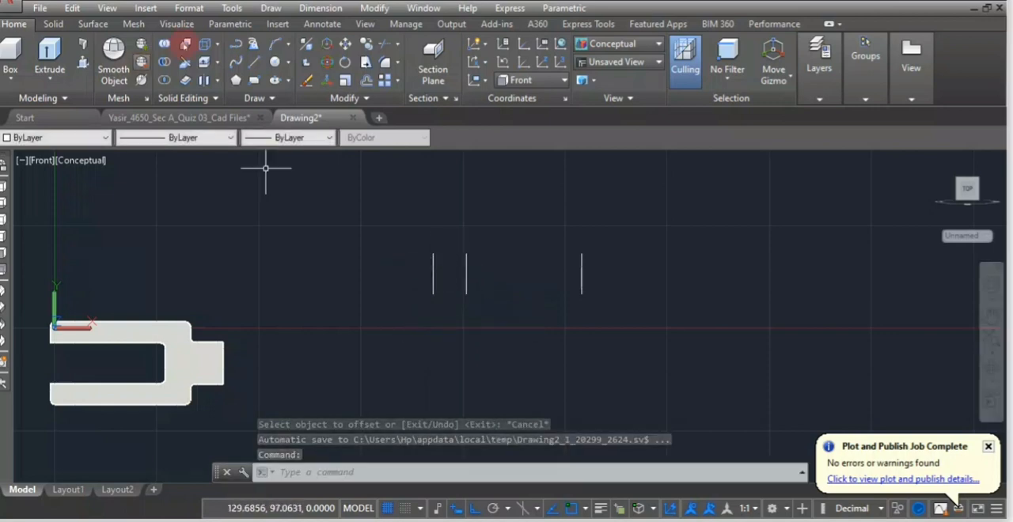
left_click(254, 61)
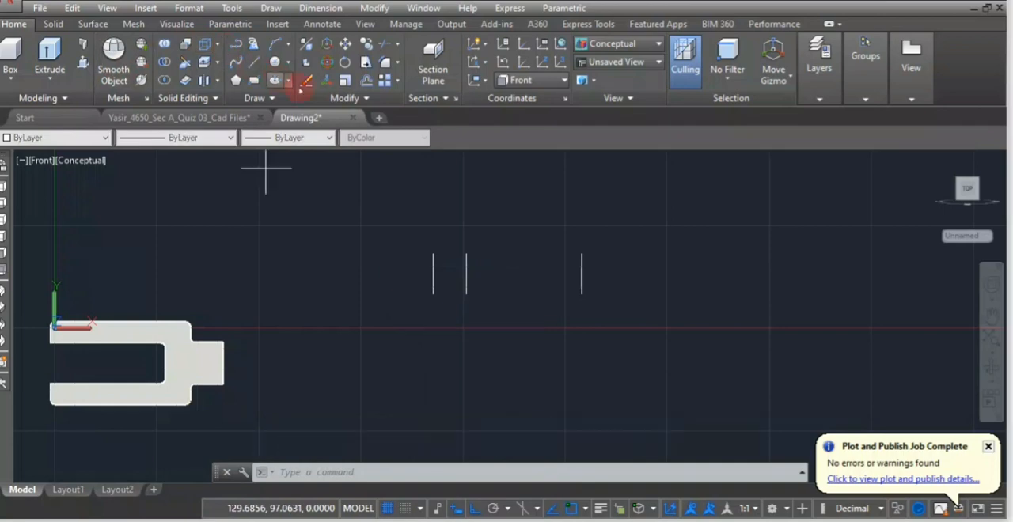
left_click(433, 254)
left_click(581, 253)
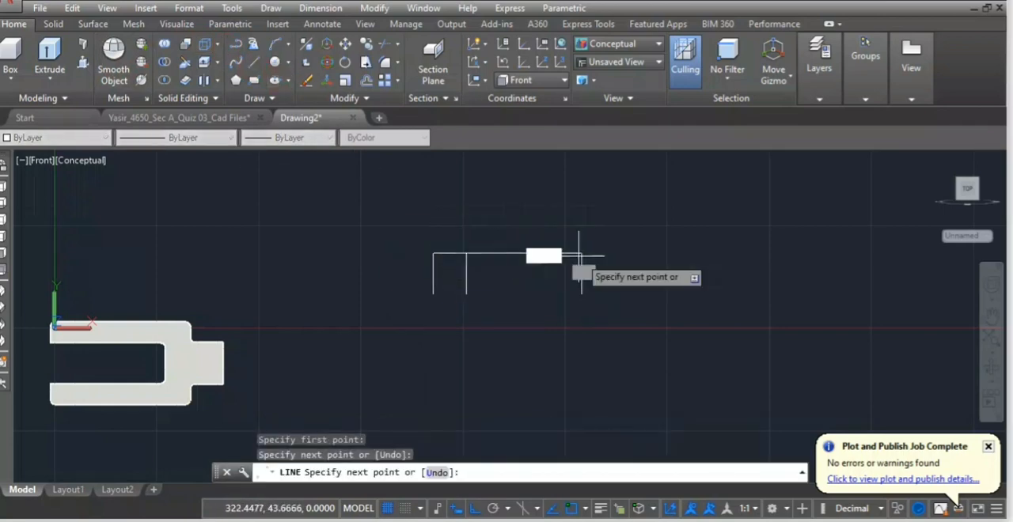
key("Return")
key("space")
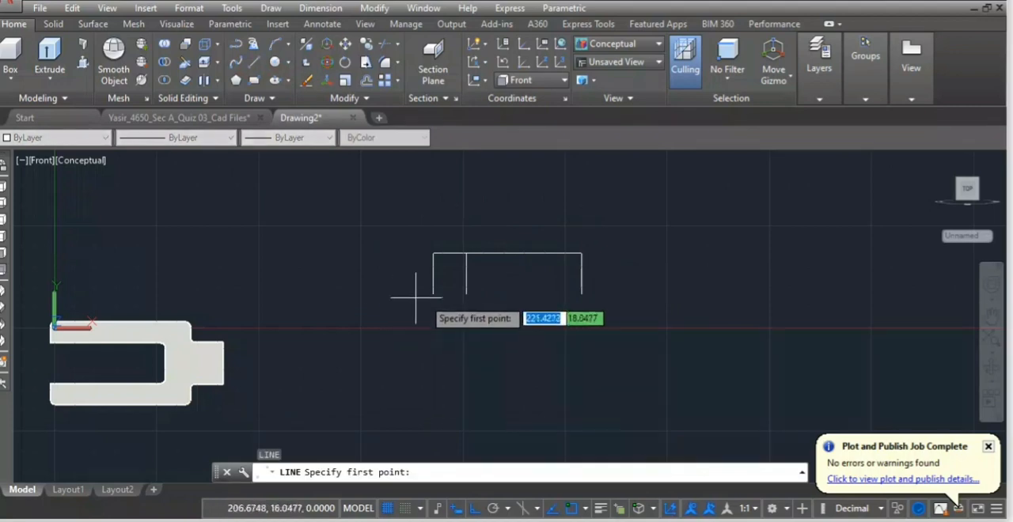
left_click(433, 293)
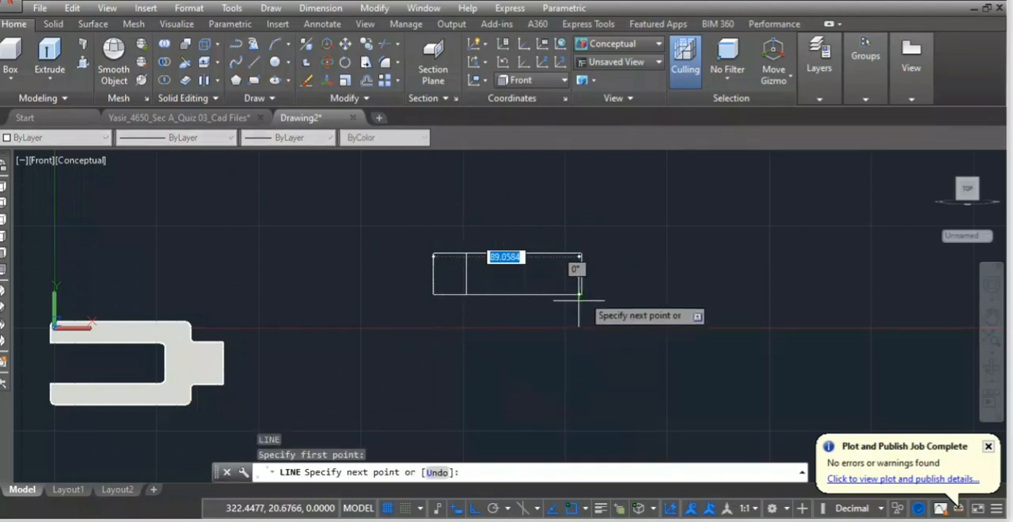
left_click(582, 294)
key("space")
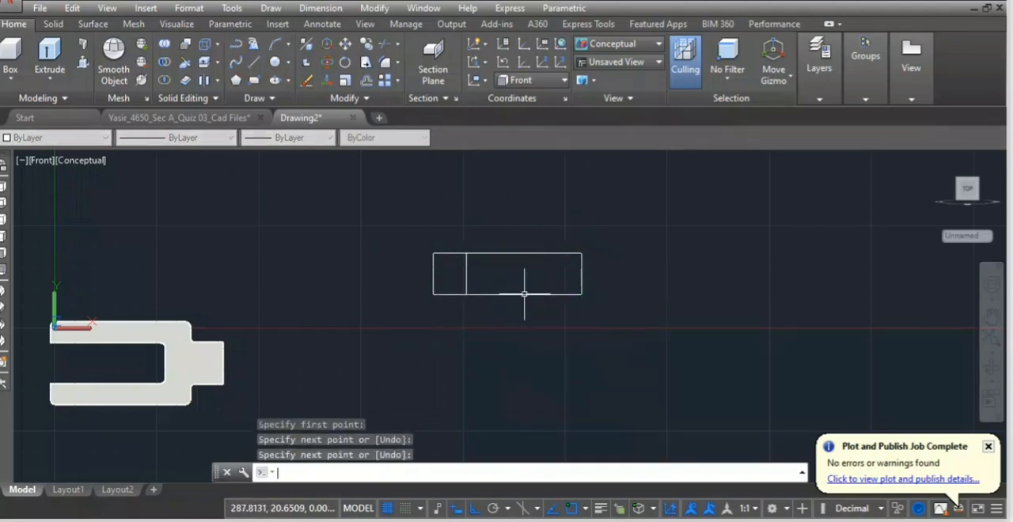
Delete the inner vertical line and convert the remaining four lines of the rod's outline into a region.
left_click(465, 271)
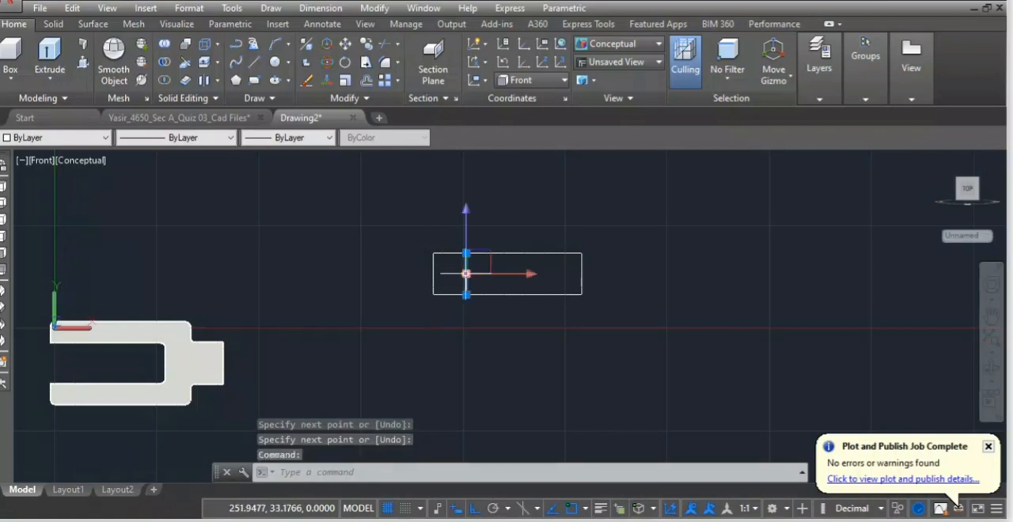
key("Delete")
type("r")
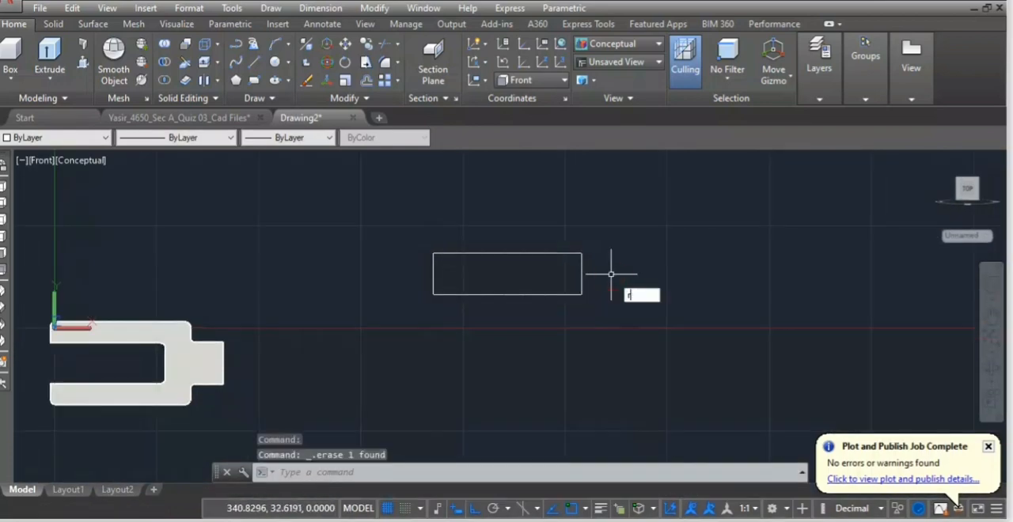
type("eg")
key("Return")
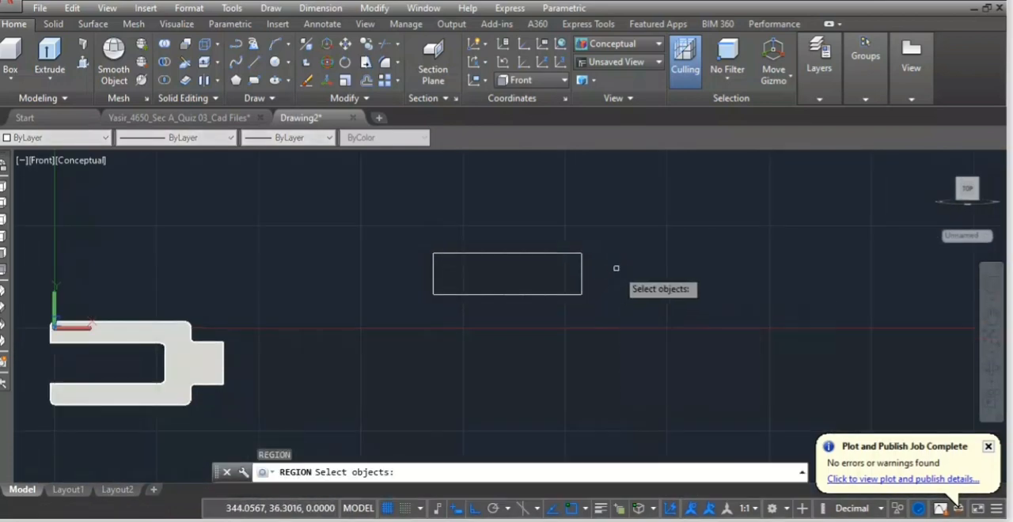
mouse_move(615, 267)
left_mouse_down()
mouse_move(464, 208)
mouse_move(598, 403)
left_mouse_up()
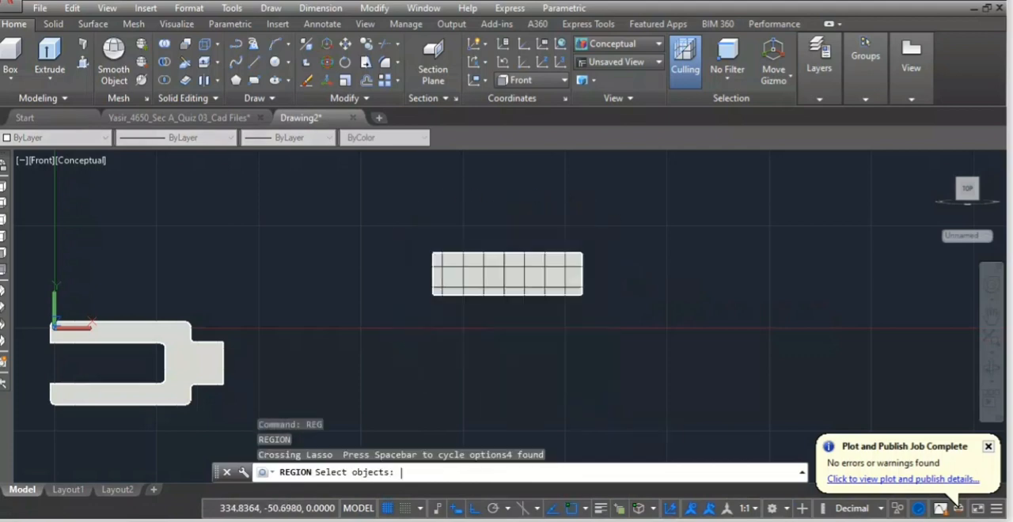
key("Return")
Check the rod's slot dimensions in the reference drawing image and return to Drawing2.dwg.
scroll(574, 313, "down", 2)
scroll(566, 329, "down", 1)
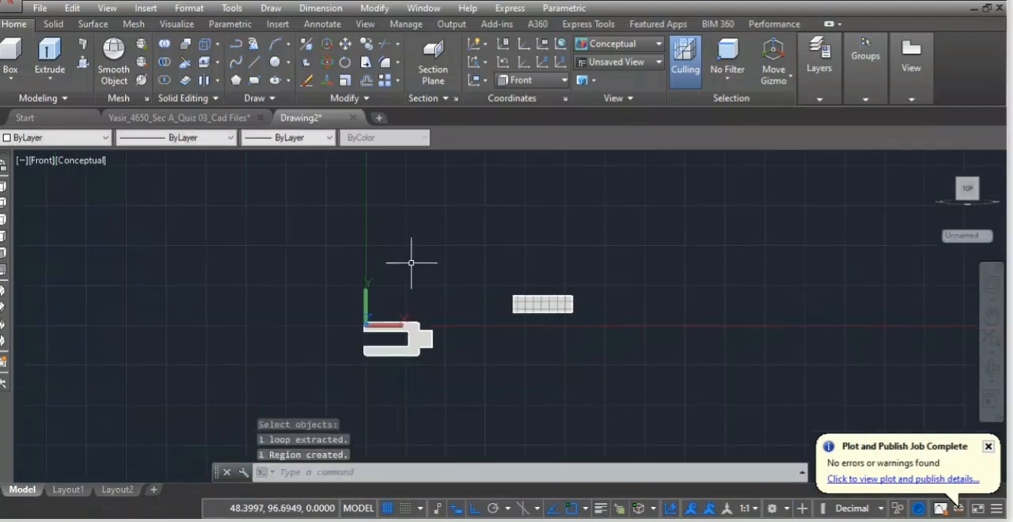
scroll(535, 314, "up", 3)
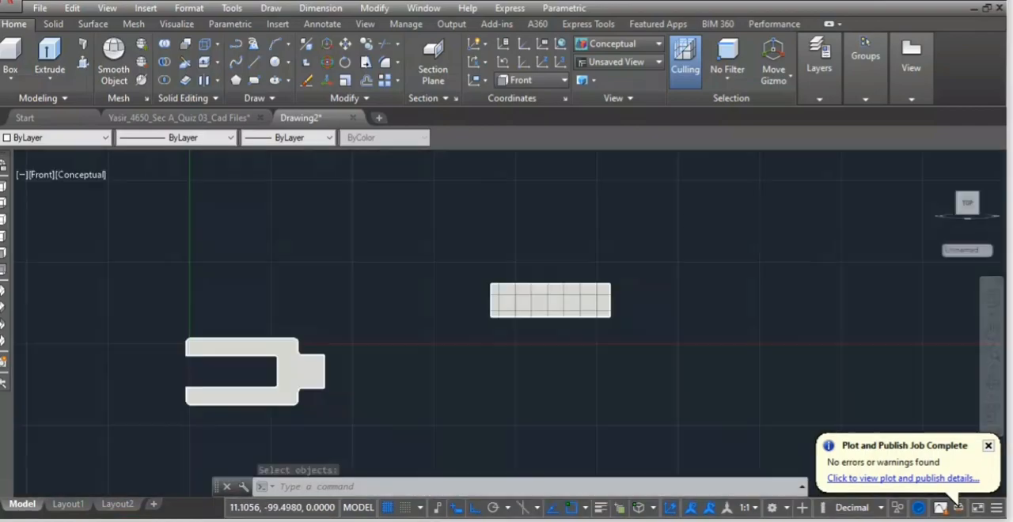
left_click(186, 520)
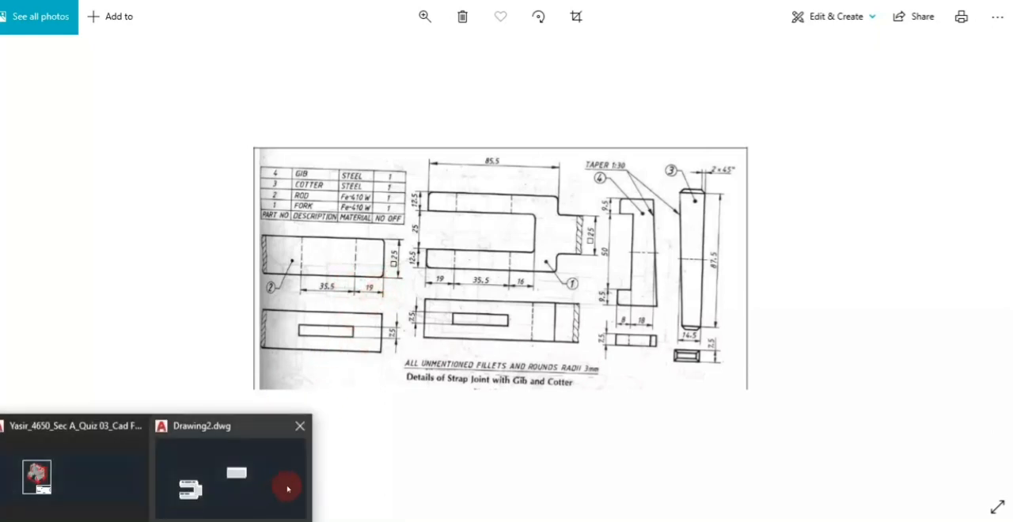
left_click(288, 486)
scroll(682, 292, "down", 2)
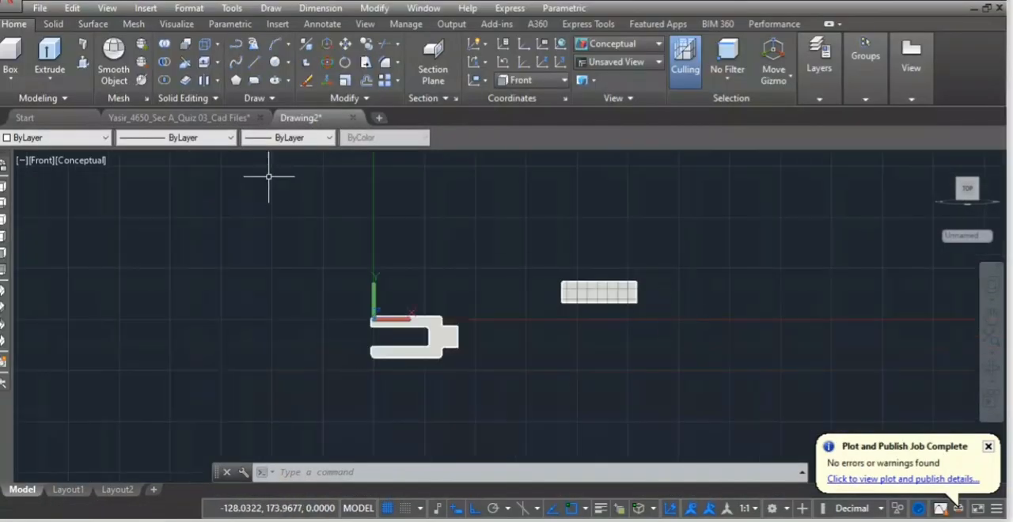
Draw a closed rectangle 35.5 wide and 25 high with lines in empty space beyond the rod's region.
left_click(254, 61)
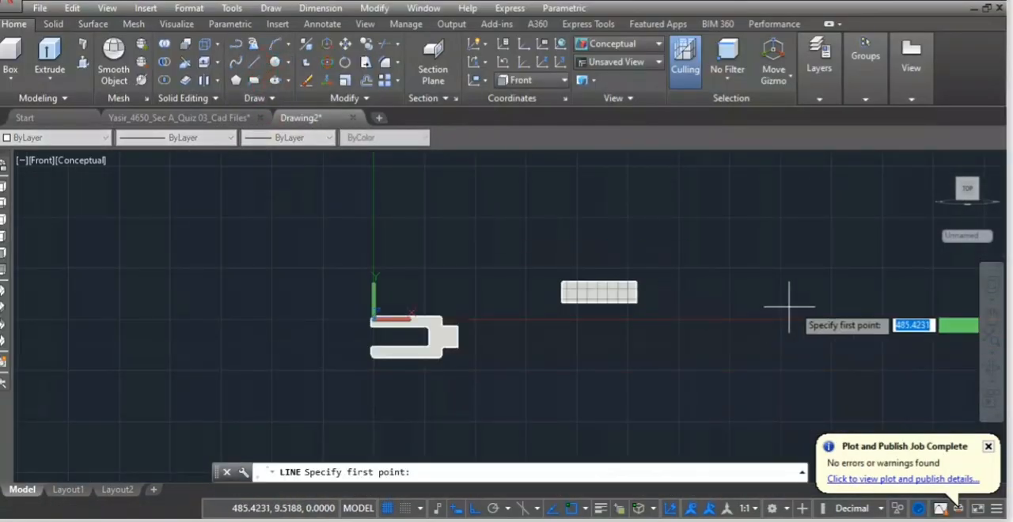
left_click(761, 269)
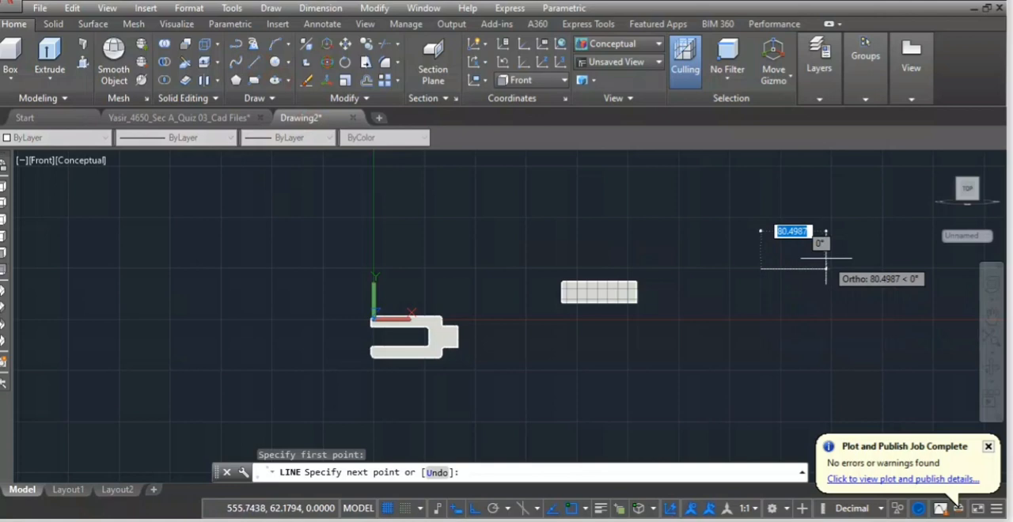
type("35.5")
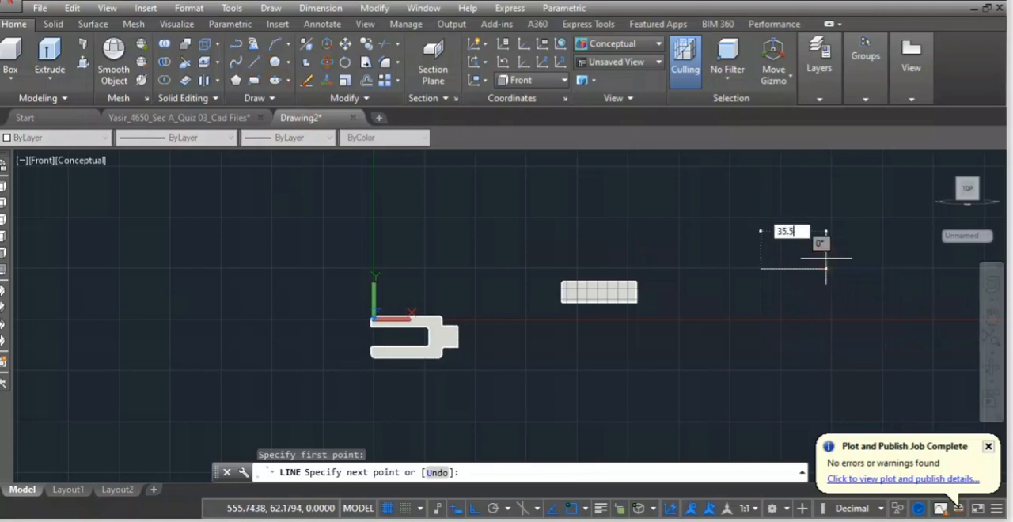
key("Return")
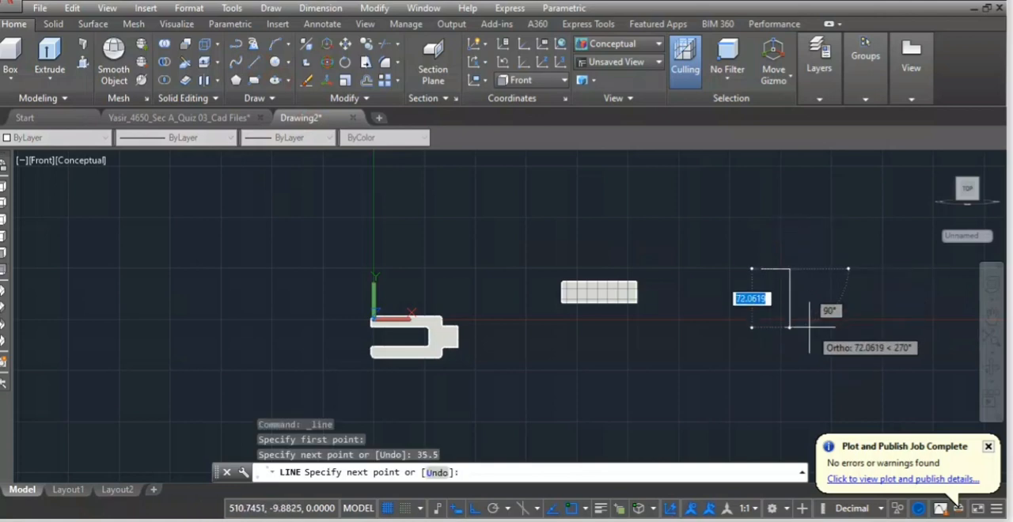
type("25")
key("Return")
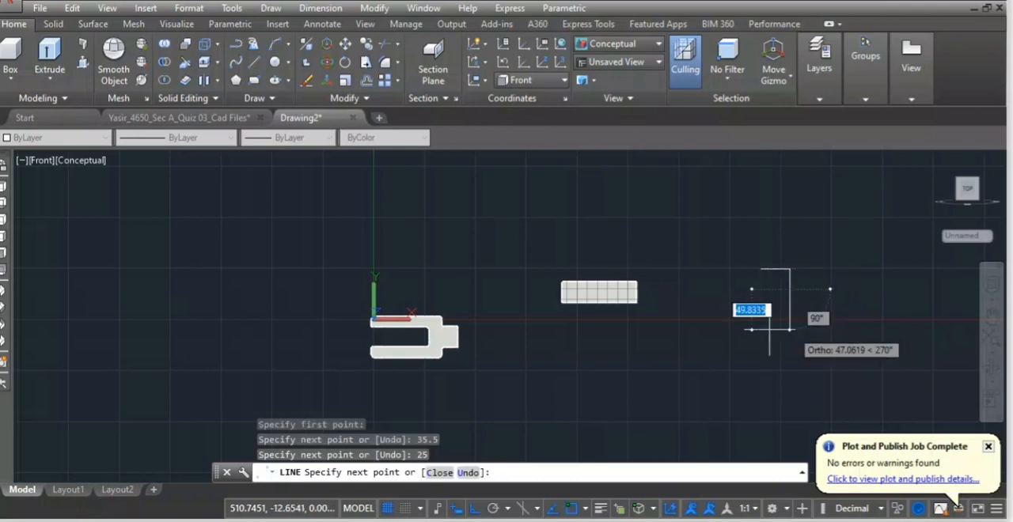
left_click(736, 329)
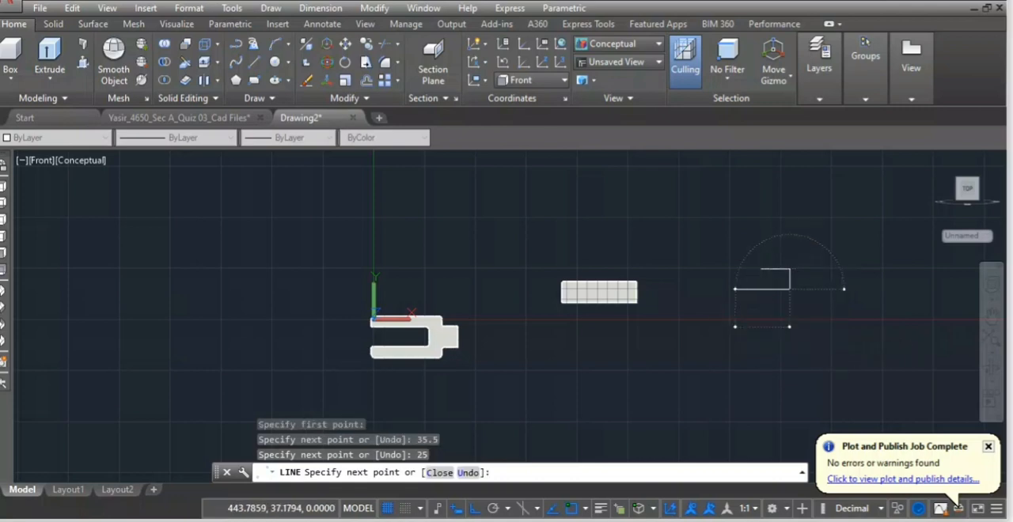
type("35.5")
key("Return")
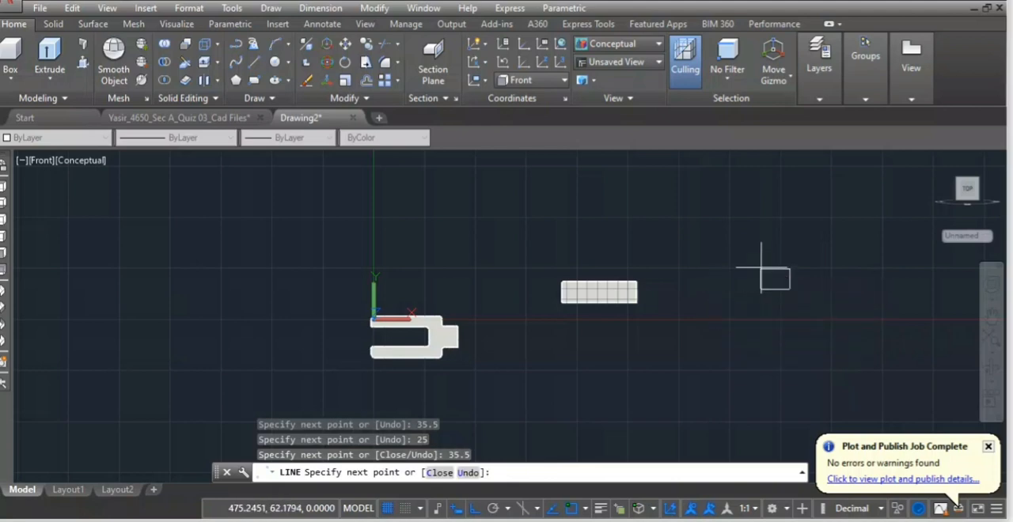
key("Return")
Convert the 35.5 by 25 rectangle into a region.
scroll(779, 295, "up", 2)
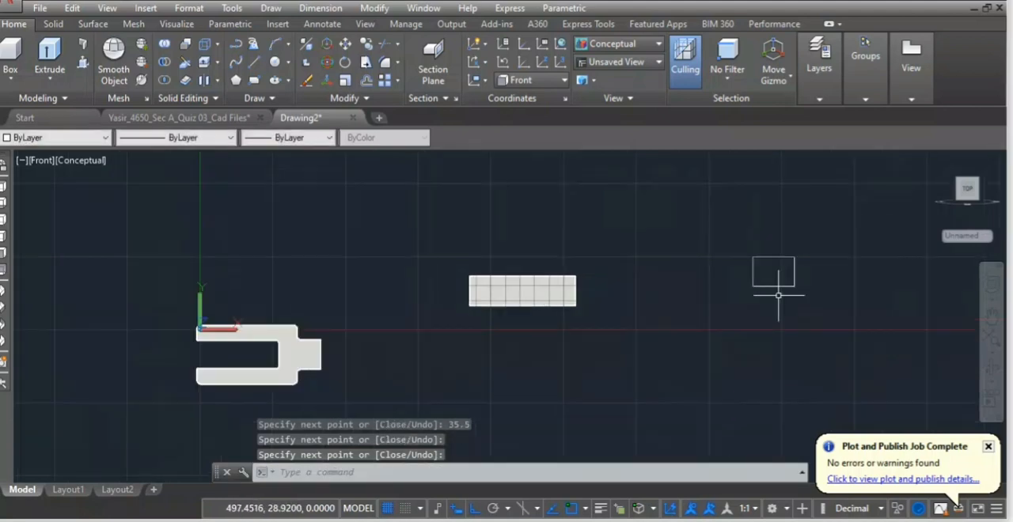
type("reg")
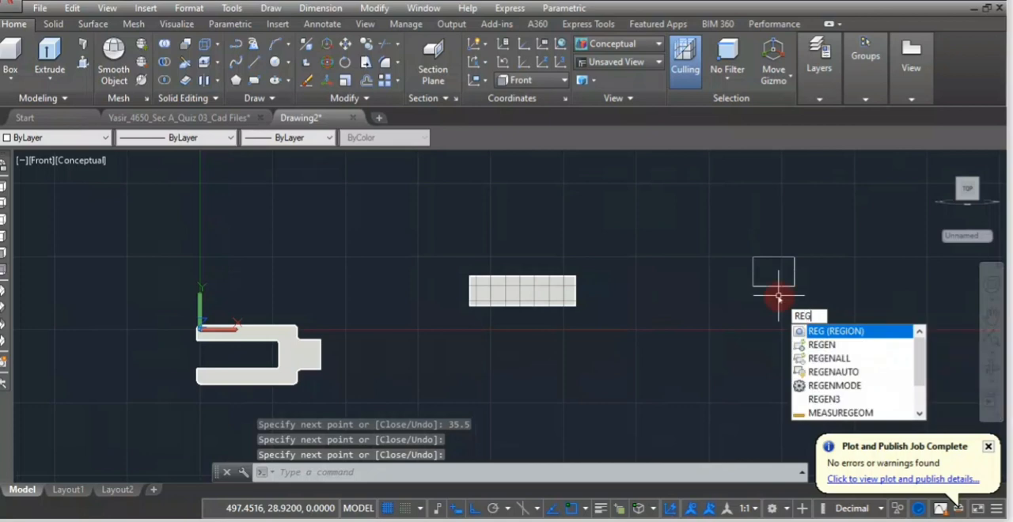
key("Return")
mouse_move(808, 265)
left_mouse_down()
mouse_move(752, 219)
mouse_move(780, 344)
left_mouse_up()
key("Return")
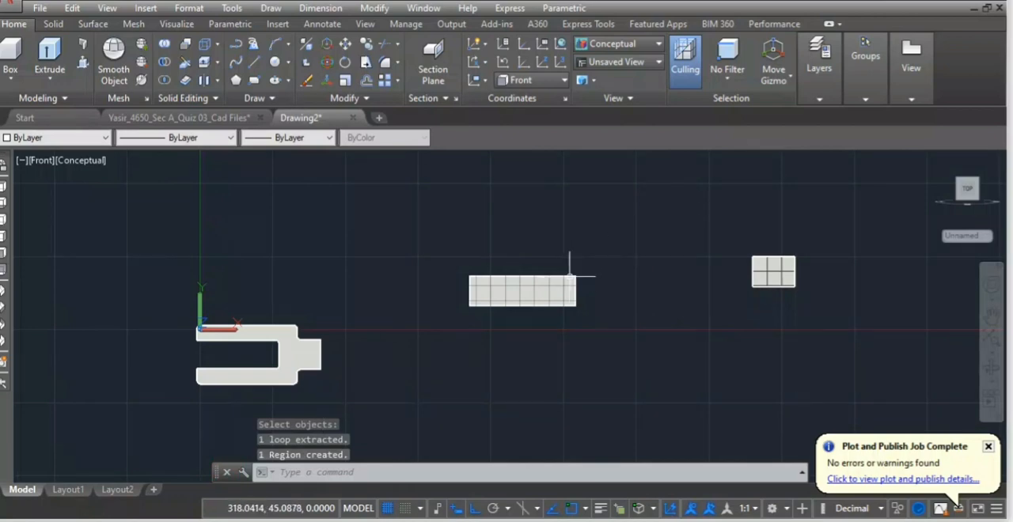
Change to the SW Isometric view and extrude the rod's region by 25 toward the front.
scroll(570, 277, "up", 6)
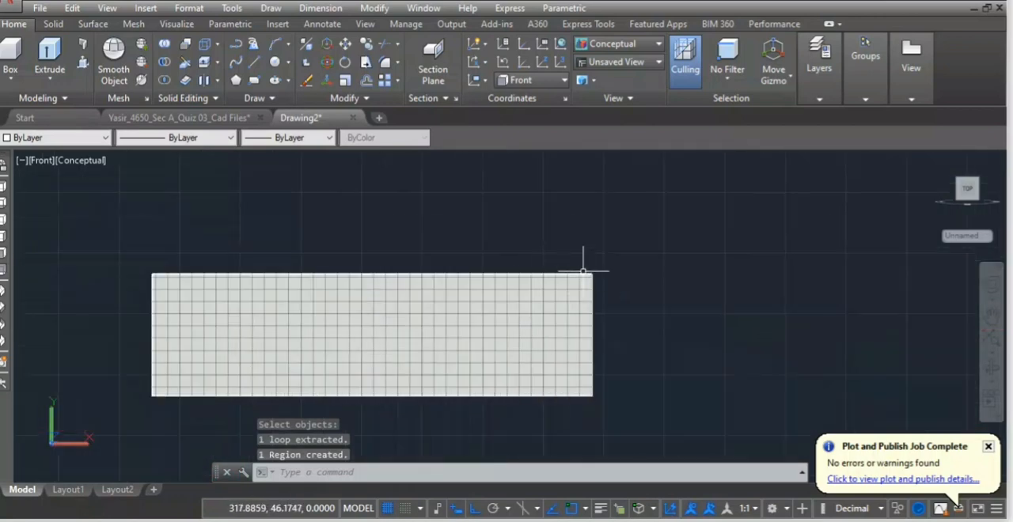
left_click(659, 61)
left_click(656, 235)
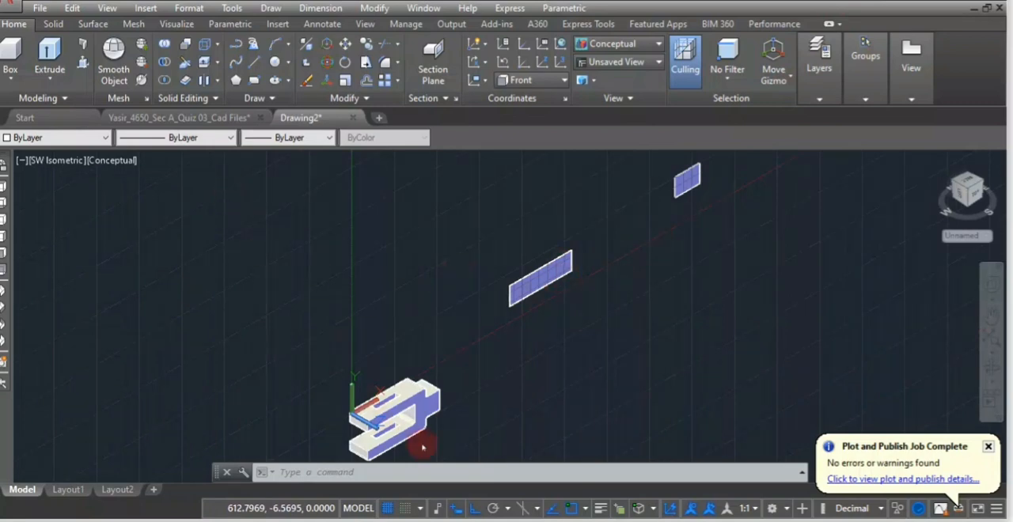
left_click(49, 57)
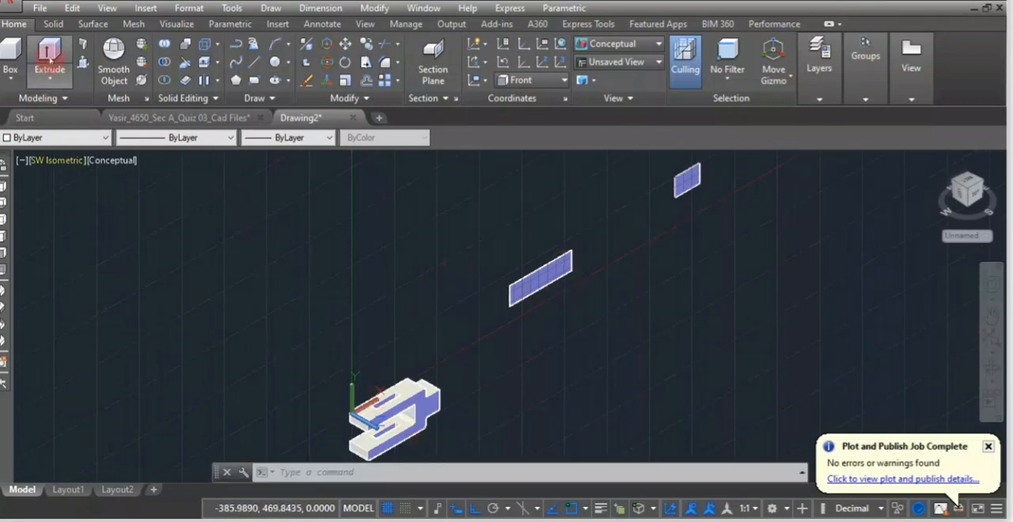
left_click(526, 276)
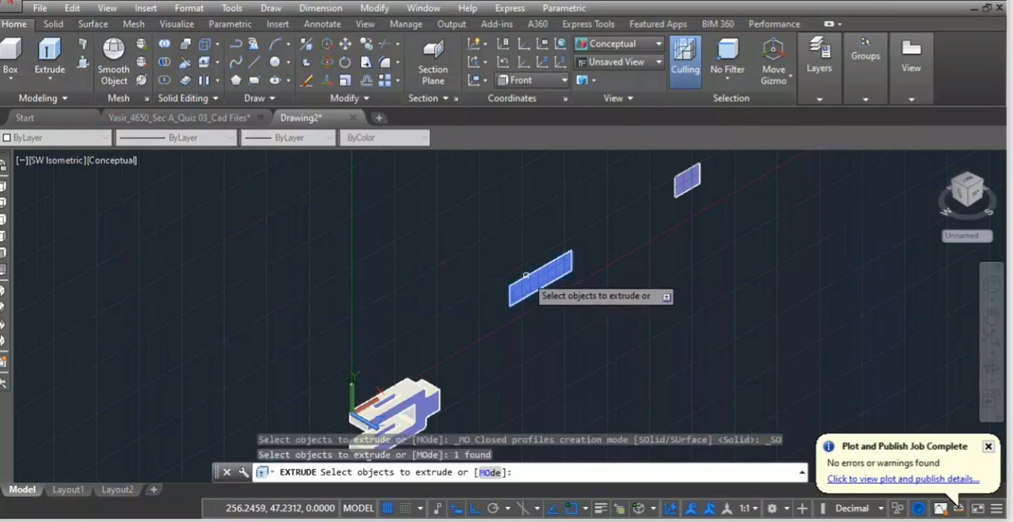
key("Return")
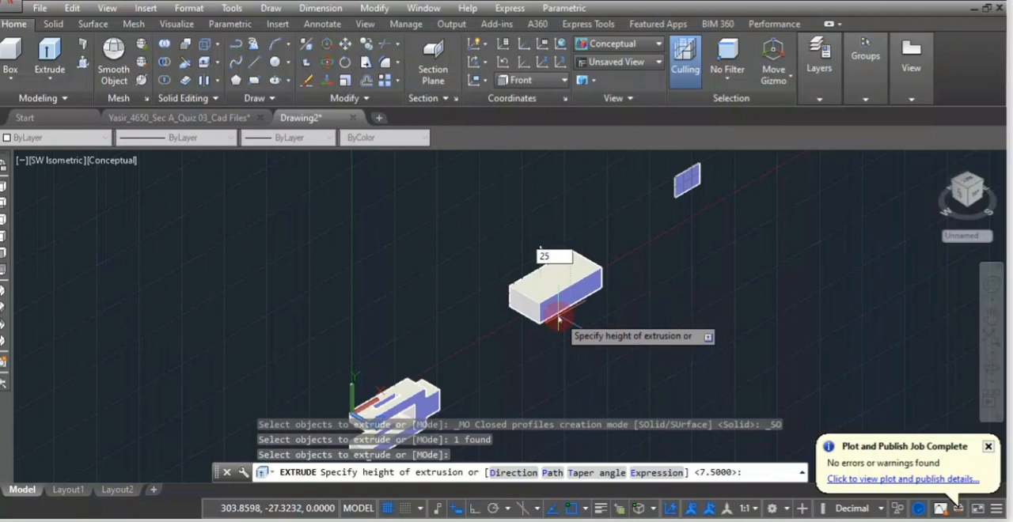
type("25")
key("Return")
Extrude the 35.5 by 25 region by 7.5 toward the front to make the slot block.
scroll(748, 177, "up", 2)
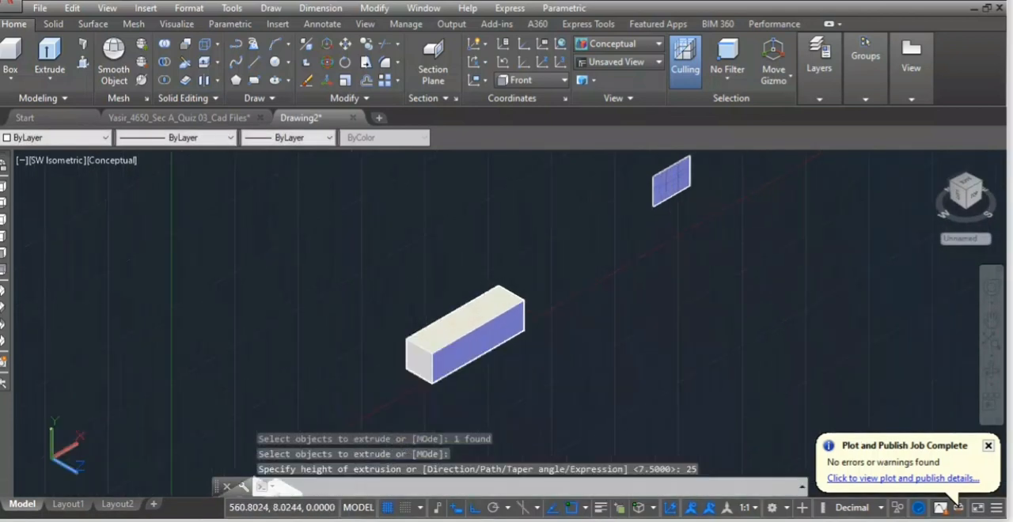
middle_click_drag(733, 175, 667, 288)
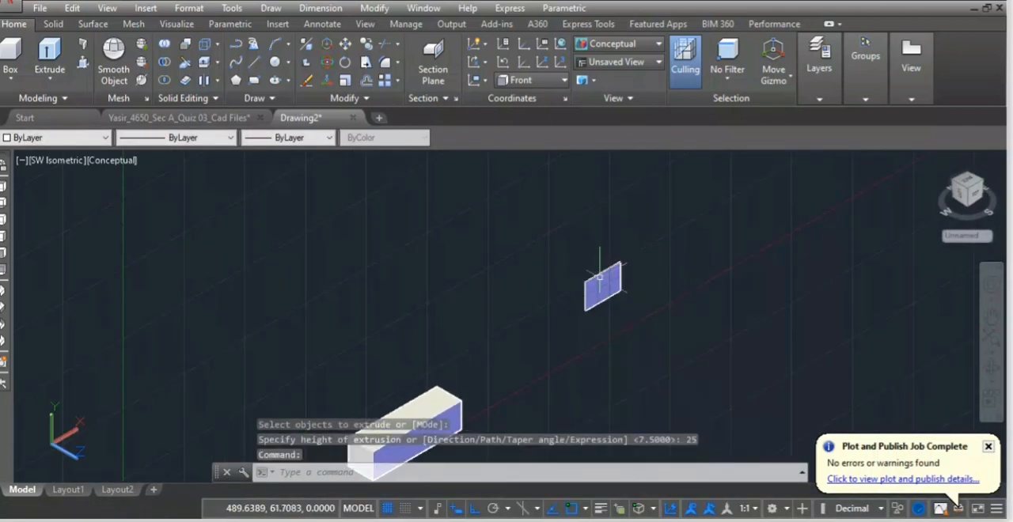
left_click(600, 277)
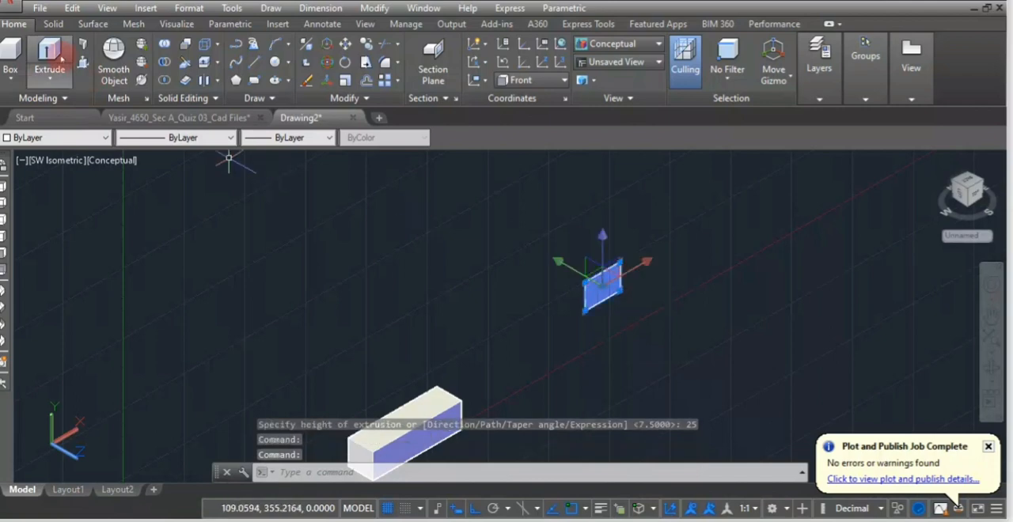
left_click(50, 57)
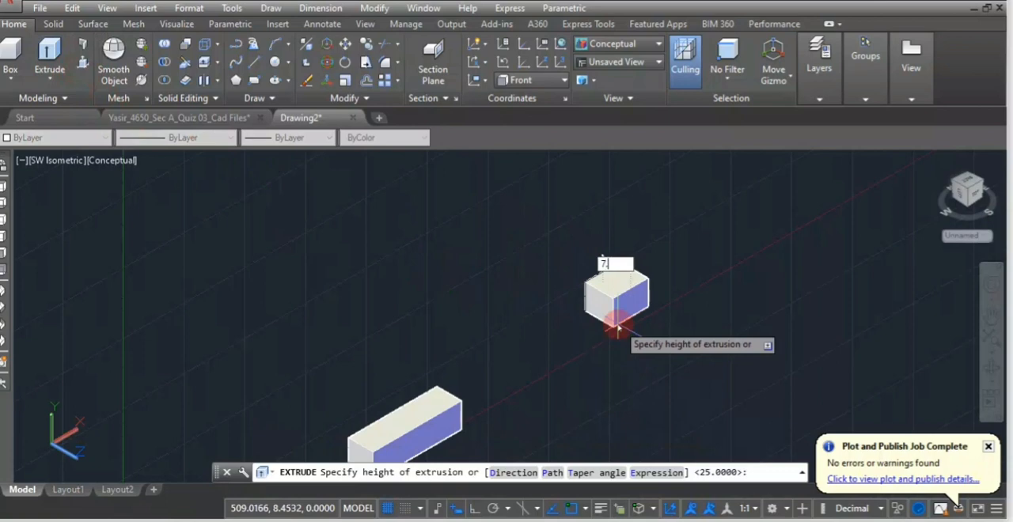
type("7.5")
key("Return")
Switch the visual style to 2D Wireframe with all three solids in view.
scroll(617, 327, "down", 5)
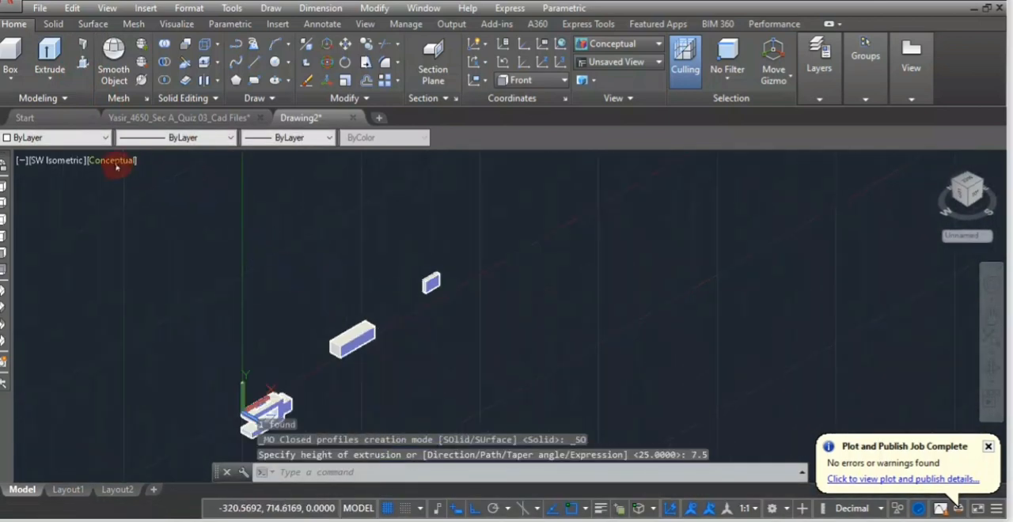
left_click(116, 165)
left_click(182, 199)
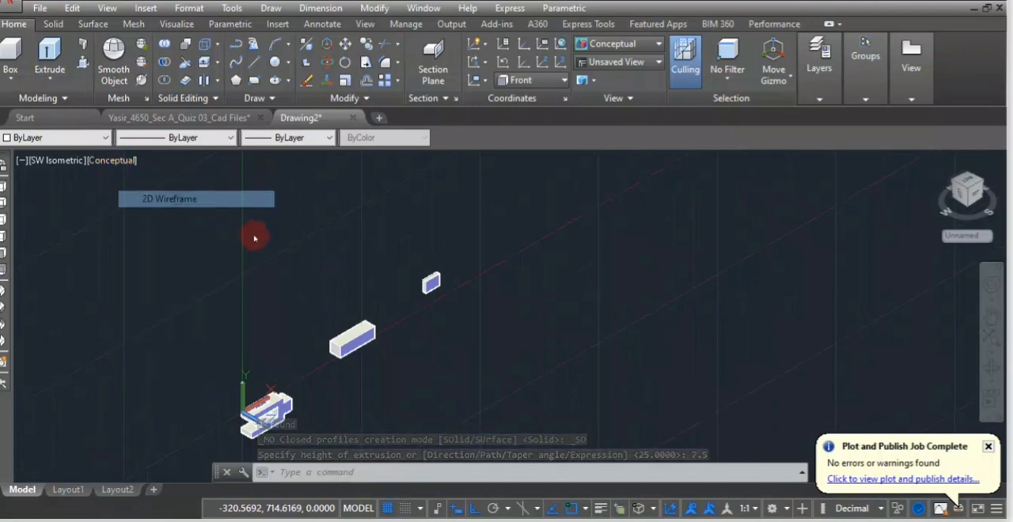
Draw a 19-long guide line along the rod's top face, starting at the midpoint of its back end edge.
scroll(375, 327, "up", 6)
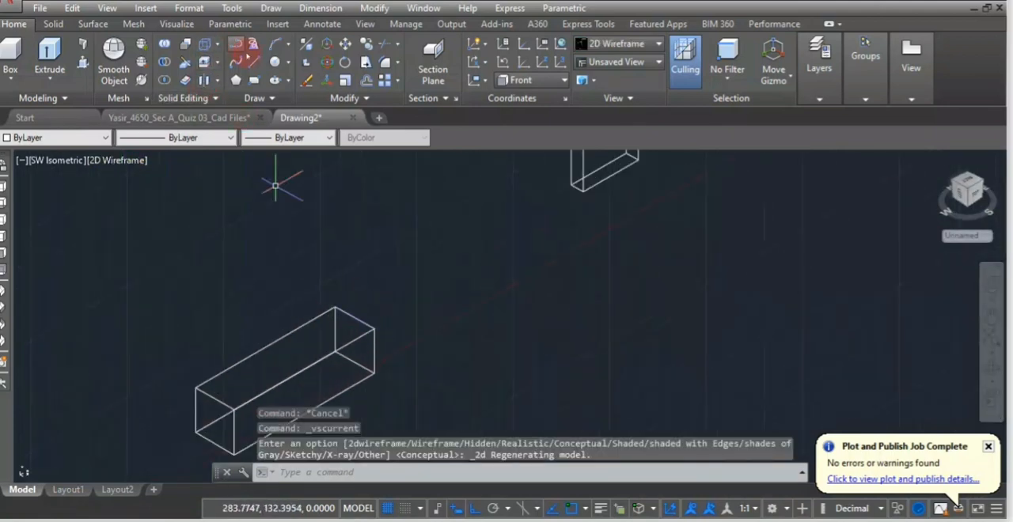
left_click(253, 61)
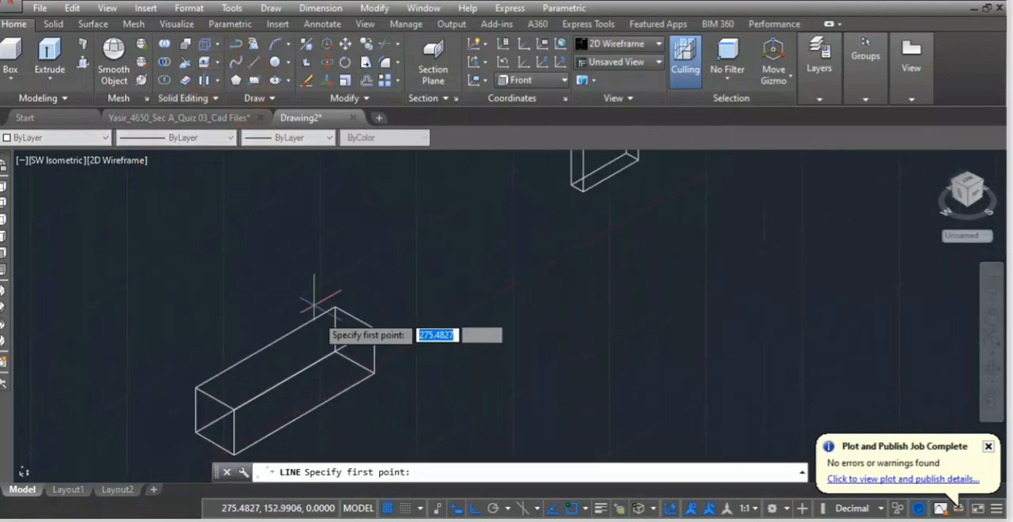
left_click(356, 318)
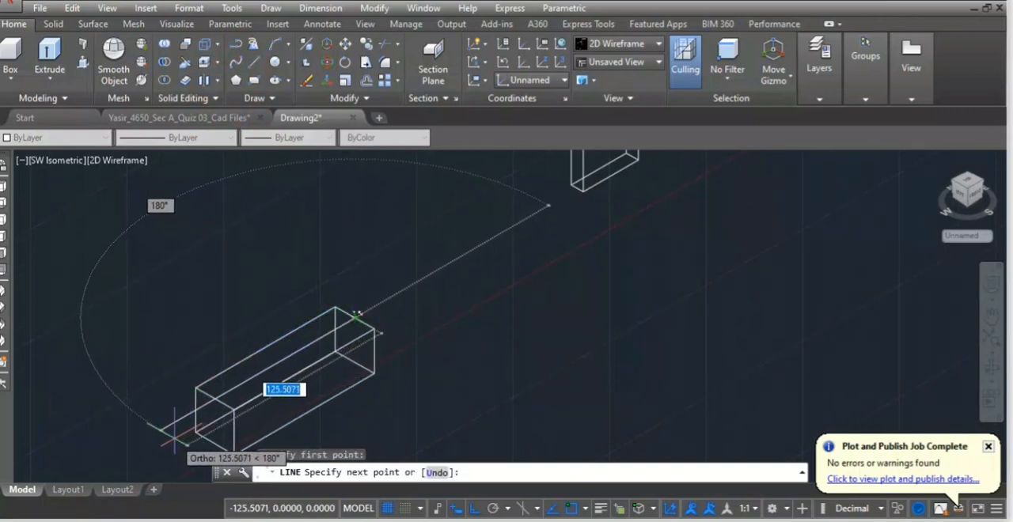
type("1")
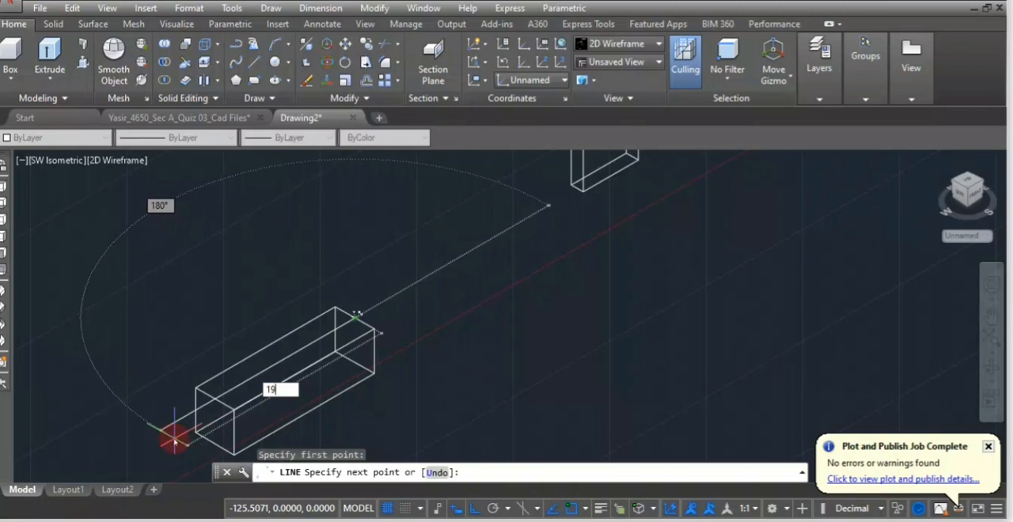
type("9")
key("Return")
key("Return")
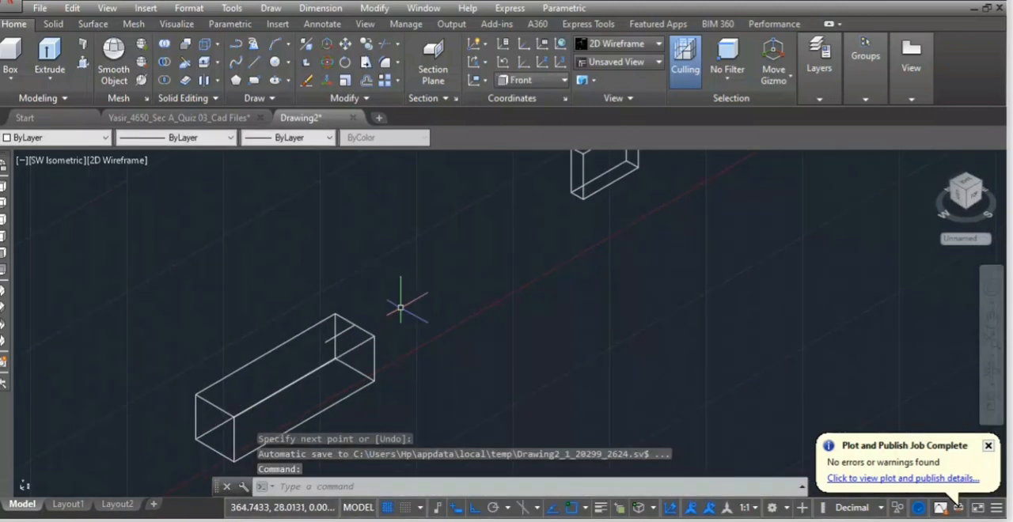
Move the slot block by the midpoint of its top end edge onto the free end of the 19-long guide line.
scroll(544, 208, "down", 3)
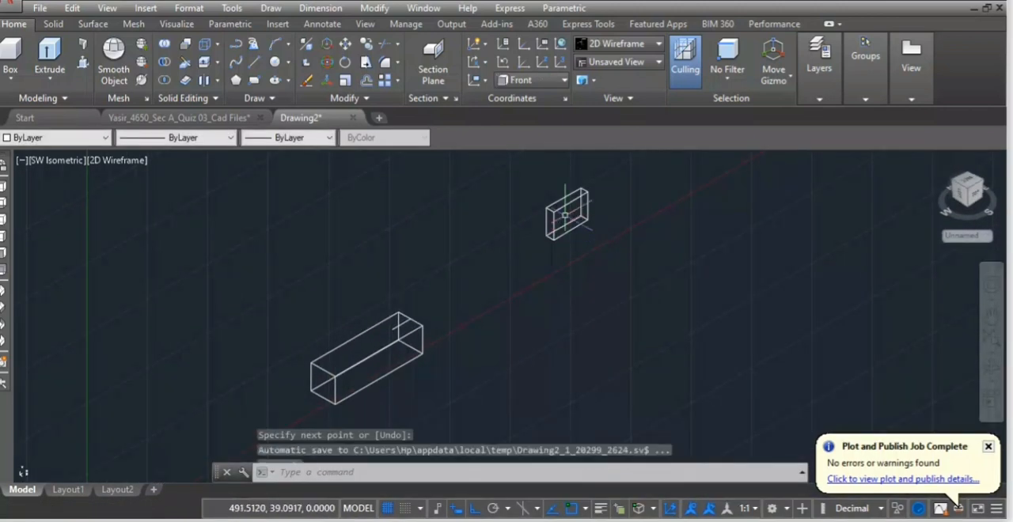
left_click(566, 208)
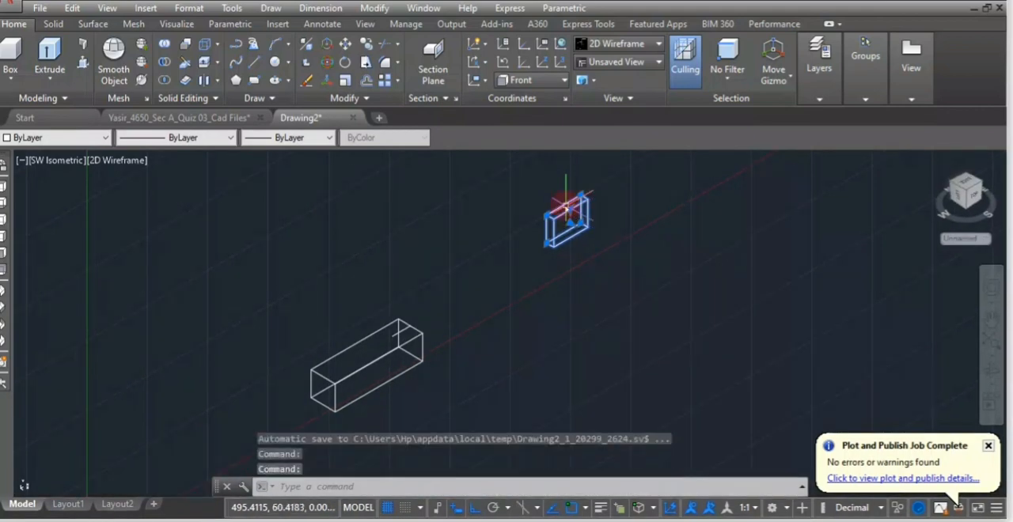
type("M")
key("Return")
scroll(601, 187, "up", 3)
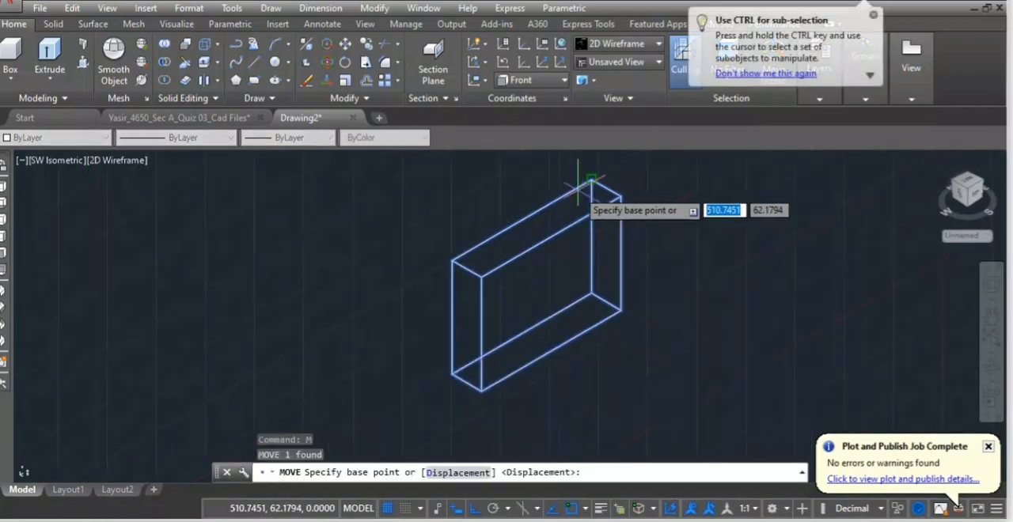
left_click(615, 188)
scroll(317, 297, "down", 4)
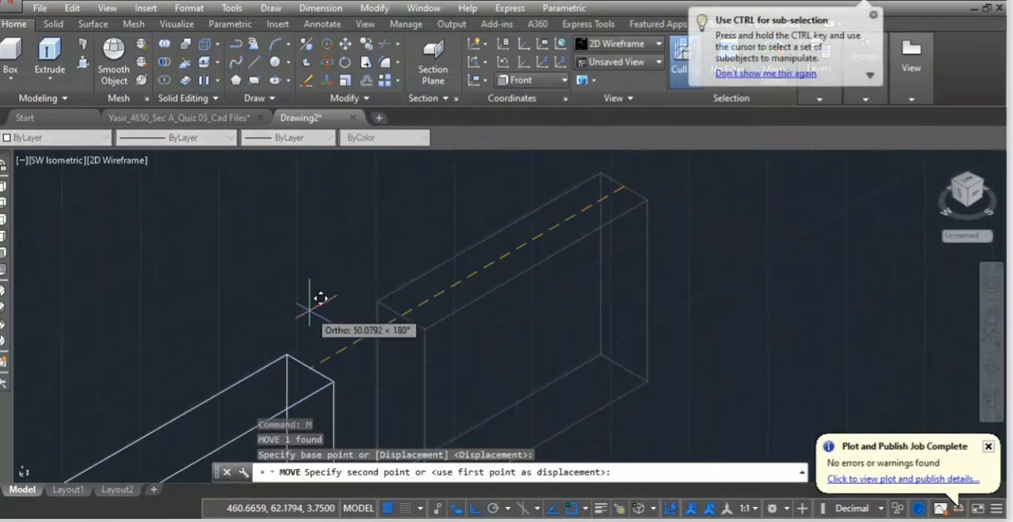
scroll(303, 322, "down", 4)
scroll(197, 402, "up", 7)
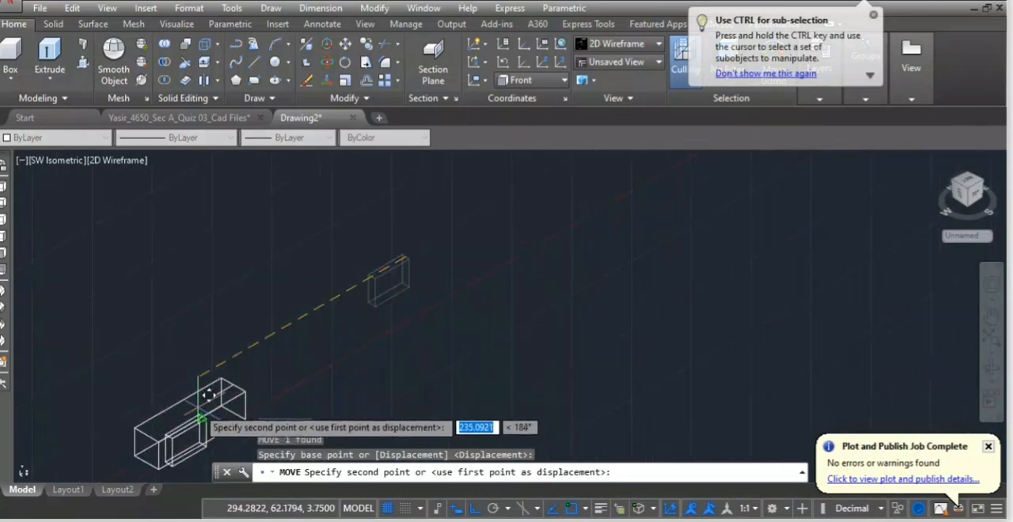
scroll(210, 411, "up", 4)
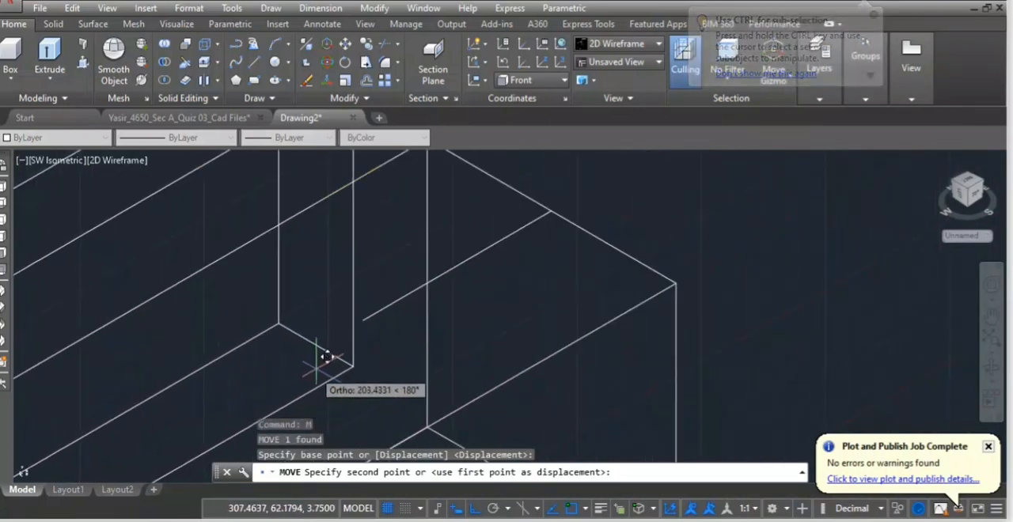
left_click(368, 312)
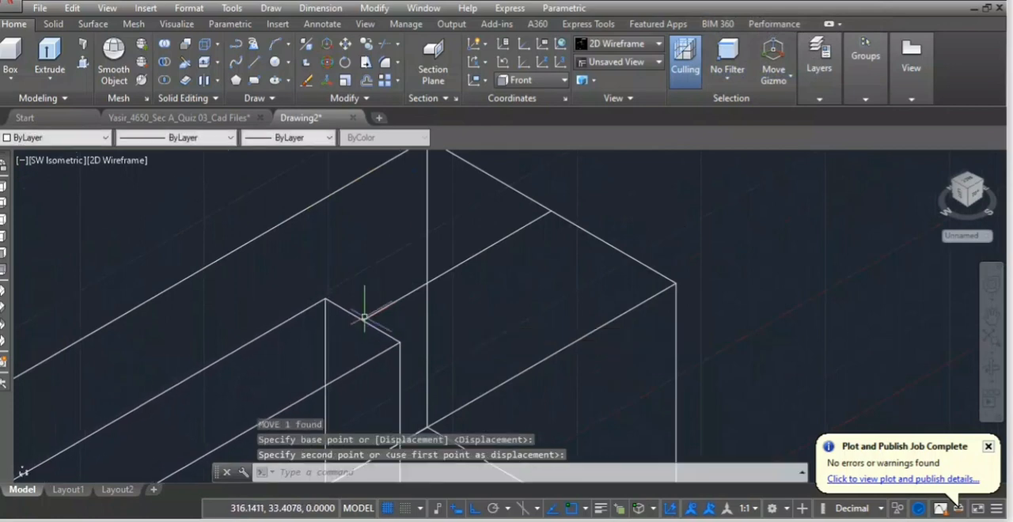
Erase the guide line and subtract the slot block from the rod to cut the slot.
scroll(353, 342, "down", 3)
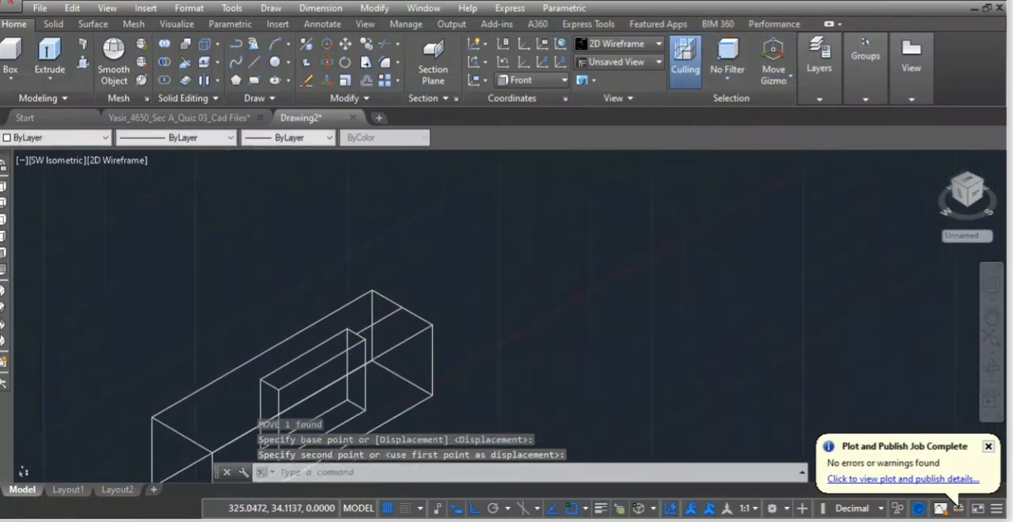
key("Delete")
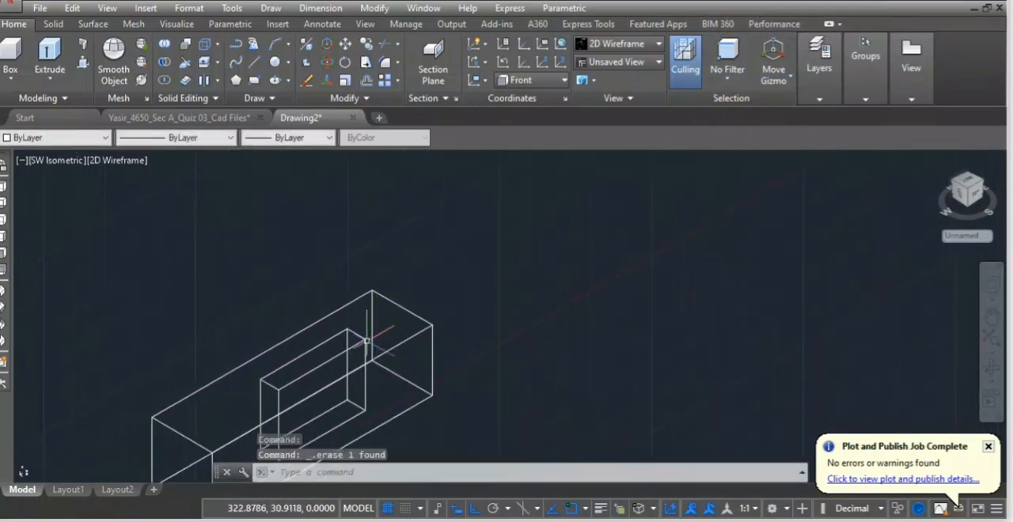
scroll(350, 339, "down", 2)
type("SU")
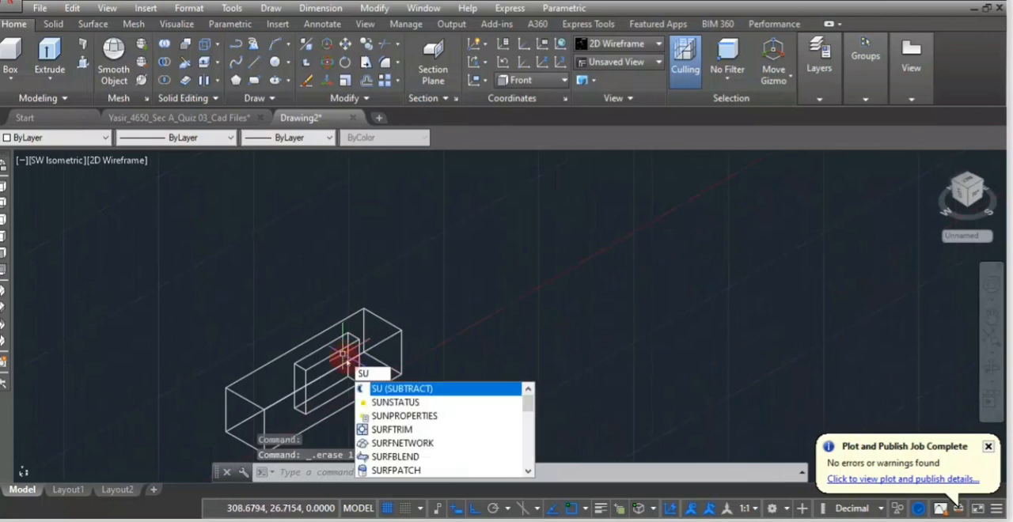
key("Return")
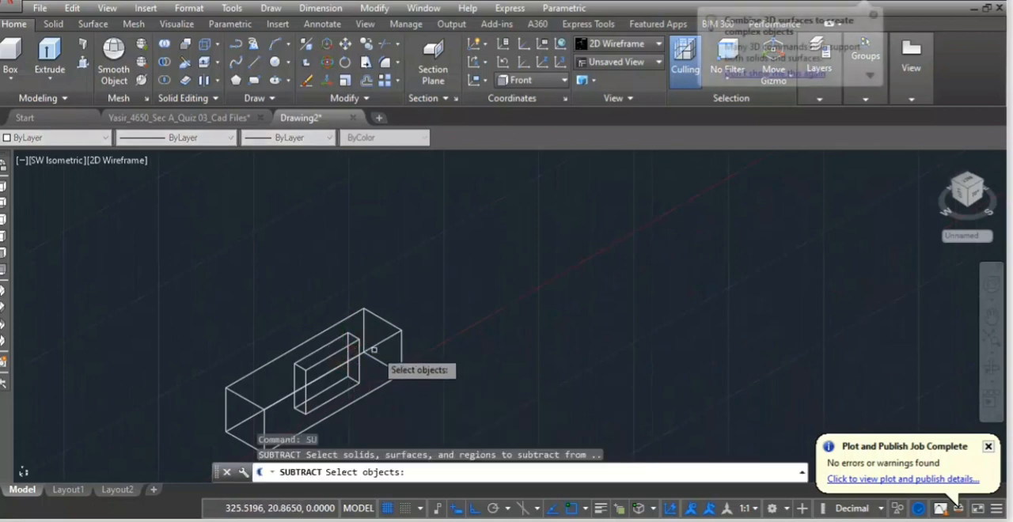
left_click(373, 343)
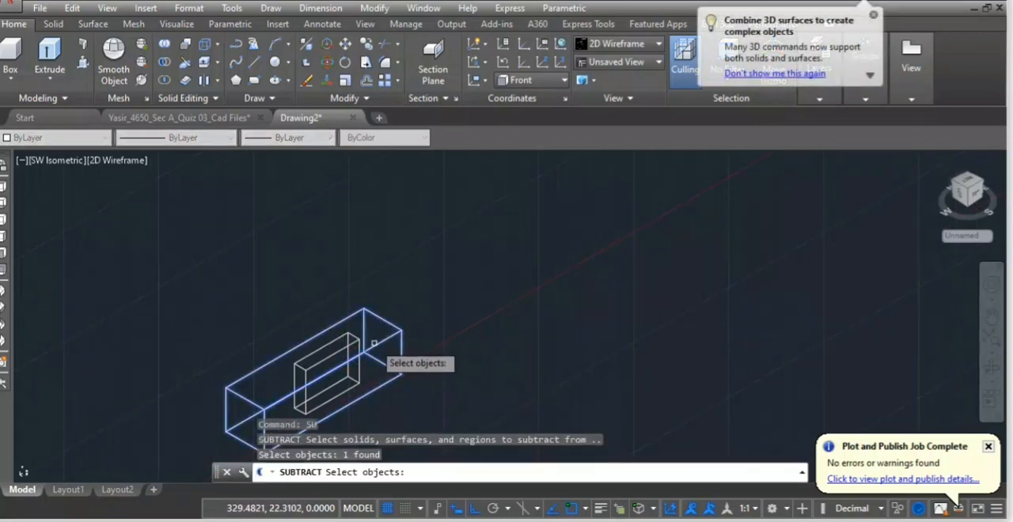
key("Return")
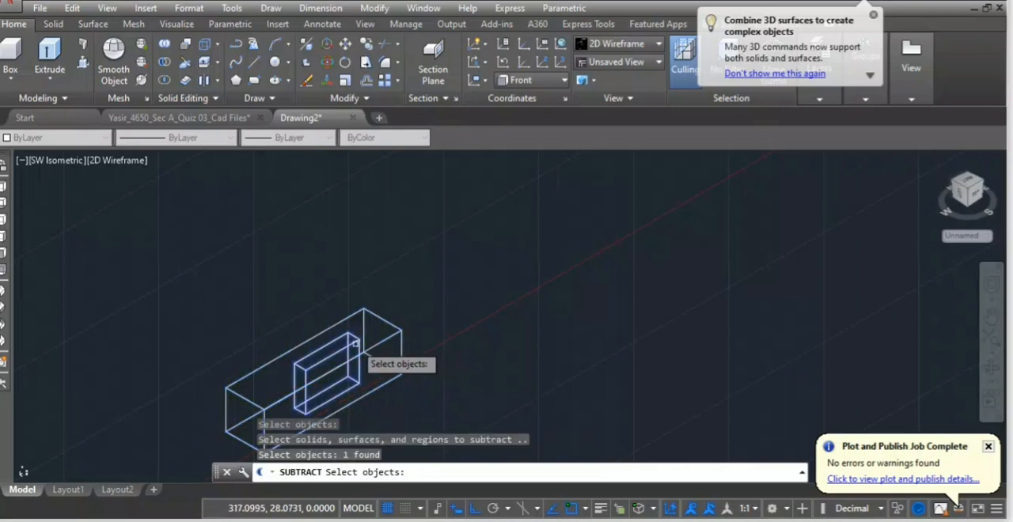
scroll(313, 293, "down", 4)
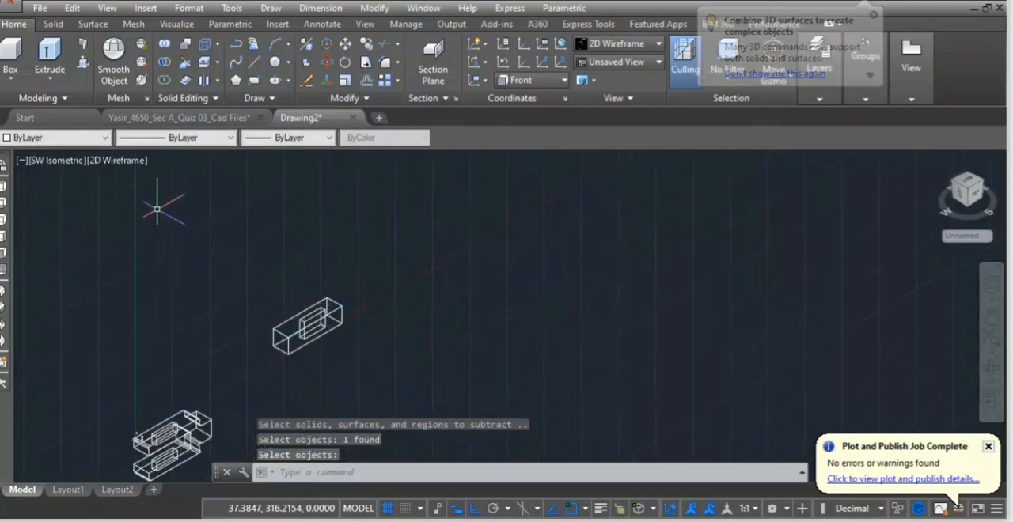
Switch the visual style to Conceptual with the slotted rod in view.
left_click(120, 163)
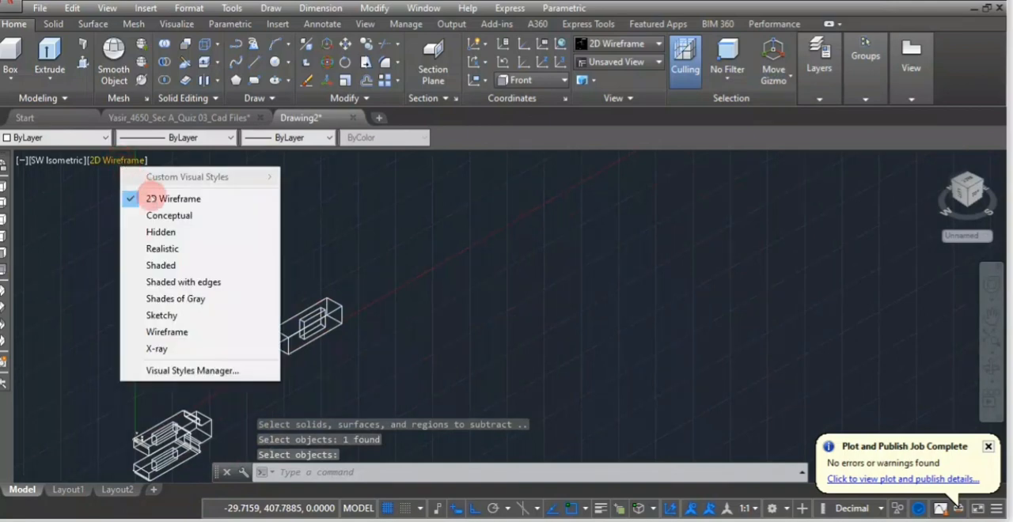
left_click(158, 216)
scroll(309, 267, "up", 4)
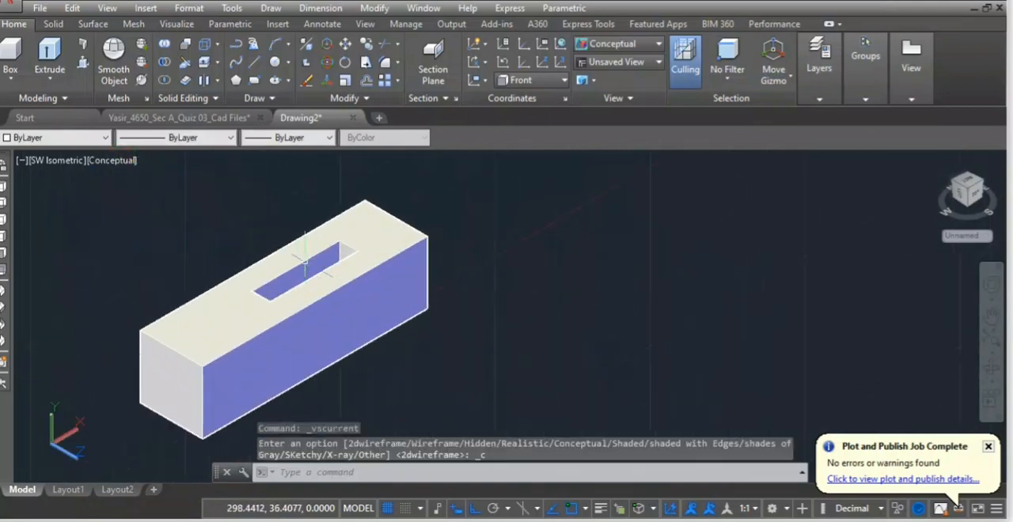
scroll(305, 260, "down", 4)
scroll(378, 251, "up", 2)
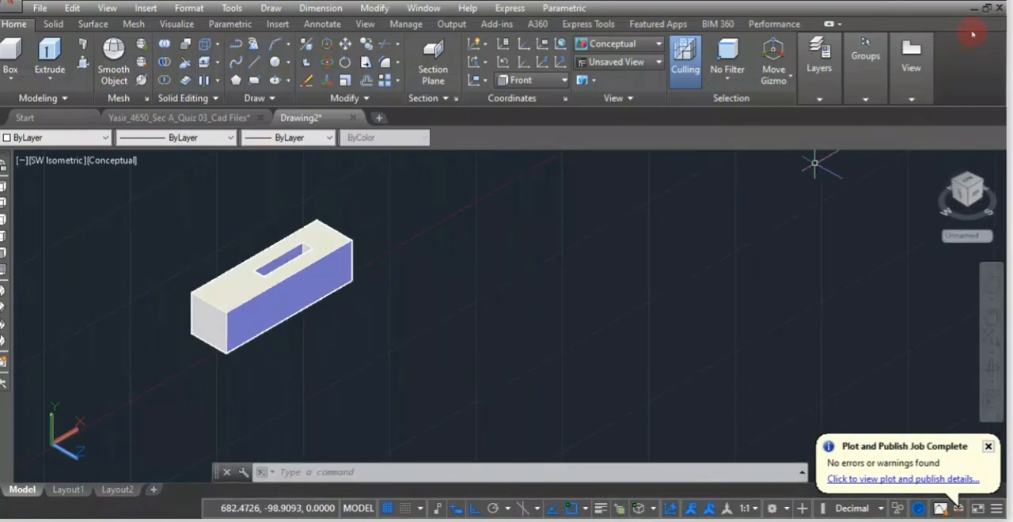
Undo the last fillet and fillet the upper edge of the rod's slot end with radius 3, using the Multiple option.
key("ctrl+z")
key("ctrl+z")
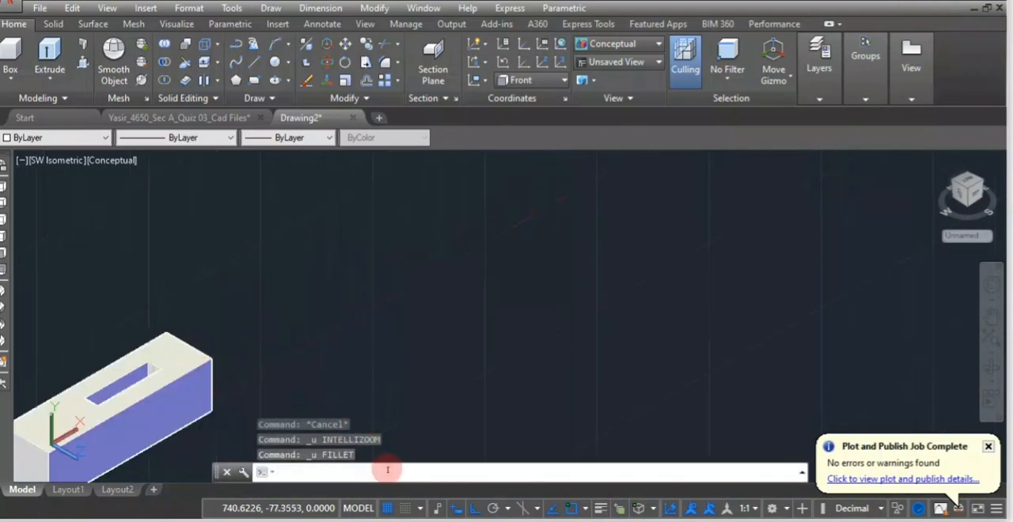
key("Return")
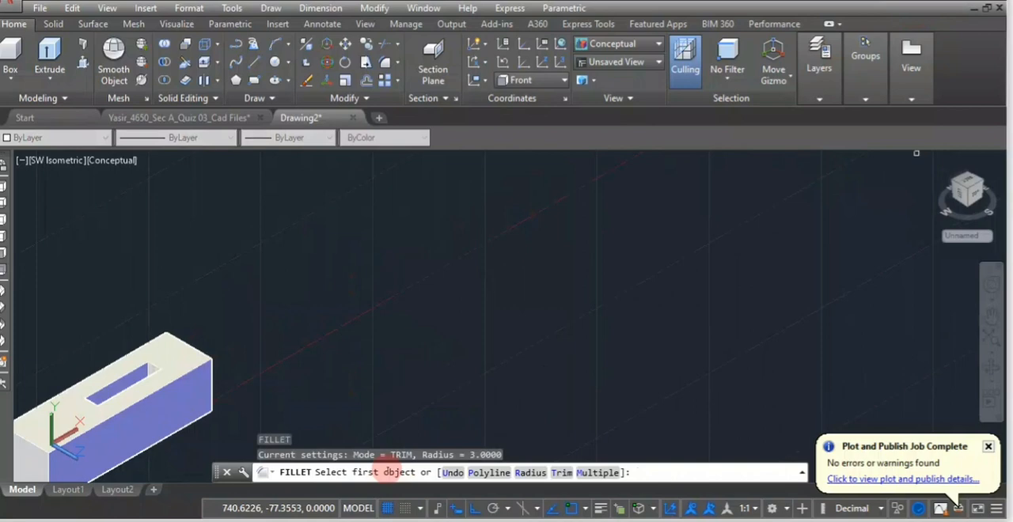
left_click(599, 473)
scroll(172, 354, "up", 3)
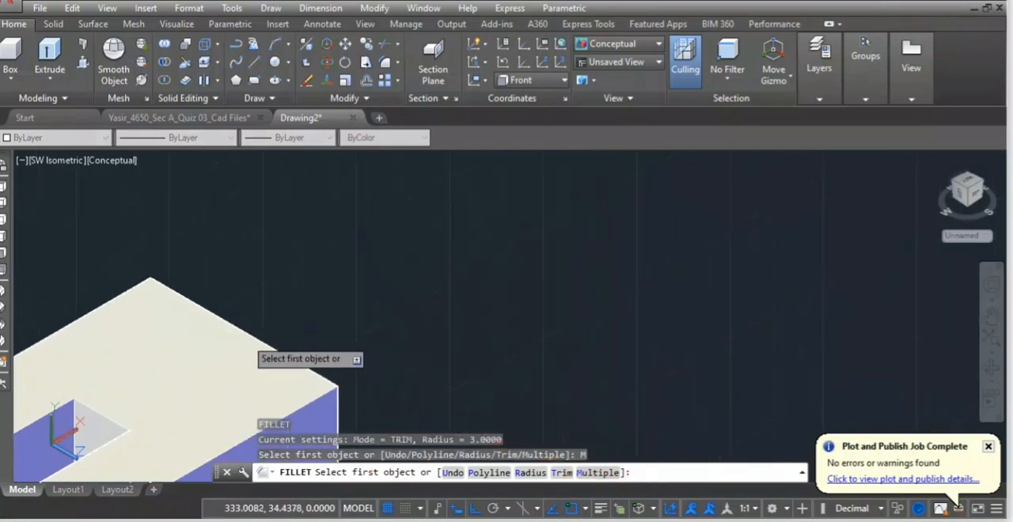
left_click(330, 381)
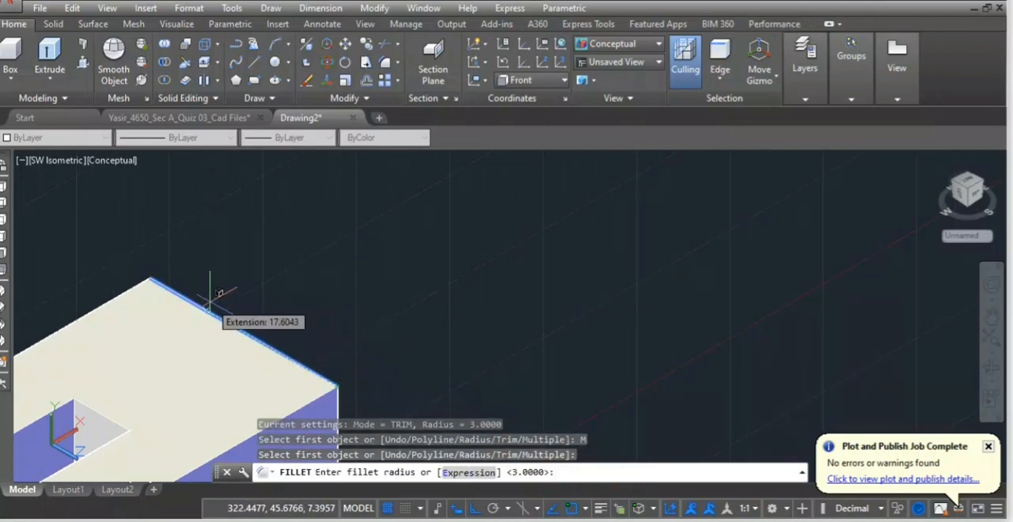
key("Return")
key("Return")
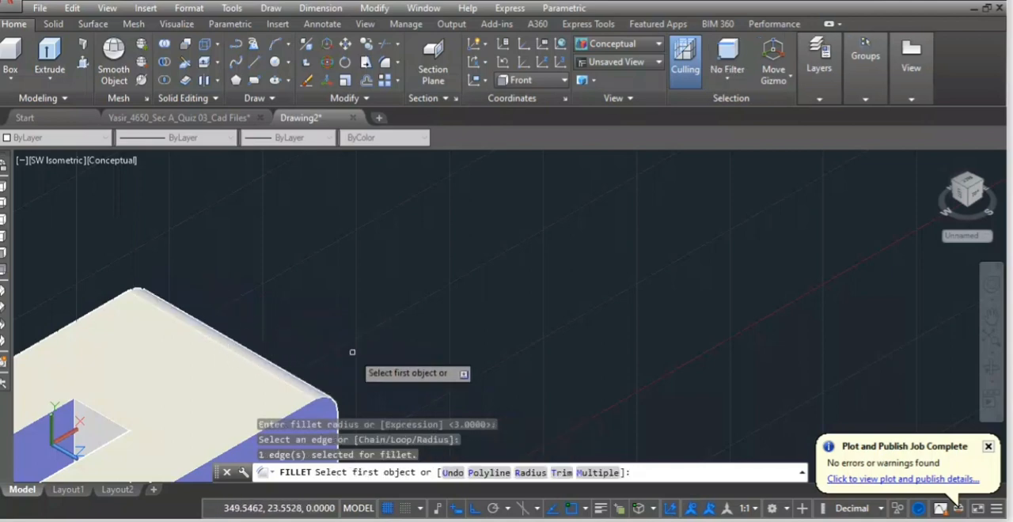
Fillet the lower edge of the same rod end with radius 3.
mouse_move(349, 358)
middle_mouse_down("shift")
mouse_move(333, 339)
mouse_move(258, 308)
mouse_move(293, 340)
middle_mouse_up("shift")
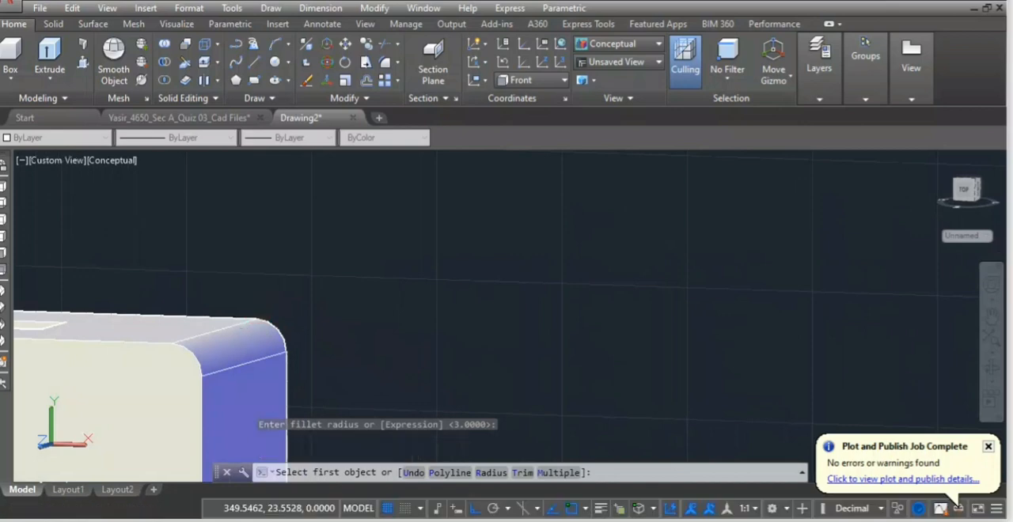
scroll(269, 407, "up", 2)
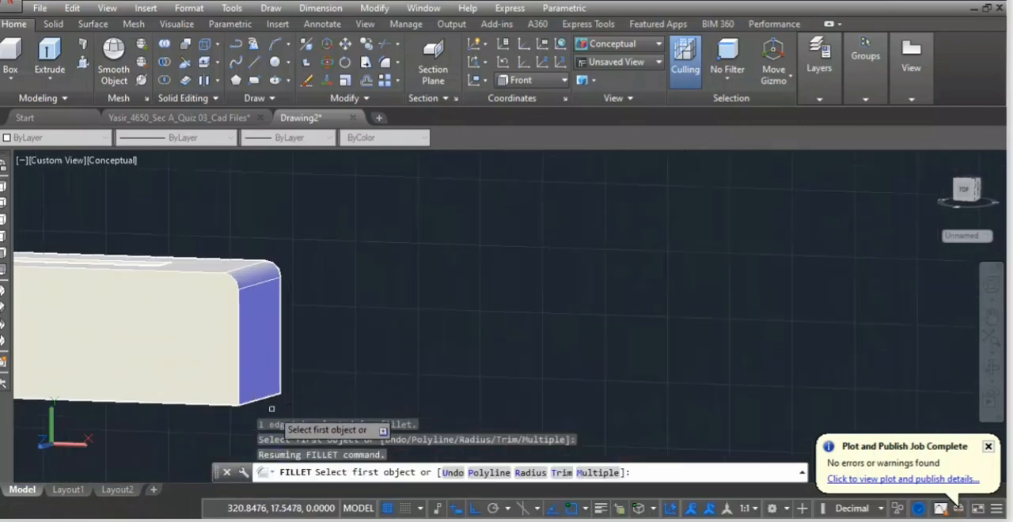
scroll(268, 407, "up", 3)
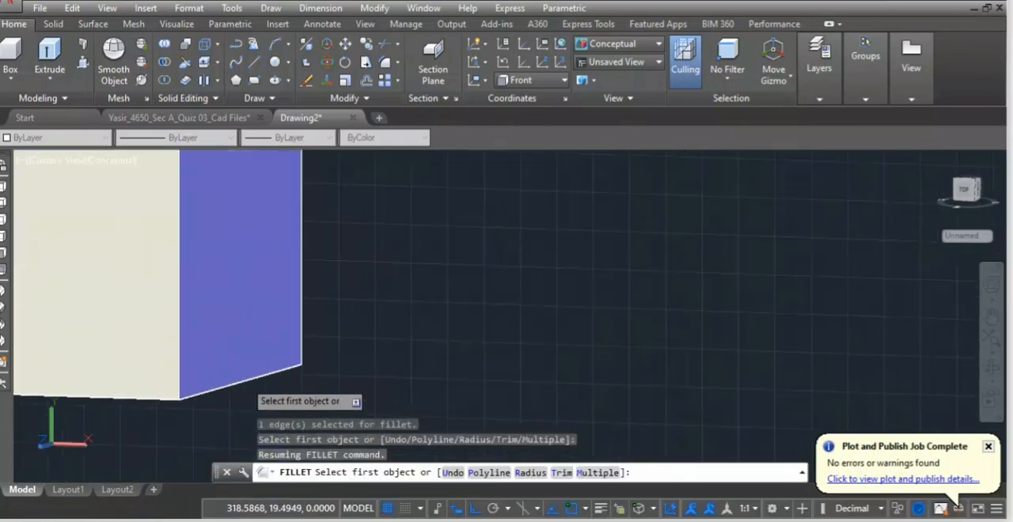
left_click(250, 374)
key("Return")
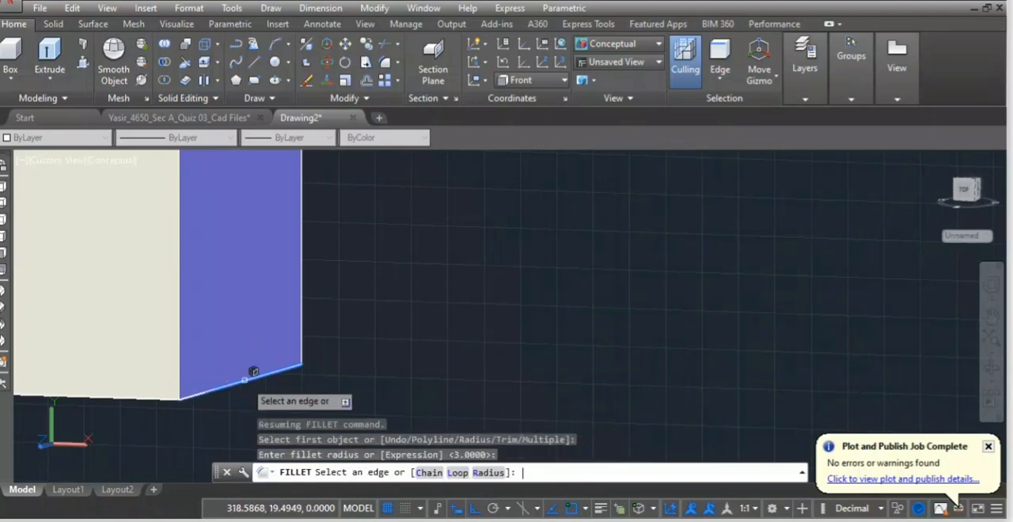
key("Return")
End the Fillet command and return to the SW Isometric view.
scroll(300, 278, "down", 4)
scroll(222, 309, "down", 3)
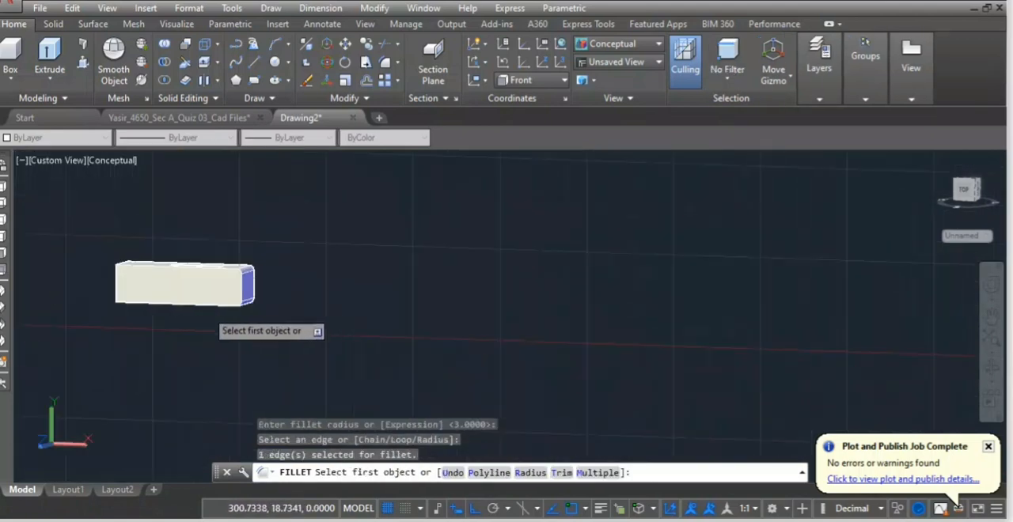
middle_click_drag(177, 333, 226, 350)
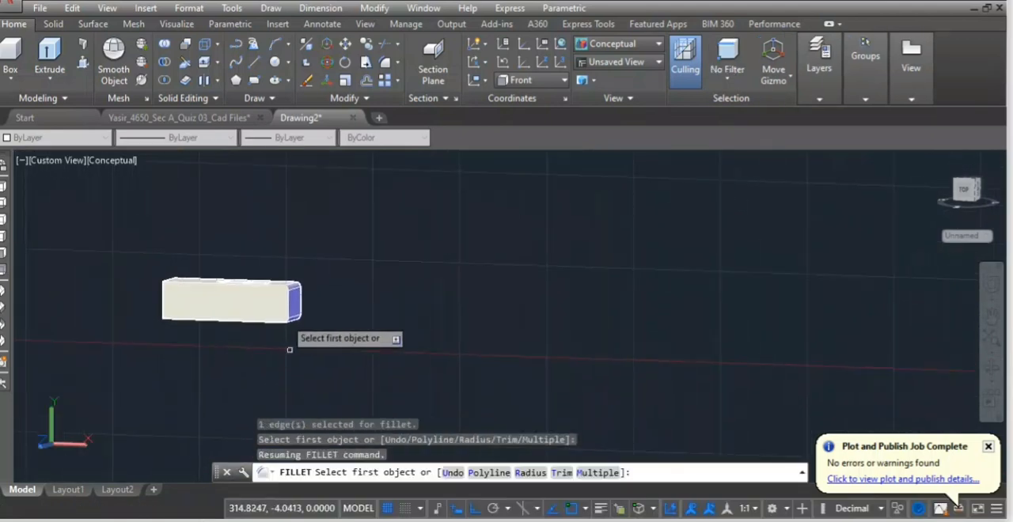
left_click(59, 168)
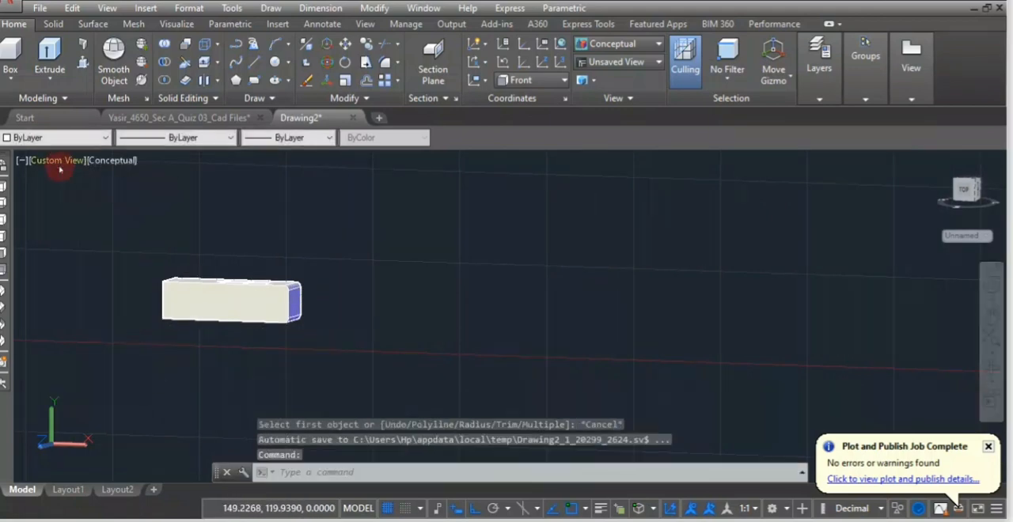
left_click(130, 299)
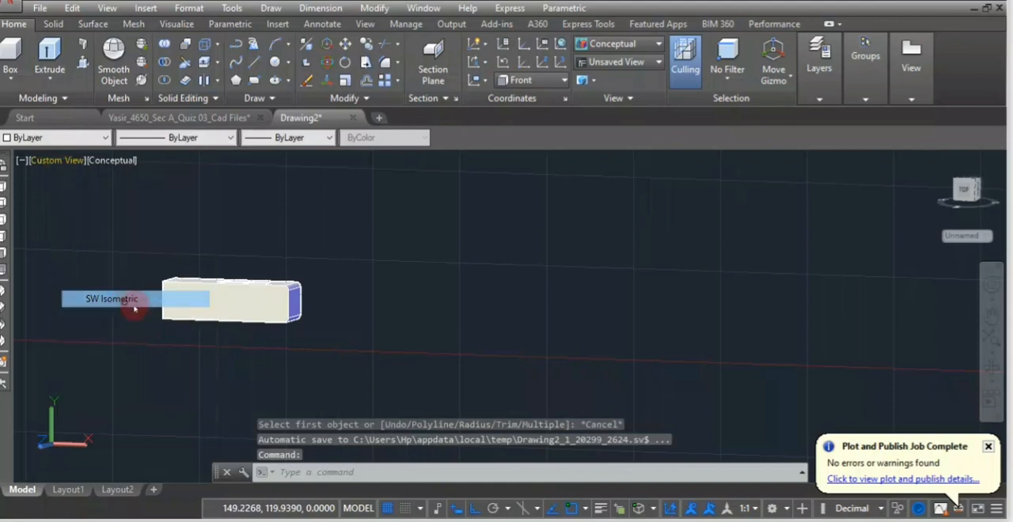
Examine the rounded rod and the fork in the isometric view to compare their positions.
scroll(574, 270, "up", 8)
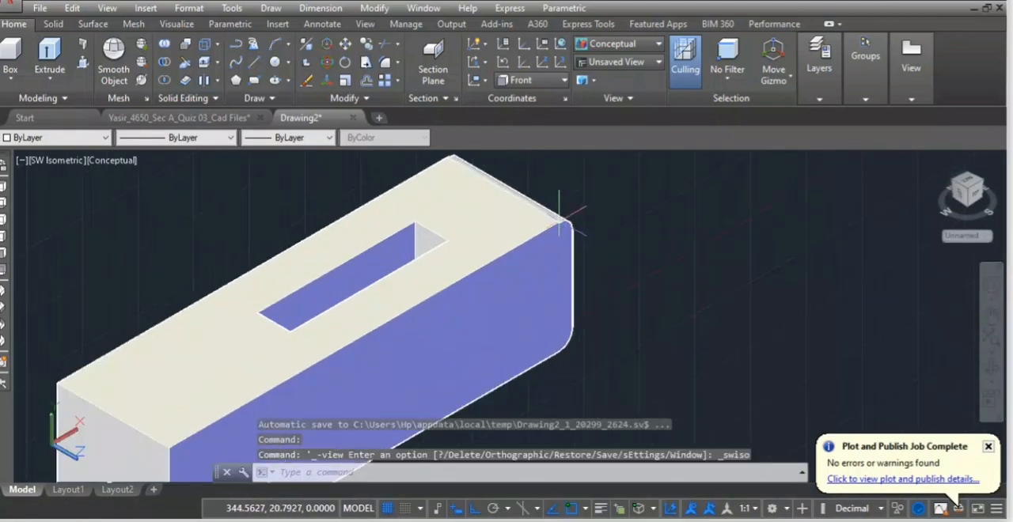
scroll(559, 221, "down", 3)
scroll(546, 253, "down", 4)
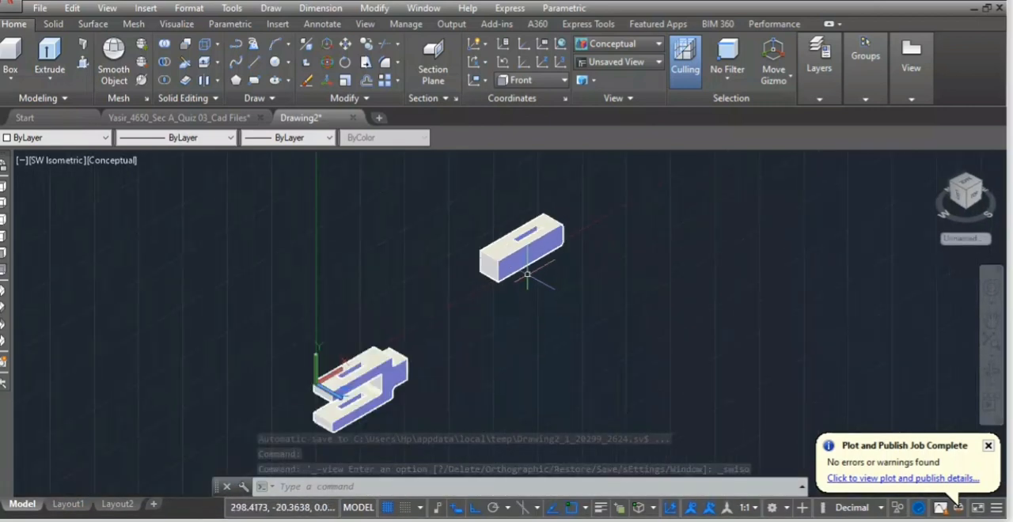
scroll(330, 296, "up", 5)
scroll(332, 295, "up", 1)
scroll(369, 313, "down", 1)
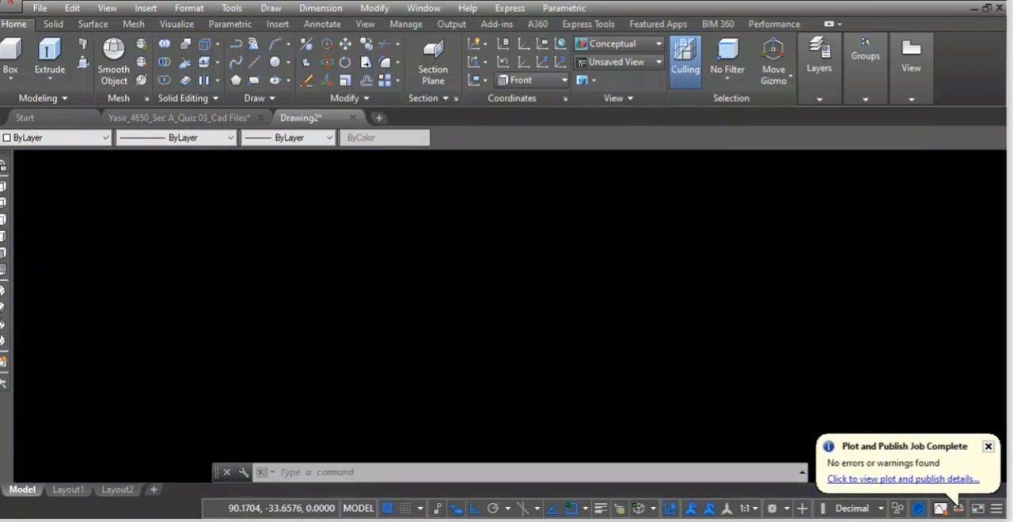
scroll(544, 182, "down", 4)
middle_click_drag(570, 229, 364, 366)
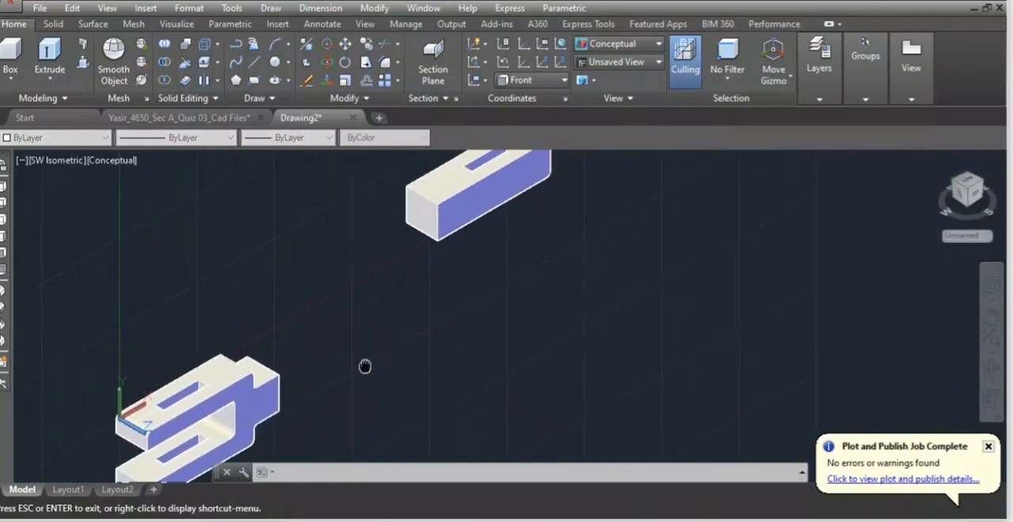
scroll(454, 247, "down", 2)
scroll(492, 169, "up", 4)
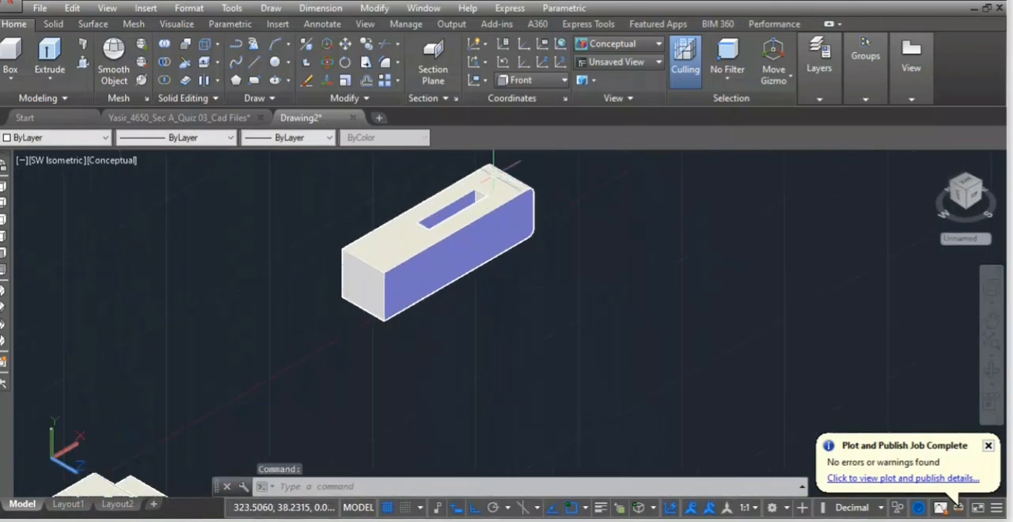
Move the rod into the fork's gap, snapping the upper edge of its rounded end to the start of the gap's inner fillet.
type("M")
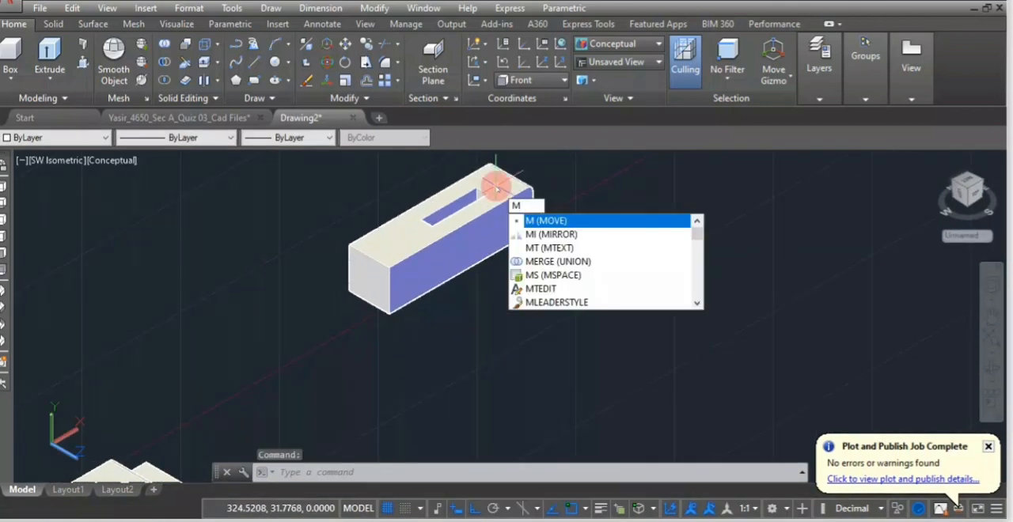
key("Return")
scroll(519, 202, "up", 4)
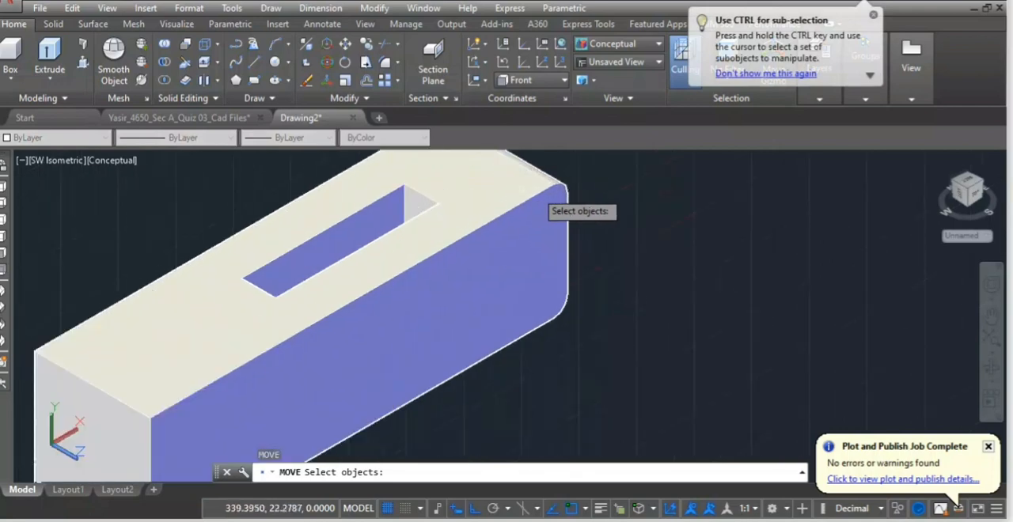
left_click(529, 196)
key("Return")
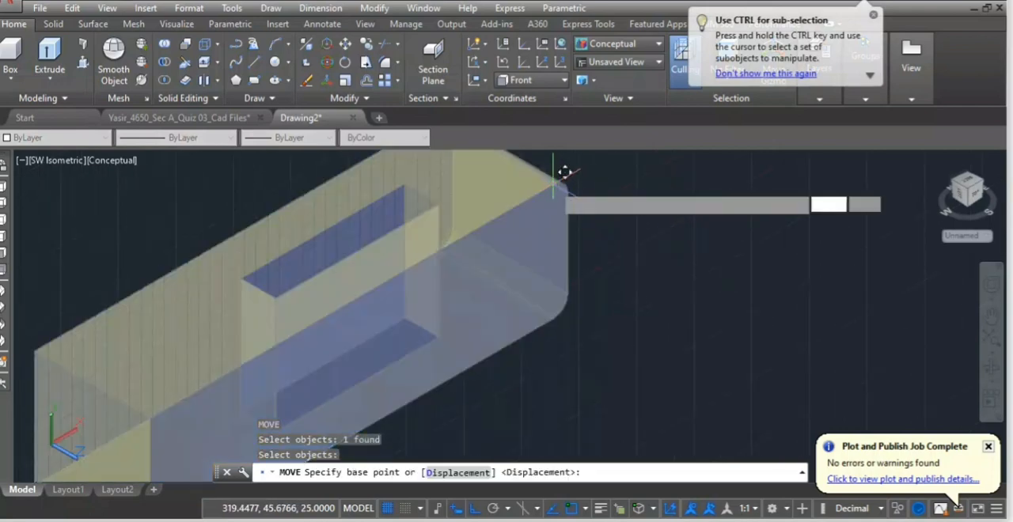
left_click(556, 182)
scroll(436, 264, "down", 5)
scroll(342, 325, "up", 6)
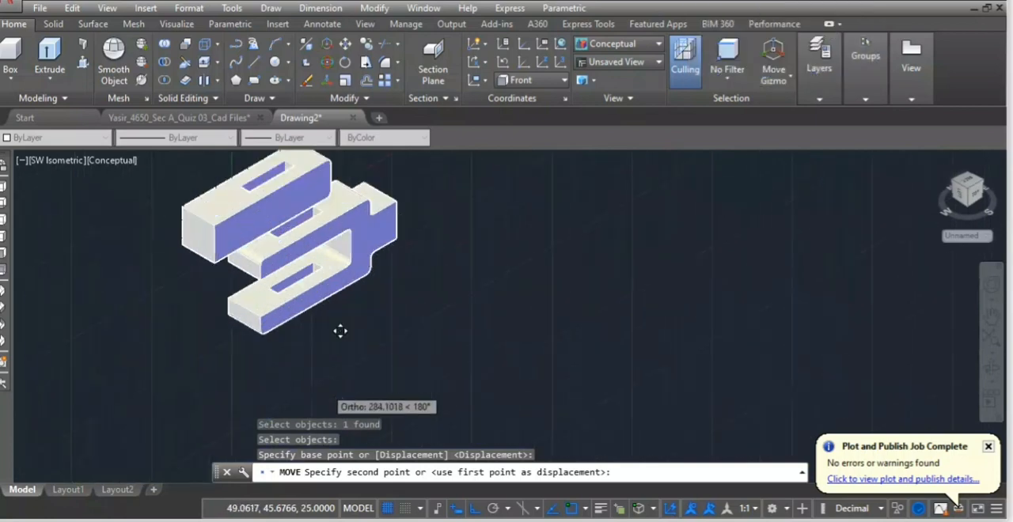
scroll(373, 191, "up", 5)
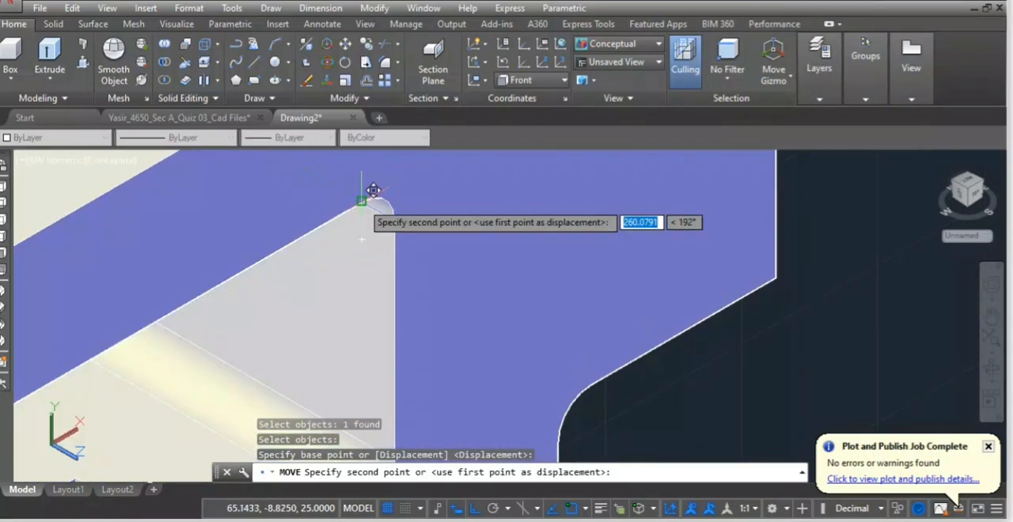
left_click(361, 203)
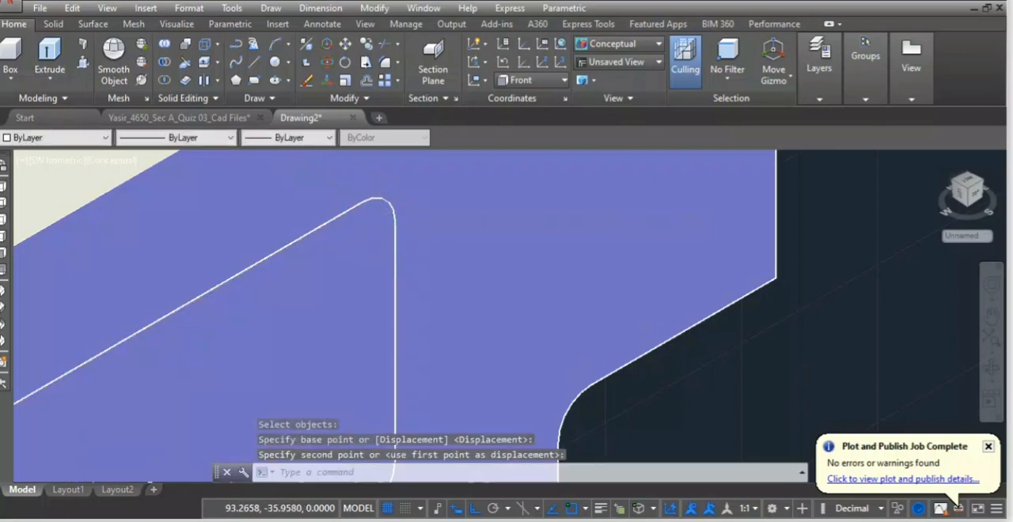
scroll(387, 204, "down", 10)
scroll(373, 251, "up", 4)
scroll(381, 216, "down", 5)
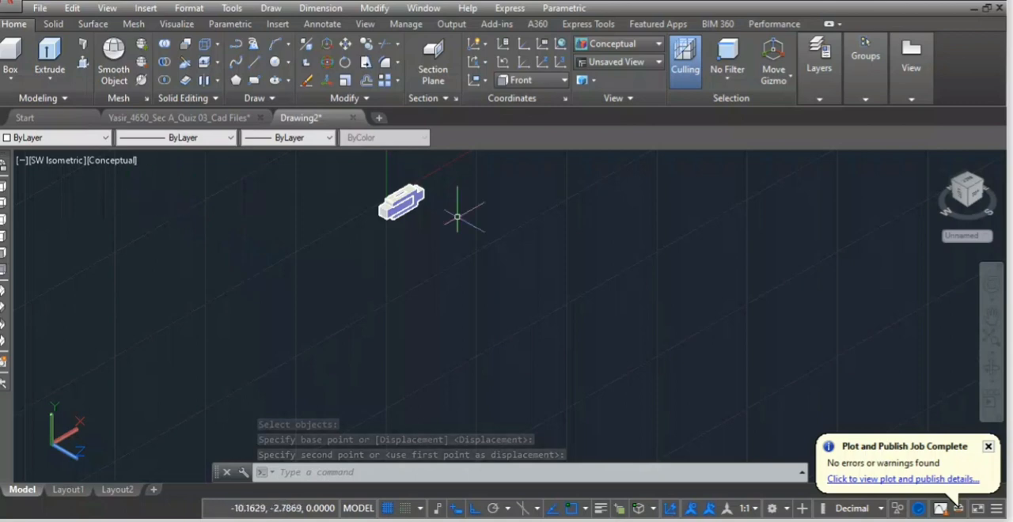
scroll(467, 210, "up", 4)
middle_click_drag(333, 277, 335, 288)
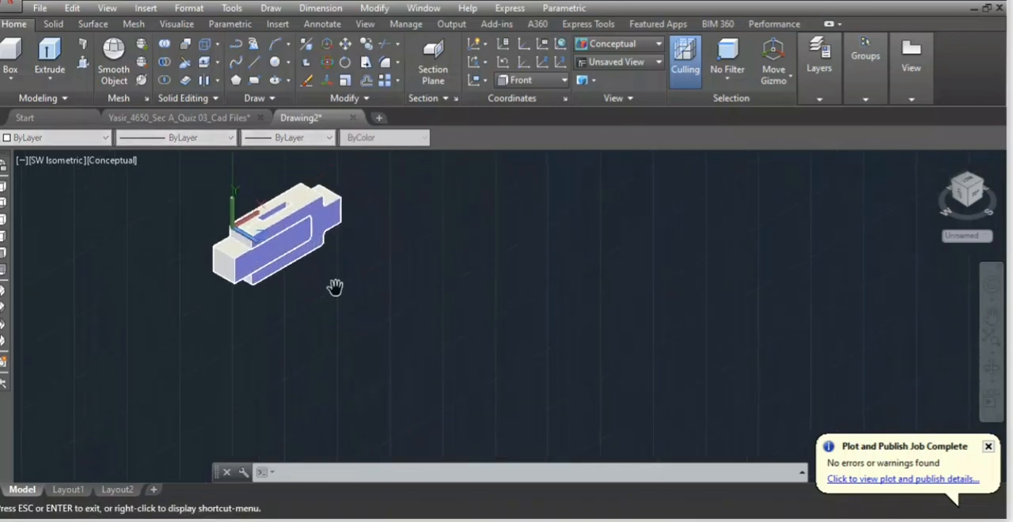
Check the gib's dimensions in the reference drawing and return to Drawing2 in the Front view with empty space beside the assembly.
left_click(788, 78)
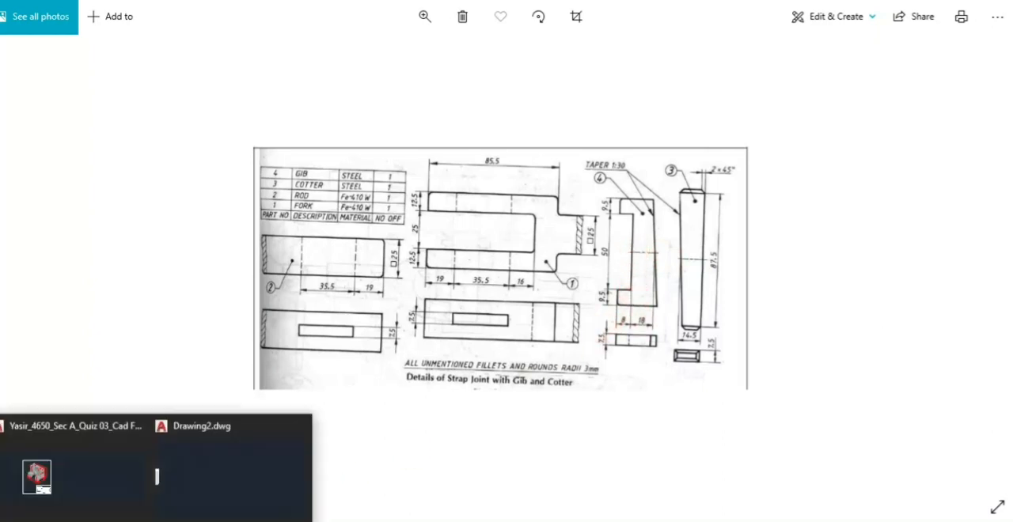
left_click(213, 507)
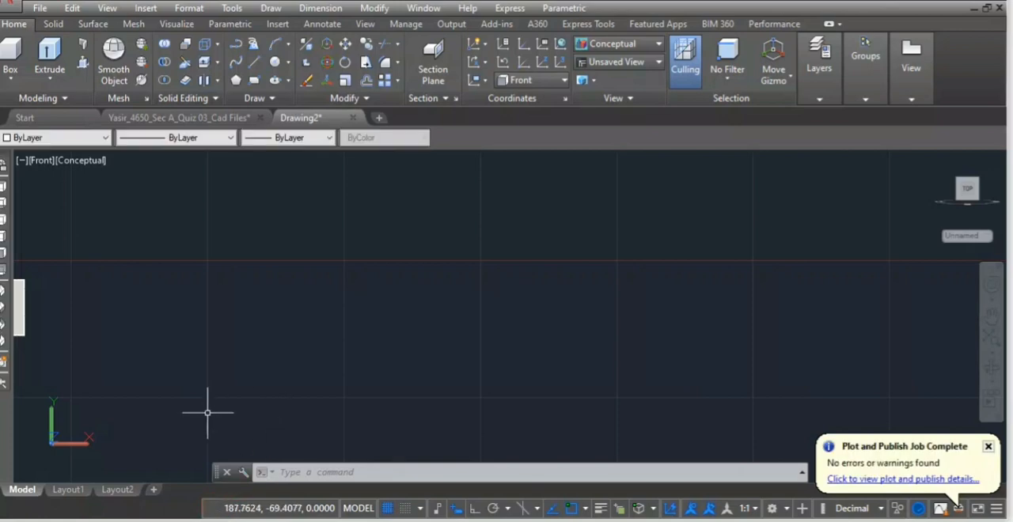
scroll(210, 403, "down", 6)
scroll(176, 404, "up", 3)
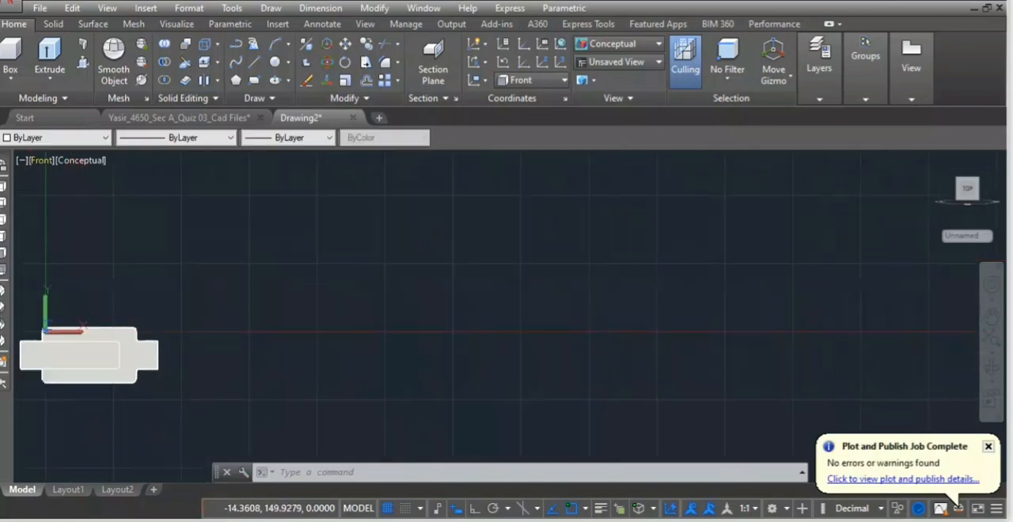
Draw an 18 mm horizontal line with Ortho on in the empty area beside the assembly for the gib.
left_click(253, 62)
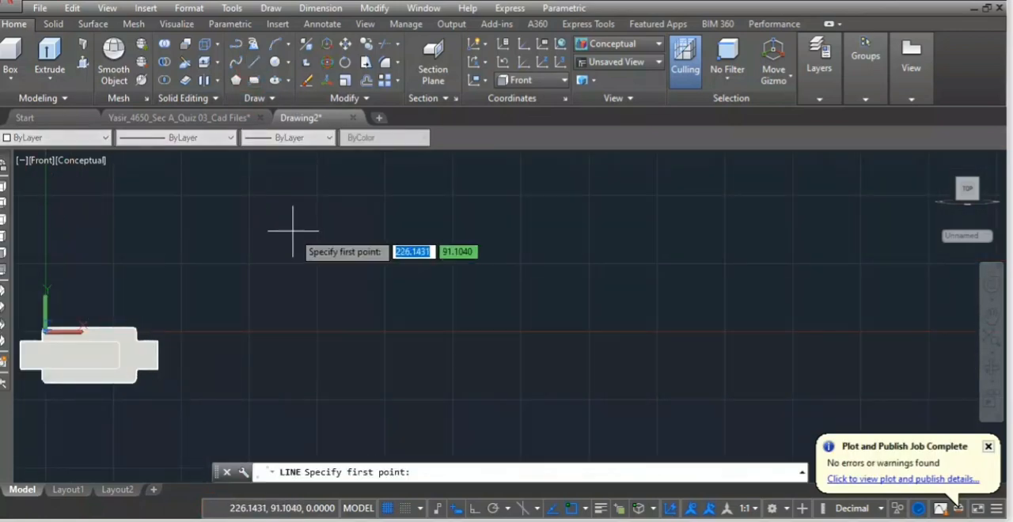
left_click(308, 277)
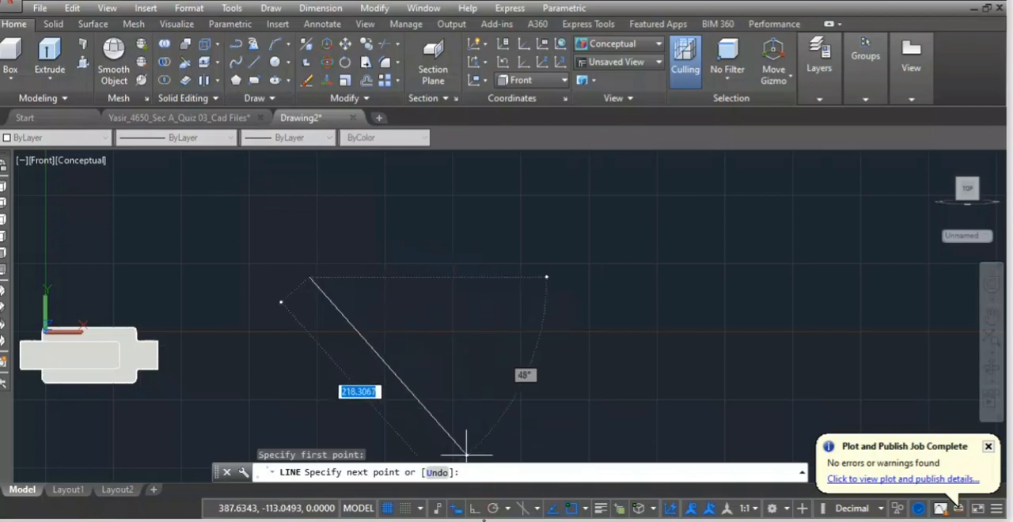
left_click(473, 509)
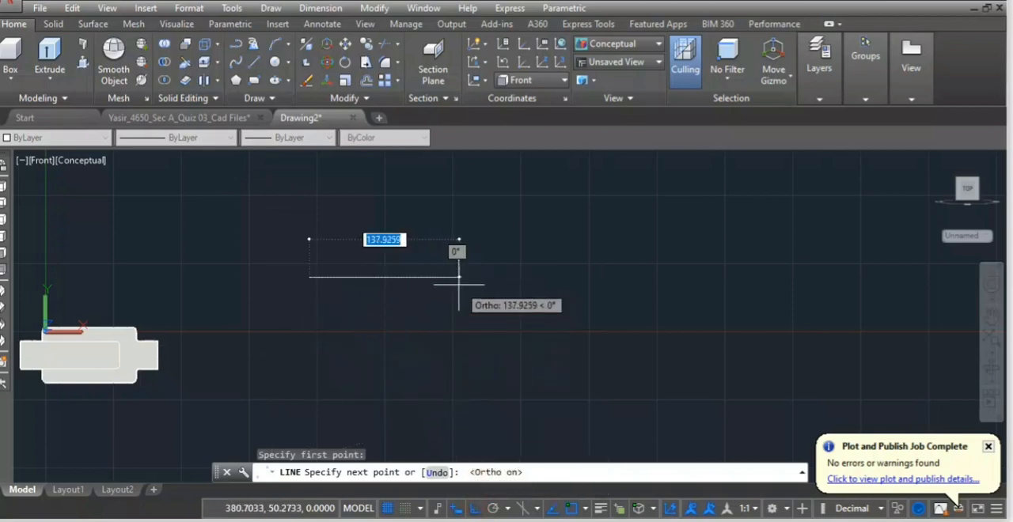
type("1")
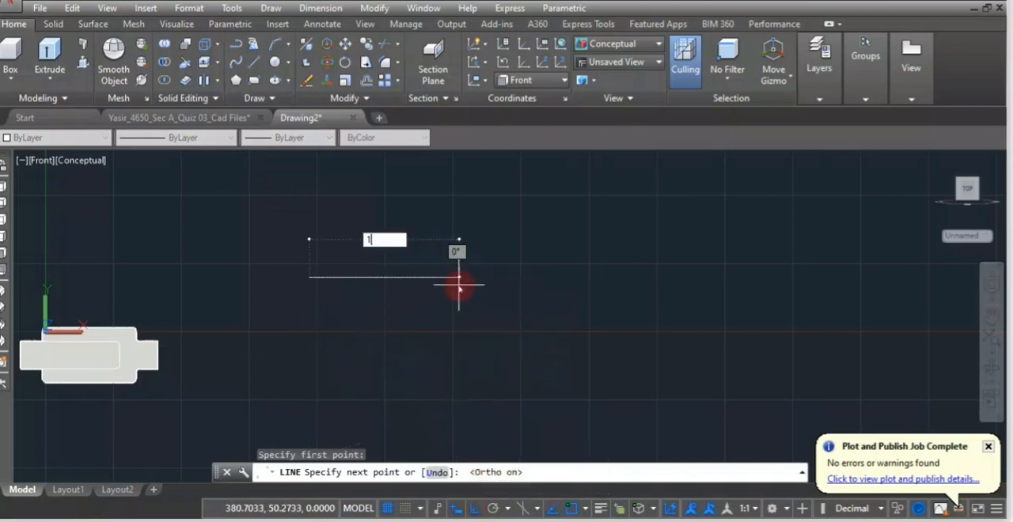
type("8")
key("Return")
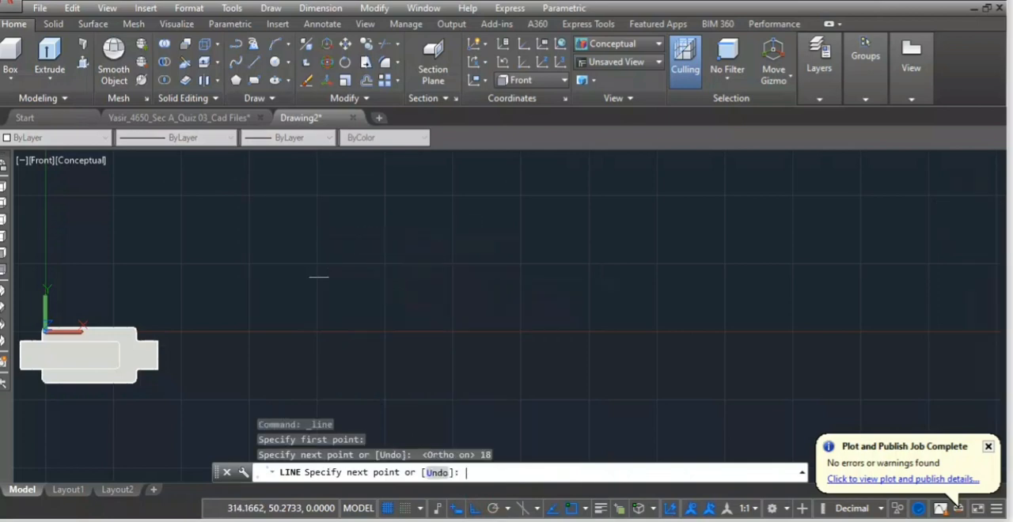
key("Return")
scroll(323, 276, "up", 2)
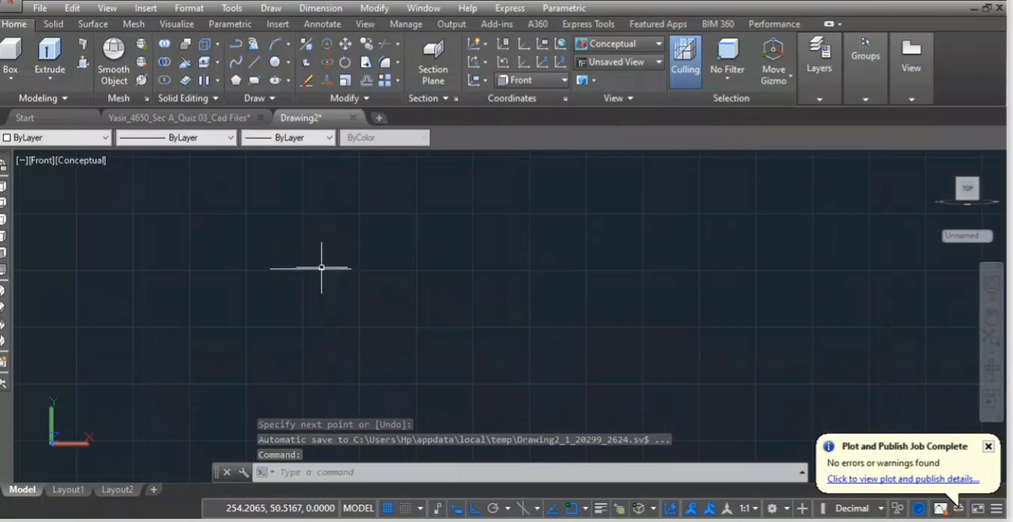
Offset the gib's horizontal line by 25 both upward and downward.
type("o")
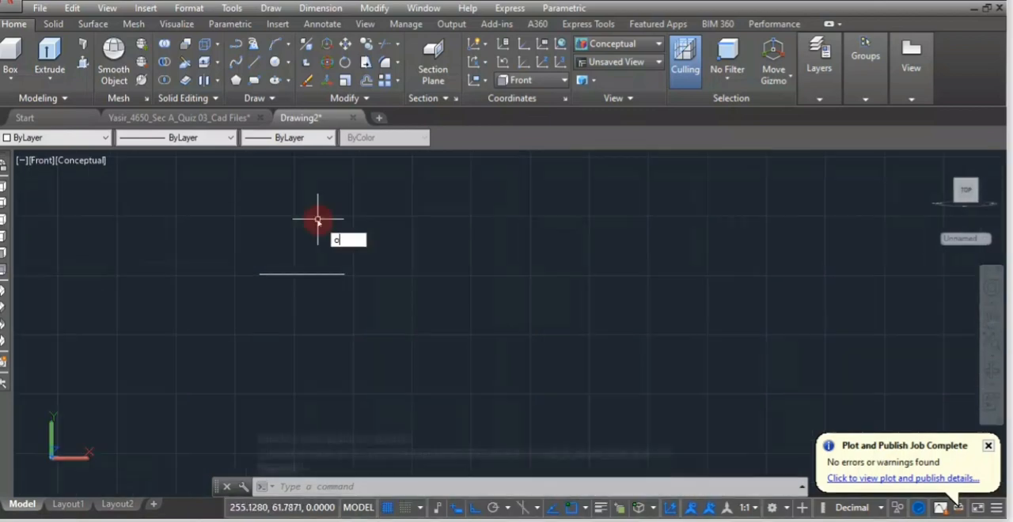
key("Return")
key("Return")
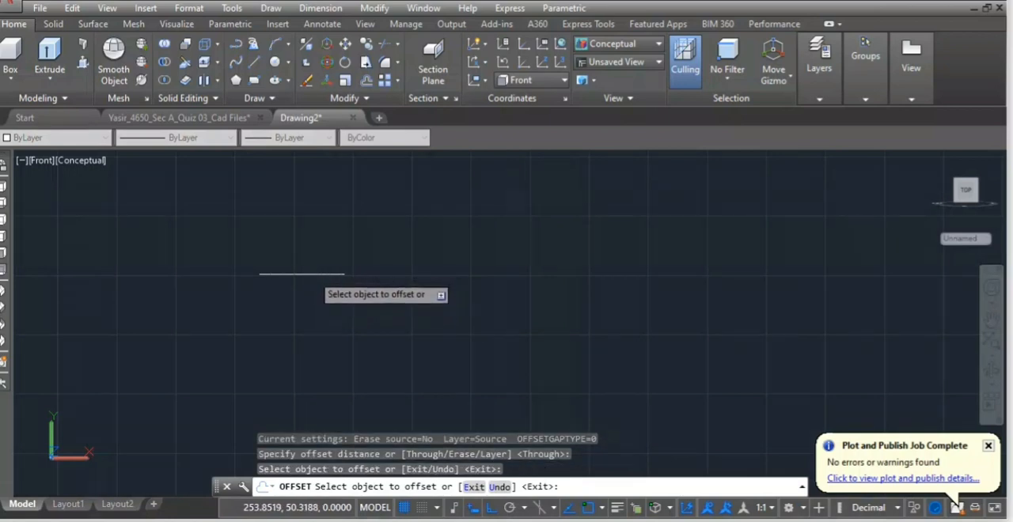
left_click(314, 274)
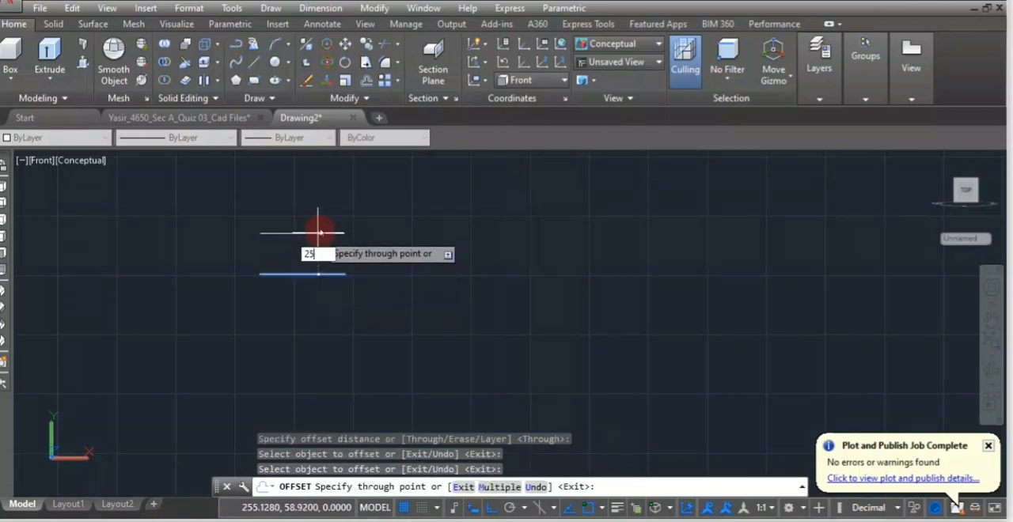
key("Return")
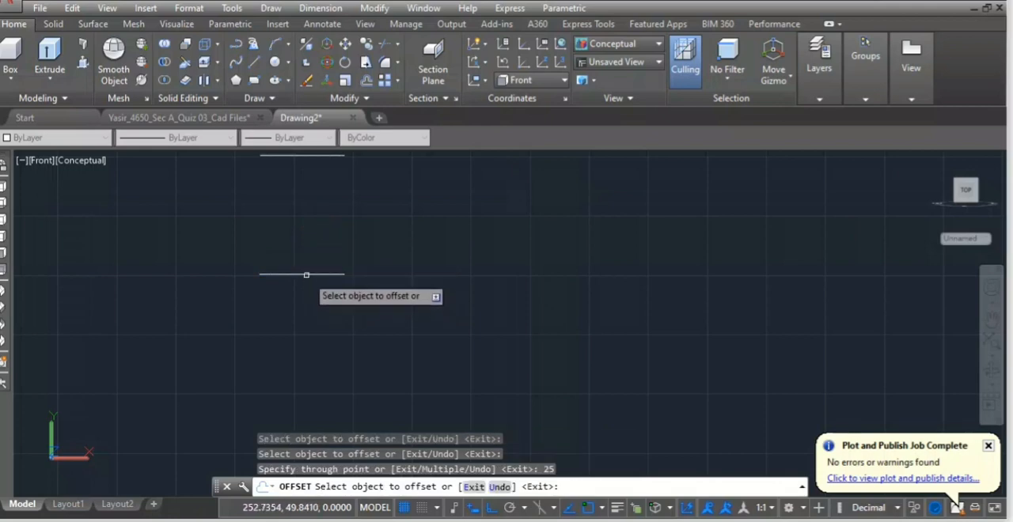
left_click(307, 275)
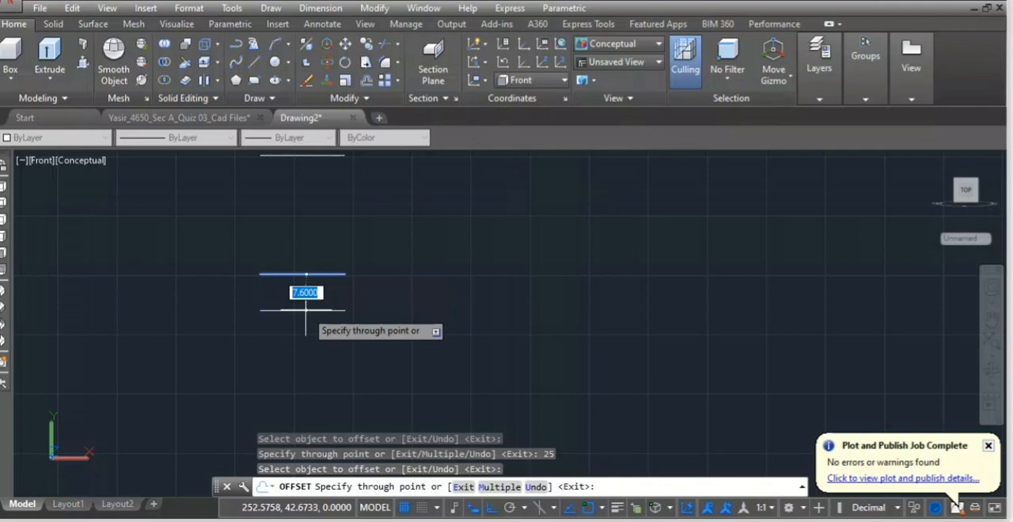
type("25")
key("Return")
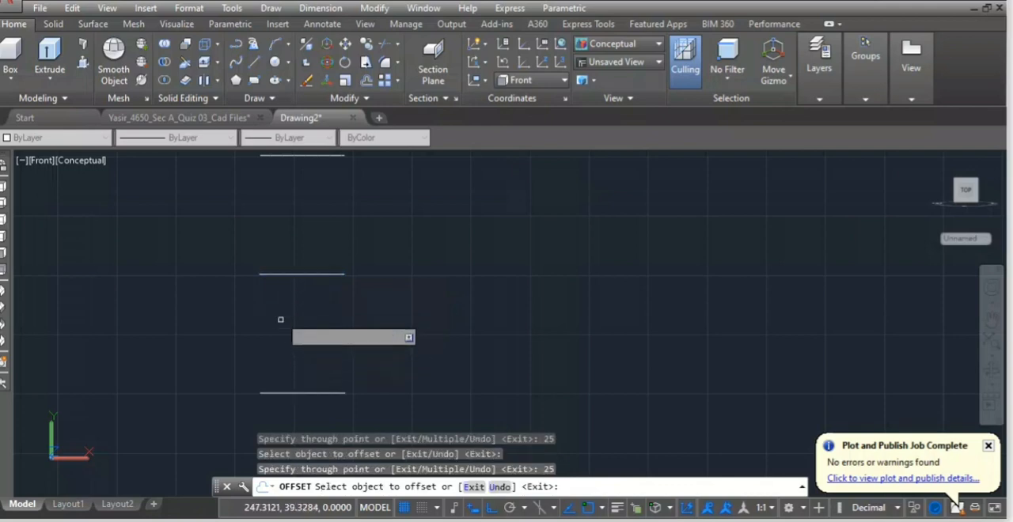
scroll(265, 254, "down", 2)
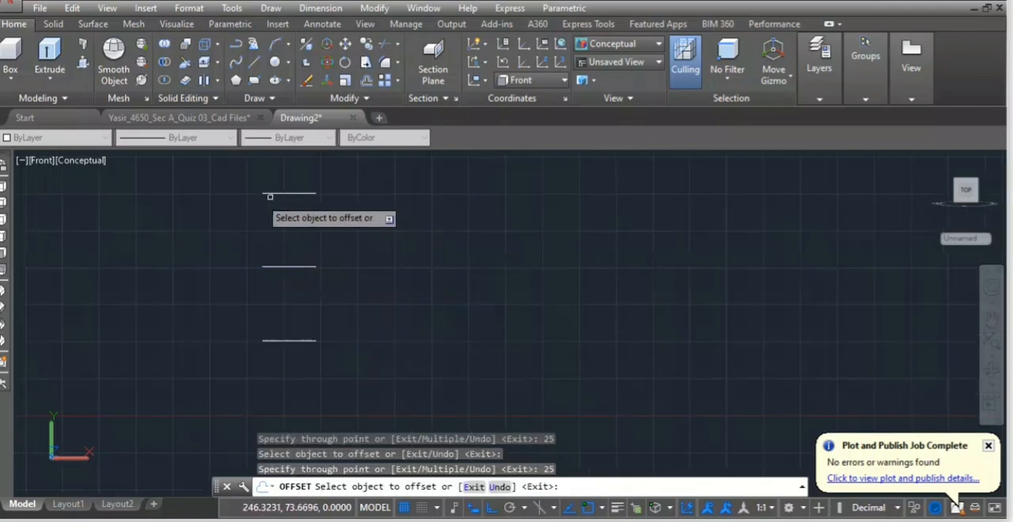
scroll(235, 165, "down", 1)
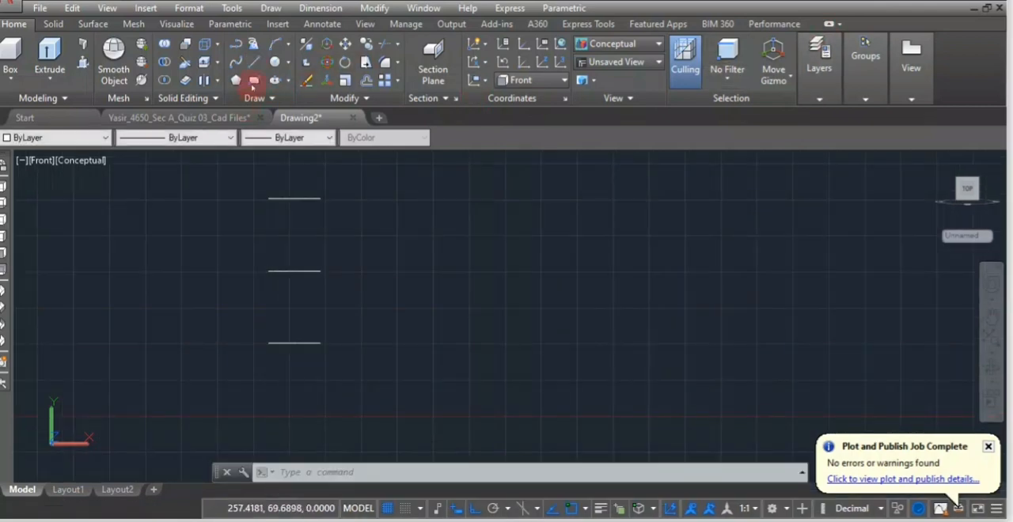
Draw a vertical line joining the left ends of the upper and lower horizontal lines.
left_click(254, 63)
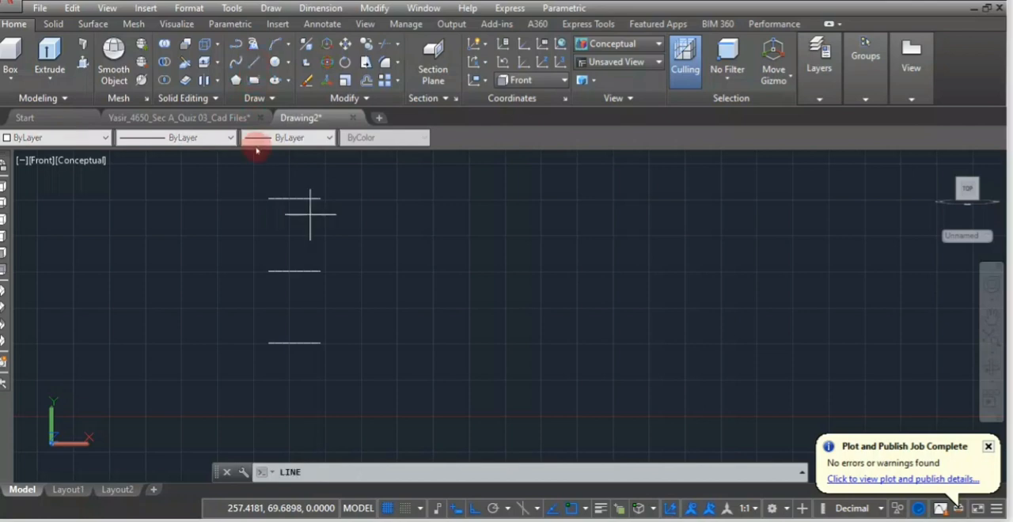
left_click(268, 198)
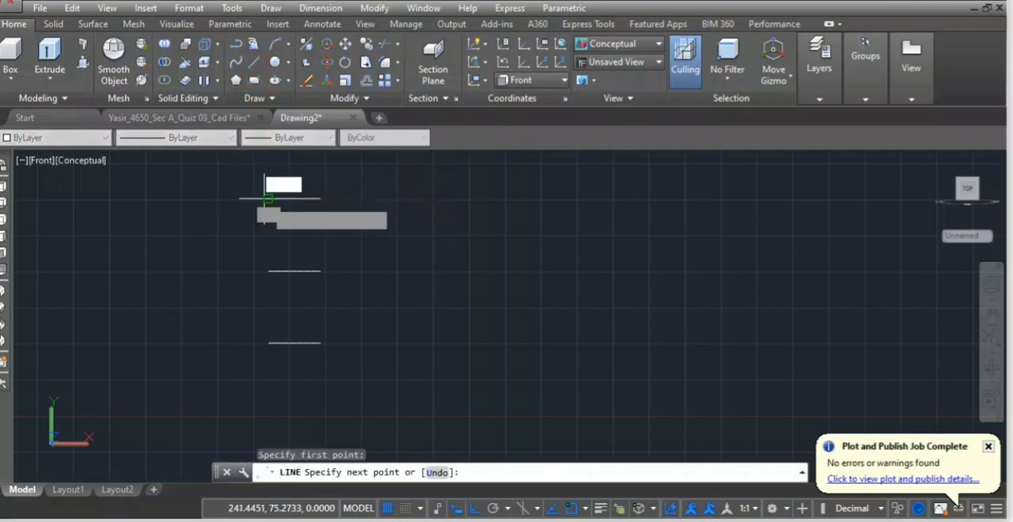
left_click(269, 342)
key("Return")
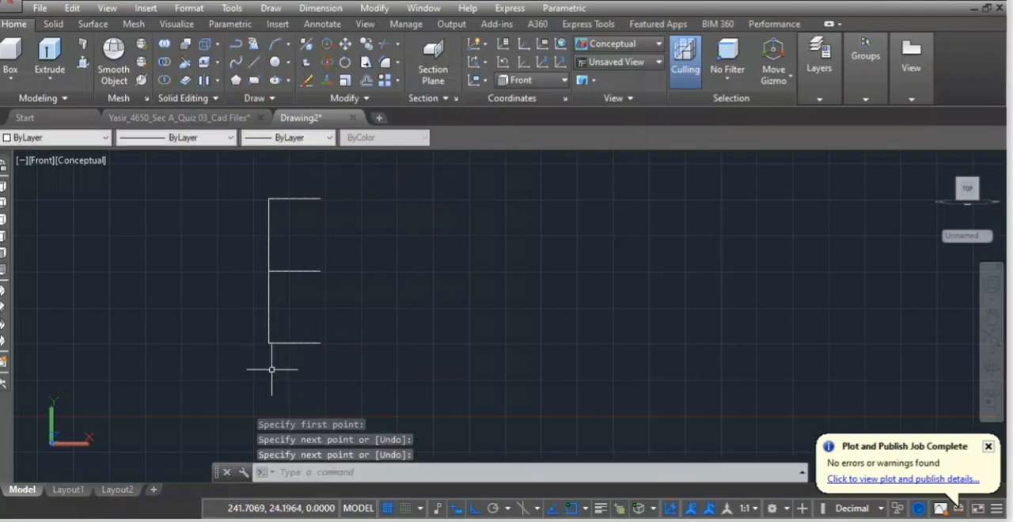
Stretch the left end of the gib's lower horizontal line outward by 8 with Ortho on.
scroll(277, 368, "up", 5)
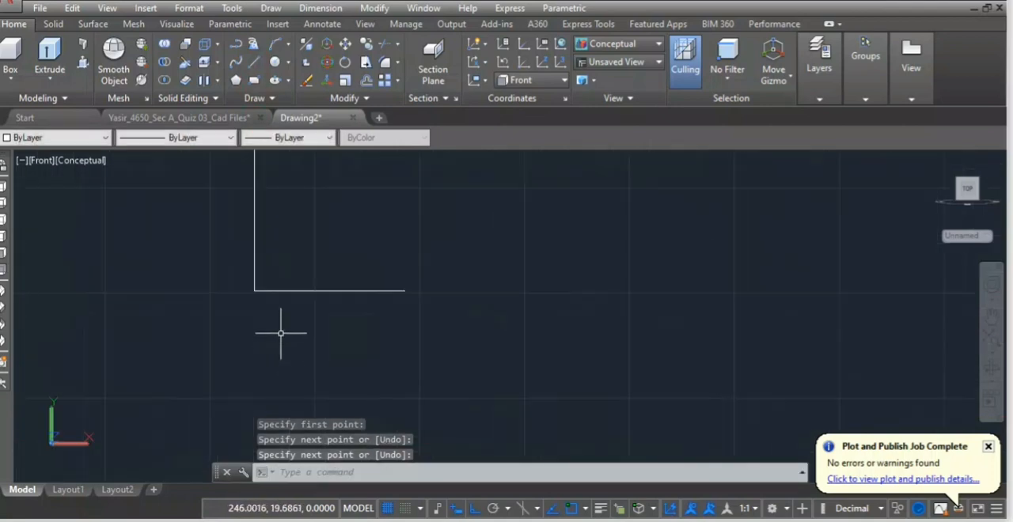
left_click(274, 290)
left_click(254, 290)
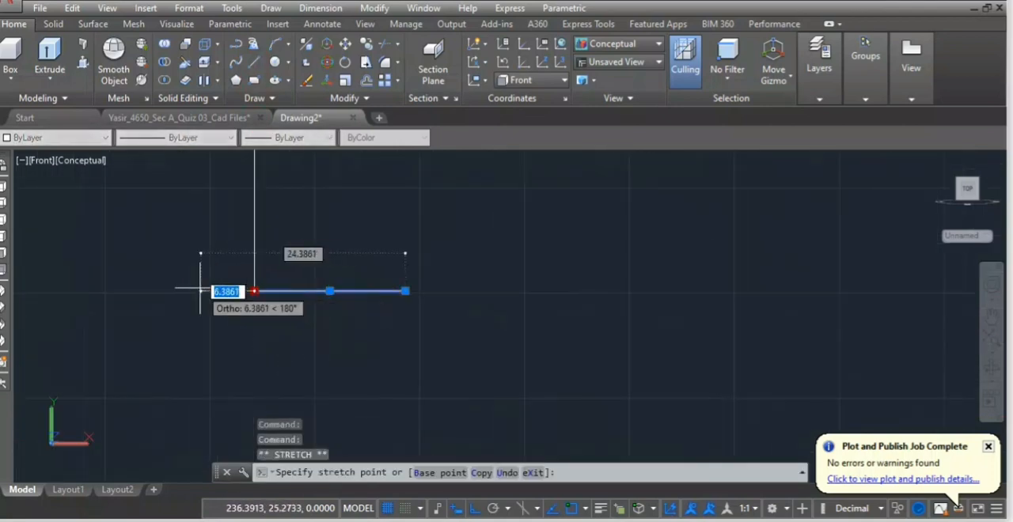
type("8")
key("Return")
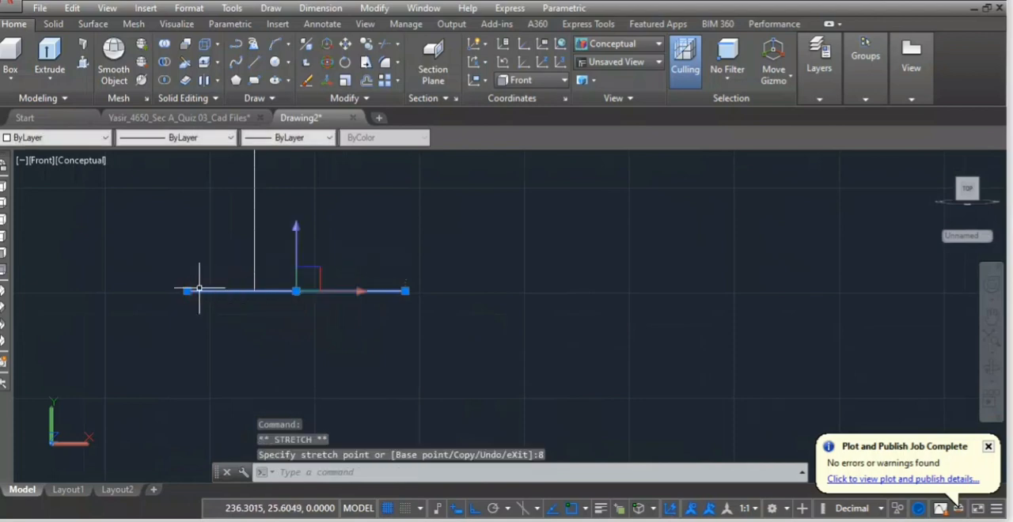
Stretch the left end of the gib's upper horizontal line outward by 8, past the vertical line.
scroll(214, 273, "down", 2)
middle_click_drag(209, 254, 216, 344)
scroll(232, 279, "up", 4)
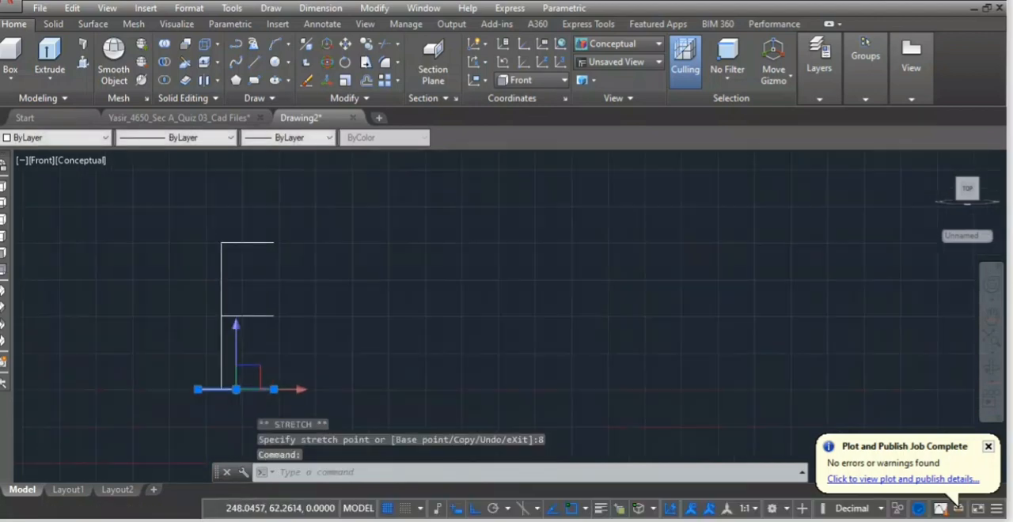
left_click(237, 225)
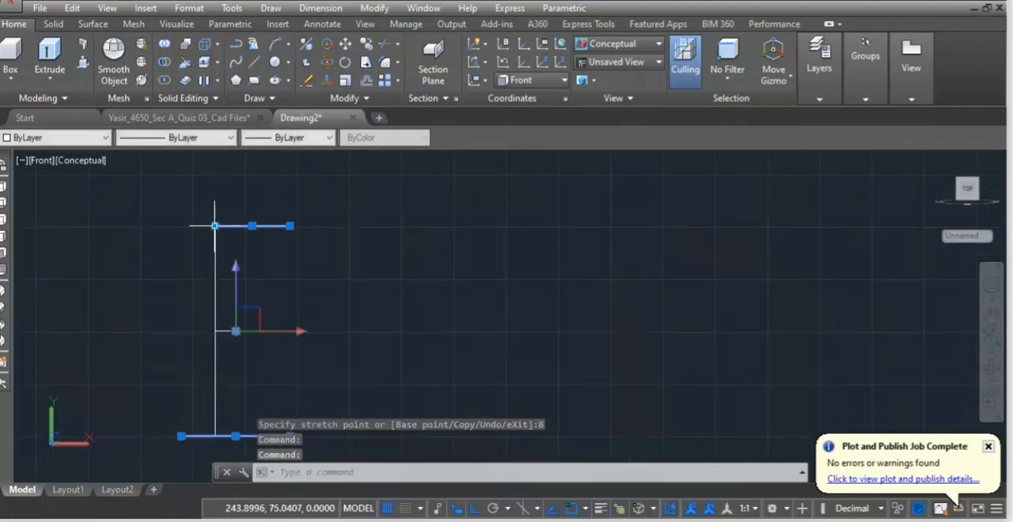
left_click(214, 227)
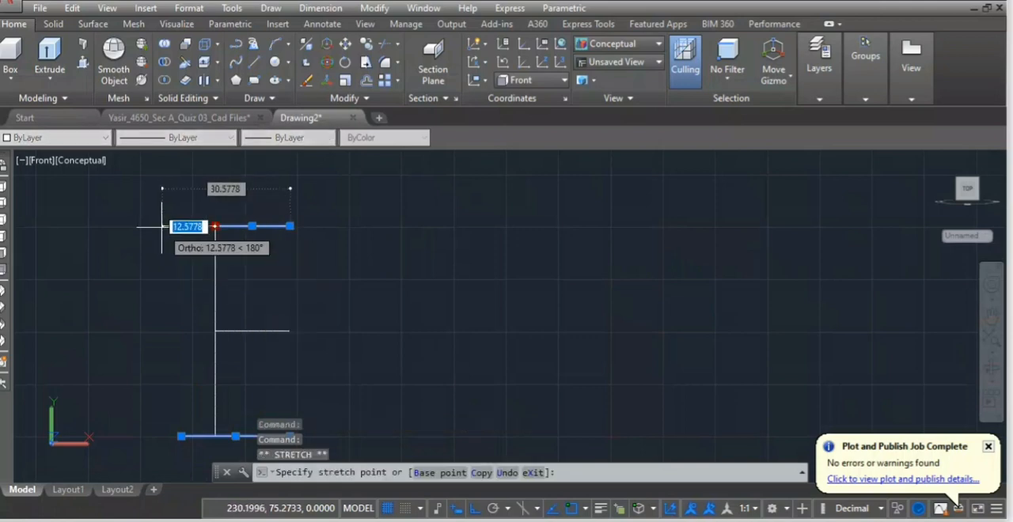
type("8")
key("Return")
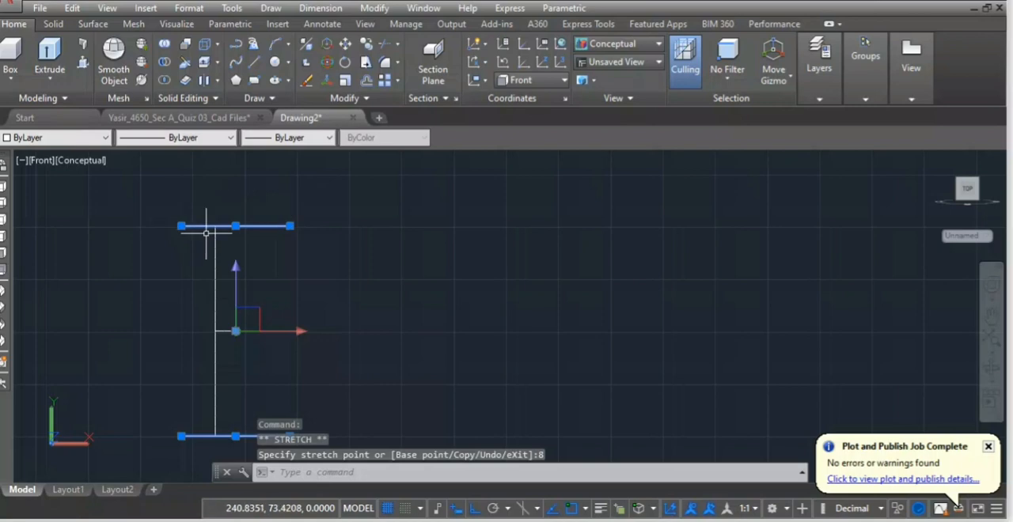
key("Escape")
Offset the gib's upper horizontal line upward and its lower horizontal line downward, each by 9.5.
type("o")
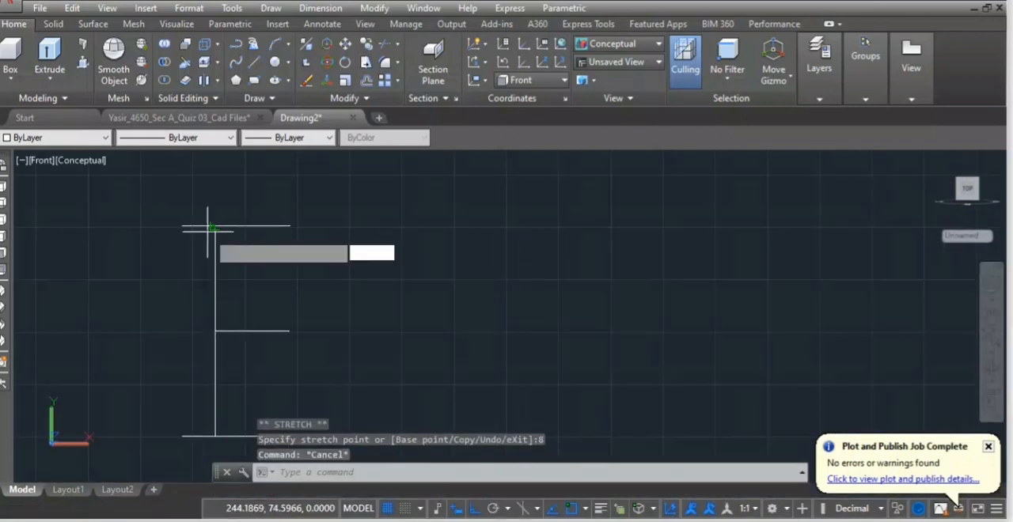
key("Return")
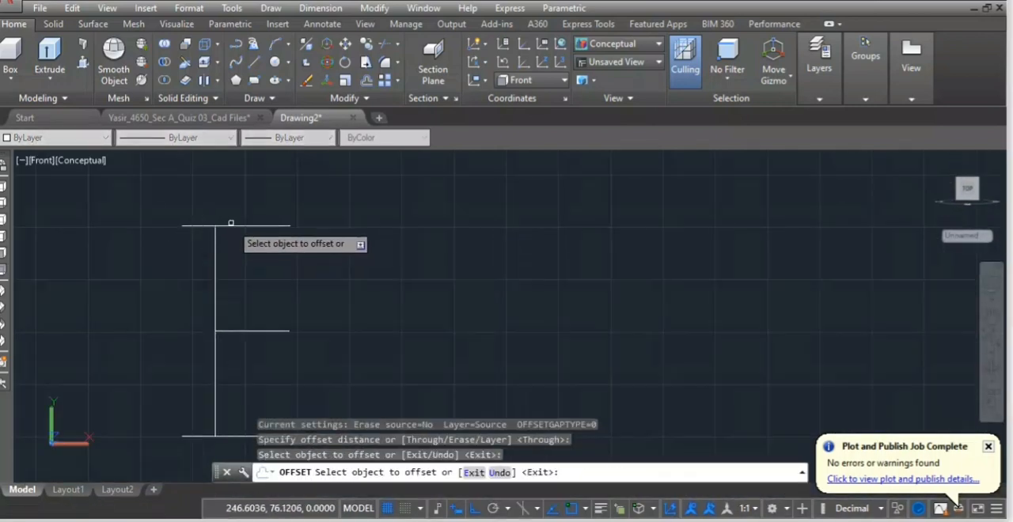
left_click(229, 227)
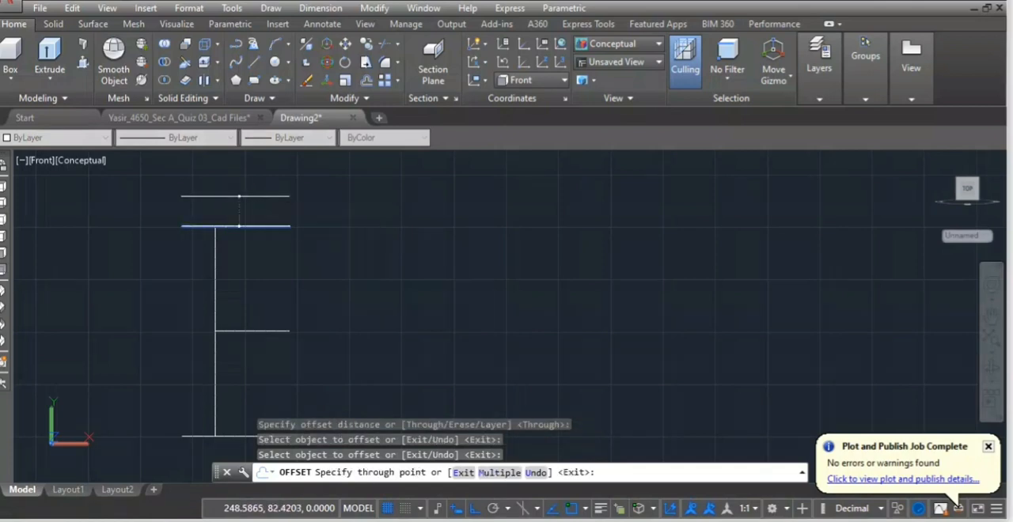
key("Return")
scroll(240, 210, "down", 2)
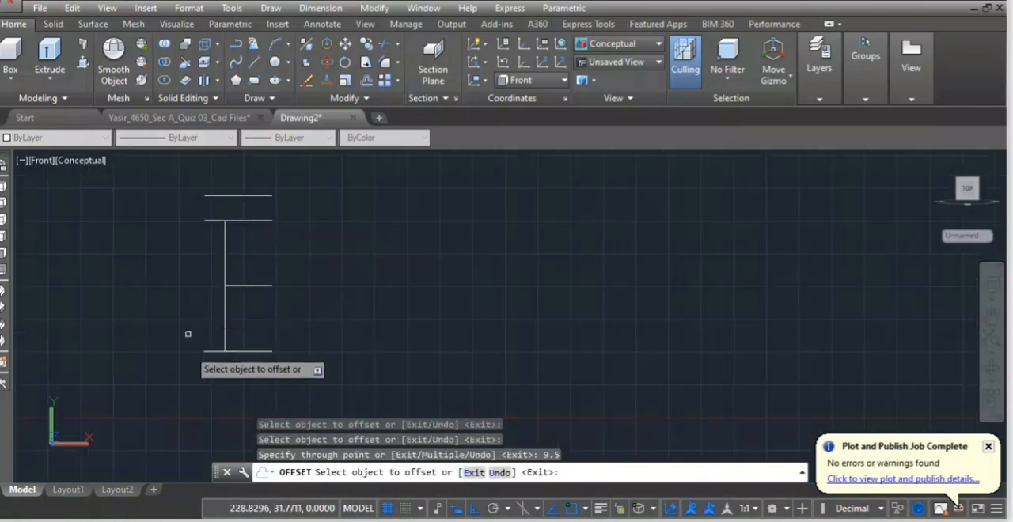
left_click(235, 350)
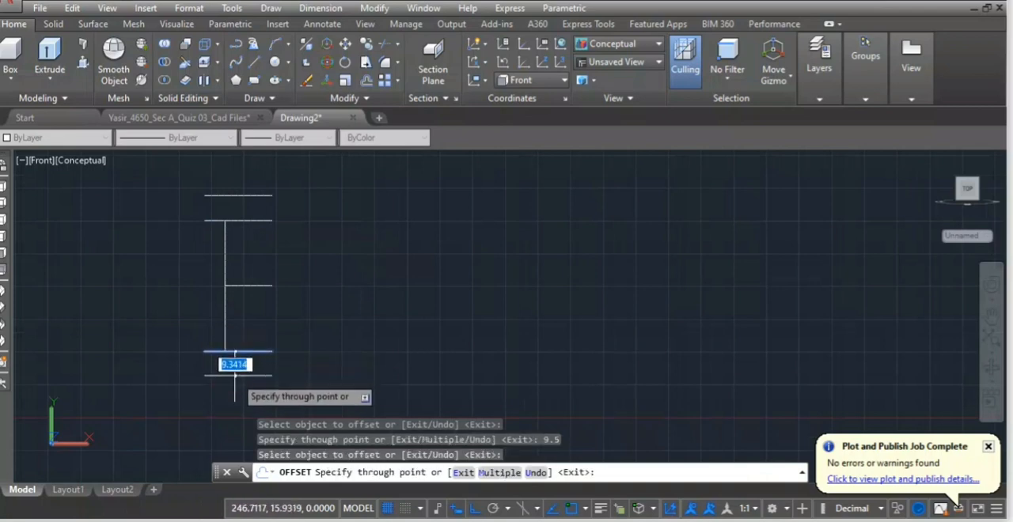
type("9.5")
key("Return")
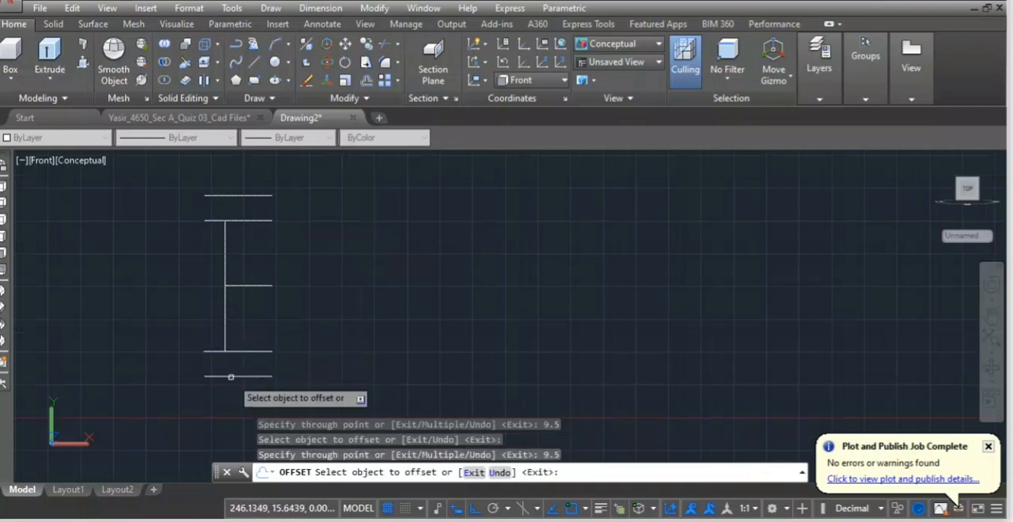
key("Escape")
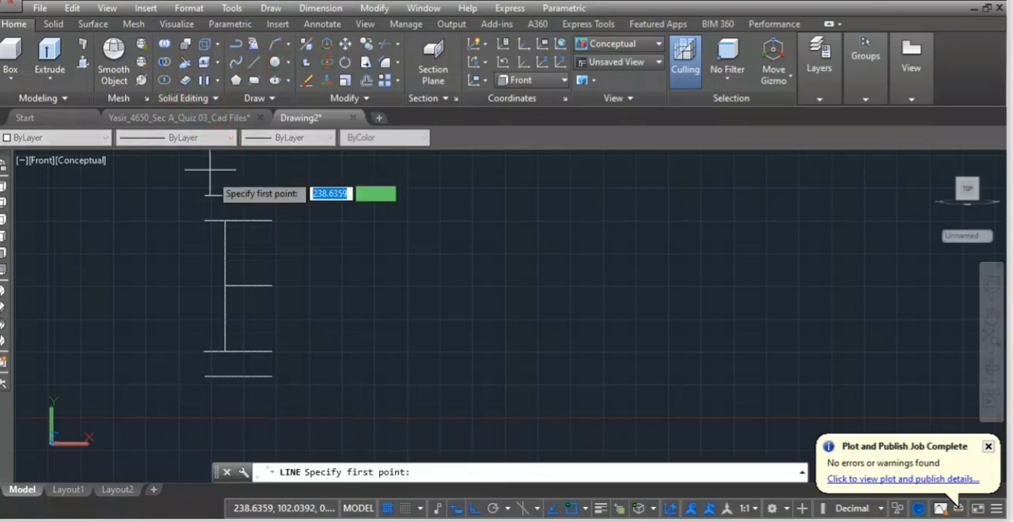
Close the left ends of the gib's upper and lower pairs of horizontal lines with short vertical lines.
left_click(204, 220)
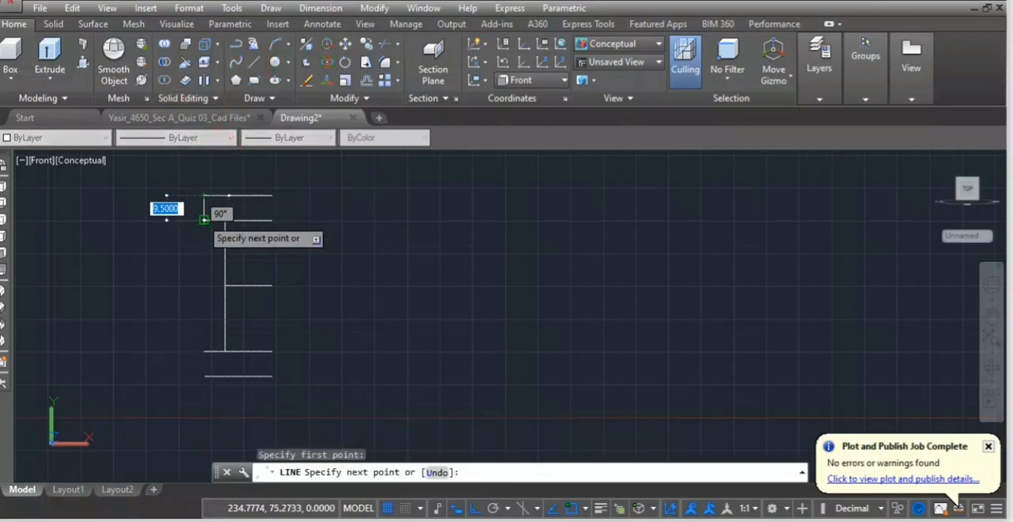
left_click(204, 195)
key("Return")
key("Return")
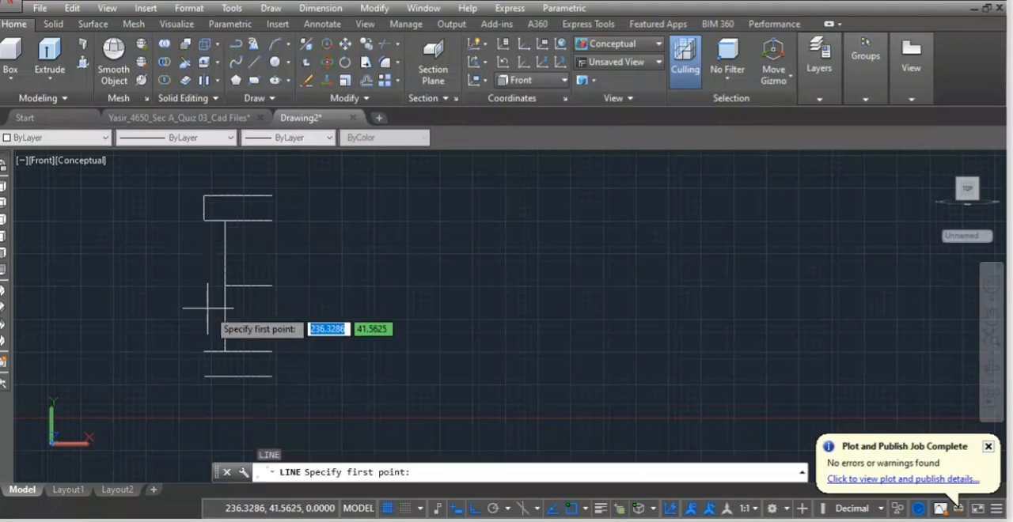
left_click(203, 352)
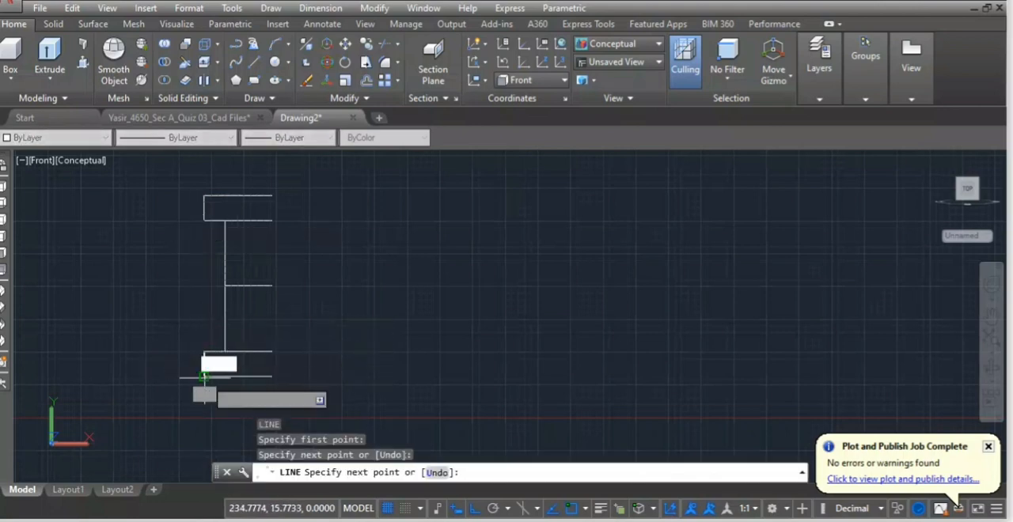
left_click(204, 377)
key("Return")
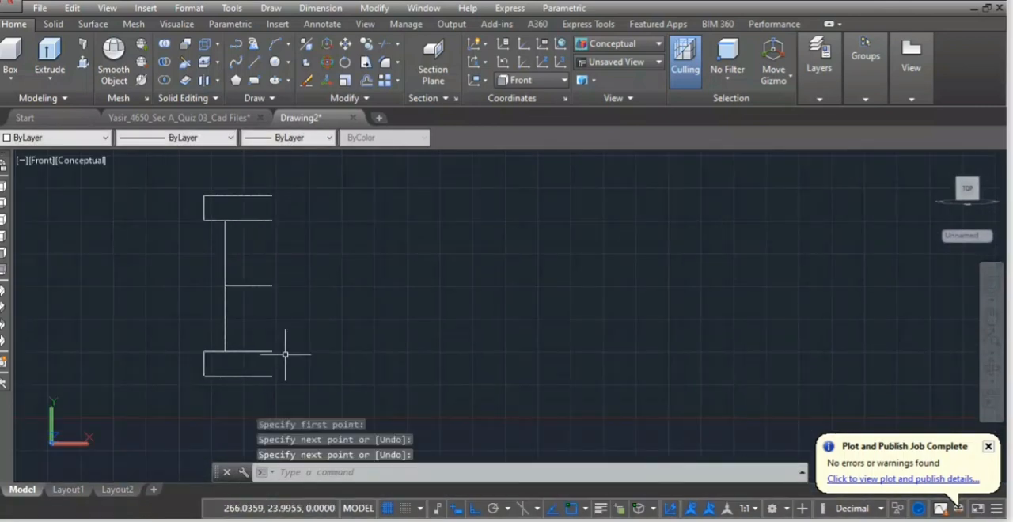
key("Return")
key("Return")
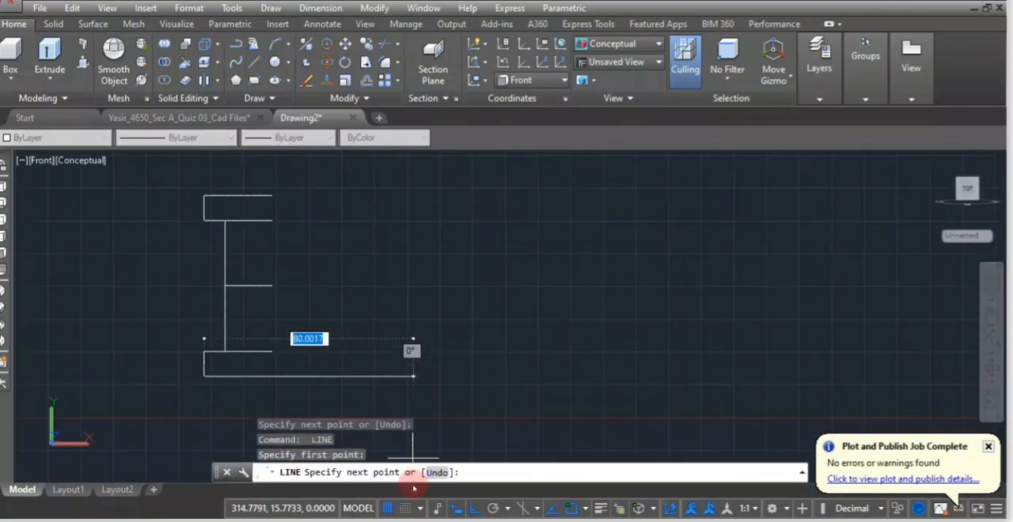
key("Escape")
Trim the two inner horizontal lines of the gib's heads back to the long vertical line, keeping the middle line.
type("TR")
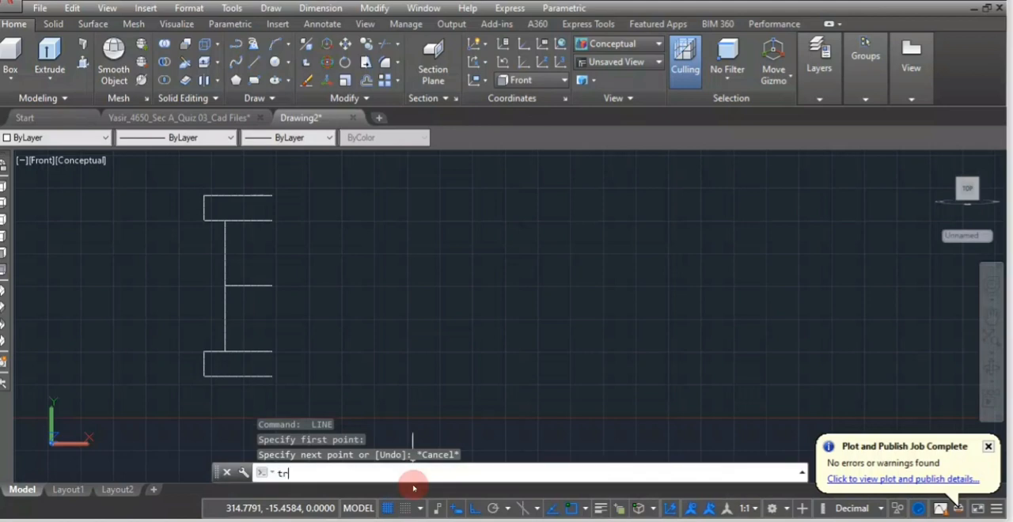
key("Return")
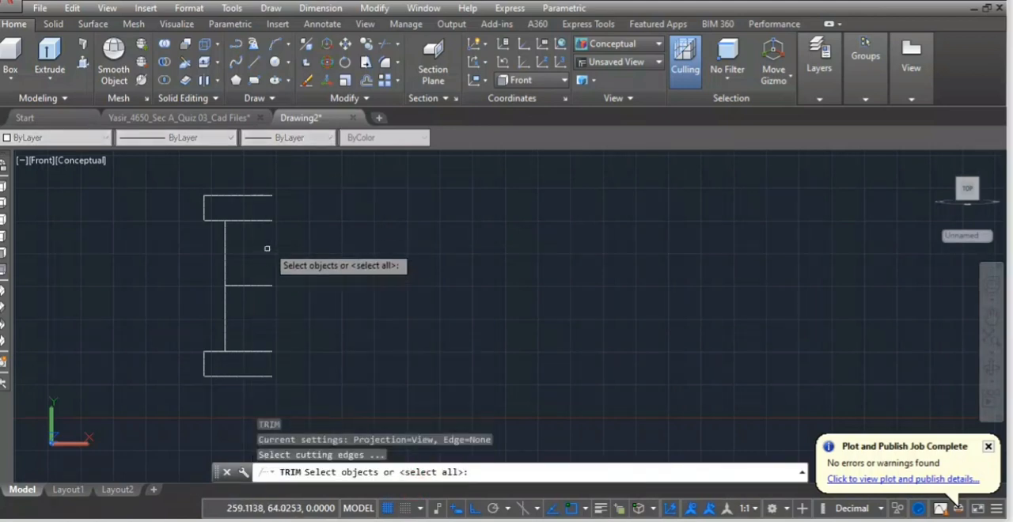
key("Return")
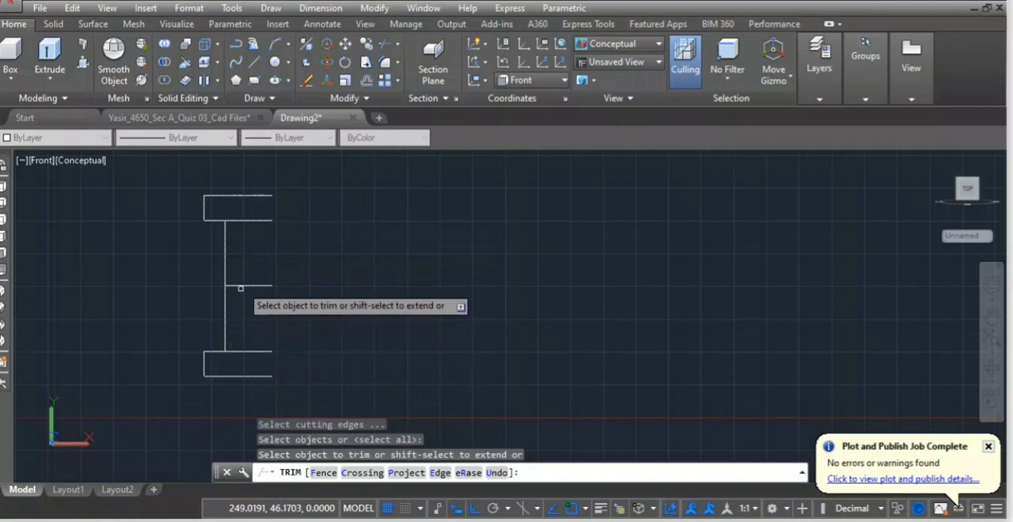
left_click(255, 222)
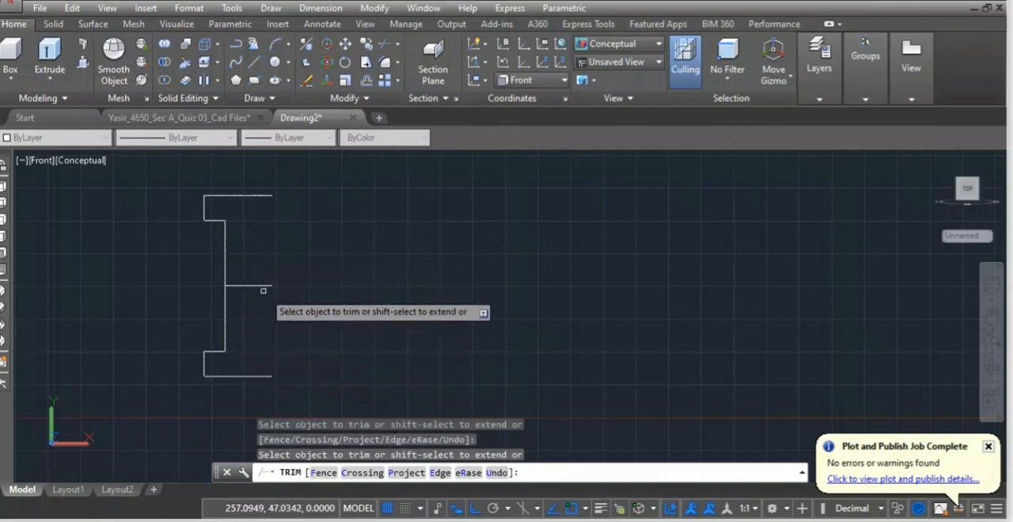
key("Escape")
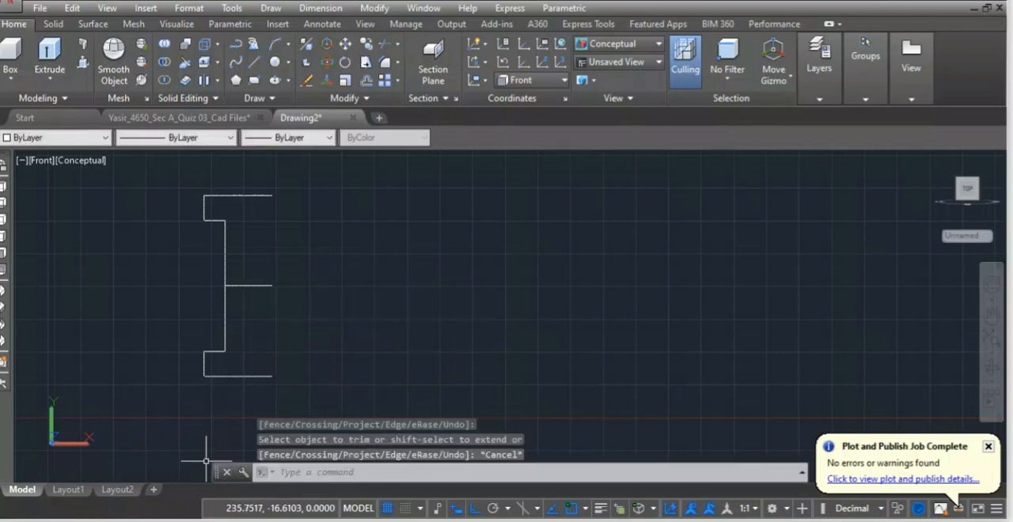
Switch to the reference drawing in the photo viewer to check the gib's taper and remaining dimensions.
key("alt+Tab")
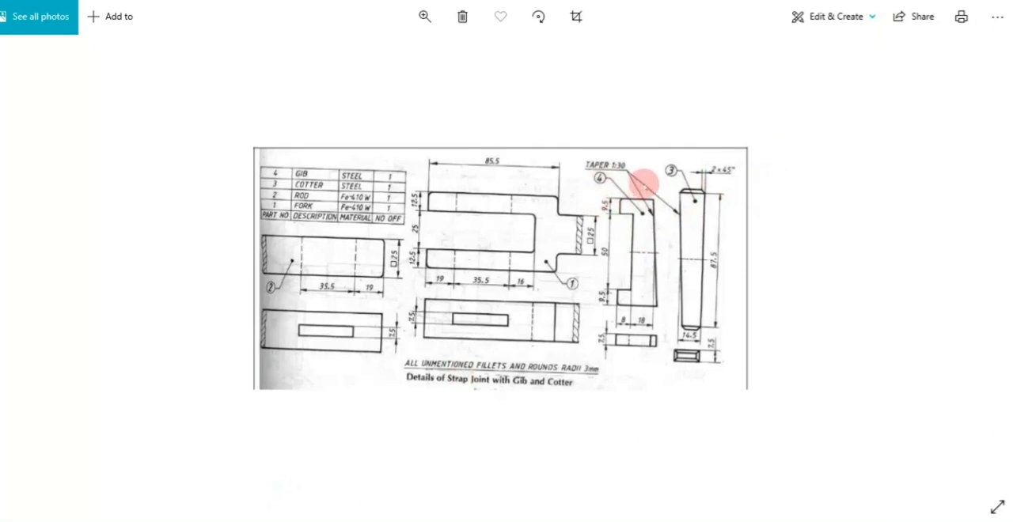
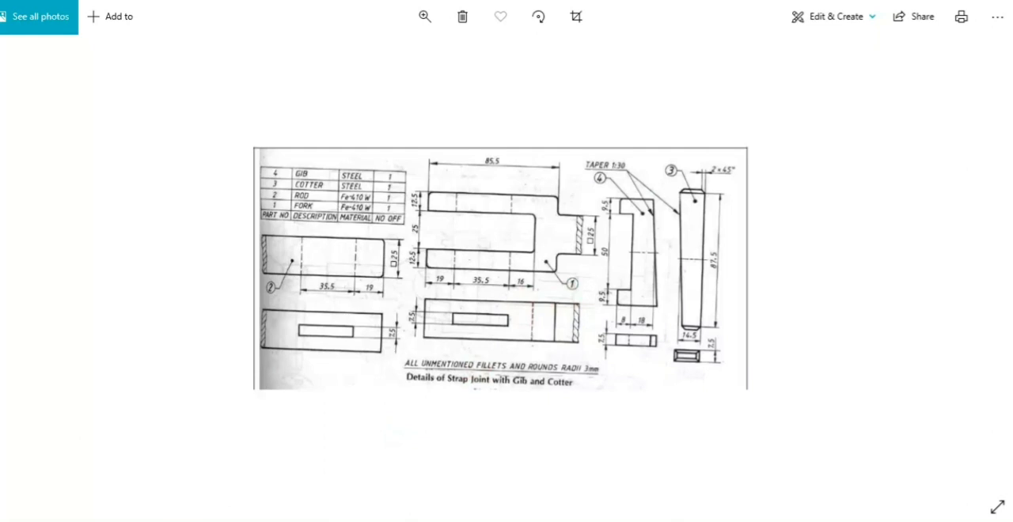
mouse_move(151, 504)
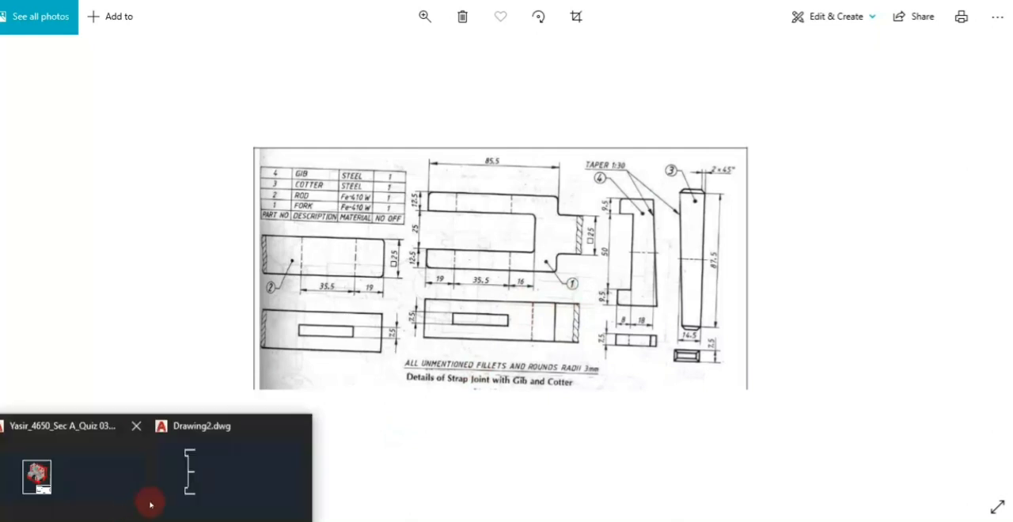
left_click(182, 484)
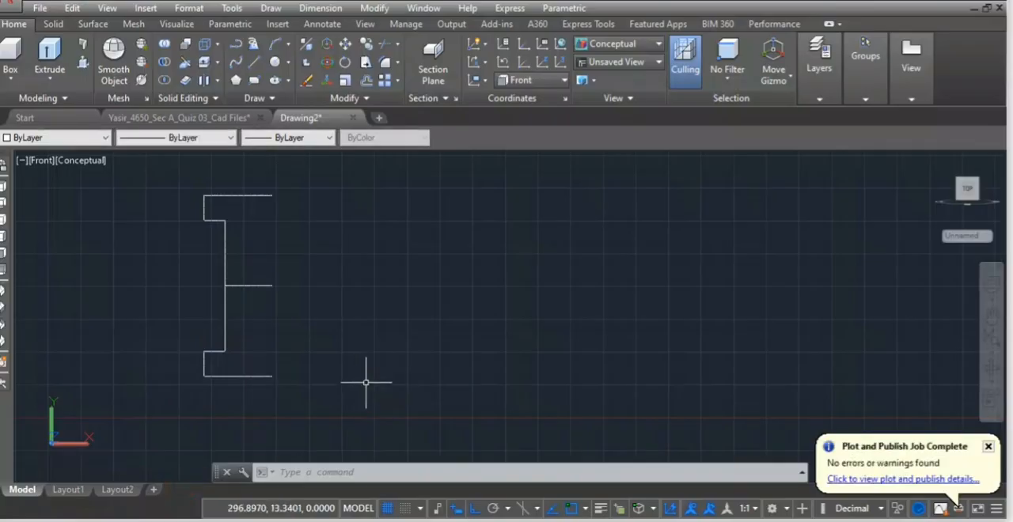
type("XL")
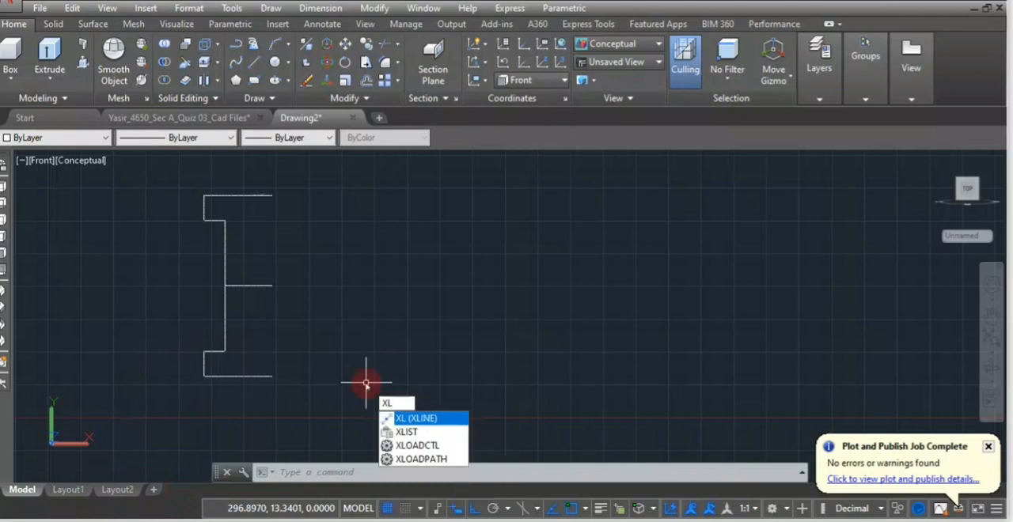
key("Return")
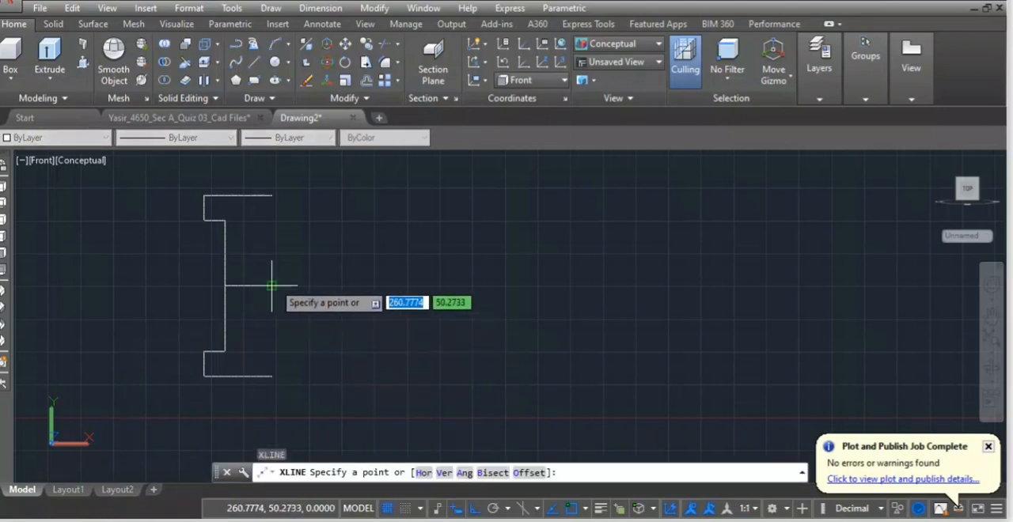
left_click(272, 286)
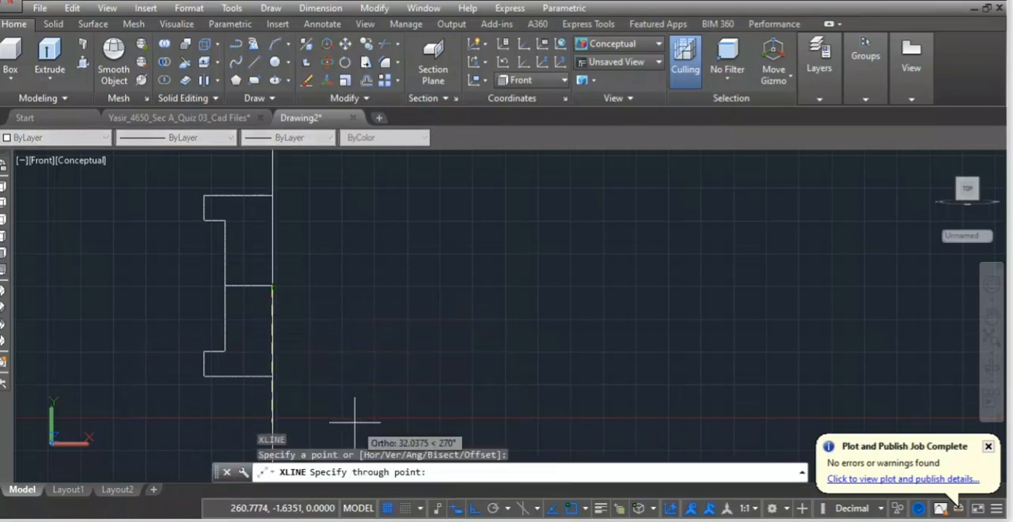
key("F8")
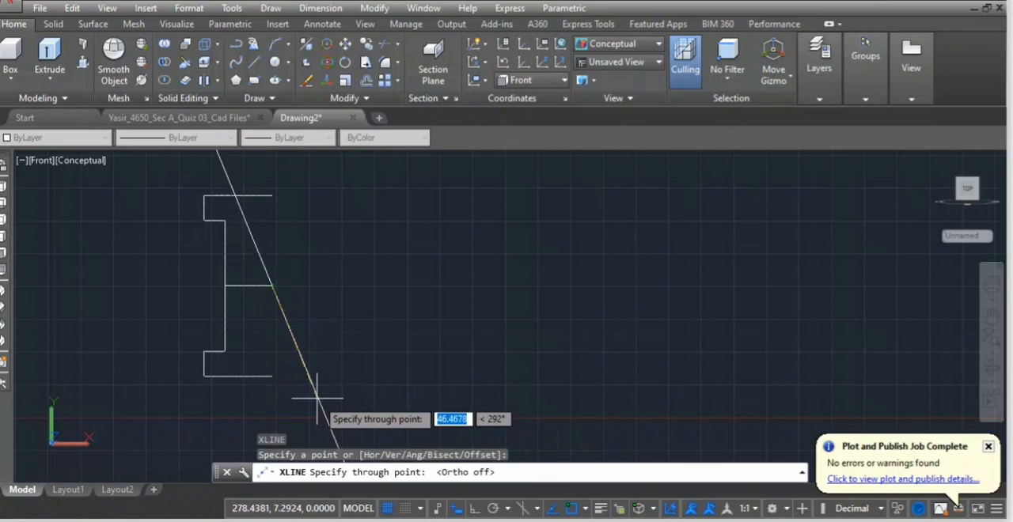
type("44")
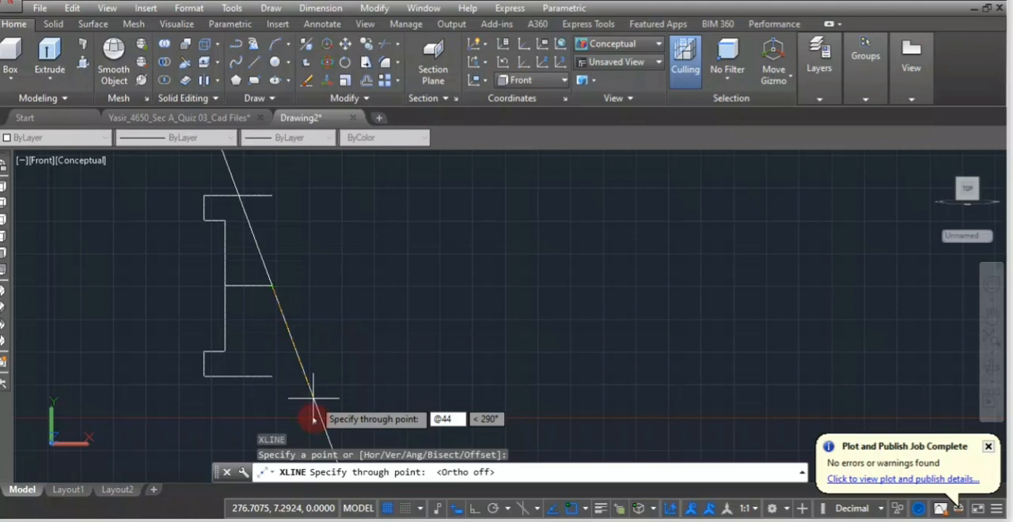
key("Tab")
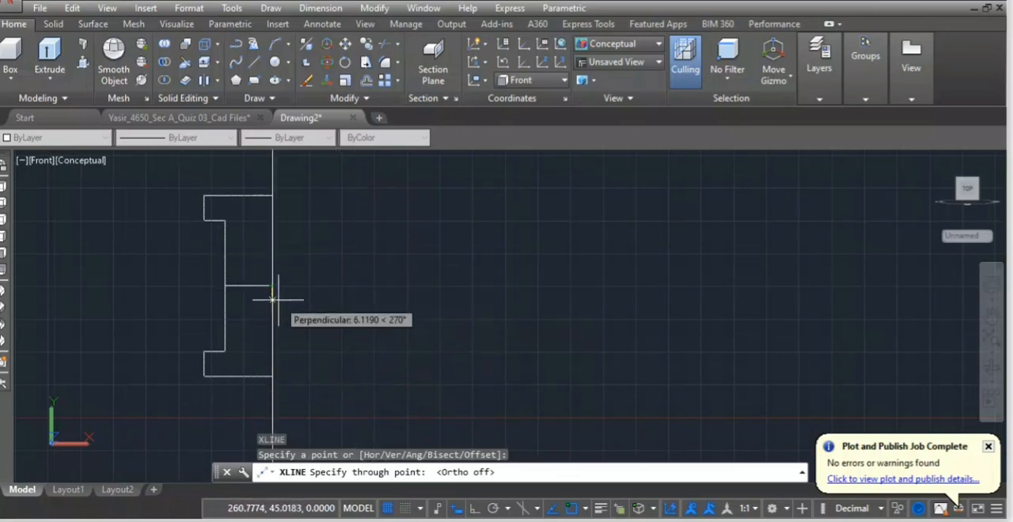
scroll(273, 316, "down", 4)
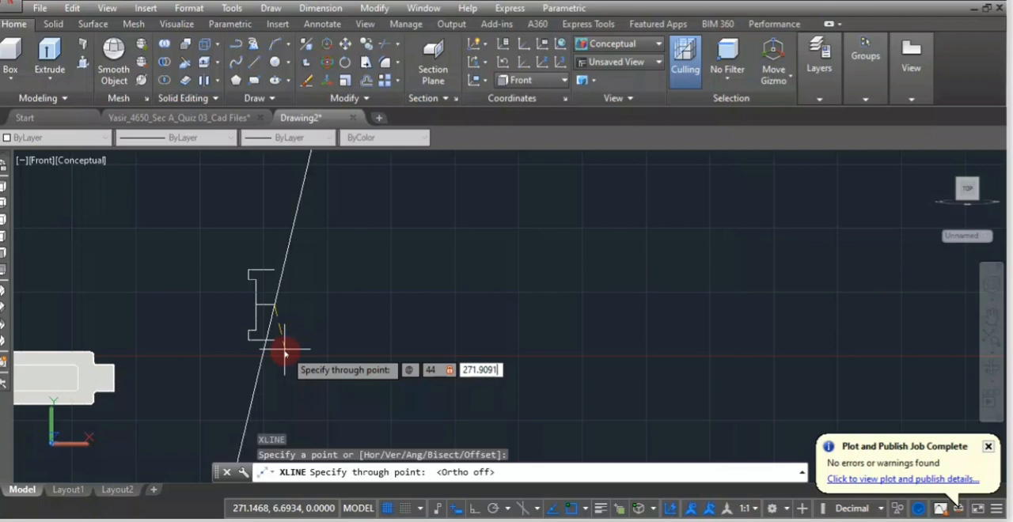
key("Return")
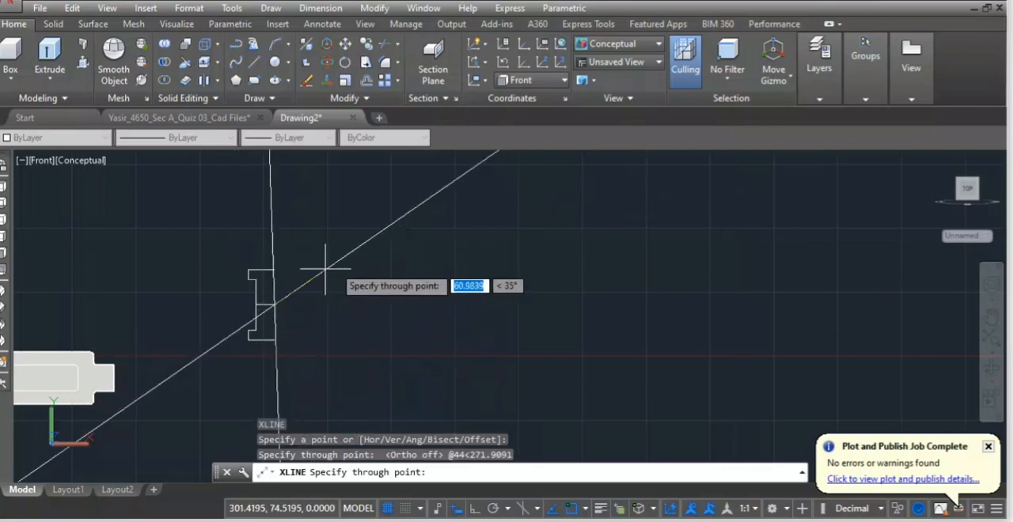
key("Return")
Stretch the gib's bottom horizontal line to the right by about 16.3 with Ortho on, so it crosses the tapered construction line.
scroll(292, 307, "up", 5)
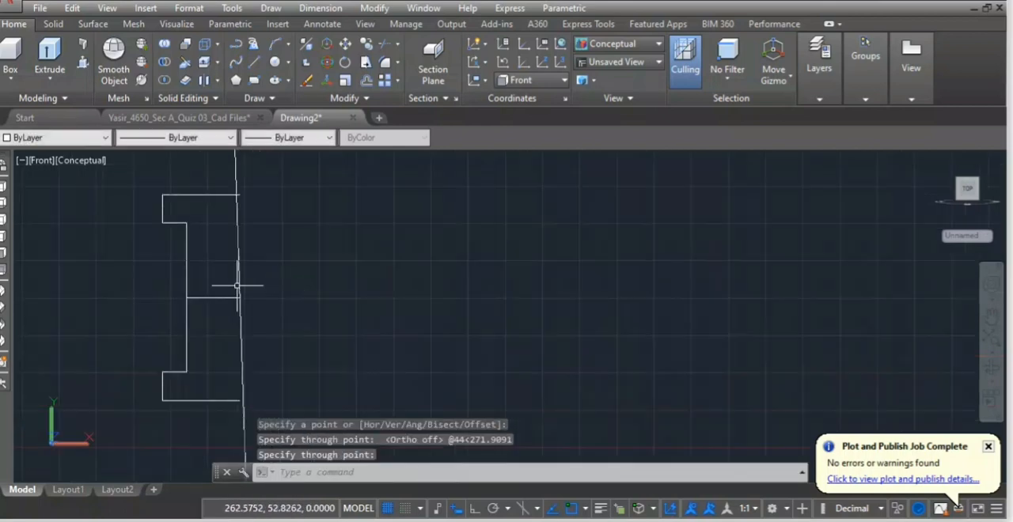
scroll(215, 205, "up", 3)
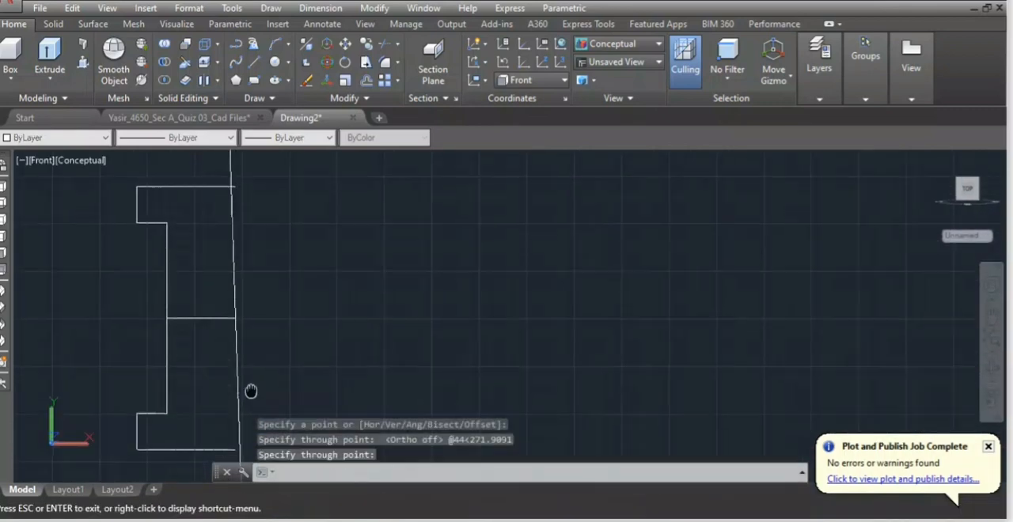
middle_click_drag(251, 389, 282, 277)
key("Return")
scroll(255, 337, "up", 3)
scroll(244, 364, "down", 2)
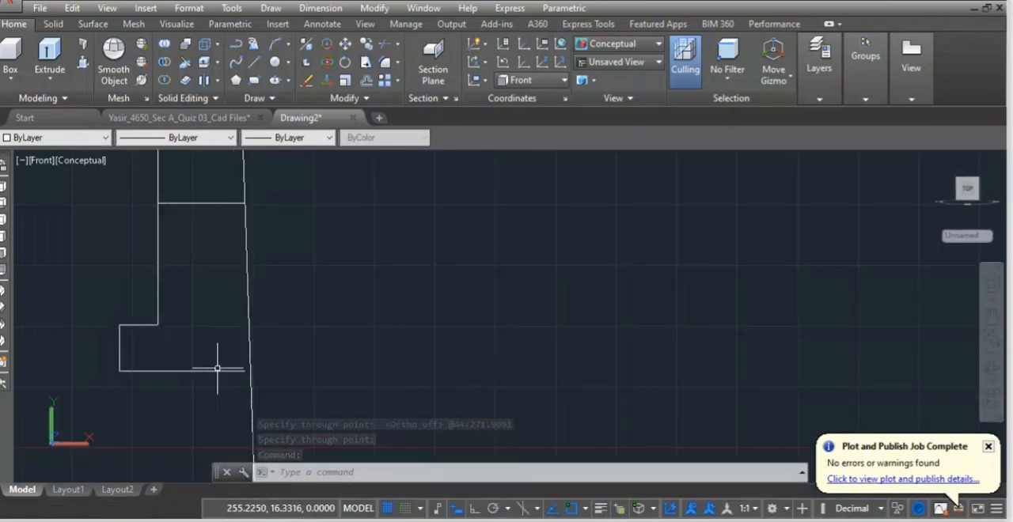
left_click(217, 368)
left_click(220, 379)
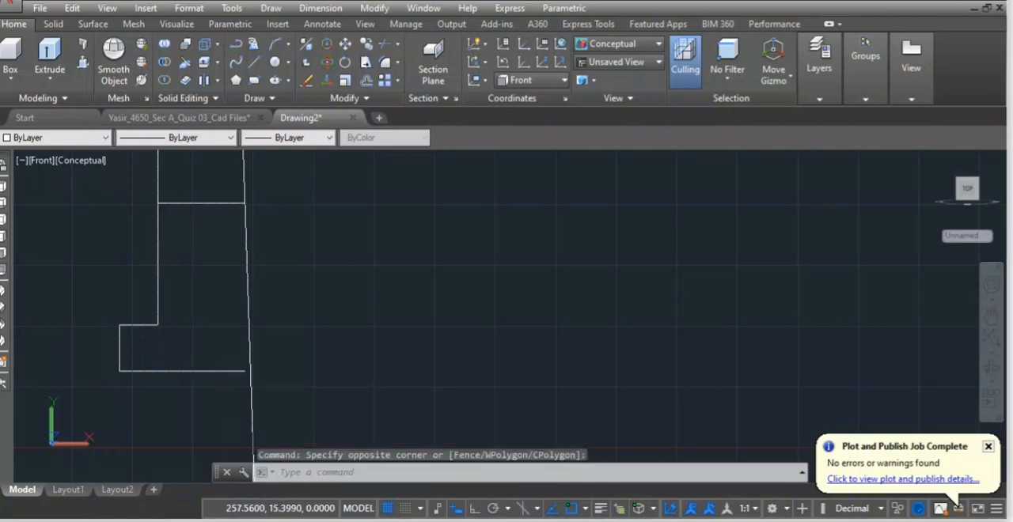
left_click(242, 375)
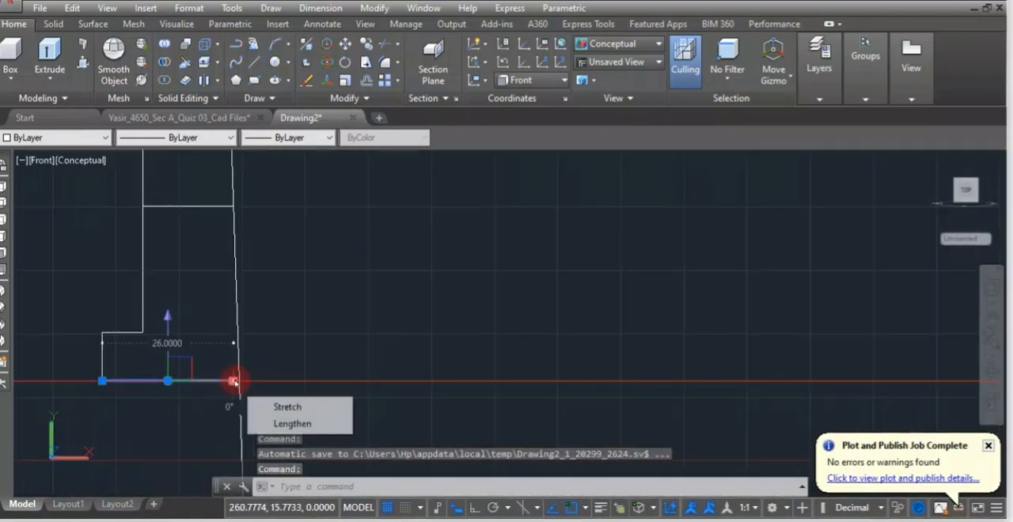
left_click(236, 383)
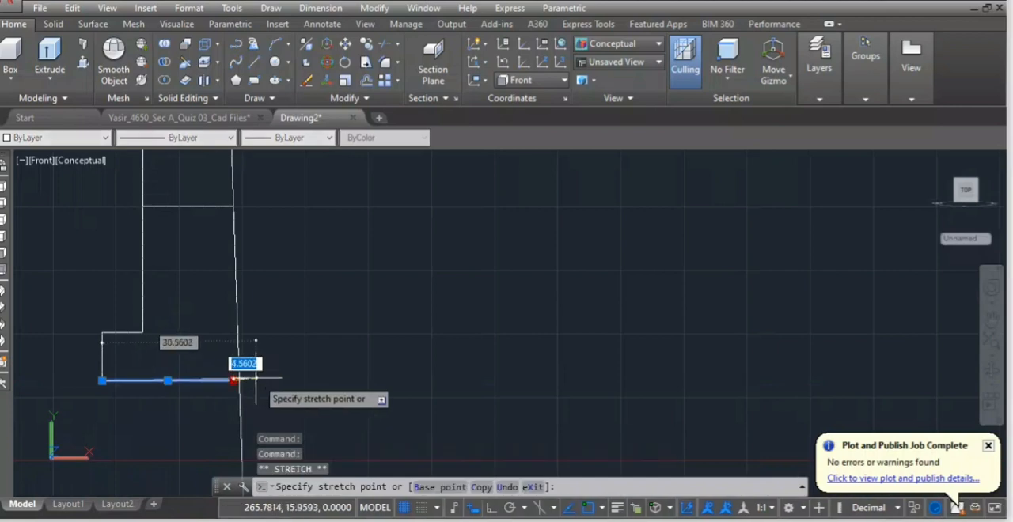
left_click(489, 507)
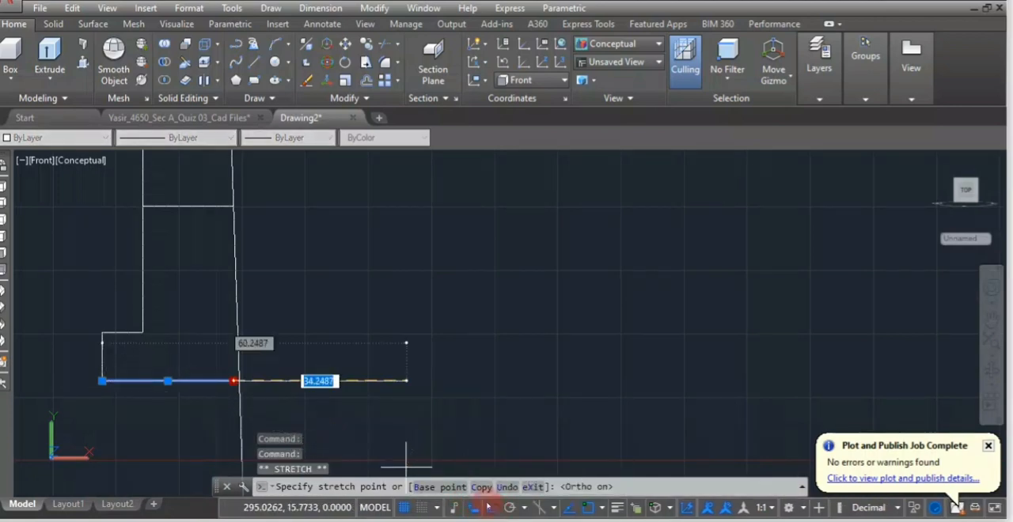
left_click(316, 380)
key("Escape")
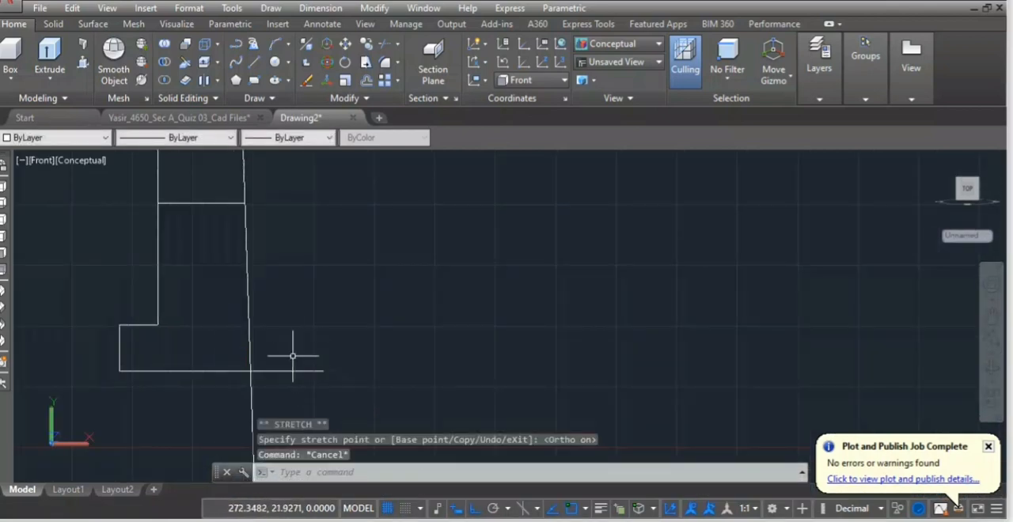
Trim the right ends of the gib's bottom and top horizontal lines back to the tapered construction line.
scroll(281, 371, "down", 2)
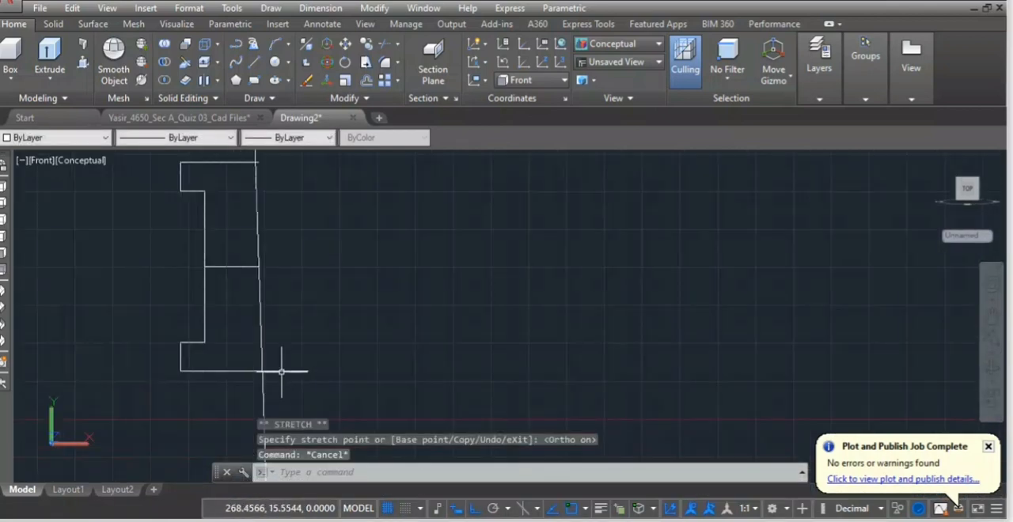
key("Return")
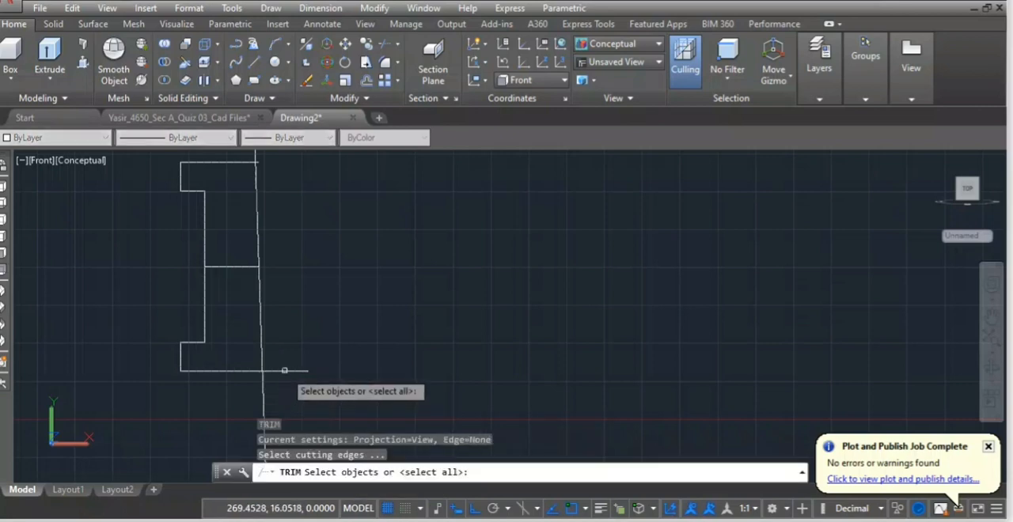
key("Return")
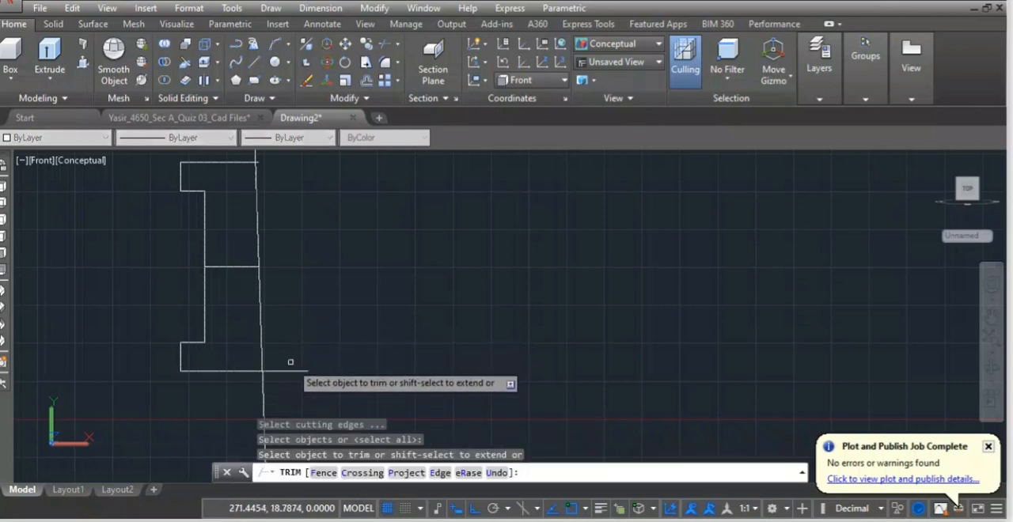
left_click(288, 371)
scroll(319, 284, "down", 2)
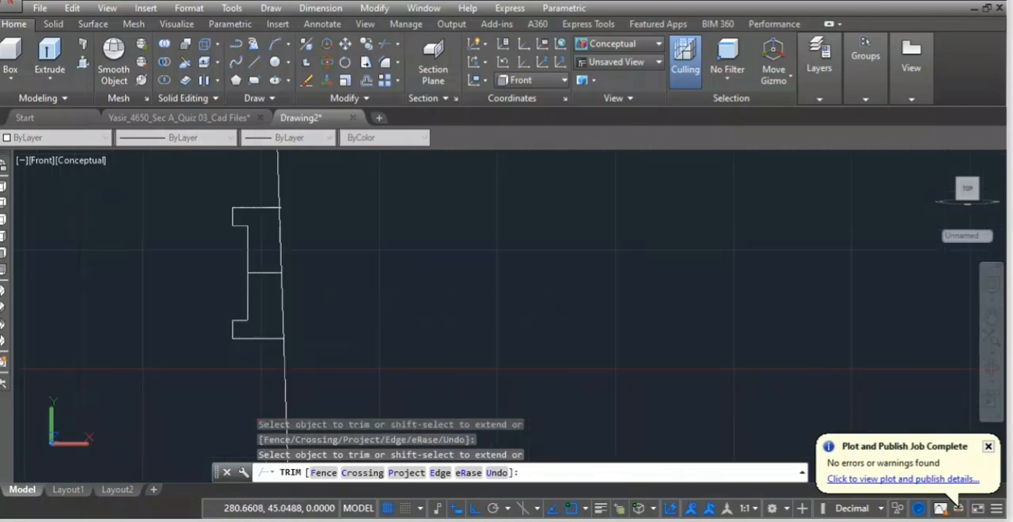
middle_click_drag(319, 285, 332, 371)
scroll(306, 311, "up", 3)
scroll(306, 310, "up", 3)
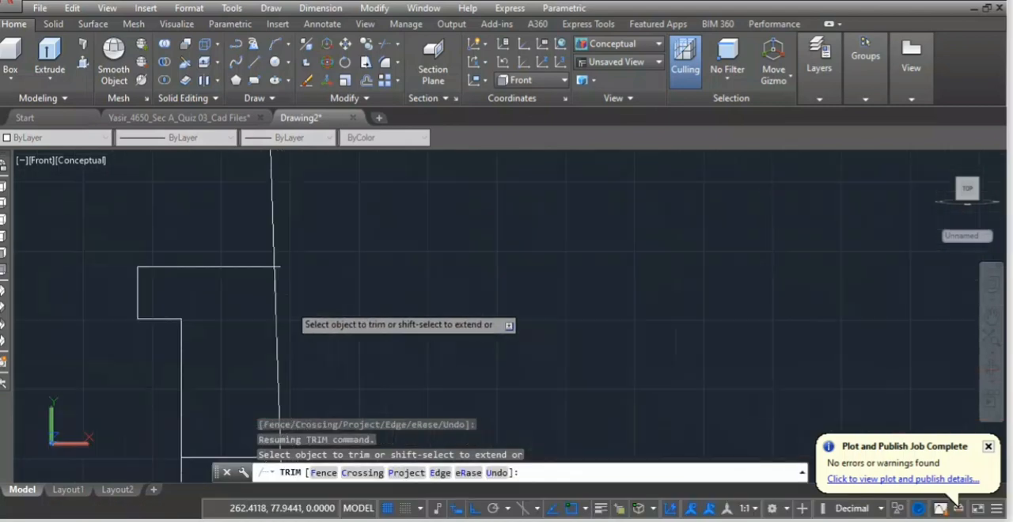
left_click(275, 249)
key("Return")
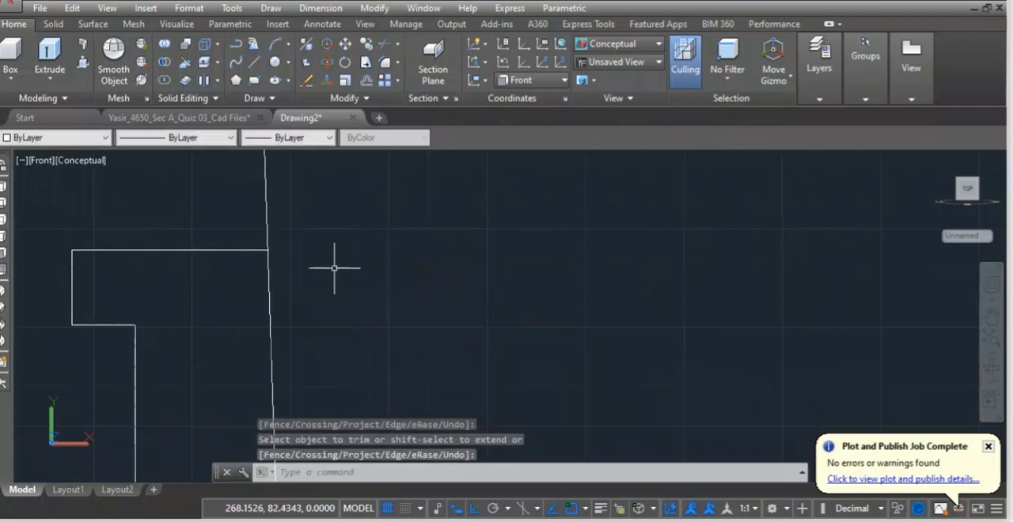
Copy the tapered construction line about 119.5 horizontally to the right, using the middle line's right end as base point.
scroll(361, 310, "down", 4)
scroll(396, 324, "down", 4)
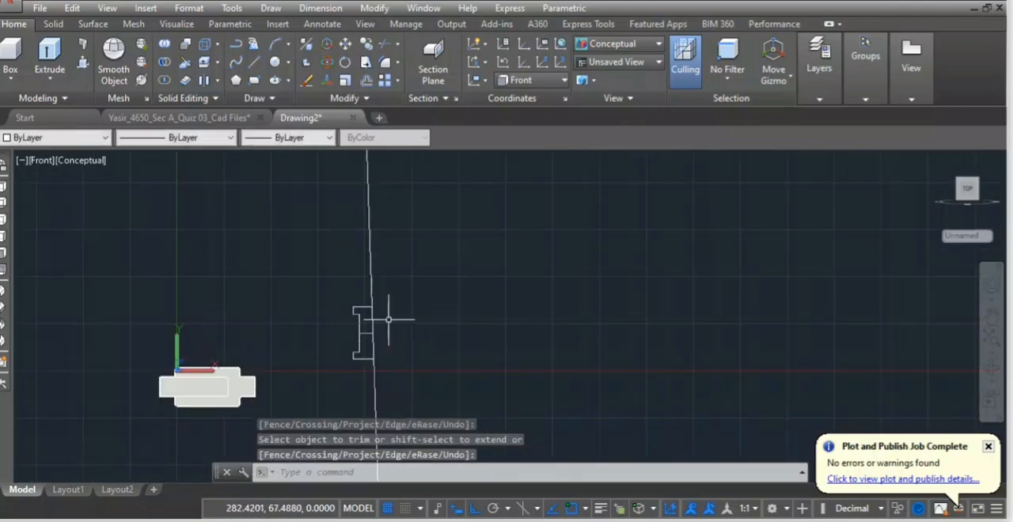
scroll(389, 320, "up", 3)
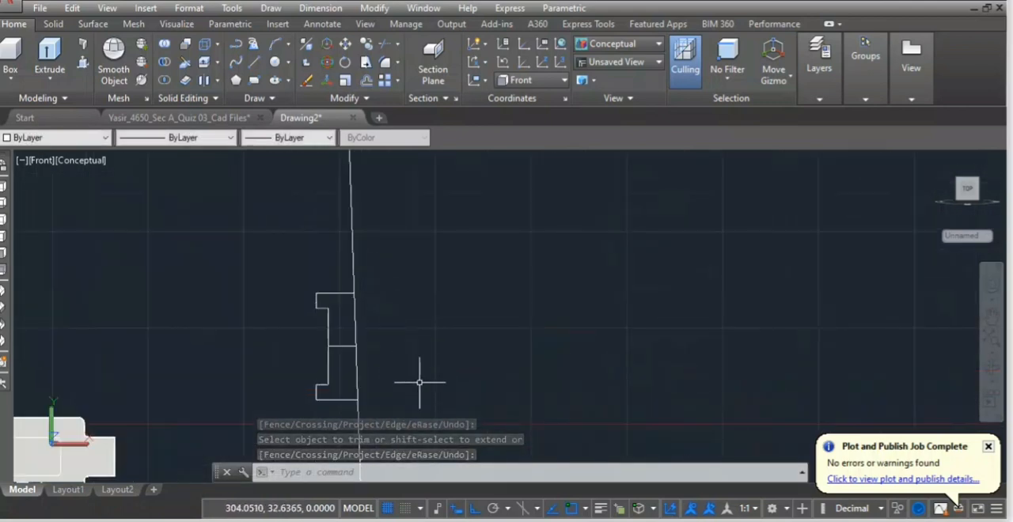
type("co")
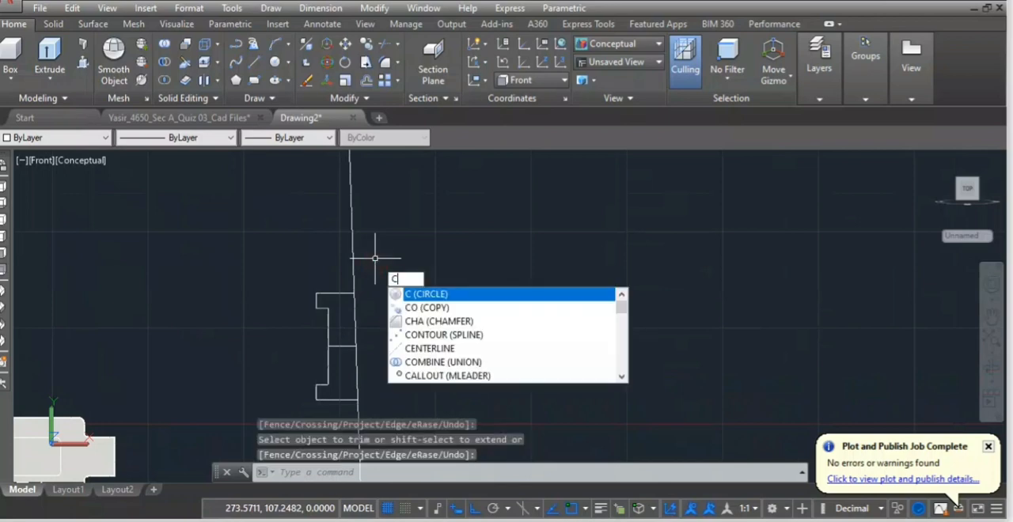
key("Return")
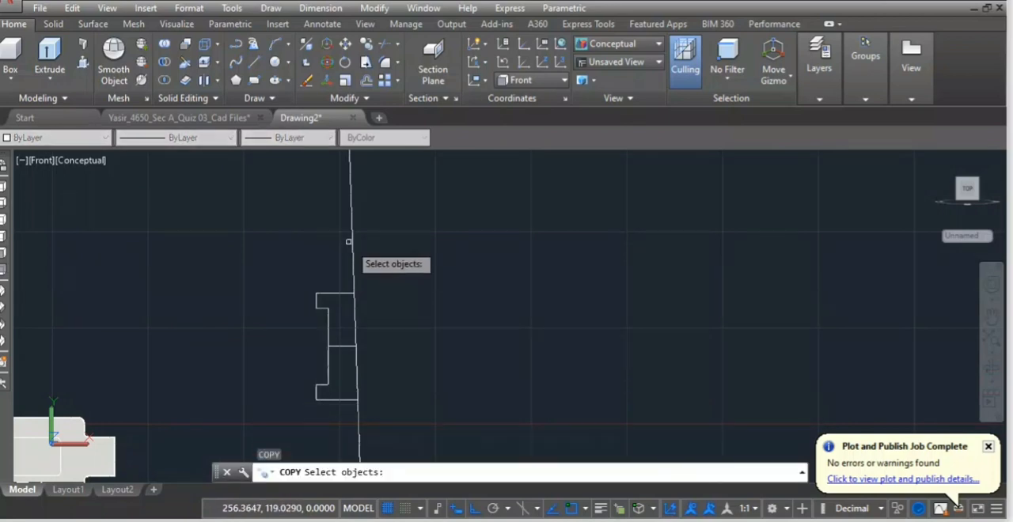
left_click(354, 253)
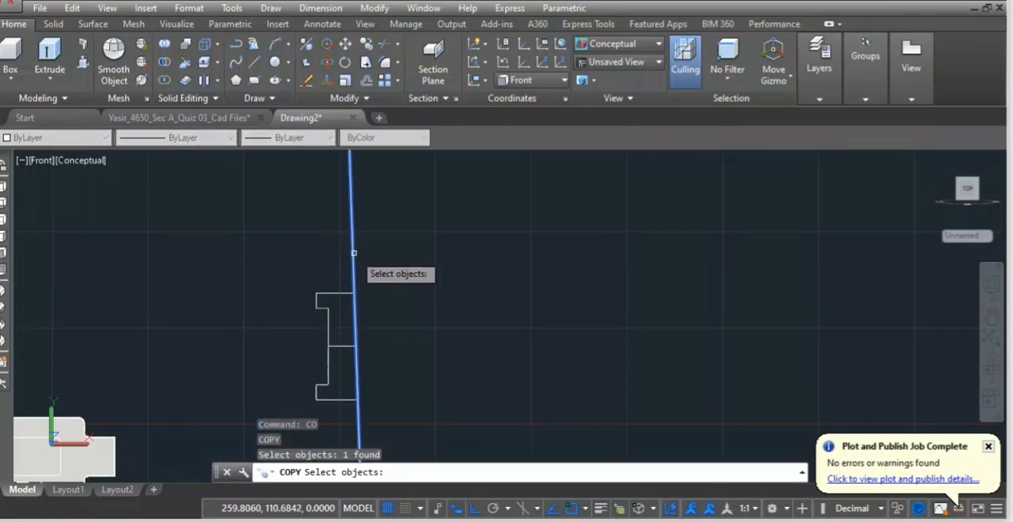
key("Return")
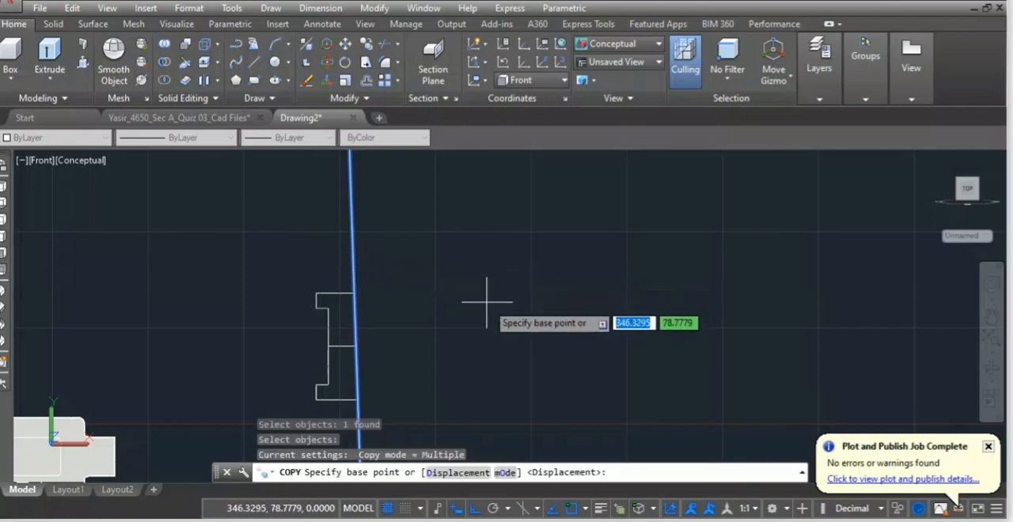
left_click(355, 346)
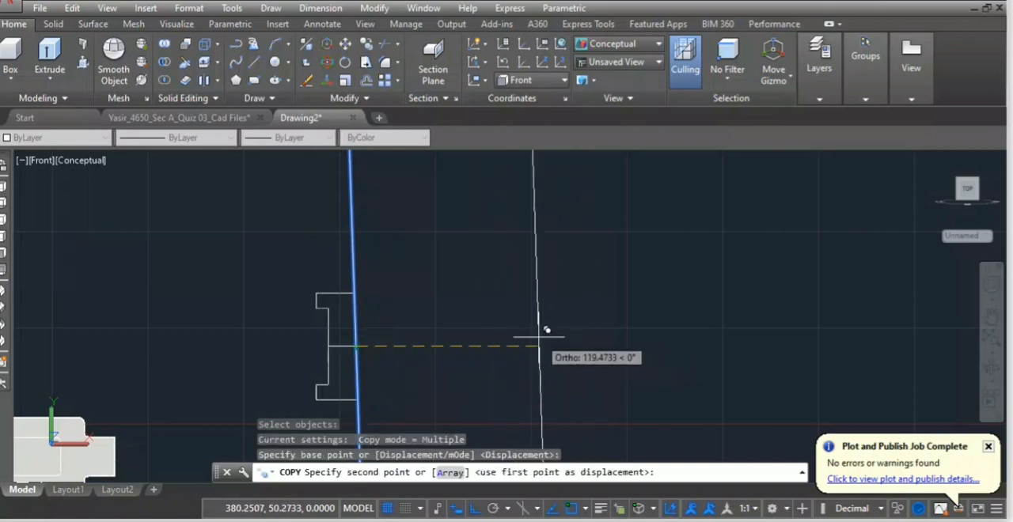
left_click(539, 338)
key("Return")
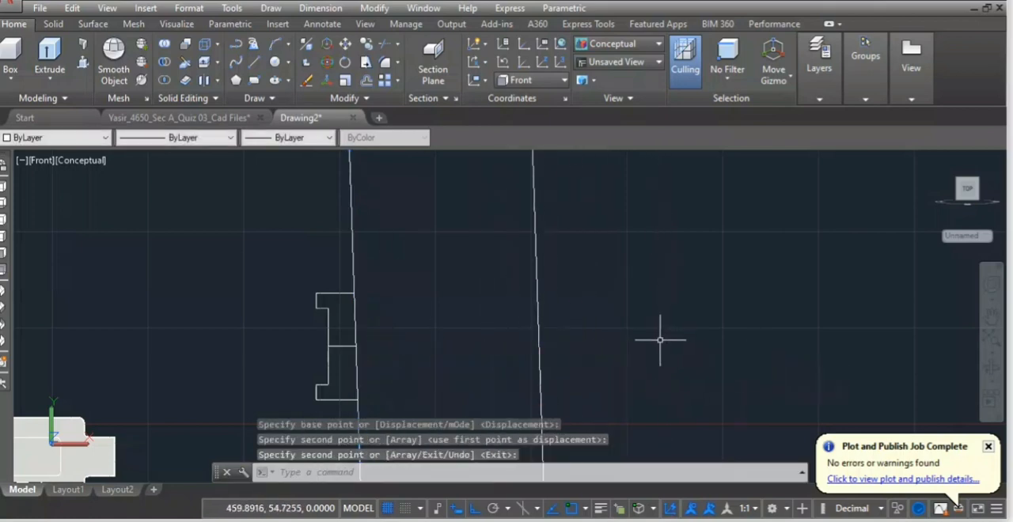
Draw a 14.5 horizontal line to the right from the midpoint of the copied tapered construction line for the cotter's width.
scroll(656, 344, "down", 5)
scroll(613, 364, "up", 2)
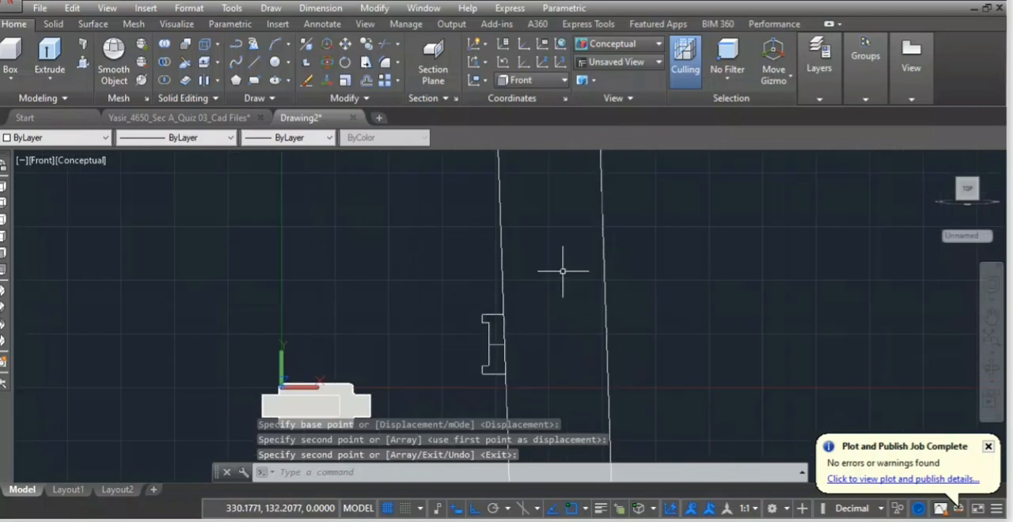
left_click(254, 63)
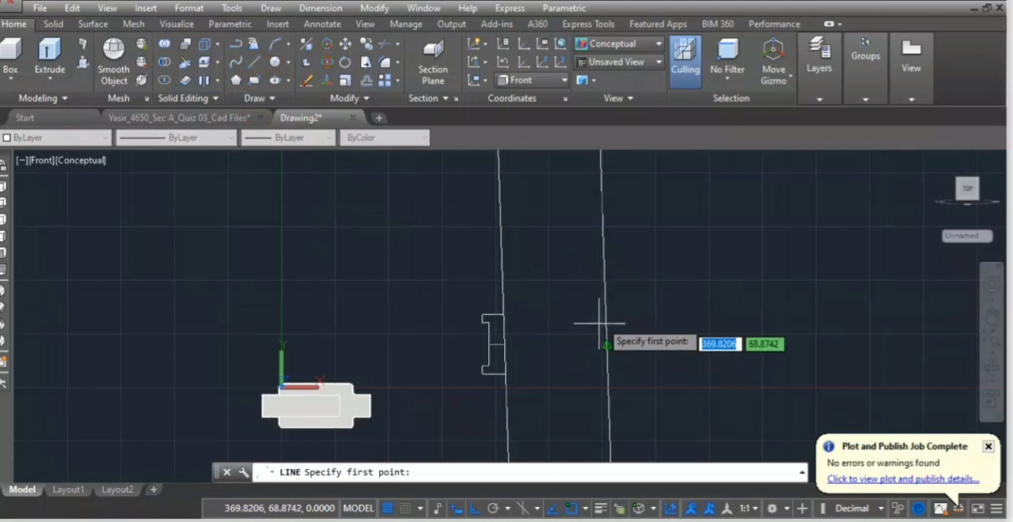
left_click(608, 345)
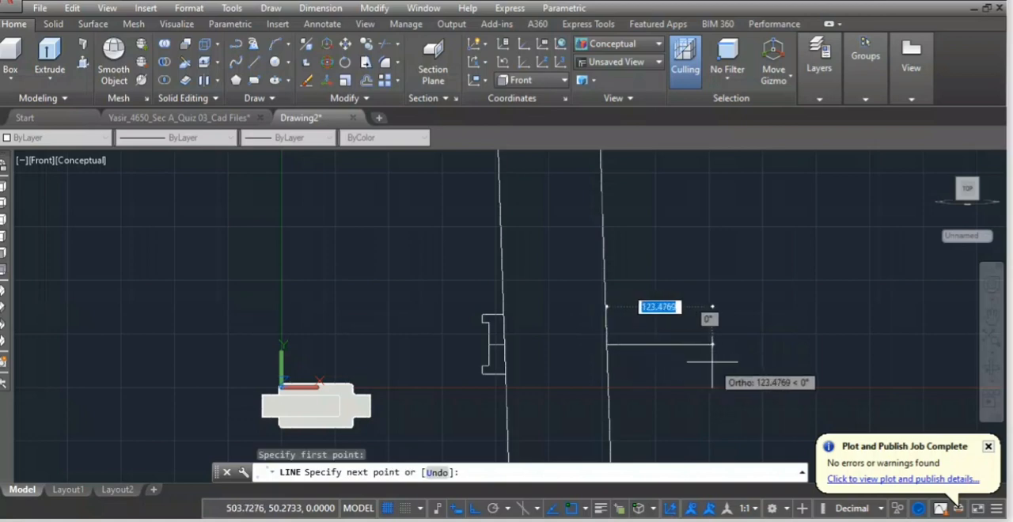
type("14")
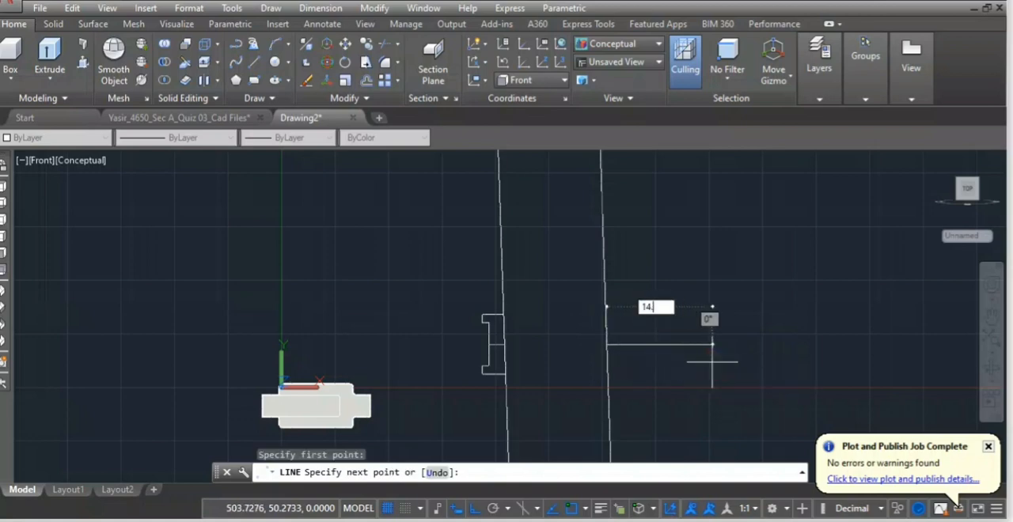
type(".5")
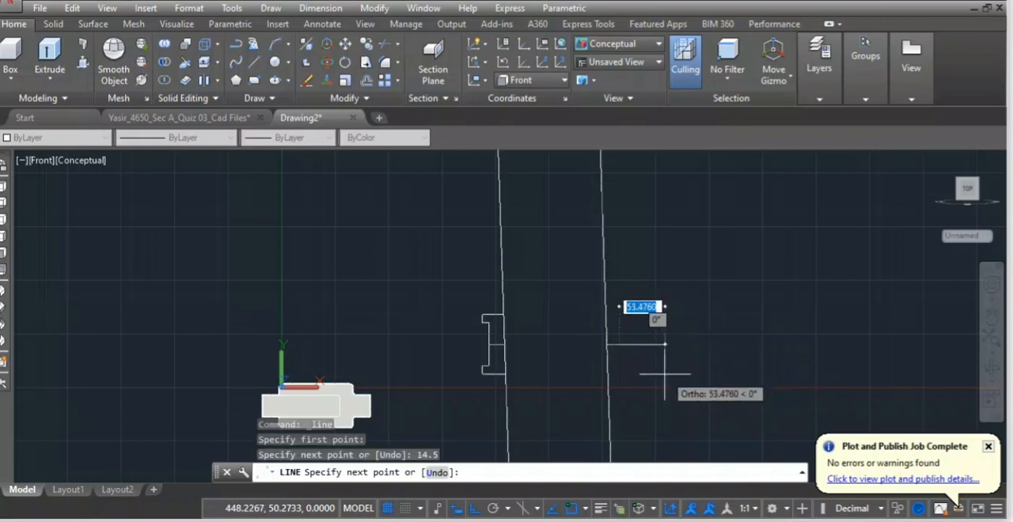
key("Return")
key("Return")
scroll(626, 346, "up", 5)
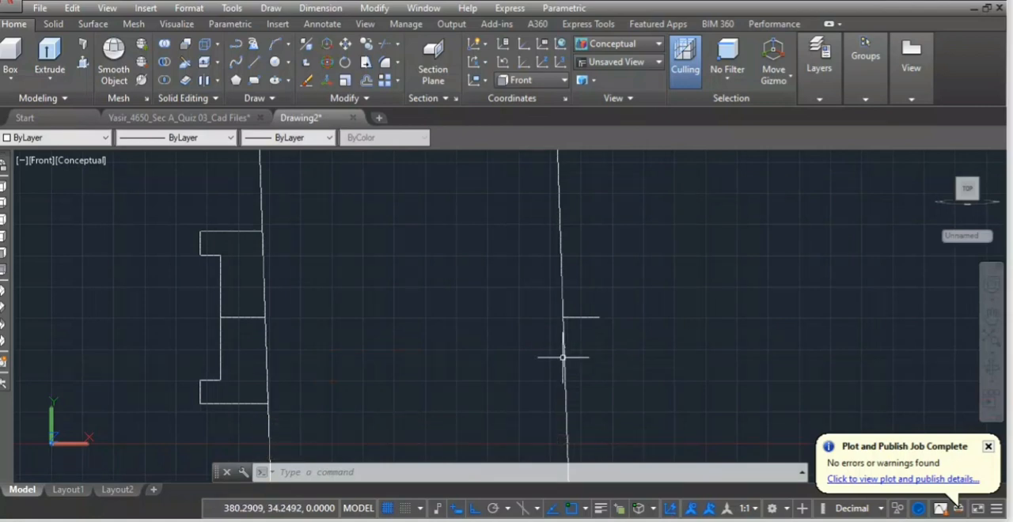
key("Return")
left_click(600, 318)
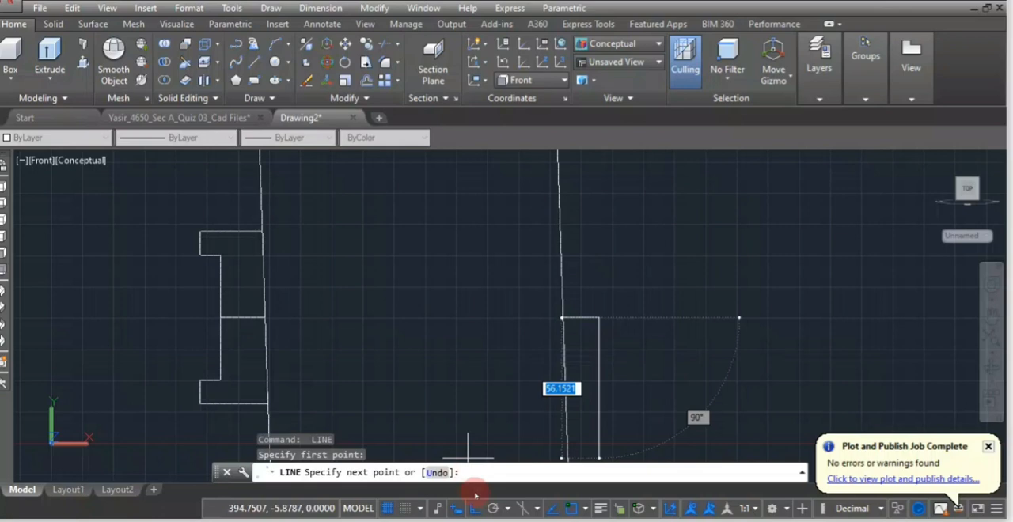
key("Escape")
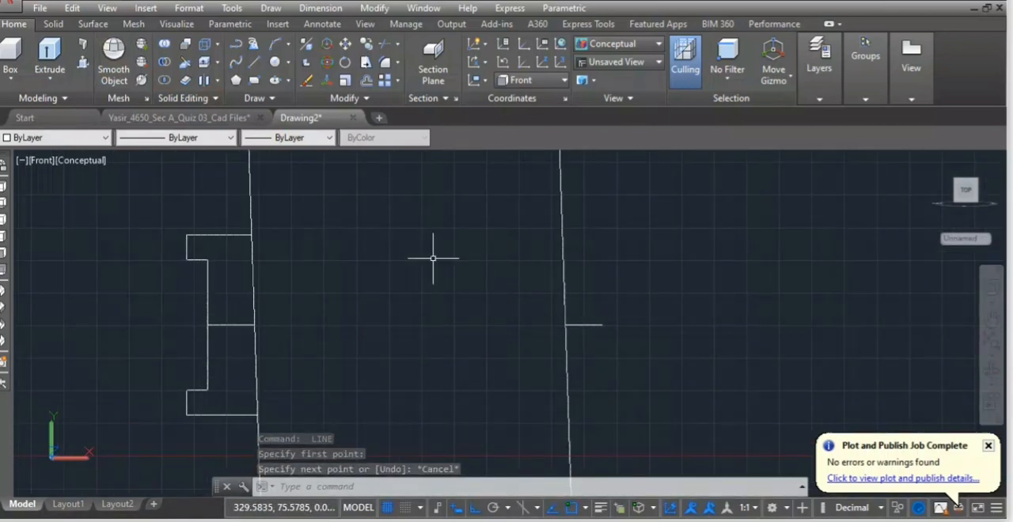
Offset the cotter's 14.5 horizontal line by 43.75 both upward and downward.
type("o")
key("Return")
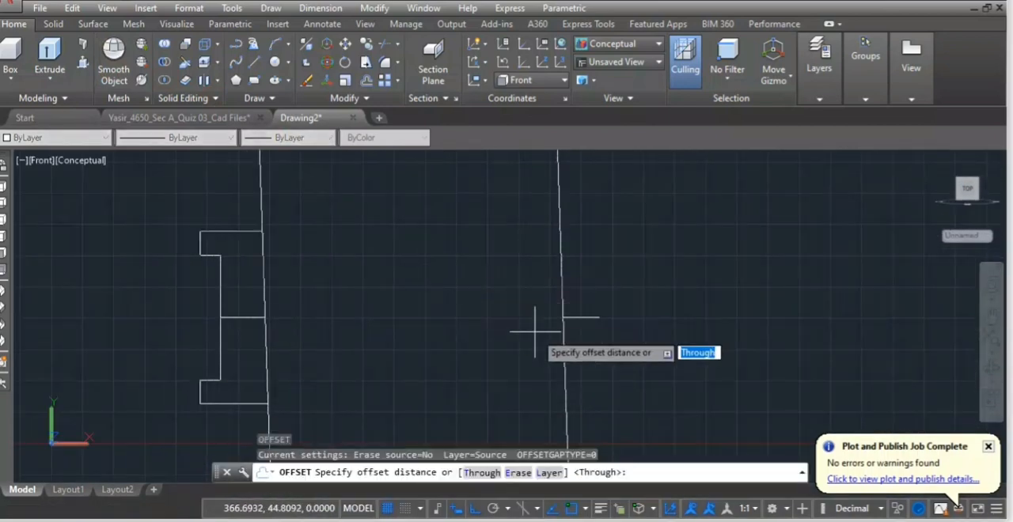
key("Return")
left_click(568, 319)
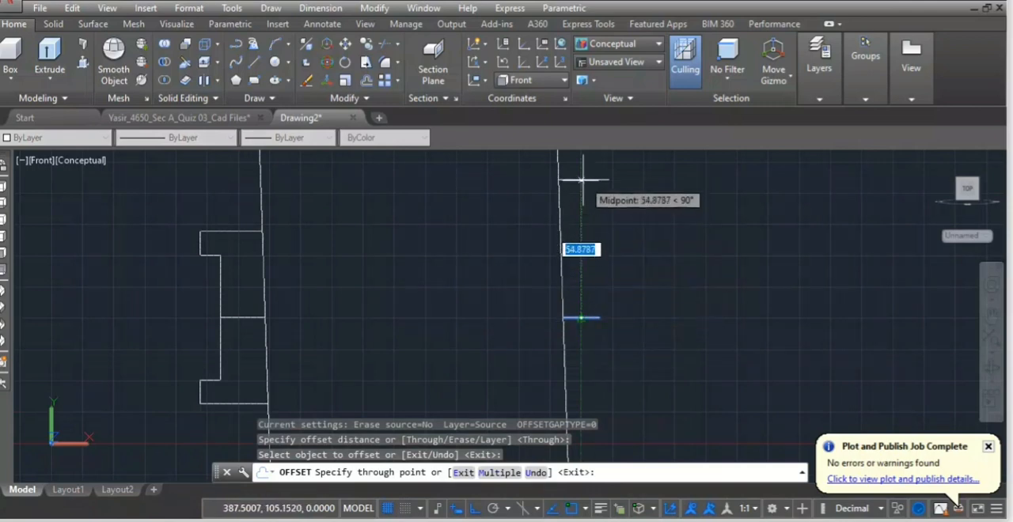
type("43.")
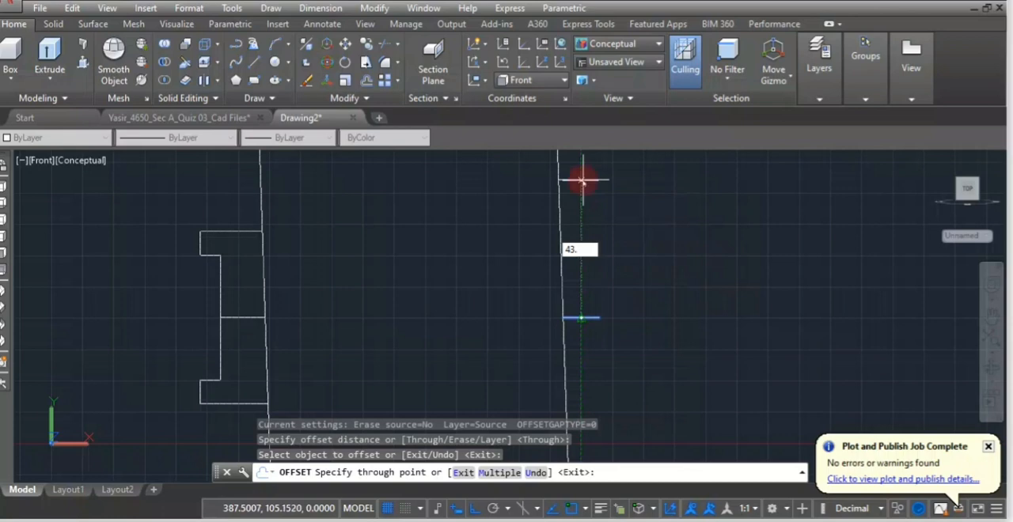
key("Return")
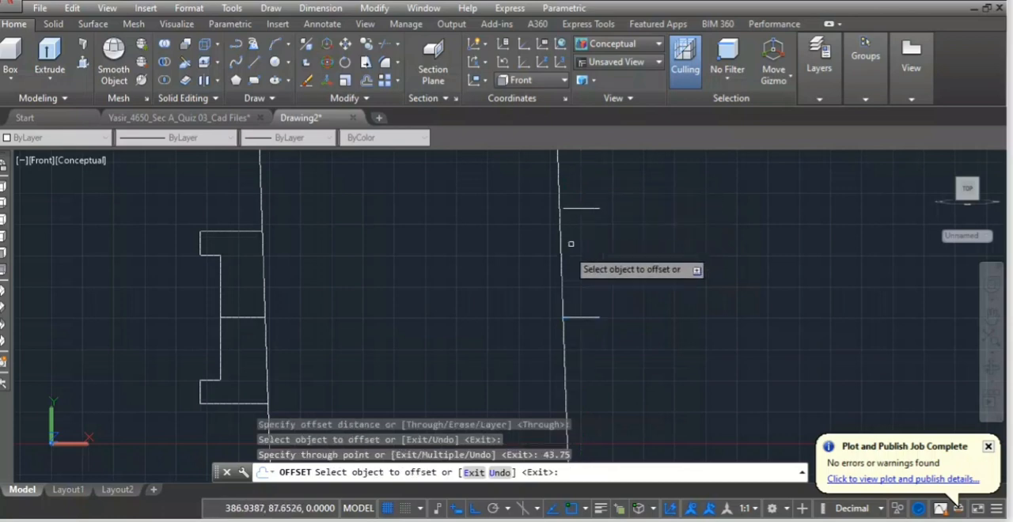
left_click(584, 318)
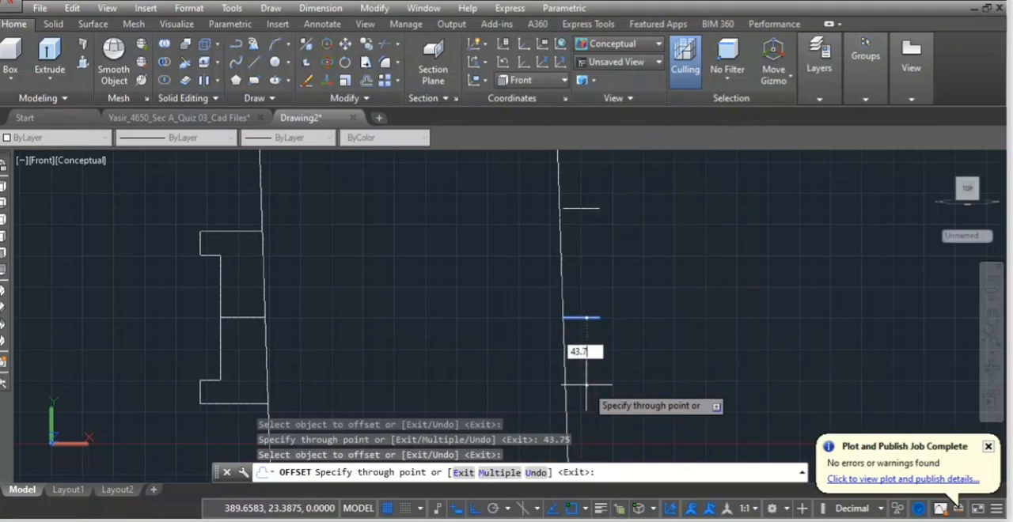
key("Return")
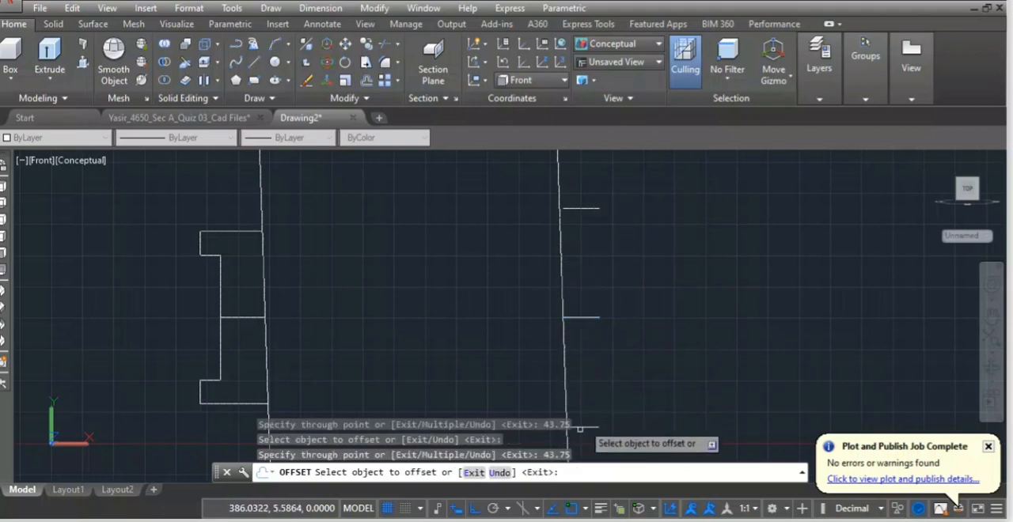
scroll(587, 400, "down", 3)
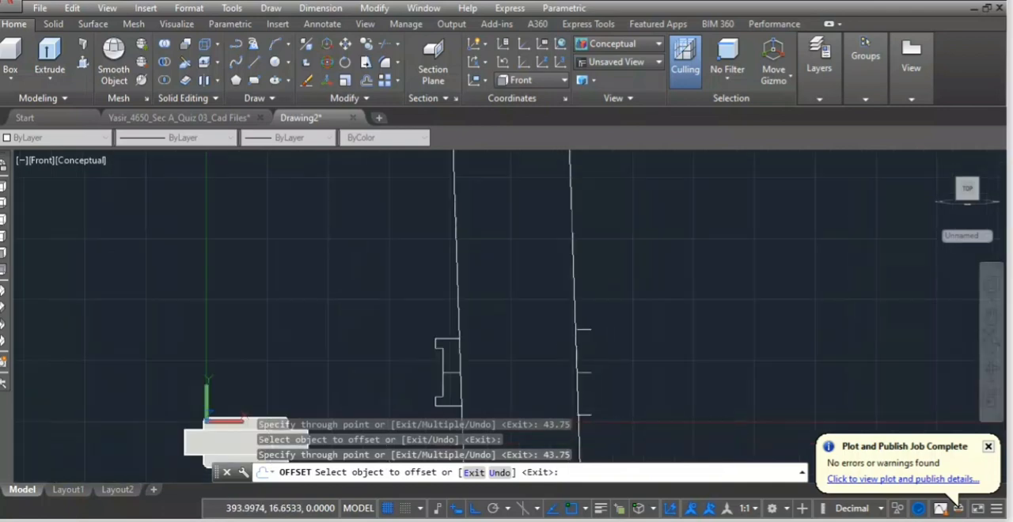
scroll(584, 377, "up", 3)
key("Escape")
Stretch the left end of the cotter's upper line about 18.3 to the left so it crosses the tapered construction line.
scroll(573, 278, "up", 3)
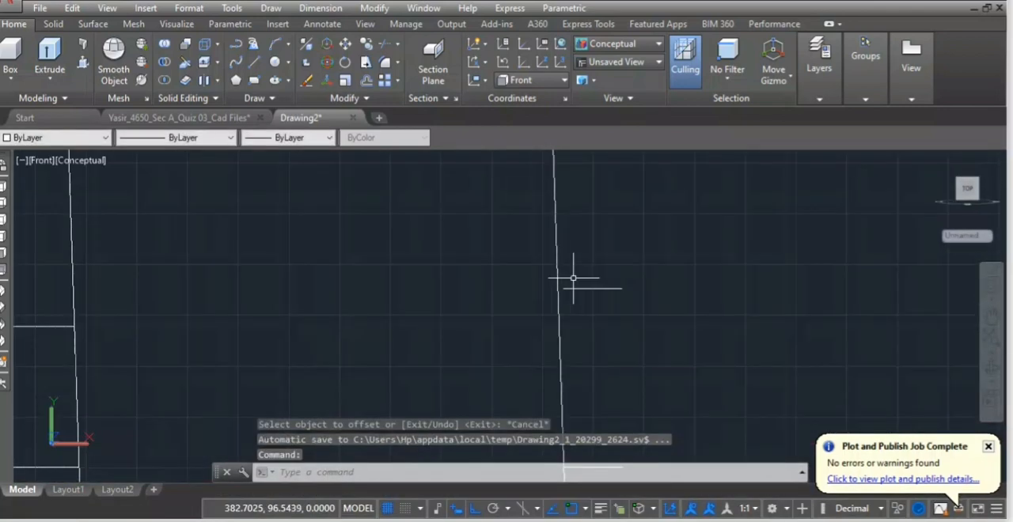
left_click(564, 289)
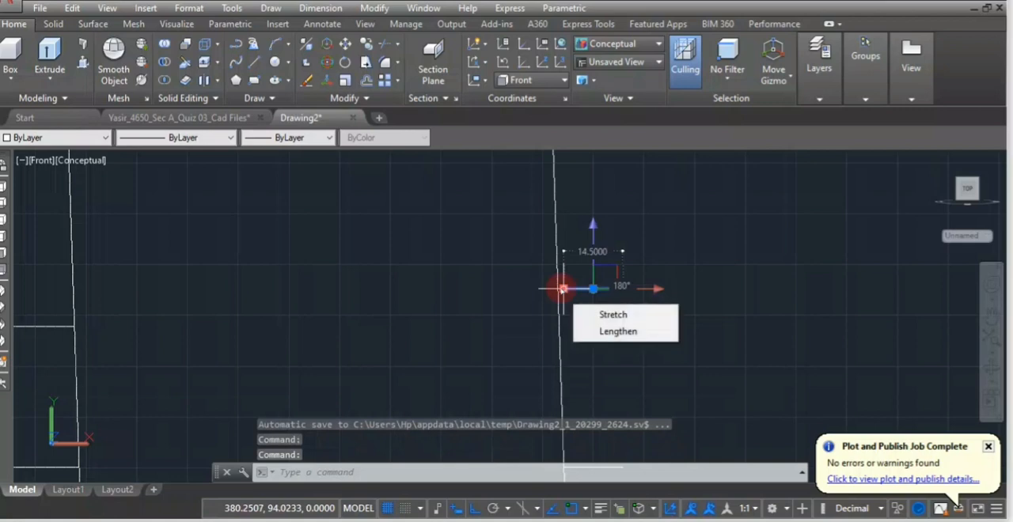
left_click(563, 289)
left_click(489, 289)
mouse_move(489, 289)
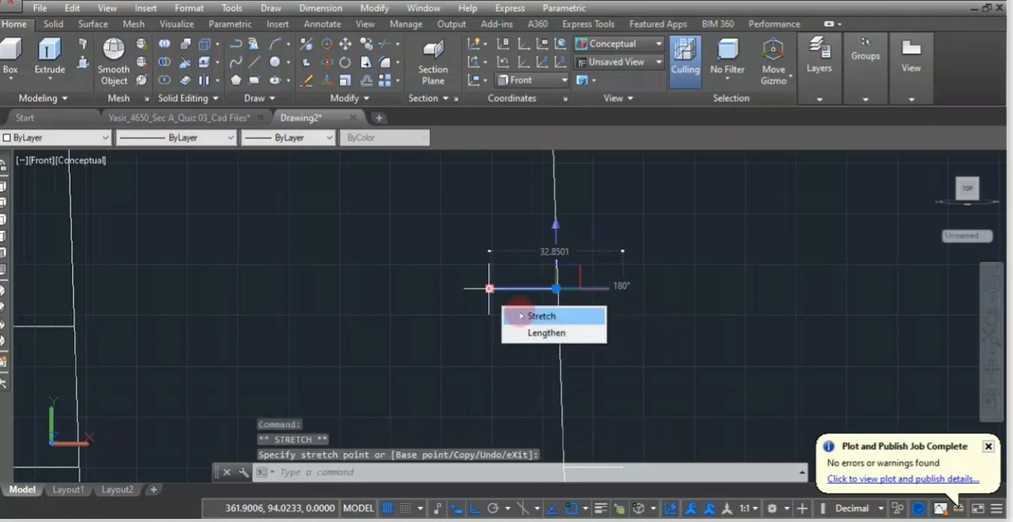
scroll(468, 320, "down", 4)
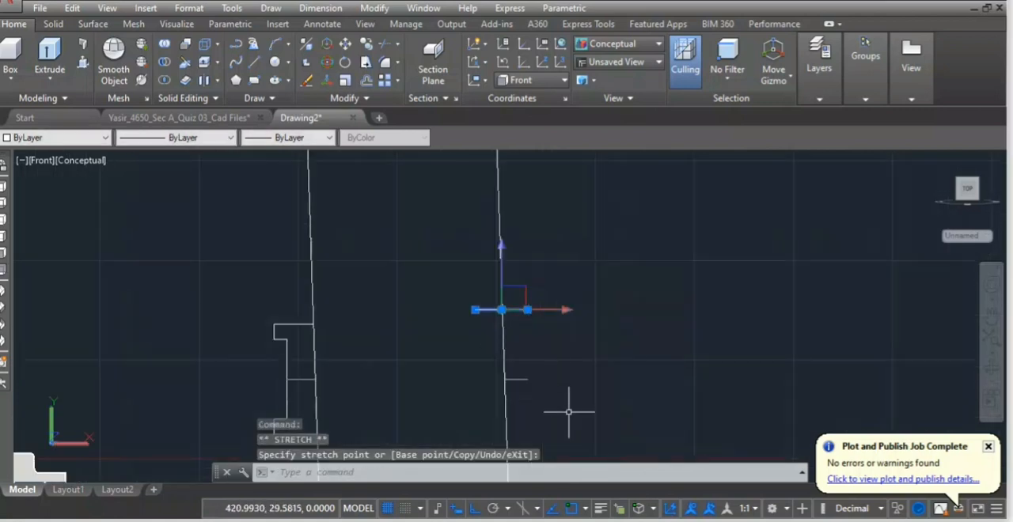
key("Escape")
scroll(543, 340, "up", 3)
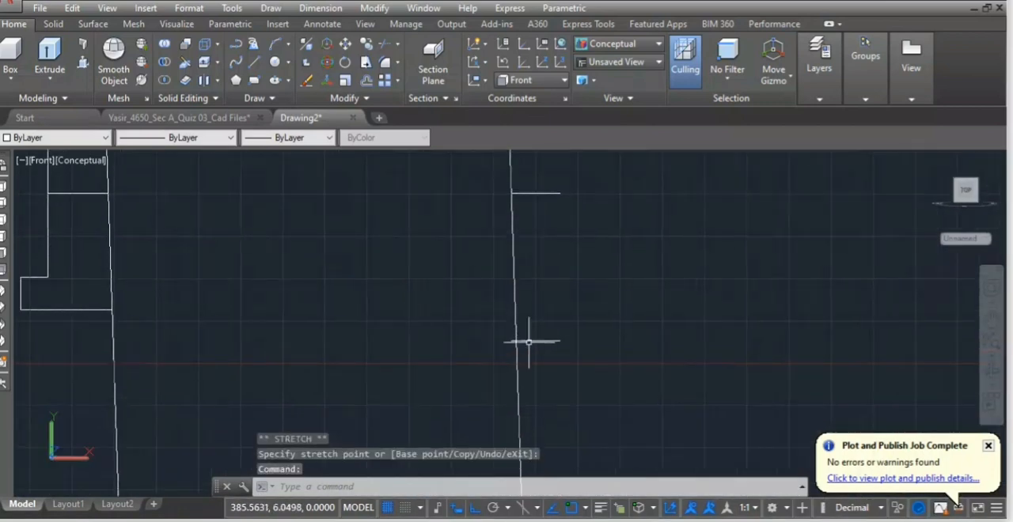
key("Escape")
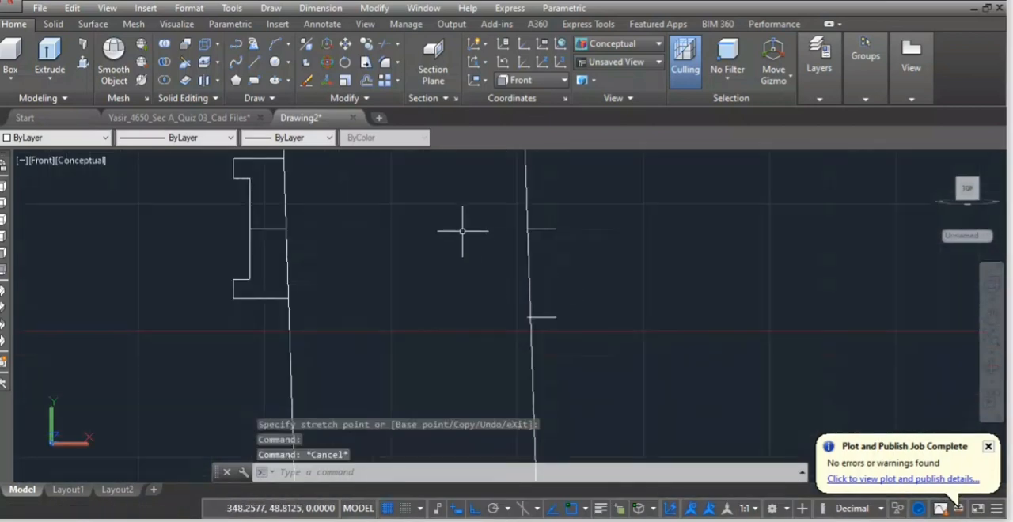
Draw a vertical line joining the right ends of the cotter's lower and upper horizontal lines.
middle_click_drag(462, 231, 450, 278)
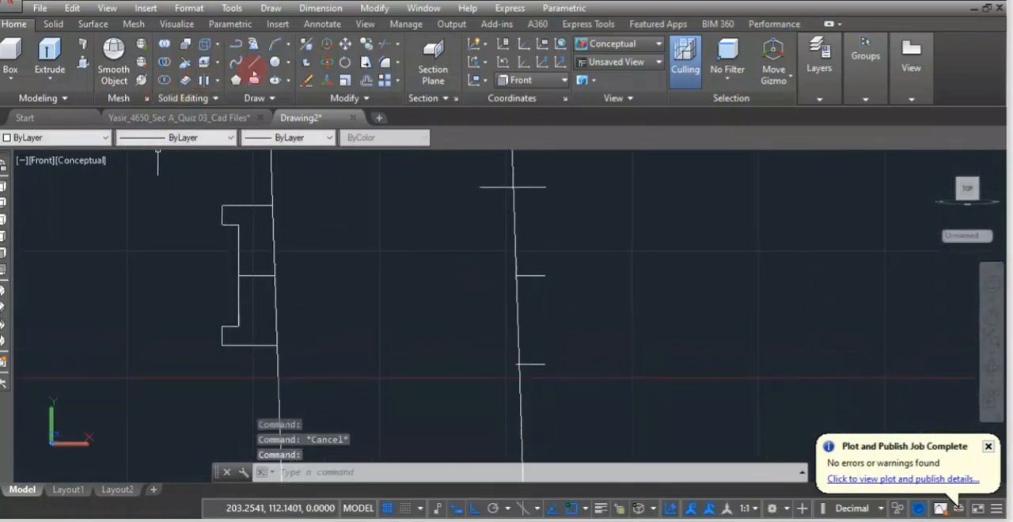
left_click(255, 63)
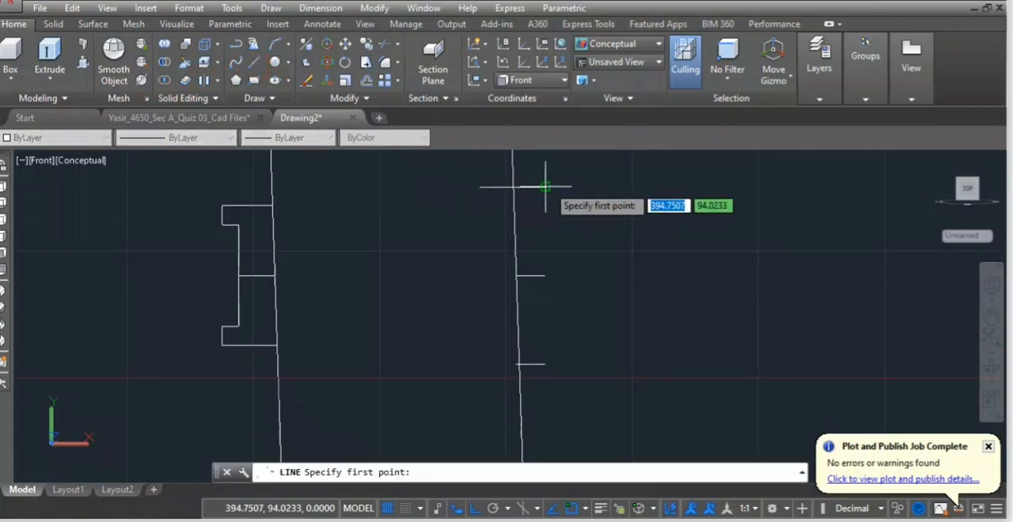
left_click(545, 365)
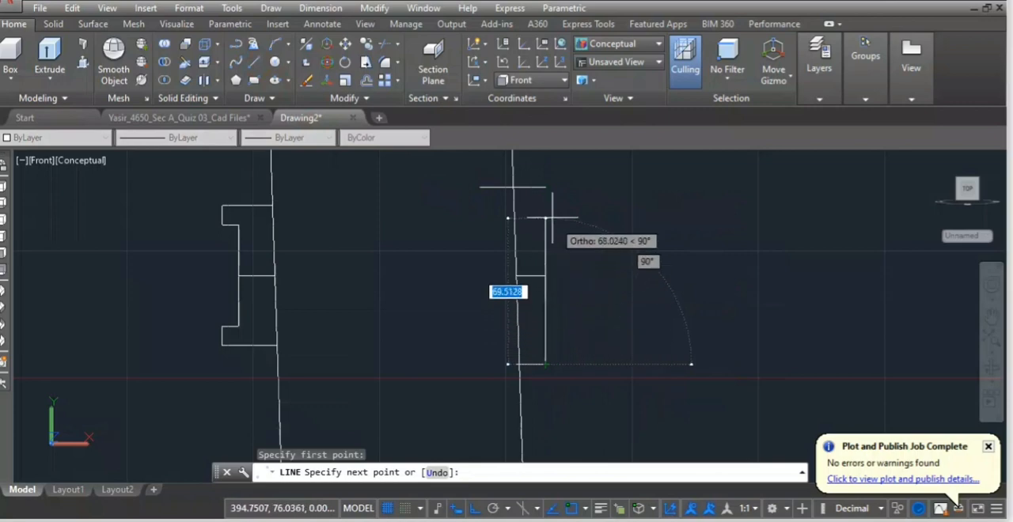
left_click(545, 187)
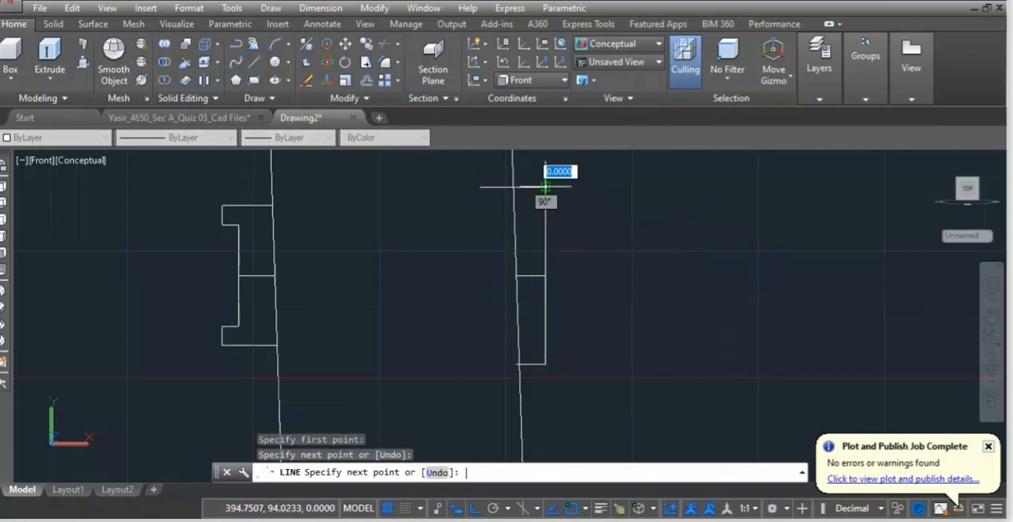
key("Return")
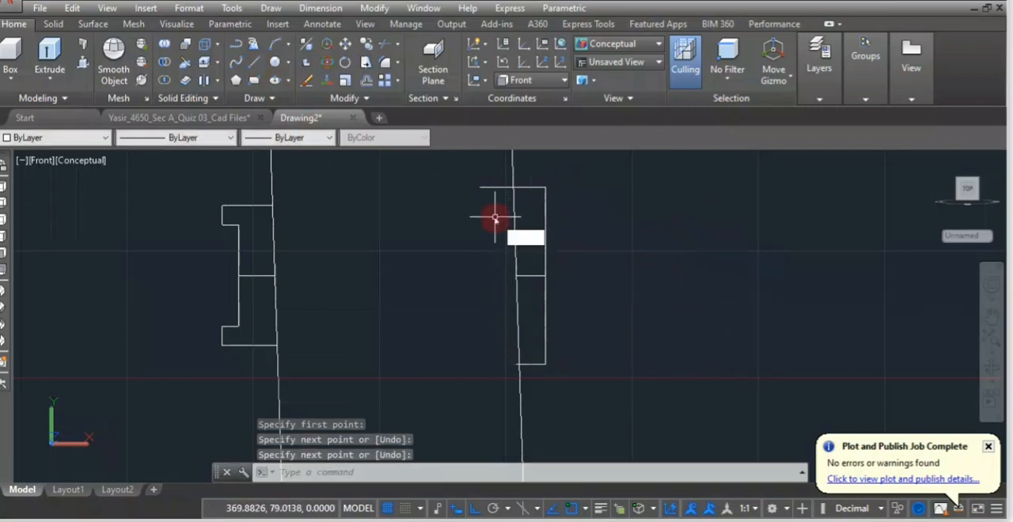
Trim the left overhangs of the cotter's horizontal lines and the tapered line's excess above and below the cotter.
type("TR")
key("Return")
key("Return")
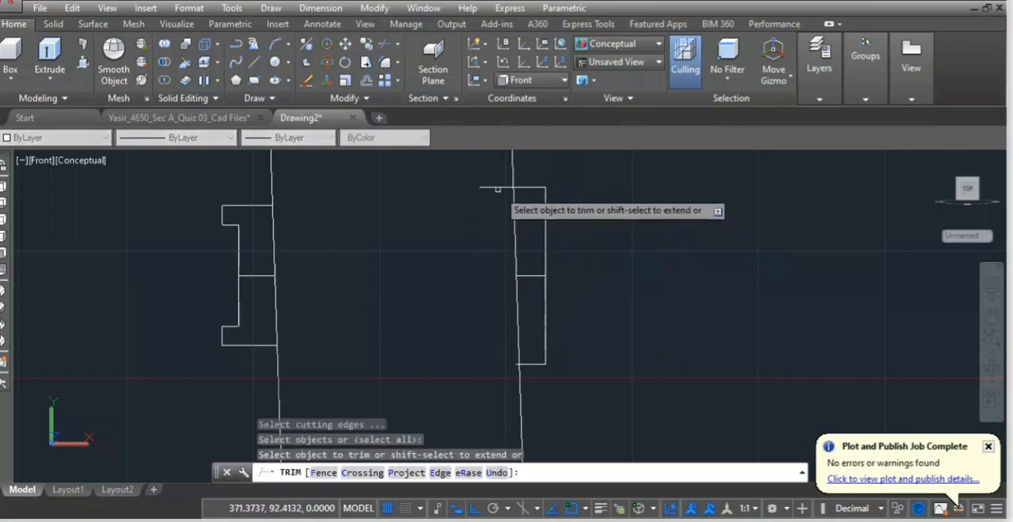
left_click(497, 189)
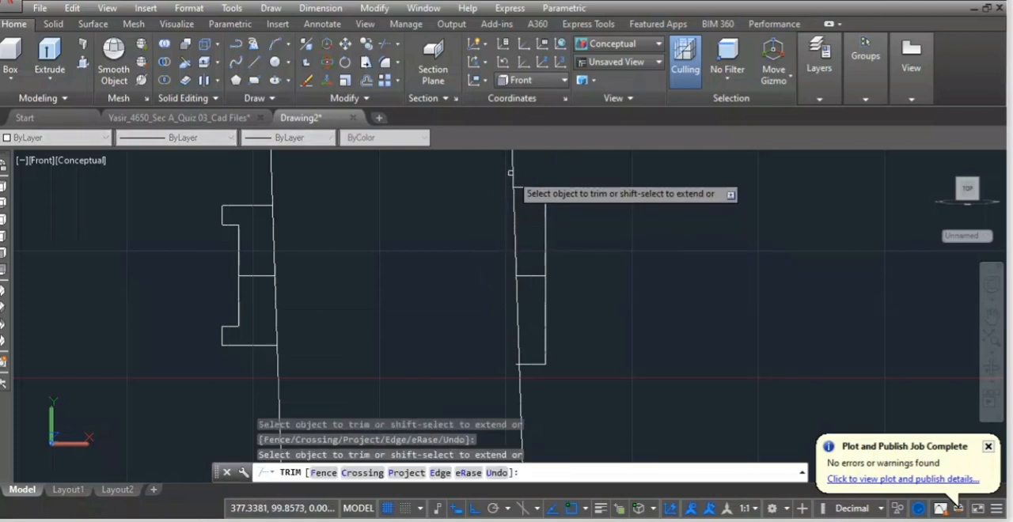
left_click(515, 186)
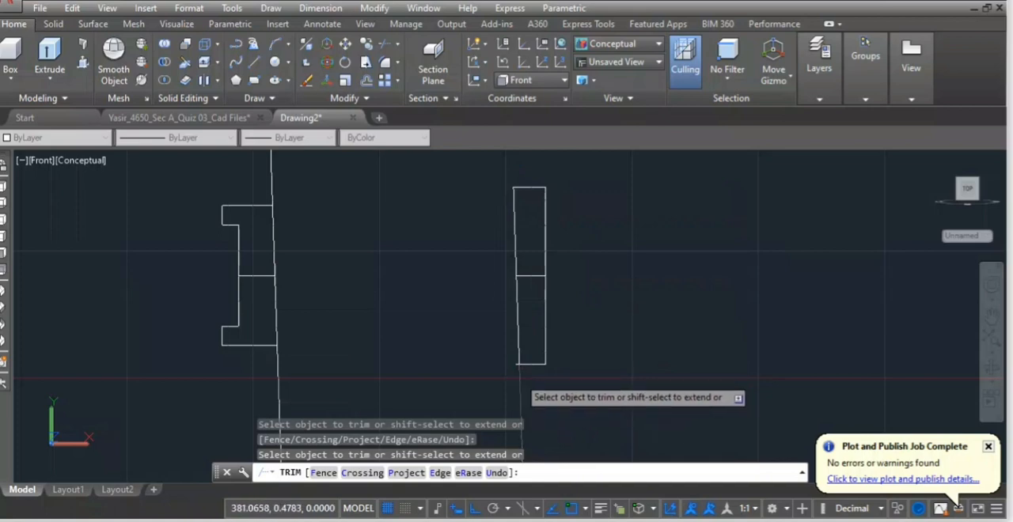
scroll(519, 364, "up", 3)
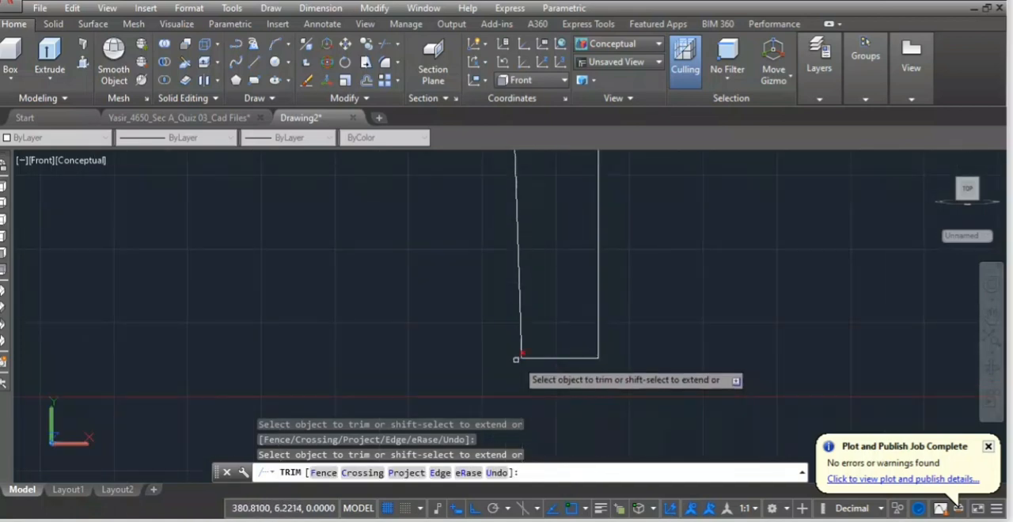
scroll(475, 341, "down", 4)
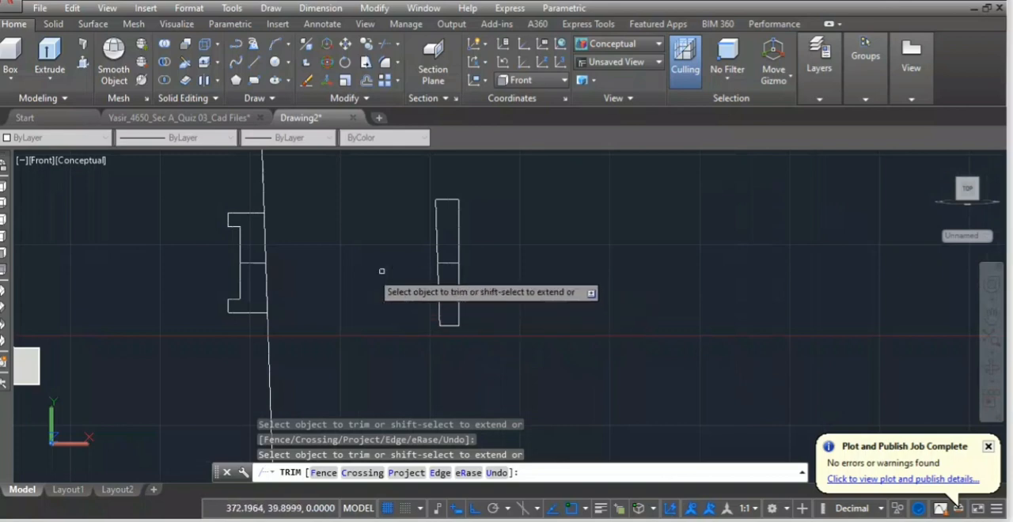
Trim the gib's tapered construction line above its top edge and below its bottom edge.
mouse_move(292, 270)
middle_mouse_down()
mouse_move(339, 298)
mouse_move(405, 313)
middle_mouse_up()
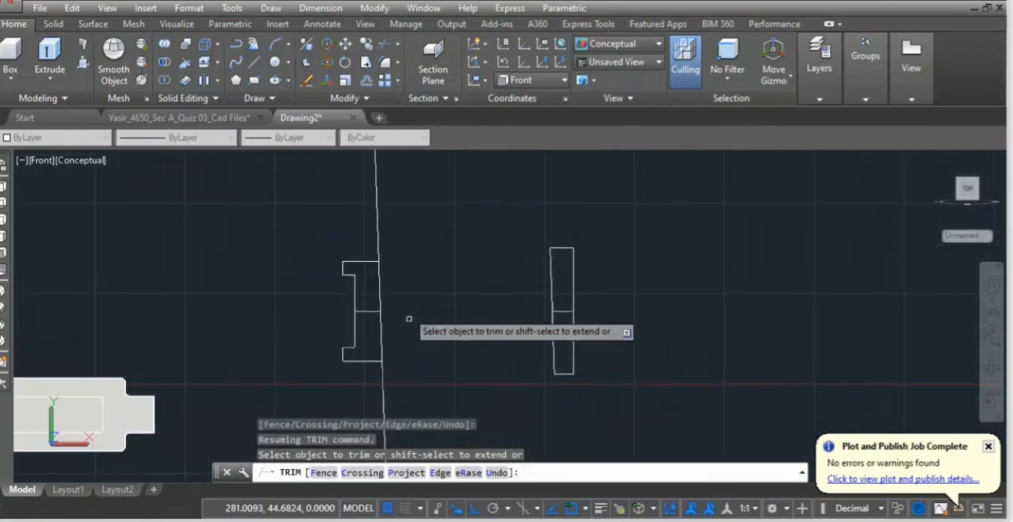
left_click(376, 248)
left_click(384, 394)
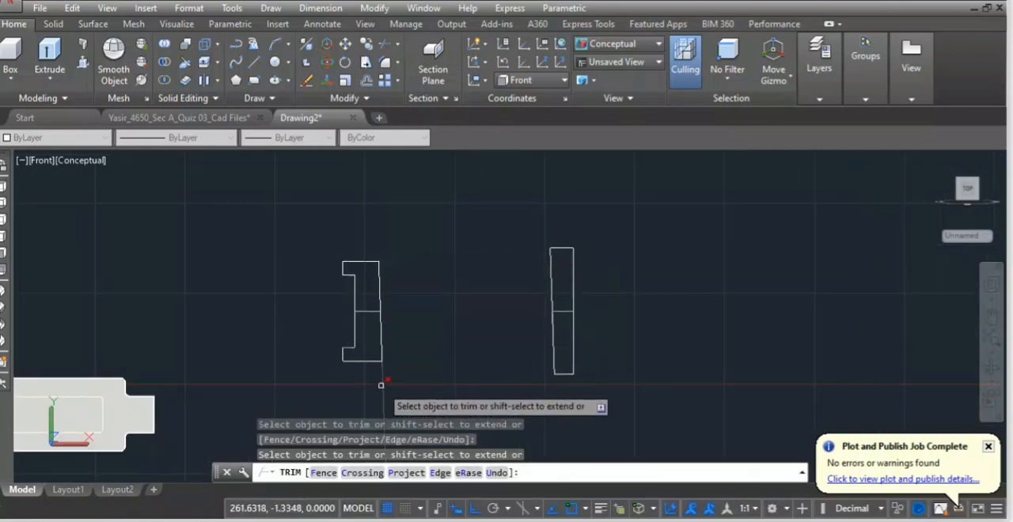
key("Escape")
Delete the horizontal middle lines inside the gib and cotter profiles, and undo the stray move.
scroll(364, 317, "up", 3)
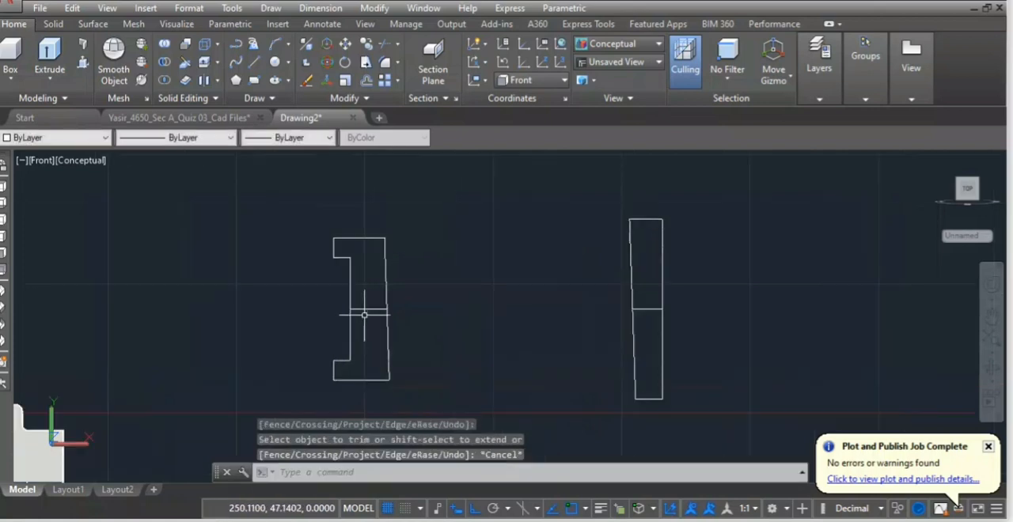
left_click(371, 306)
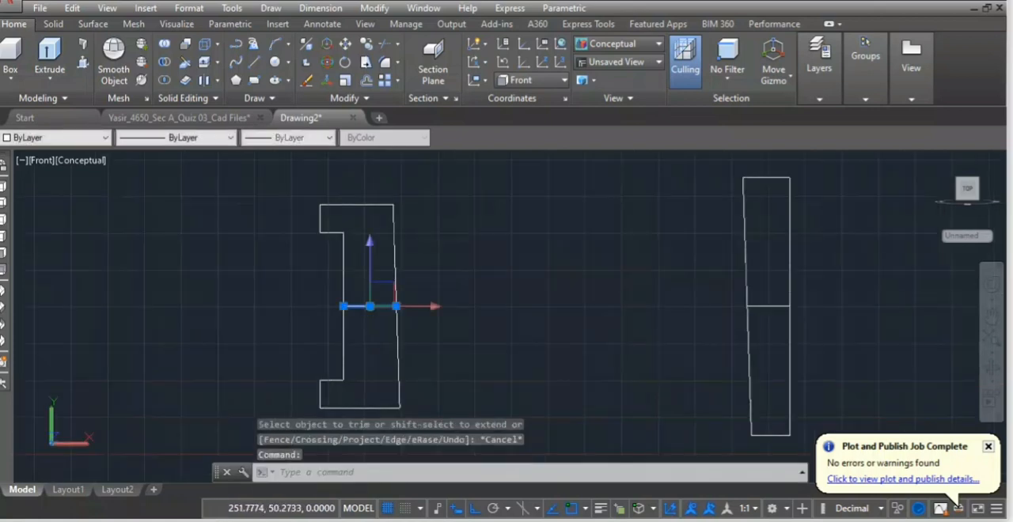
key("Delete")
key("ctrl+z")
key("ctrl+z")
key("ctrl+z")
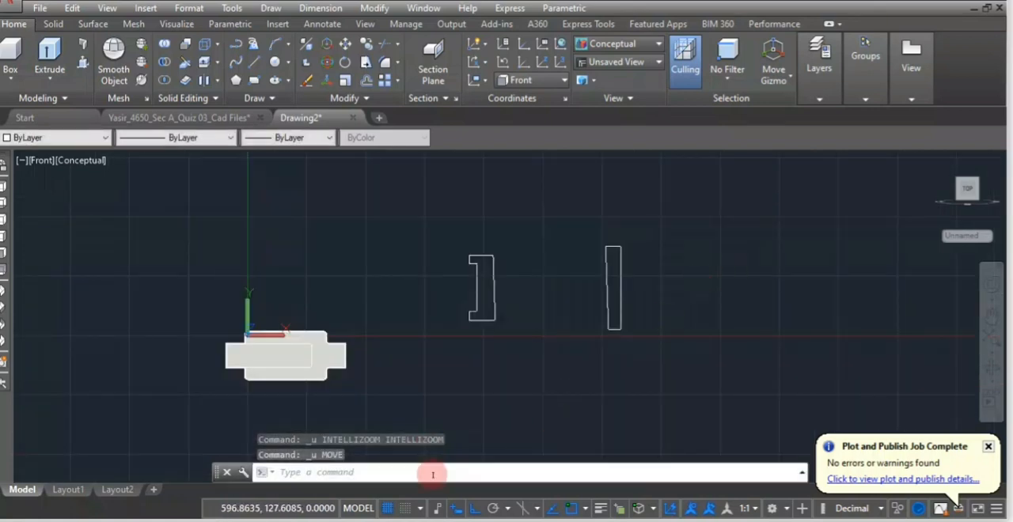
Draw a chamfer line 2 units long at 45° from the cotter's upper-left corner.
scroll(619, 248, "up", 5)
scroll(510, 357, "down", 4)
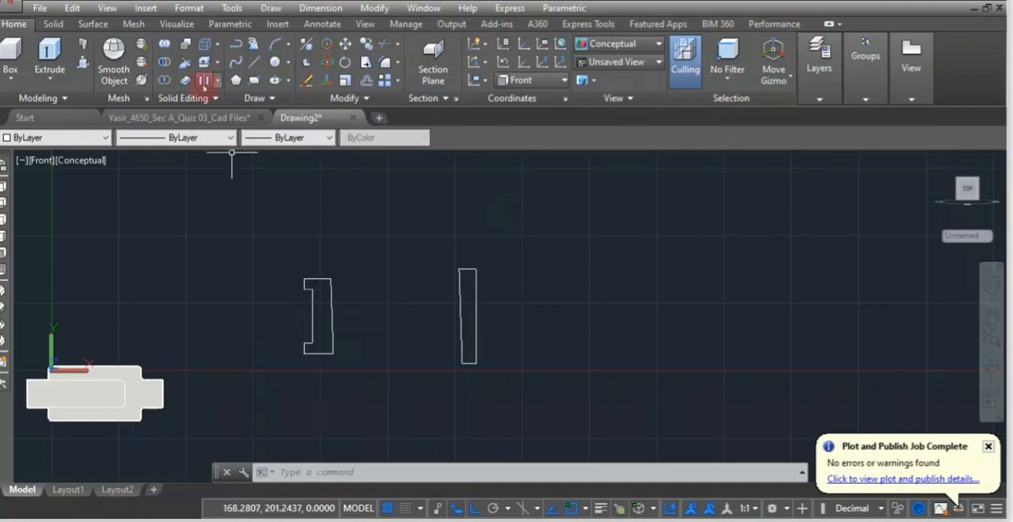
left_click(257, 63)
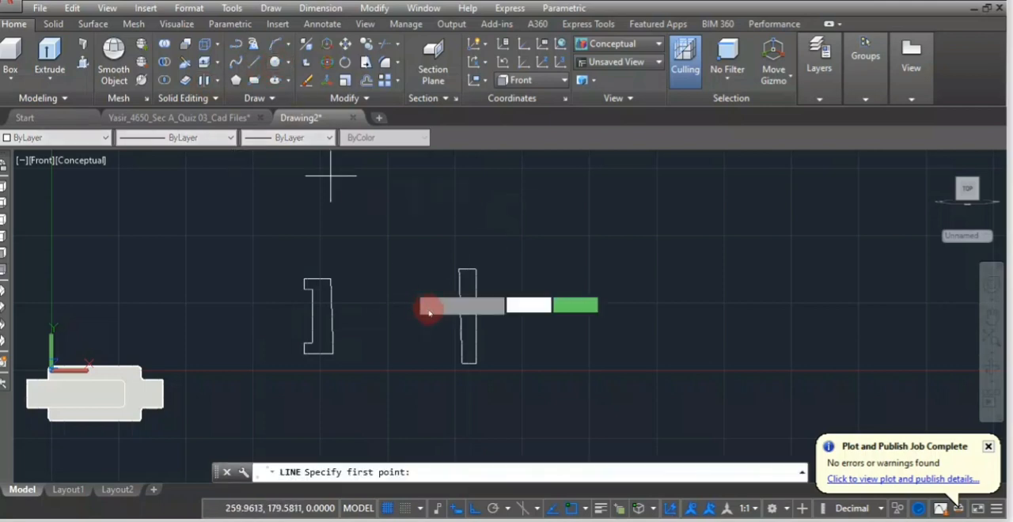
scroll(460, 269, "up", 2)
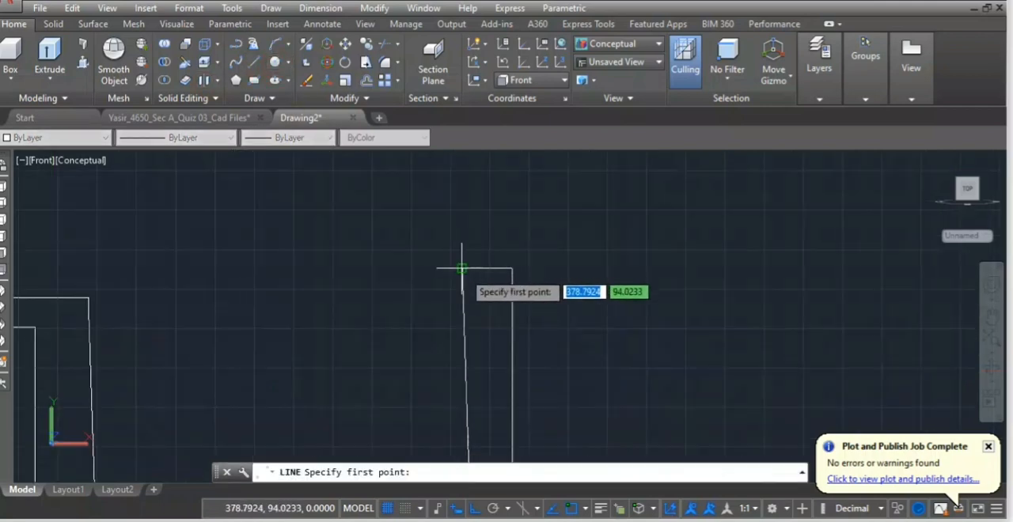
left_click(462, 269)
left_click(472, 509)
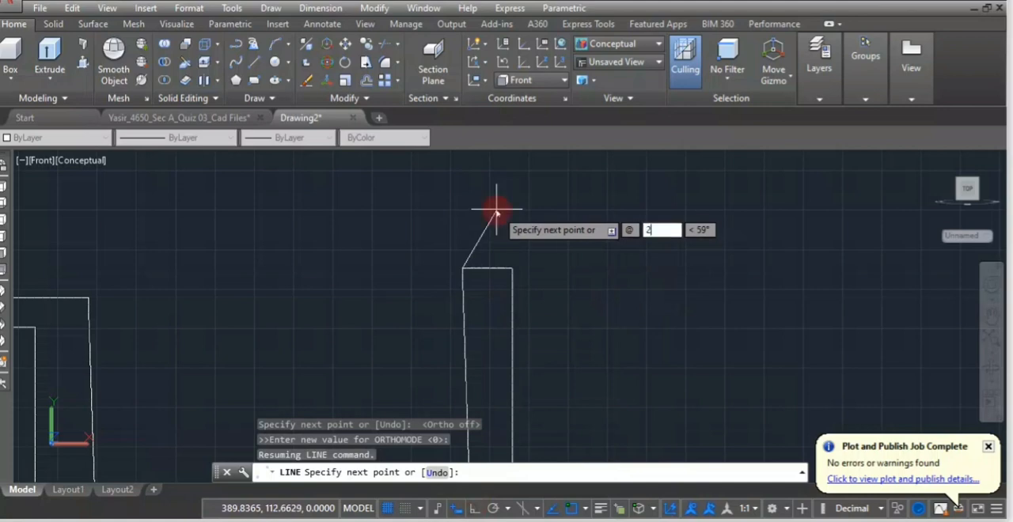
key("Tab")
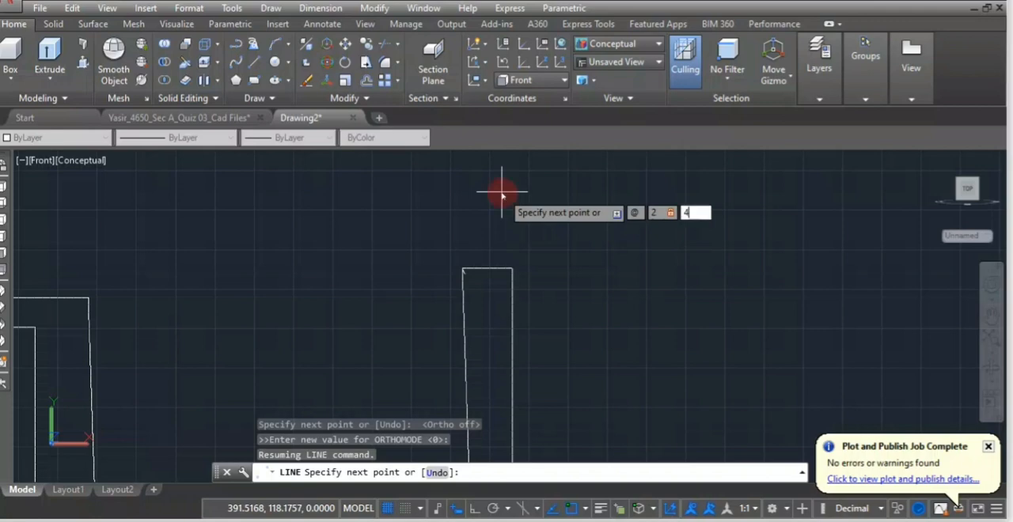
type("45")
key("Return")
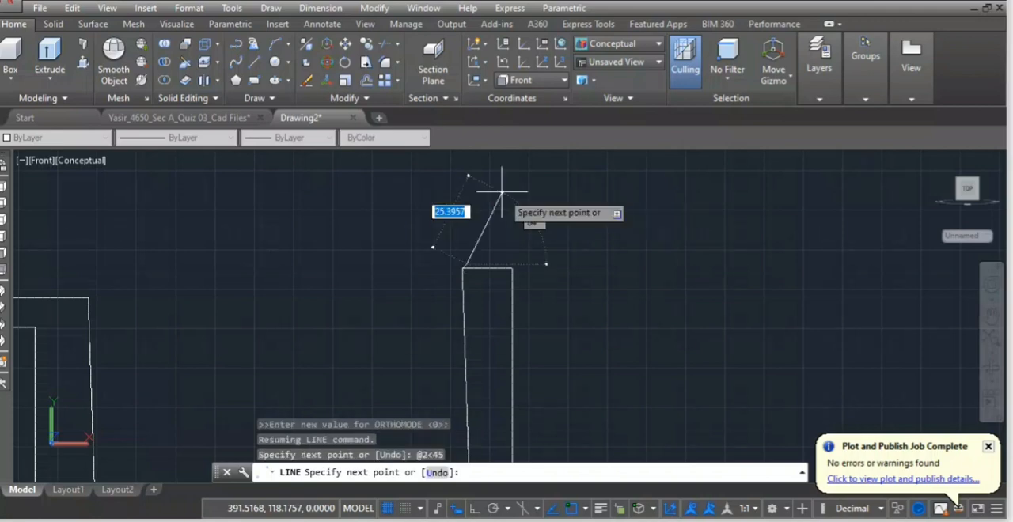
key("Return")
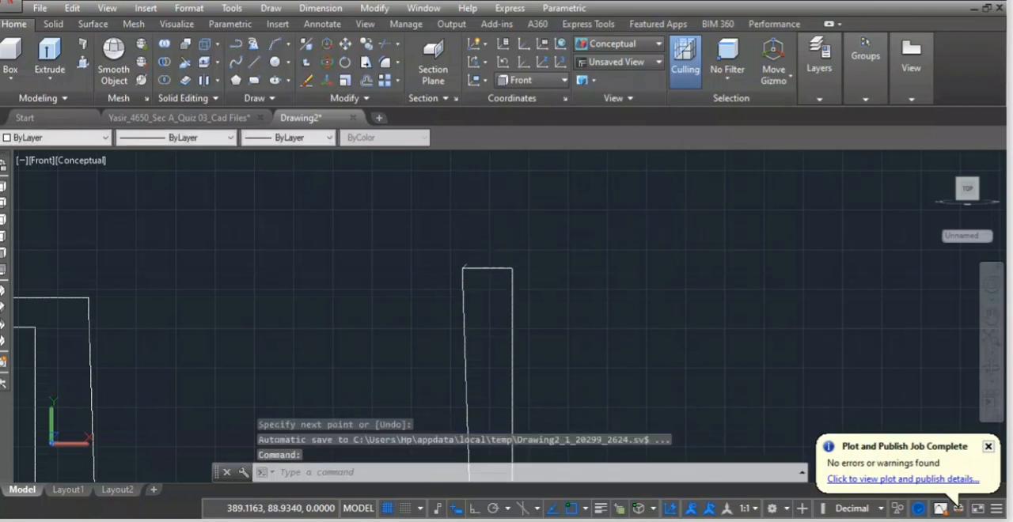
Draw a line 2 units long at 135° from the cotter's upper-right corner and connect it to the end of the left chamfer line.
key("Return")
scroll(508, 278, "up", 2)
left_click(515, 264)
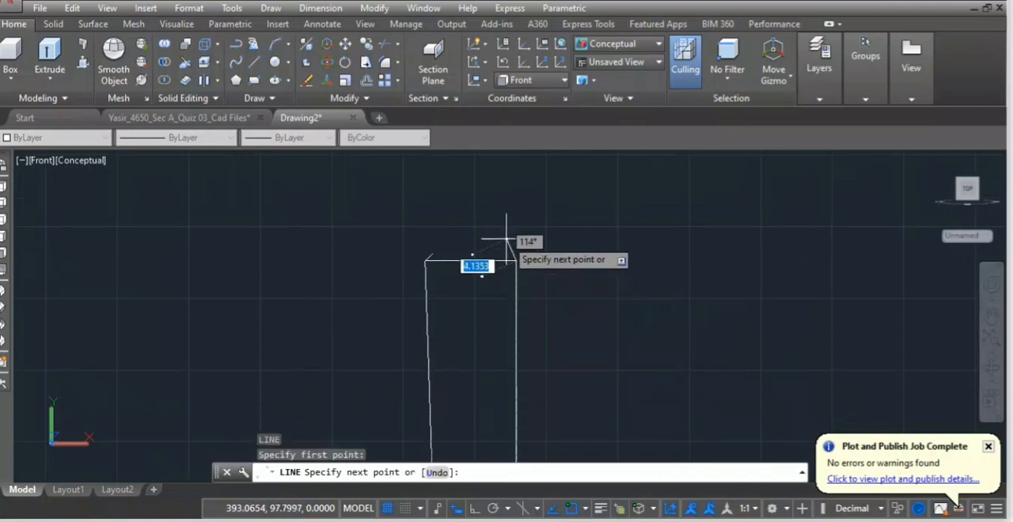
type("@")
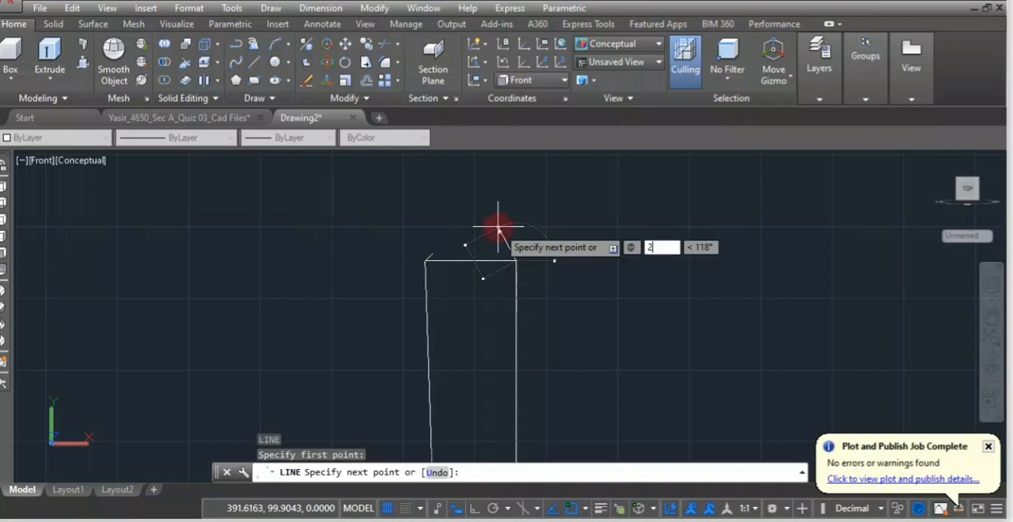
type("2")
key("Tab")
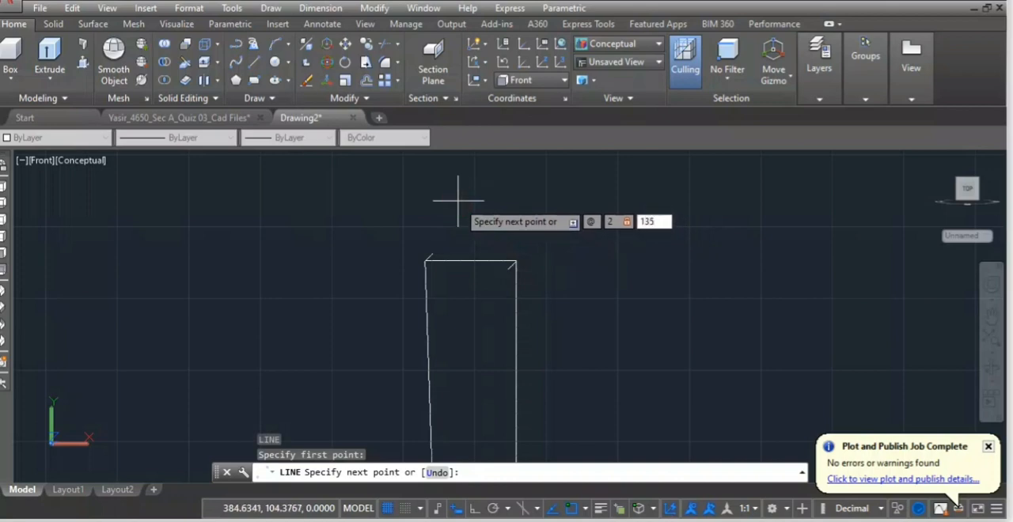
key("Return")
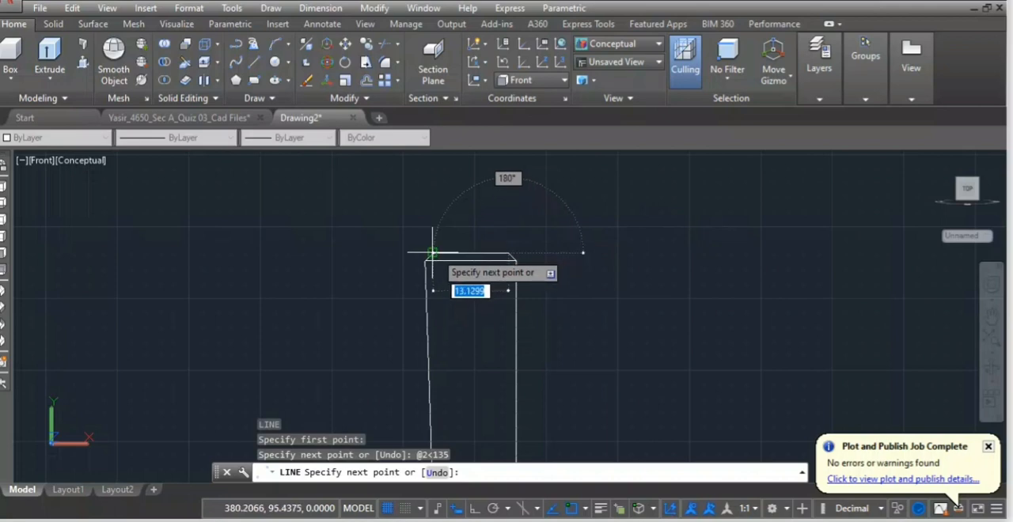
left_click(432, 253)
key("Return")
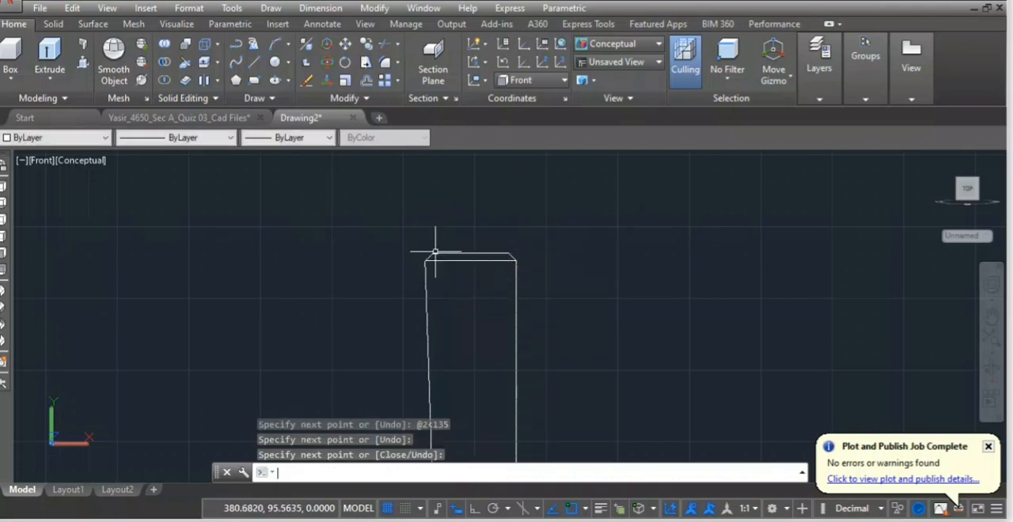
scroll(436, 251, "down", 5)
scroll(436, 337, "down", 2)
middle_click_drag(478, 456, 475, 294)
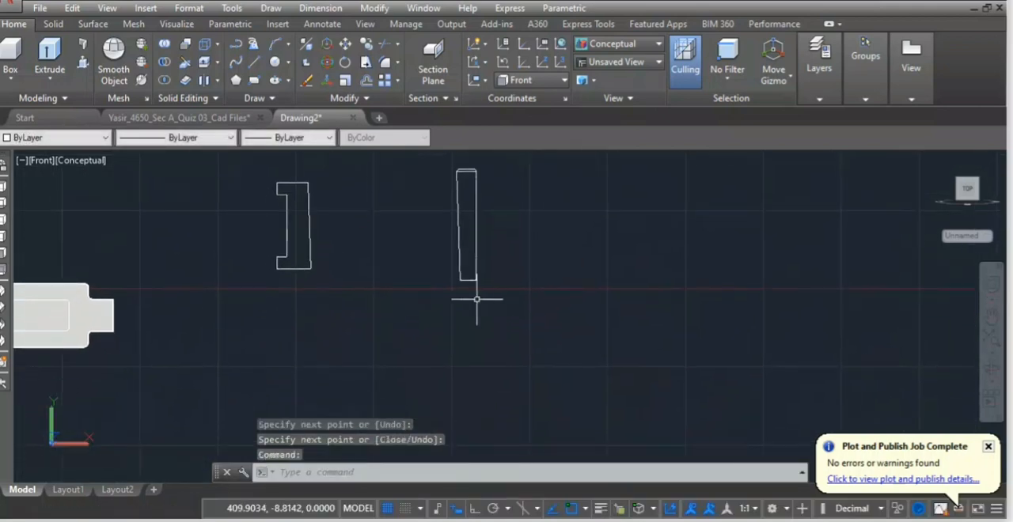
scroll(475, 294, "up", 5)
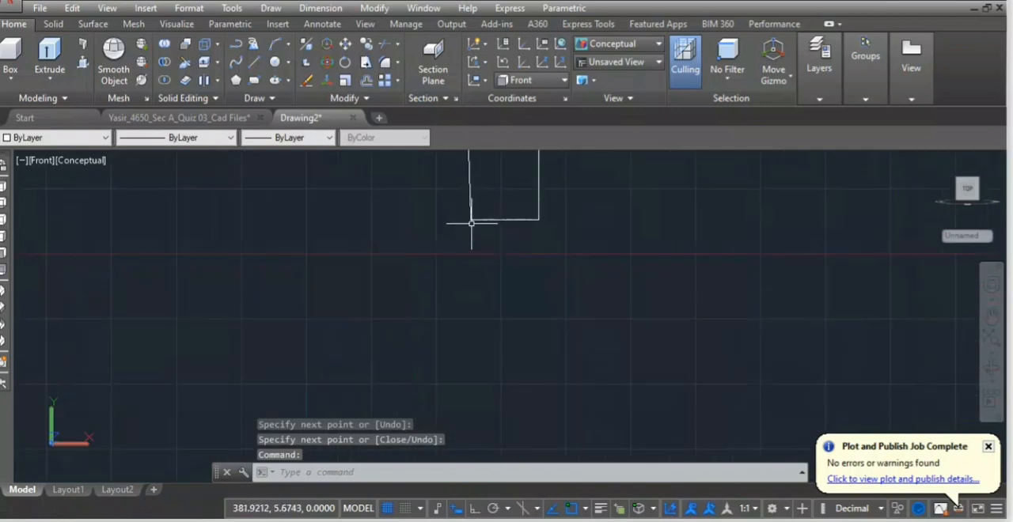
key("Return")
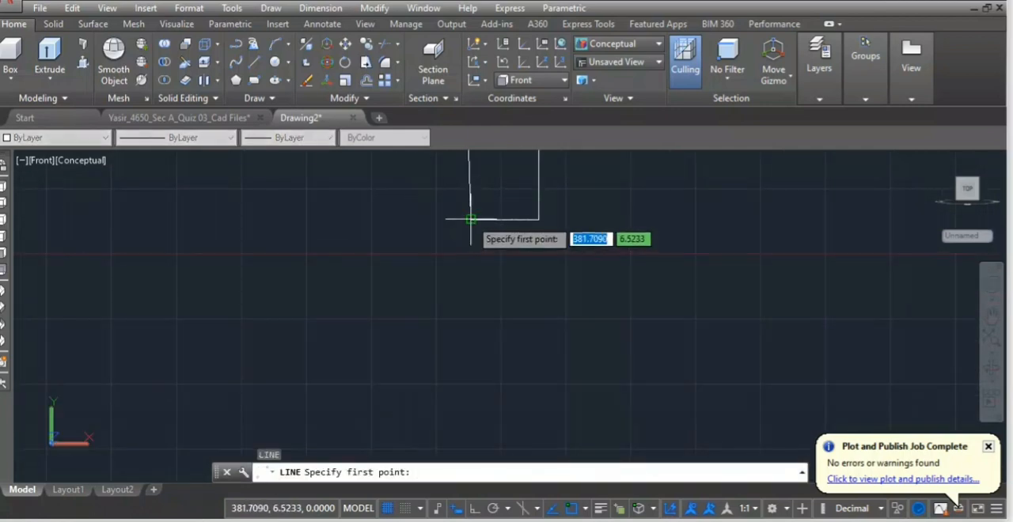
left_click(471, 220)
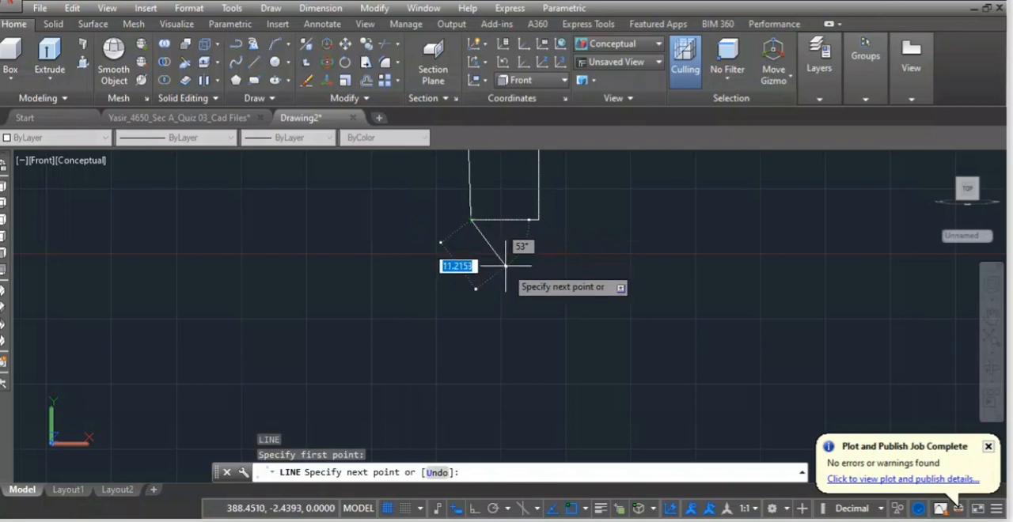
key("F8")
key("F8")
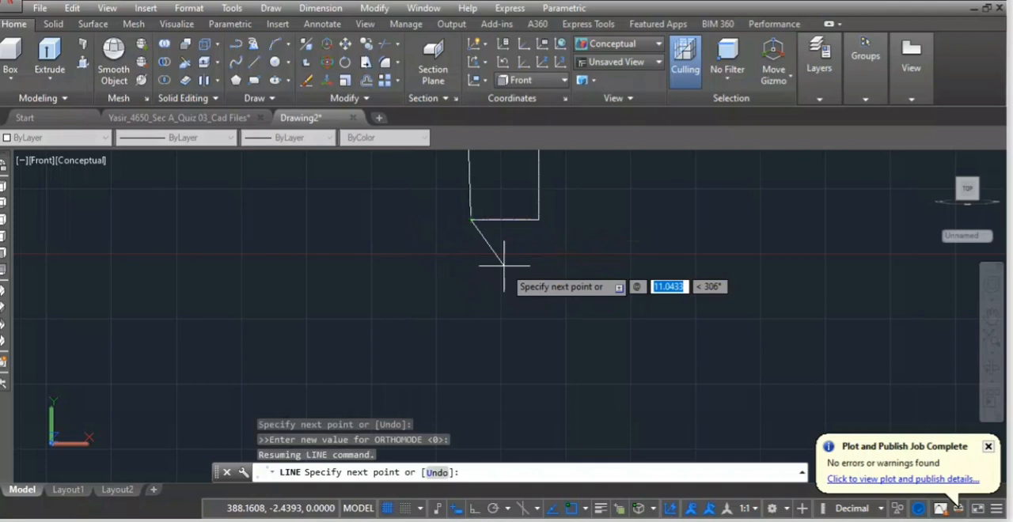
type("2")
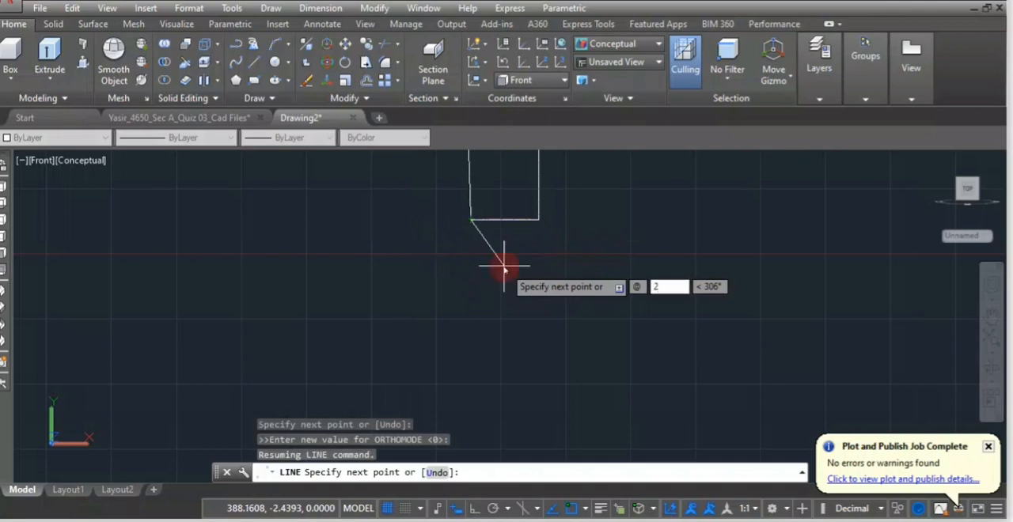
key("Tab")
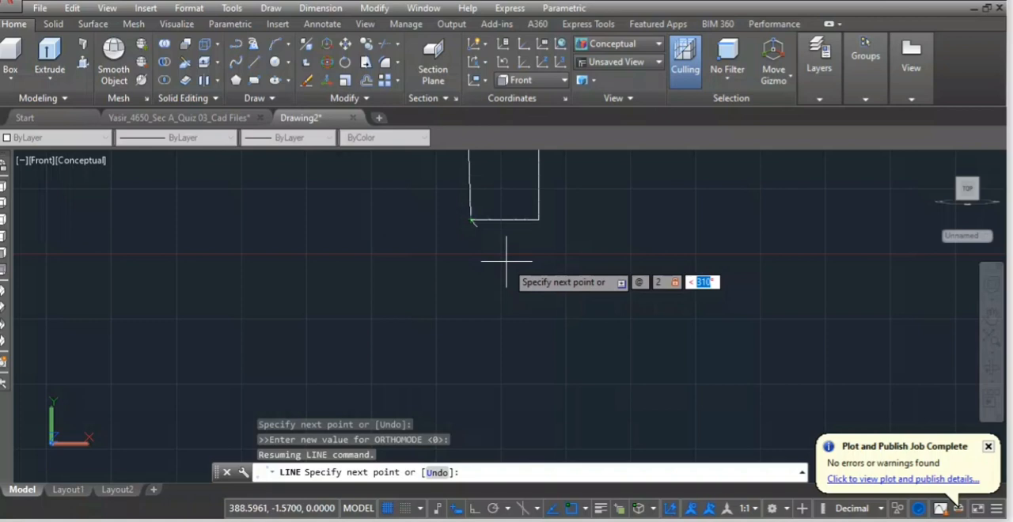
key("Return")
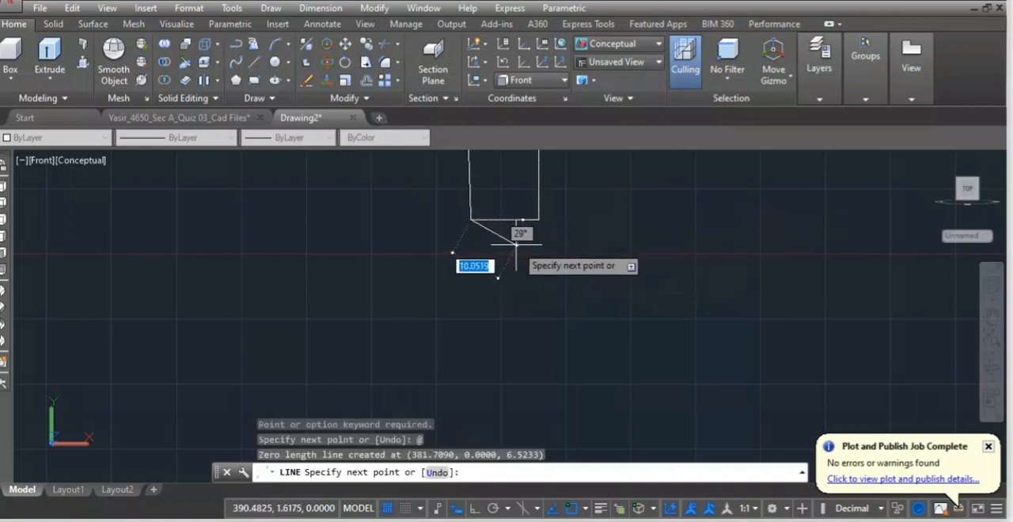
key("F8")
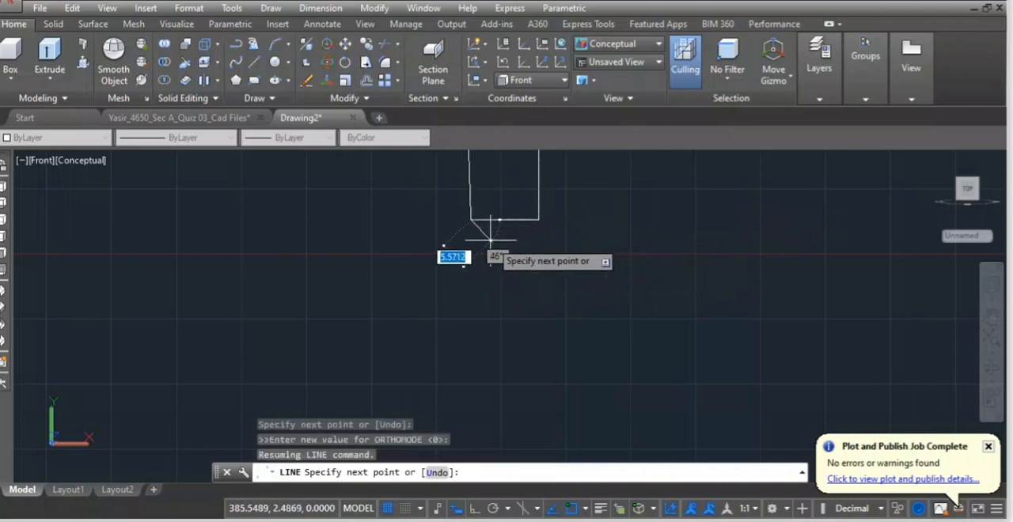
key("Escape")
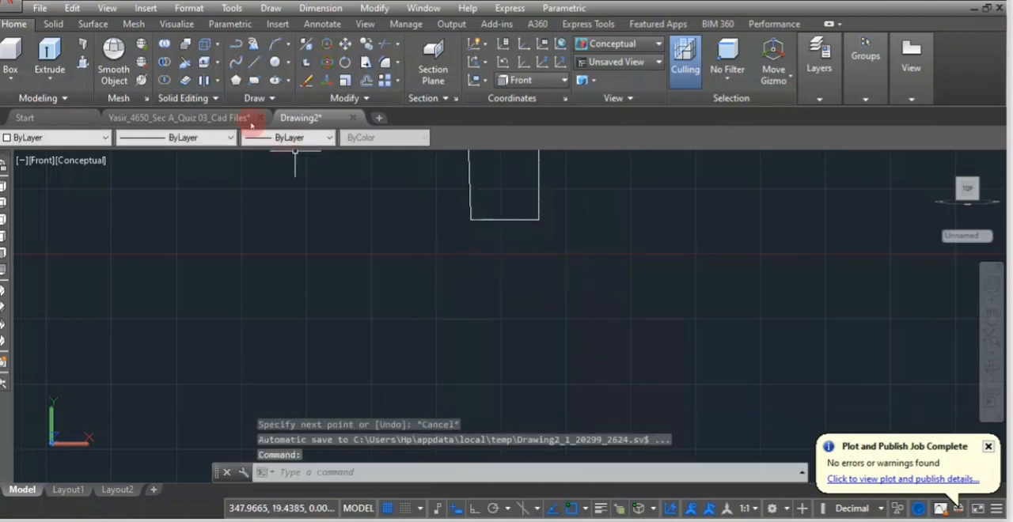
Draw a chamfer line 2 units long at 315° from the cotter's lower-left corner.
left_click(254, 62)
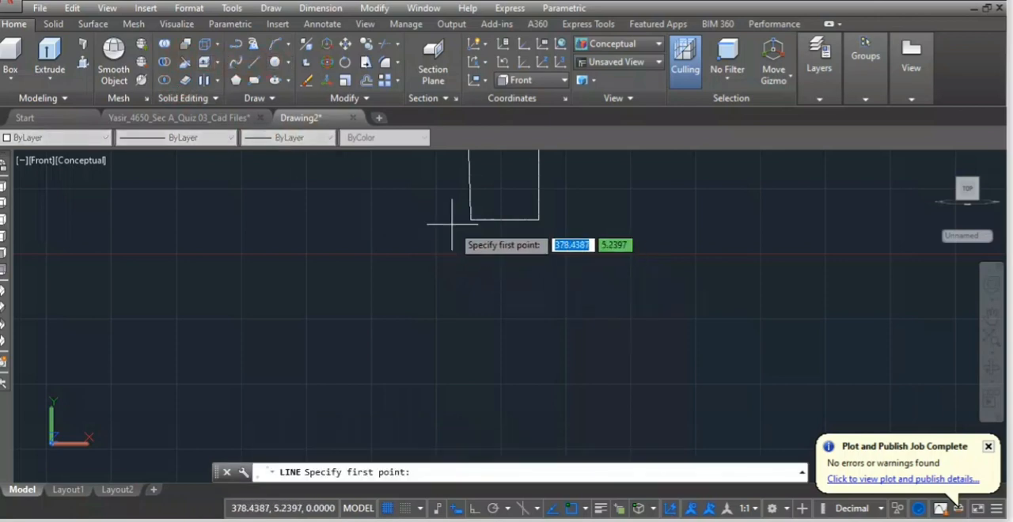
left_click(471, 220)
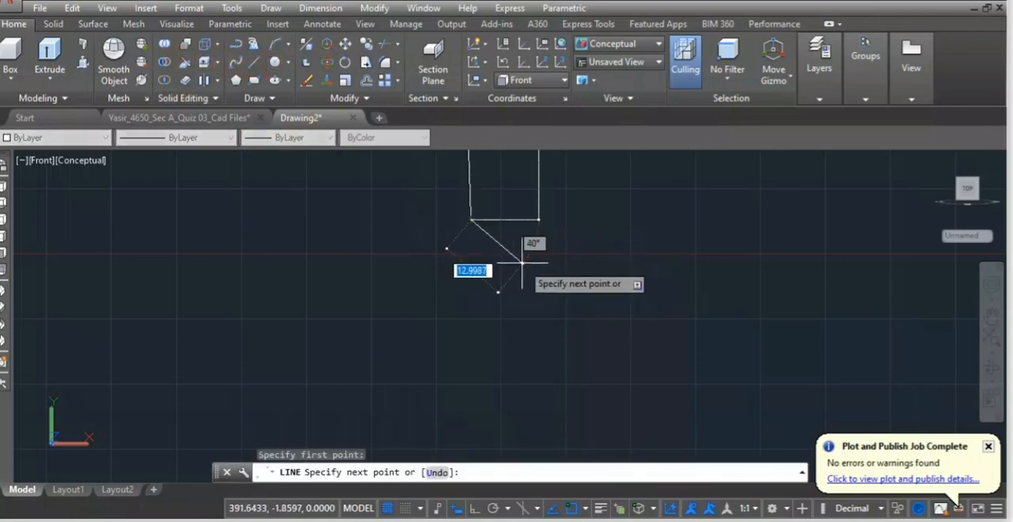
key("F8")
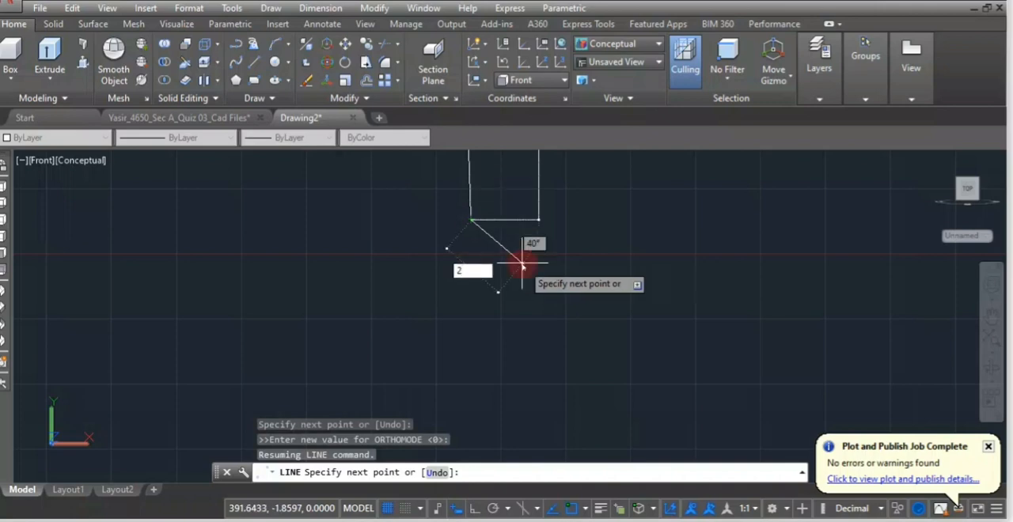
type("2")
key("Tab")
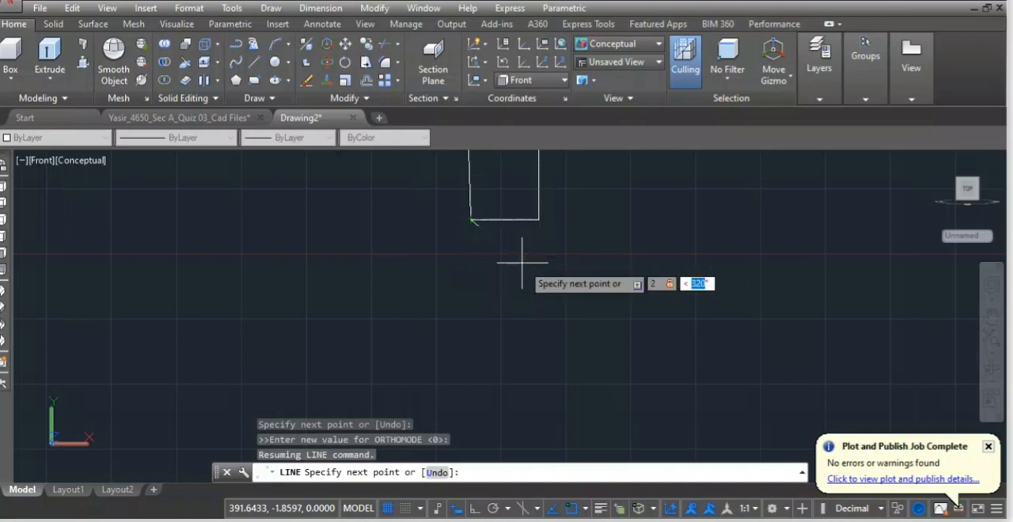
key("Return")
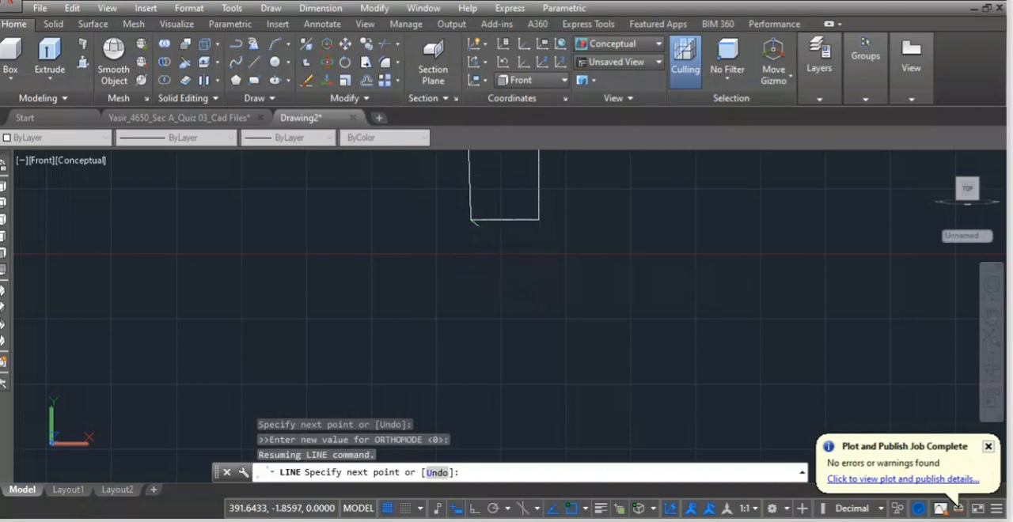
key("Return")
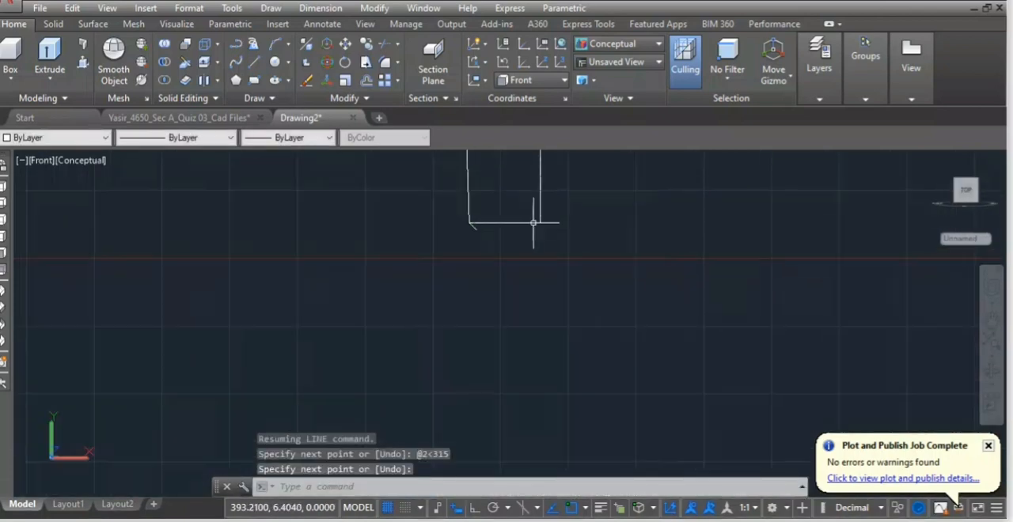
Draw a line 2 units long at 225° from the cotter's lower-right corner and connect it to the end of the lower-left chamfer line.
key("Return")
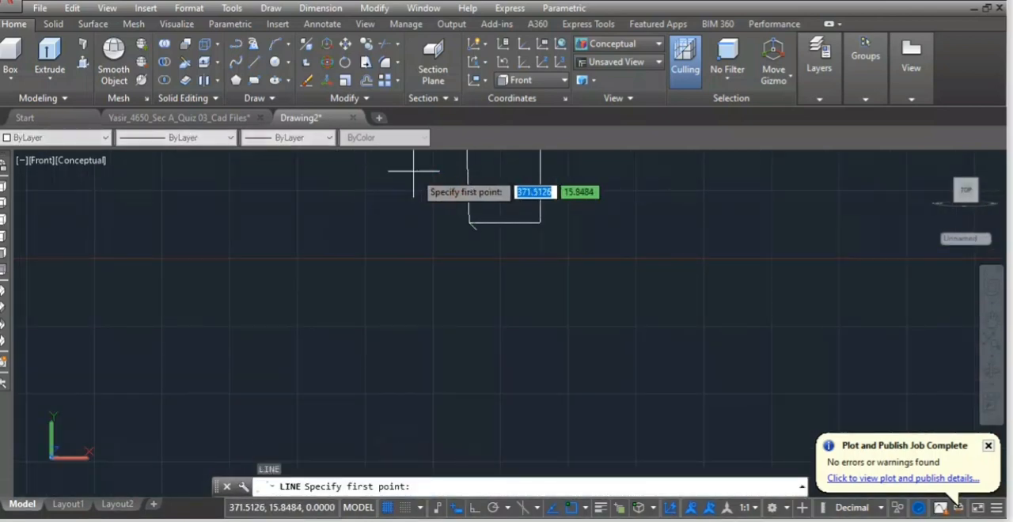
left_click(539, 222)
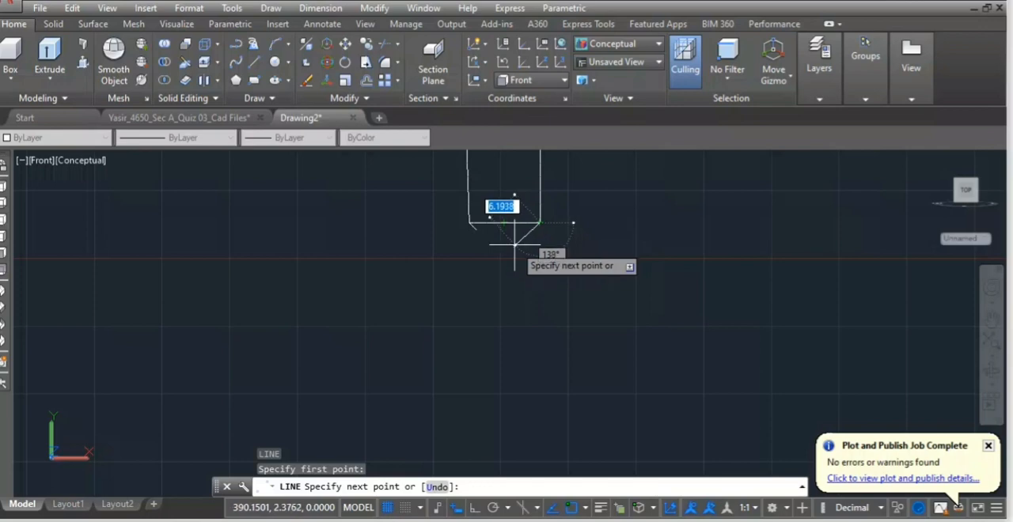
type("@ ")
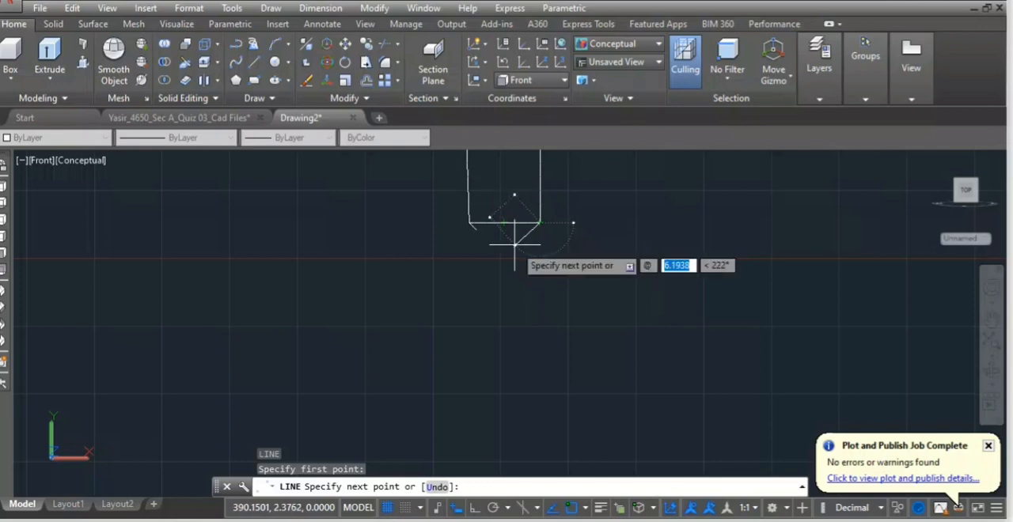
type("2")
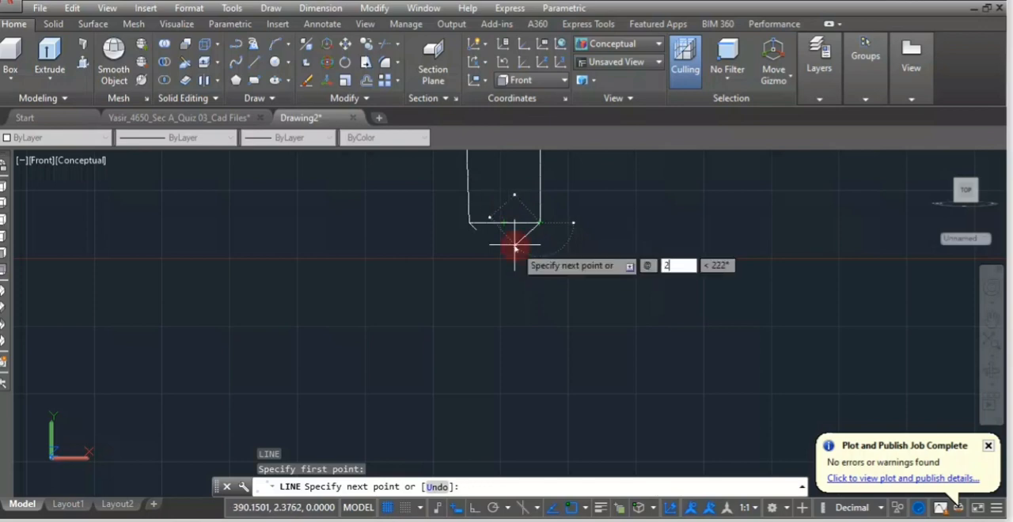
key("Tab")
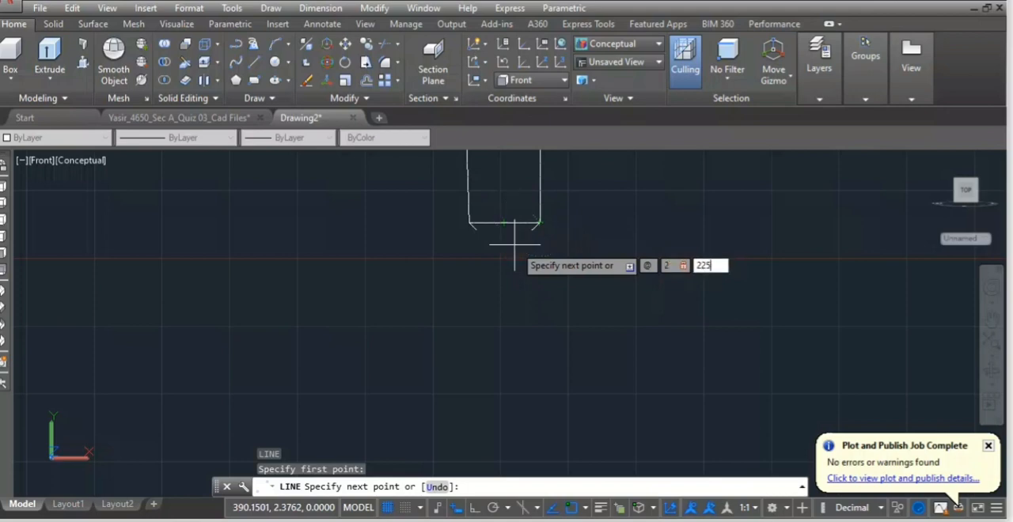
type("225")
key("Return")
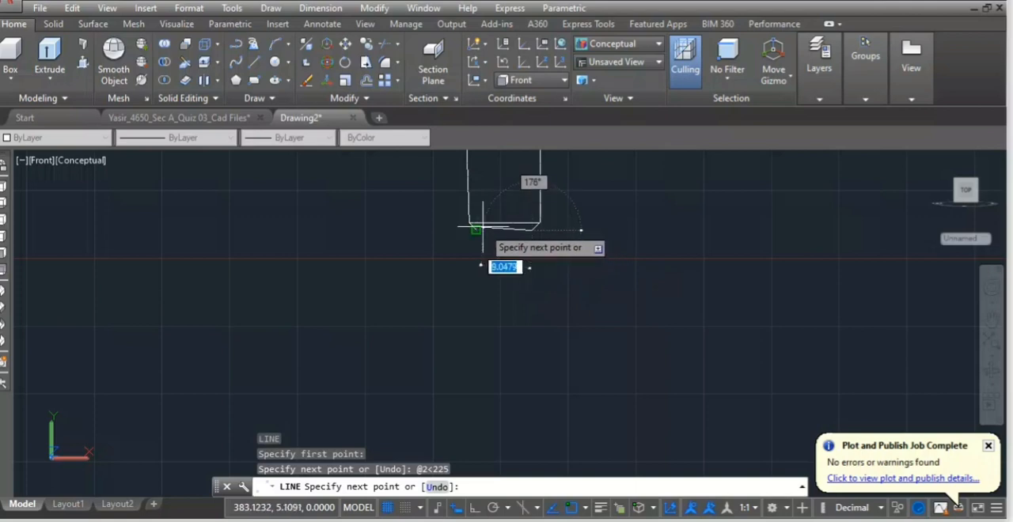
left_click(478, 229)
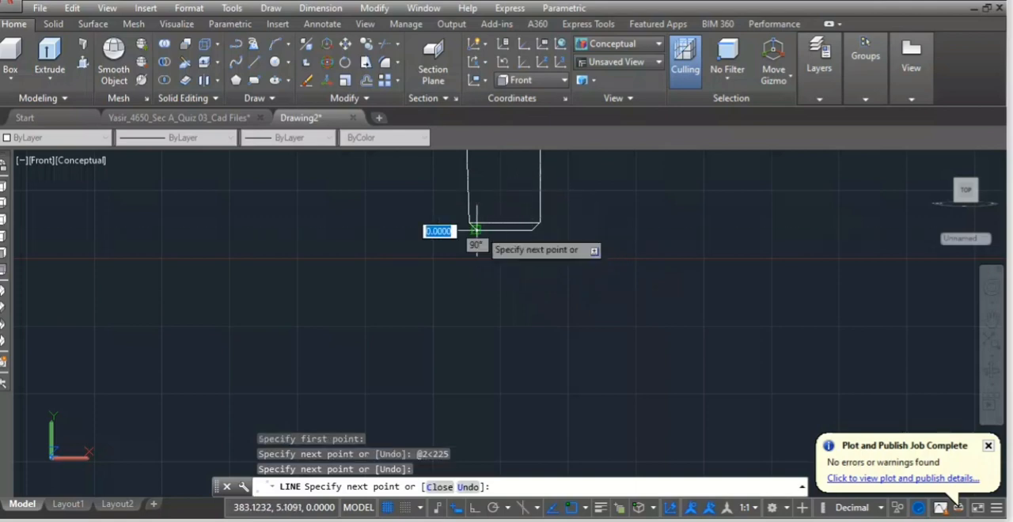
key("Return")
Convert the closed outline of the gib profile into a region.
scroll(477, 225, "down", 7)
middle_click_drag(409, 221, 452, 333)
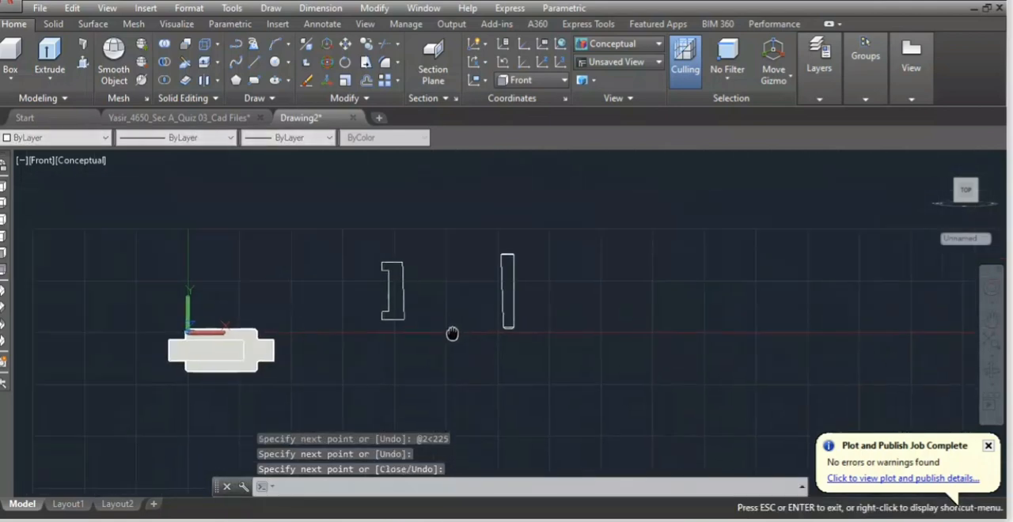
scroll(402, 300, "up", 3)
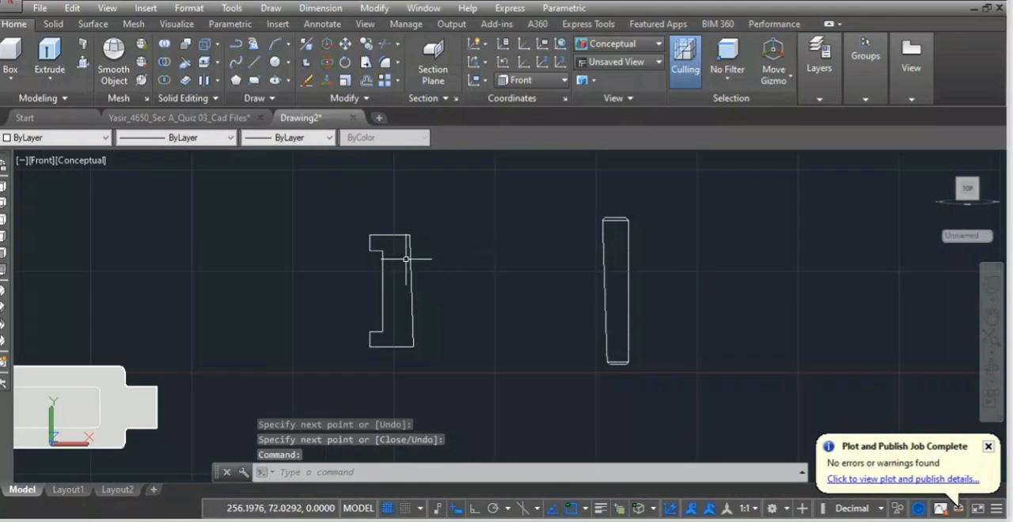
mouse_move(472, 244)
left_mouse_down()
mouse_move(446, 219)
mouse_move(388, 216)
left_mouse_up()
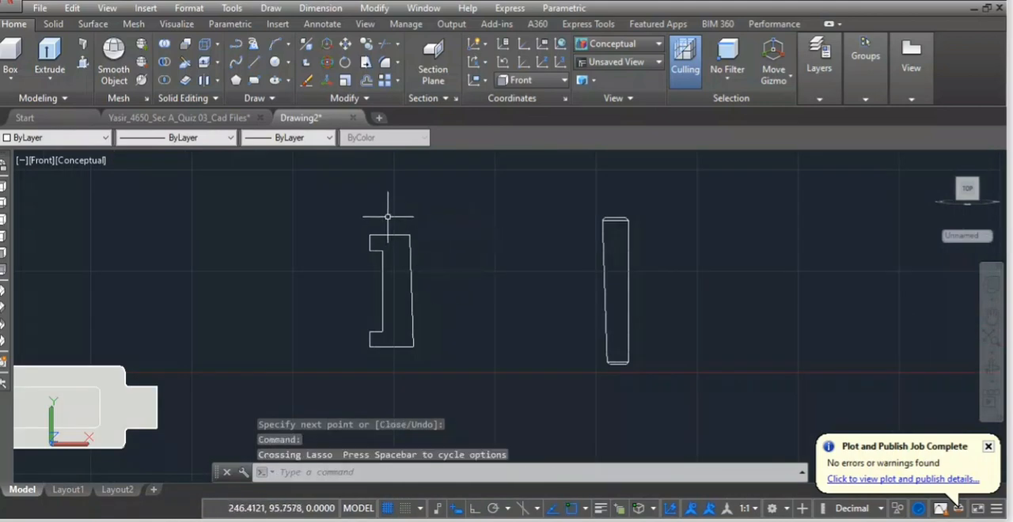
type("g")
key("Return")
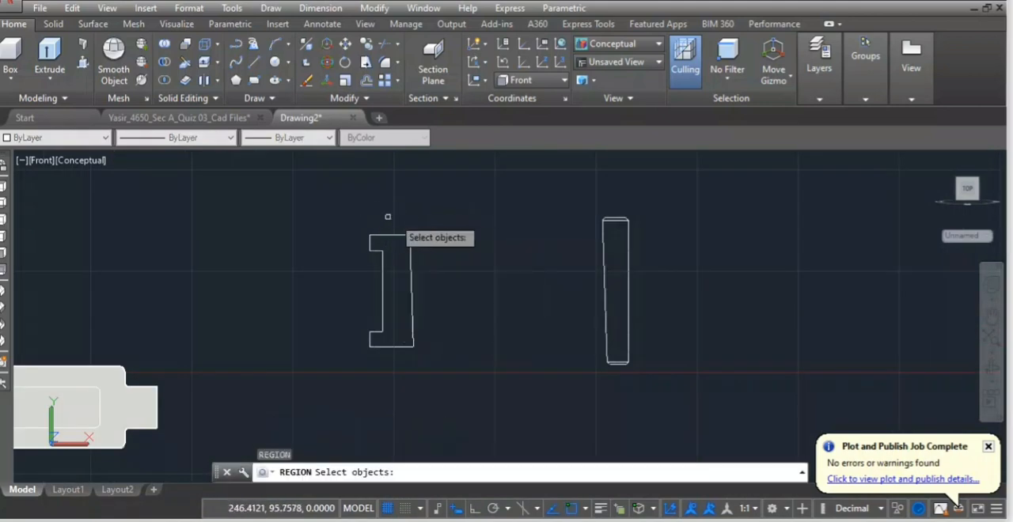
left_click(388, 216)
mouse_move(430, 215)
left_mouse_down()
mouse_move(429, 391)
mouse_move(466, 392)
left_mouse_up()
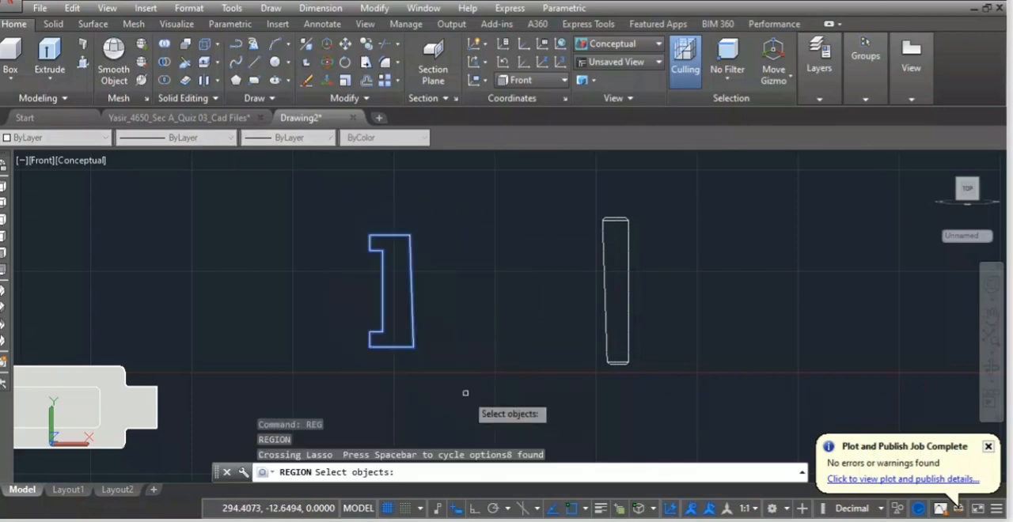
key("Return")
Convert the cotter outline, including its chamfered ends, into regions.
mouse_move(679, 212)
left_mouse_down()
mouse_move(597, 367)
mouse_move(706, 385)
left_mouse_up()
type("reg")
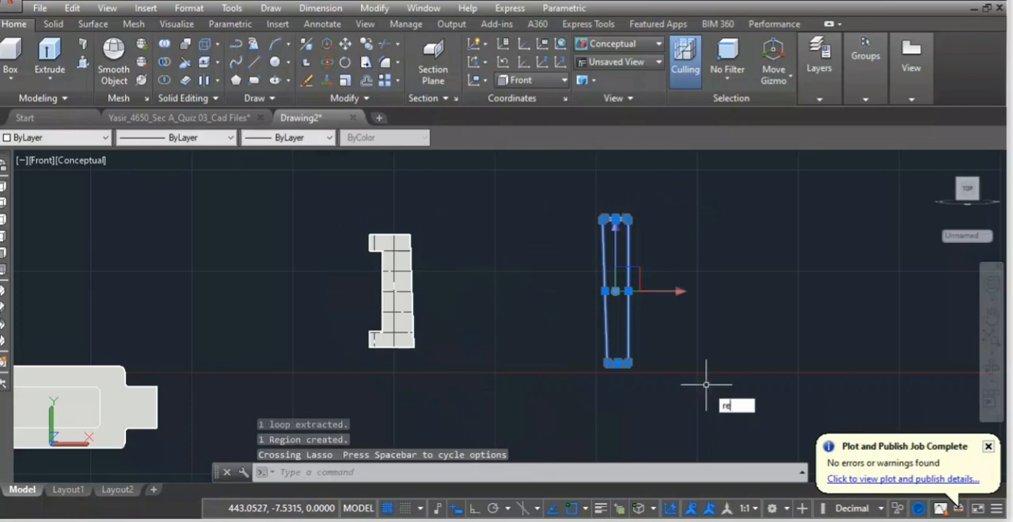
key("Return")
left_click(695, 204)
mouse_move(666, 190)
left_mouse_down()
mouse_move(549, 373)
mouse_move(645, 380)
left_mouse_up()
key("Return")
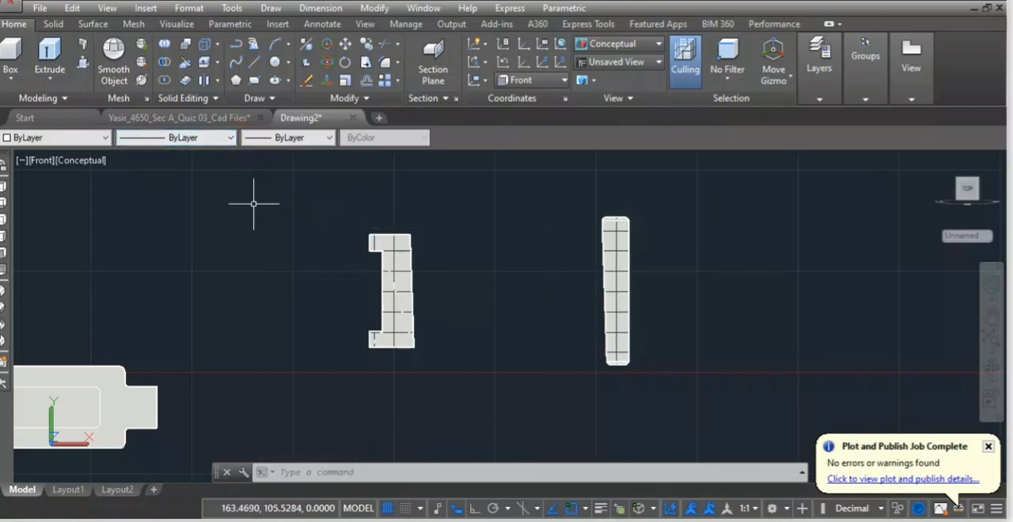
Try to move the cotter by its left edge's midpoint onto the midpoint of the gib's sloped edge, and undo the move.
type("M")
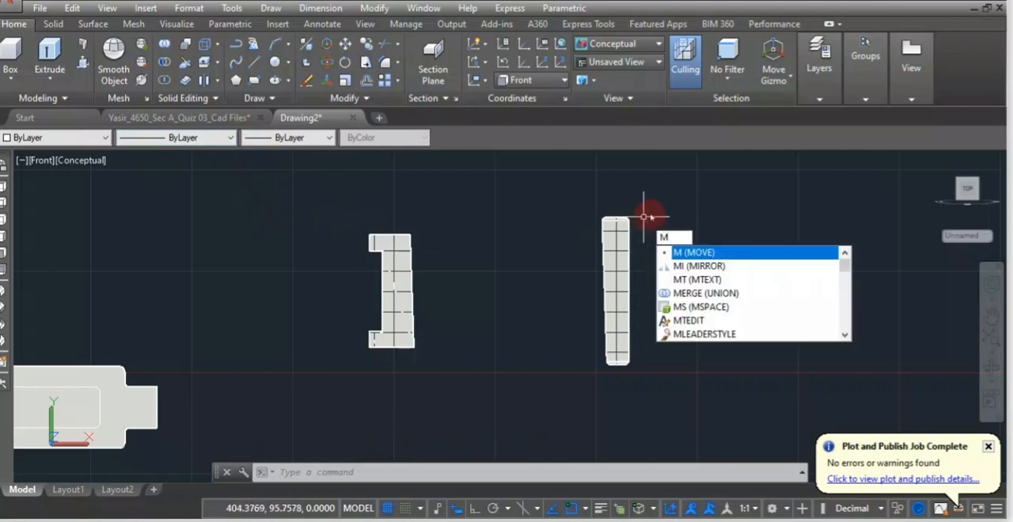
key("Return")
left_click_drag(651, 206, 607, 275)
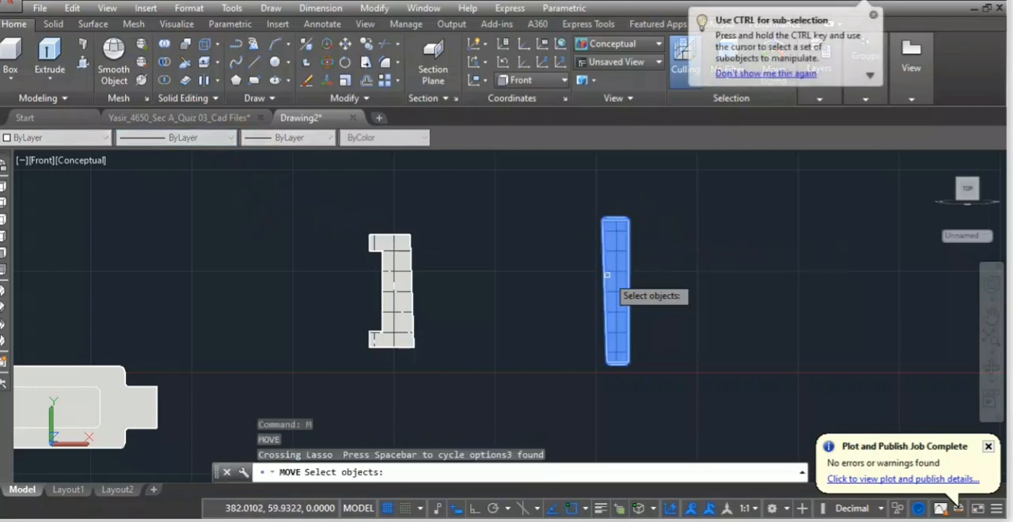
key("Return")
left_click(604, 289)
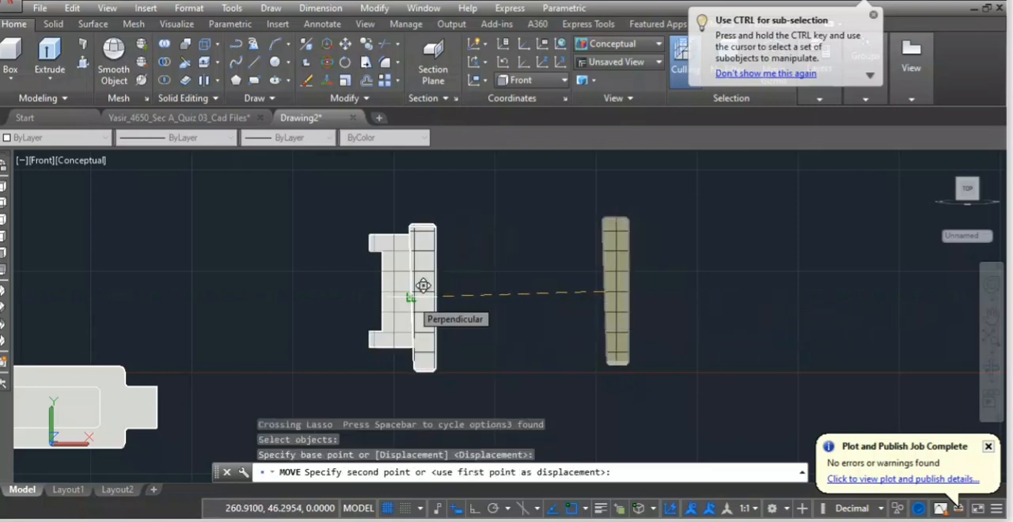
scroll(423, 286, "up", 3)
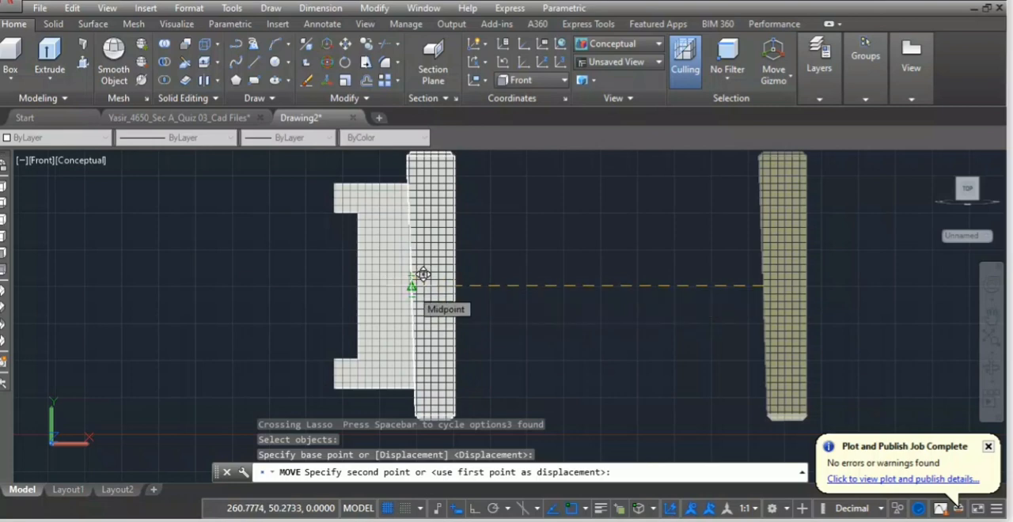
left_click(424, 275)
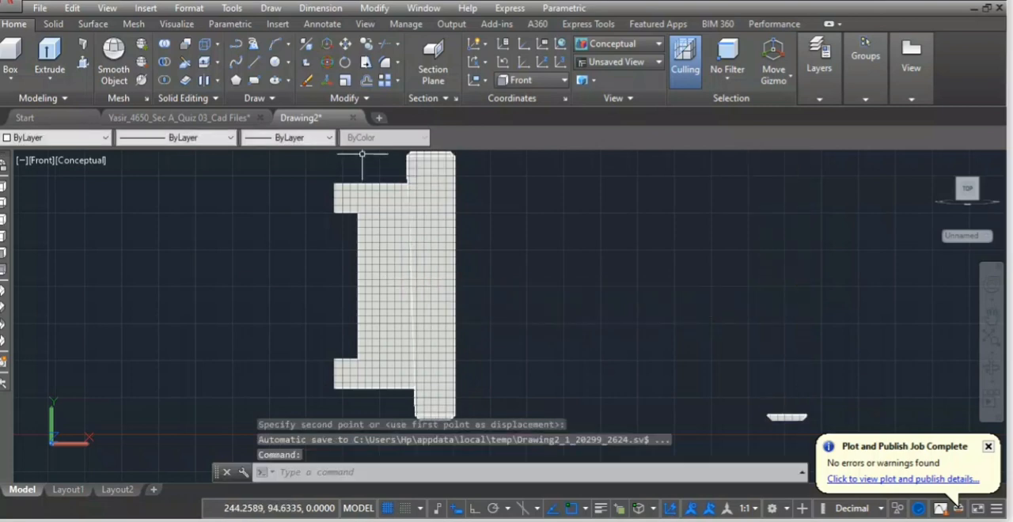
scroll(408, 267, "down", 3)
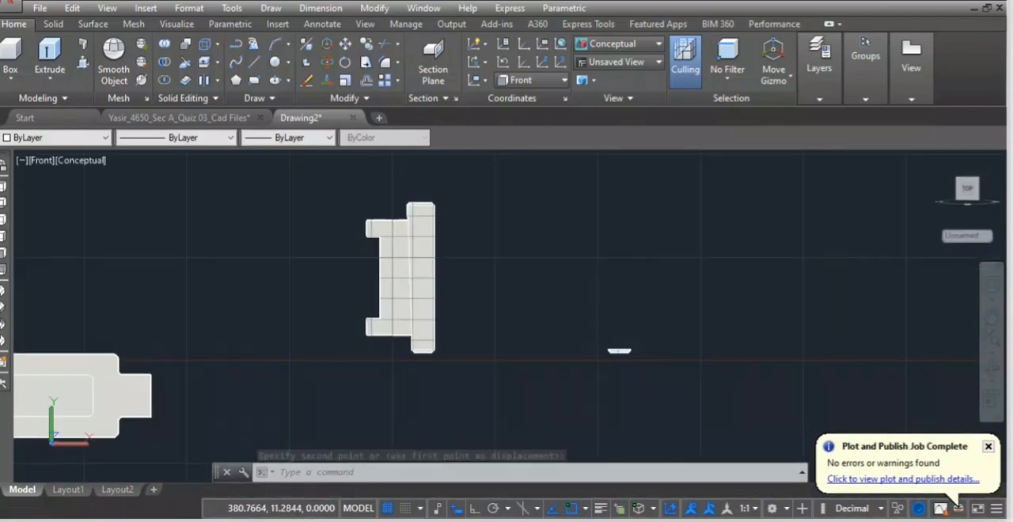
key("ctrl+z")
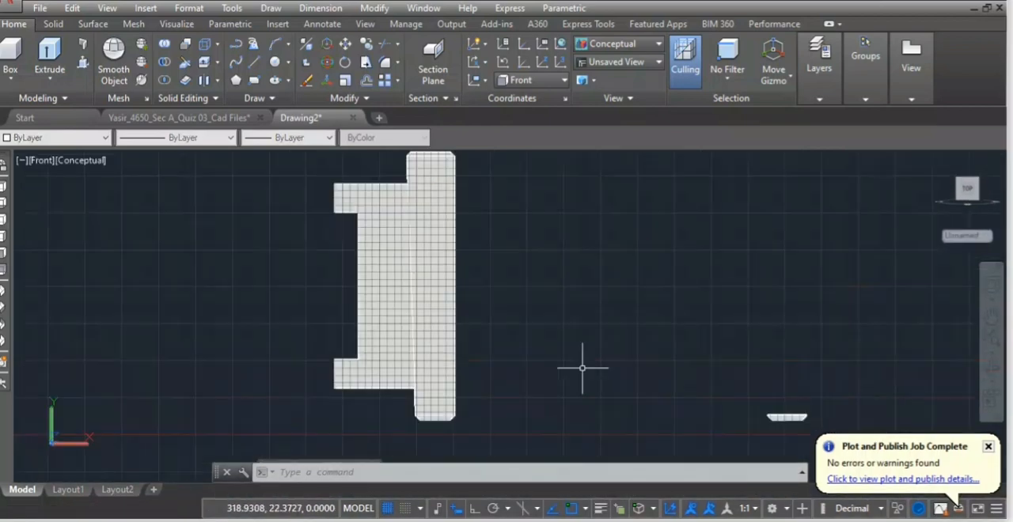
key("ctrl+z")
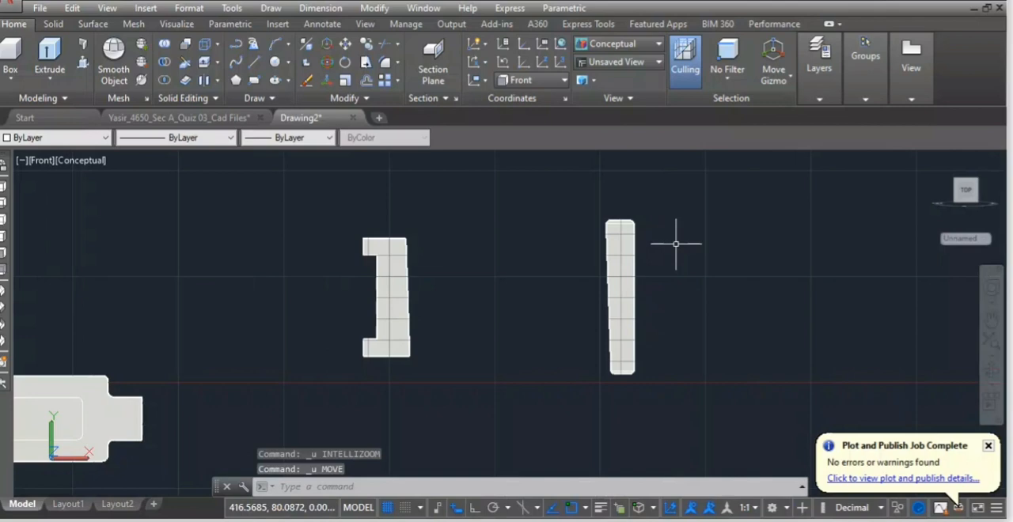
Move all the cotter's pieces from the midpoint of its left edge to the midpoint of the gib's sloped edge.
mouse_move(700, 208)
left_mouse_down()
mouse_move(704, 219)
mouse_move(584, 276)
mouse_move(704, 413)
left_mouse_up()
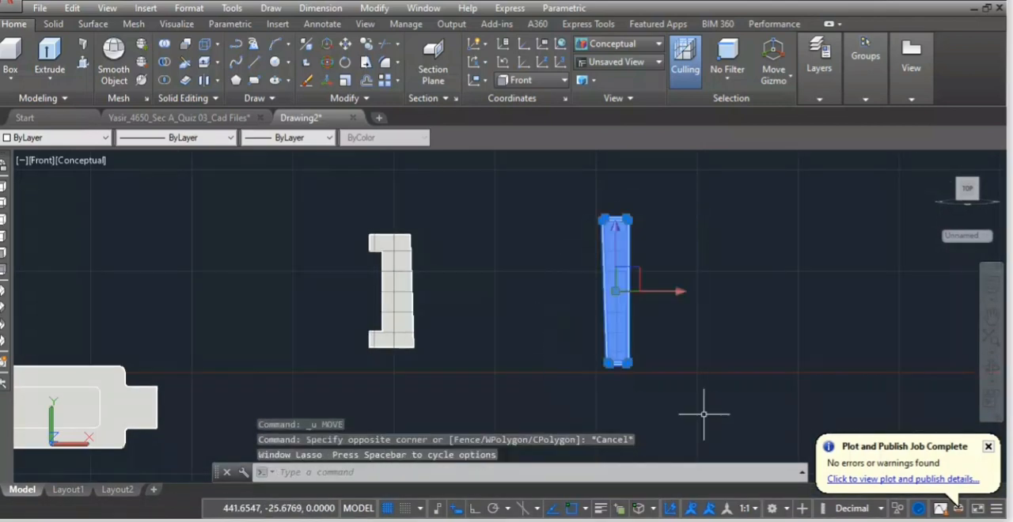
type("m")
key("Return")
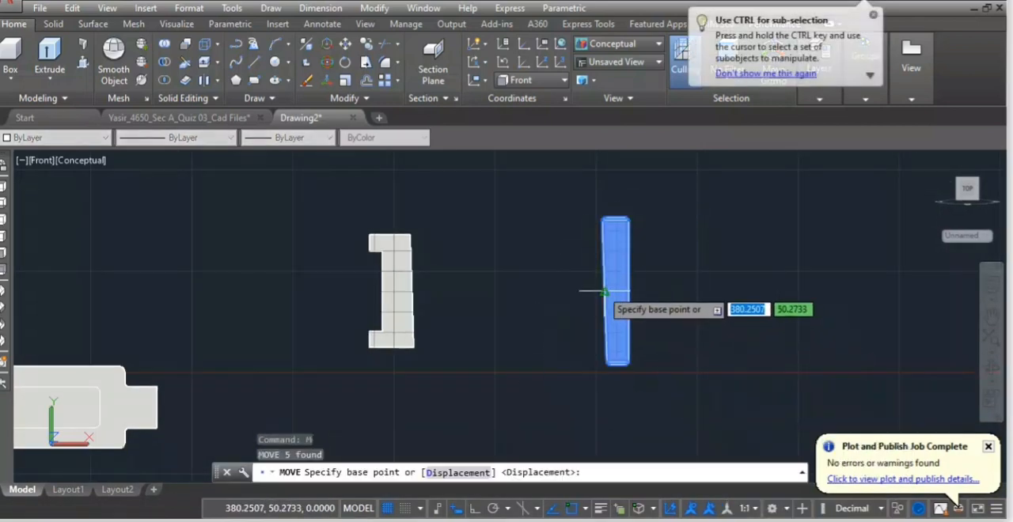
left_click(605, 292)
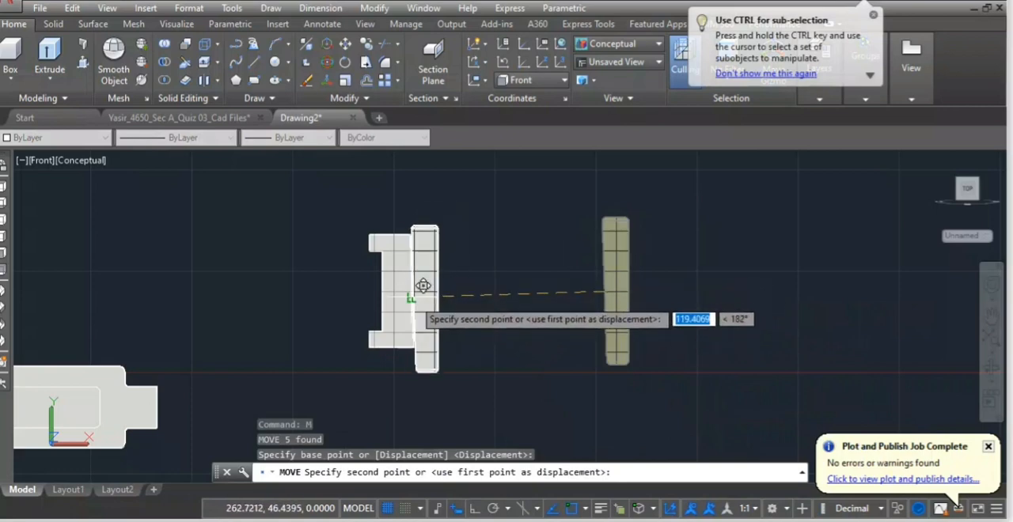
scroll(423, 279, "up", 3)
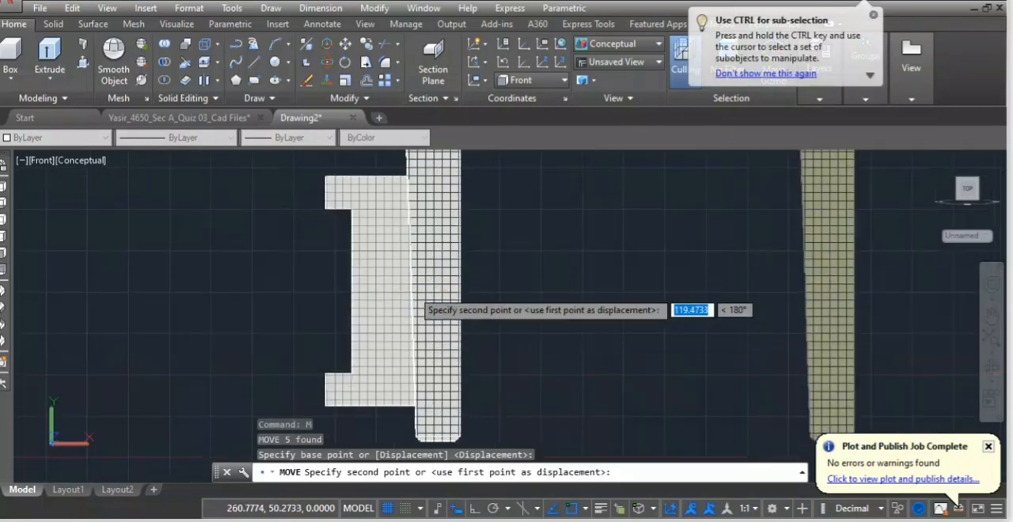
left_click(421, 280)
scroll(275, 229, "down", 2)
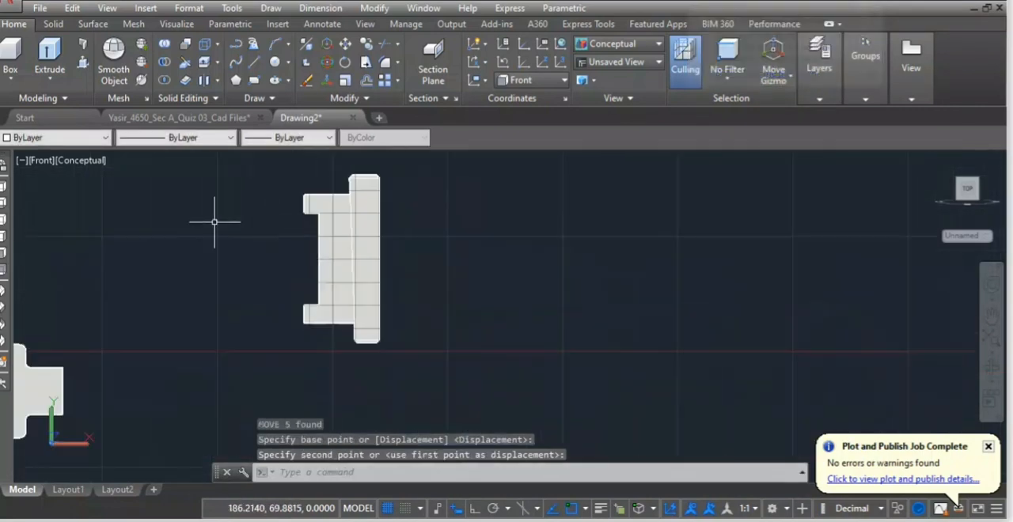
Switch the model view from Front to SW Isometric.
left_click(38, 167)
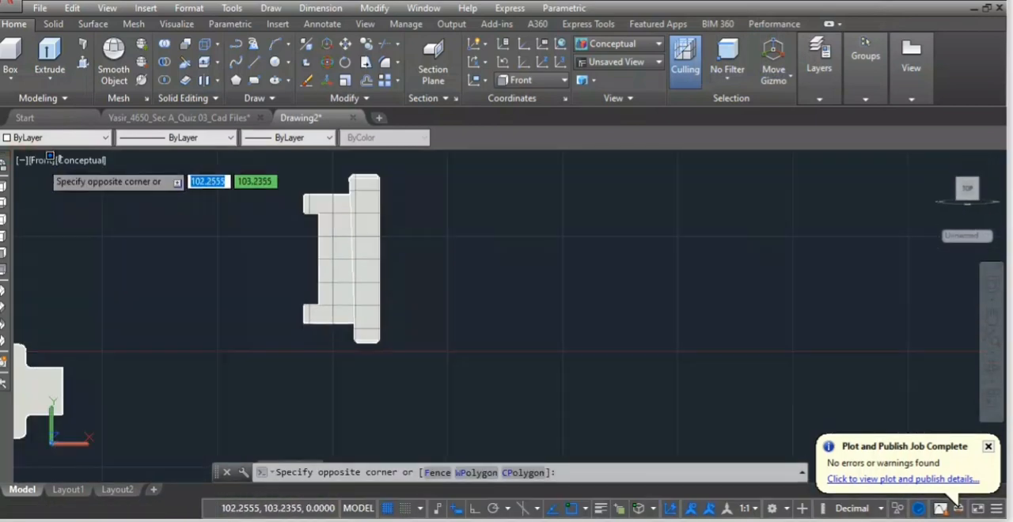
key("Escape")
left_click(40, 176)
left_click(40, 169)
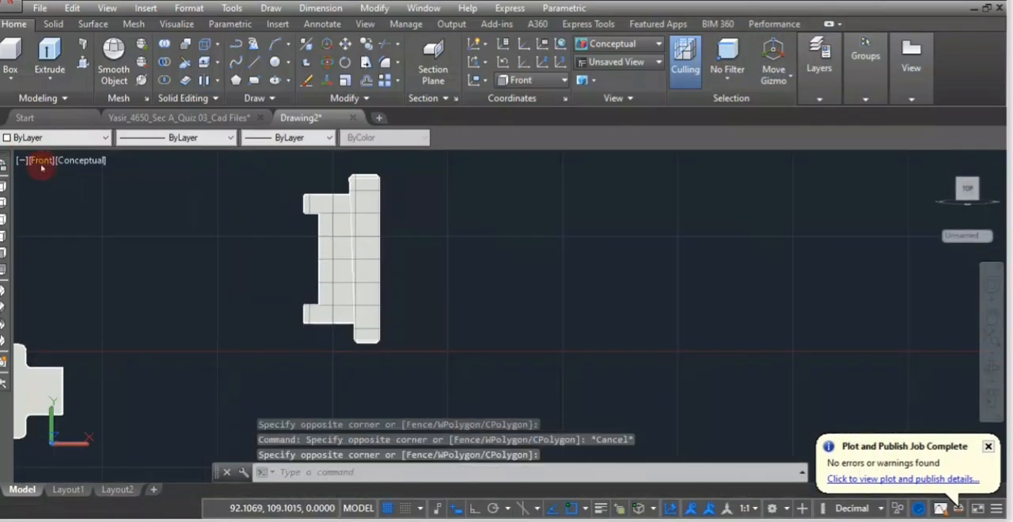
left_click(40, 169)
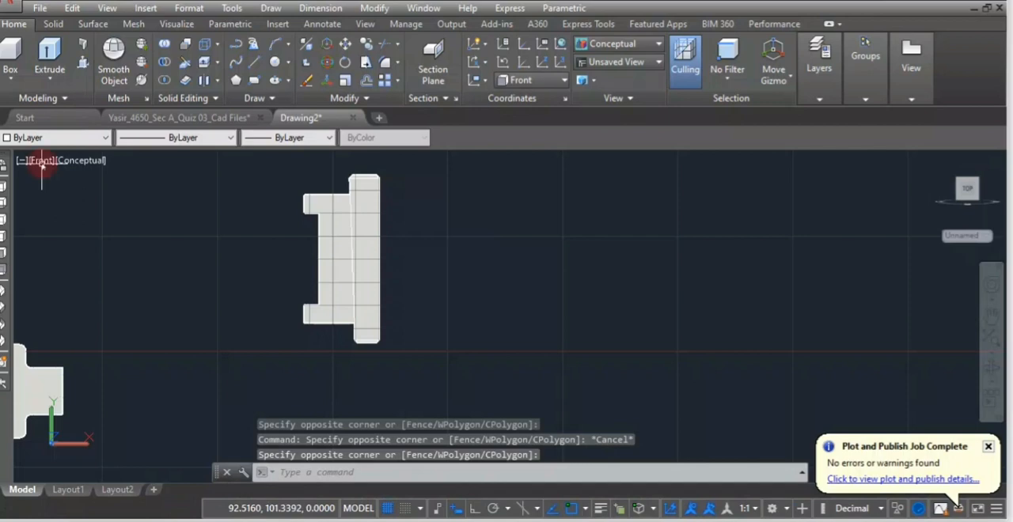
left_click(42, 161)
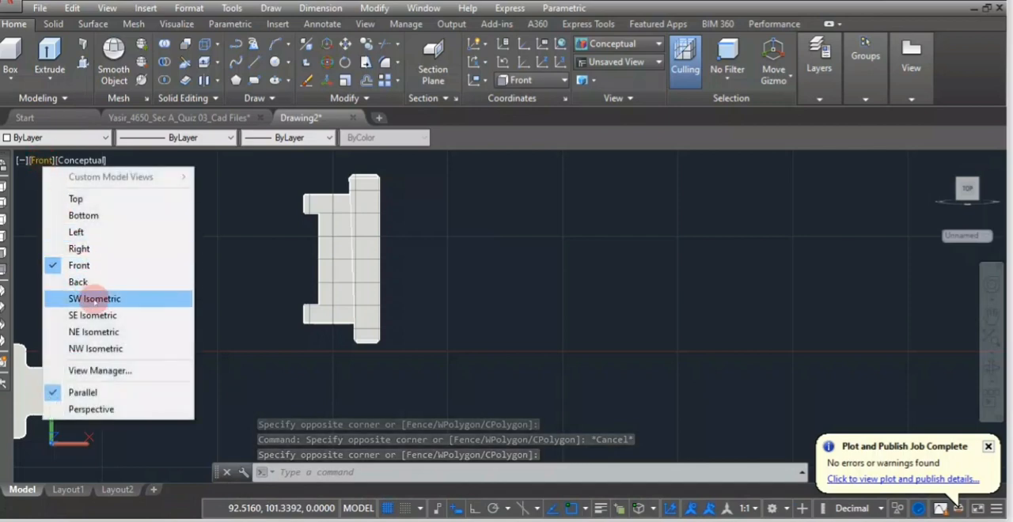
left_click(105, 299)
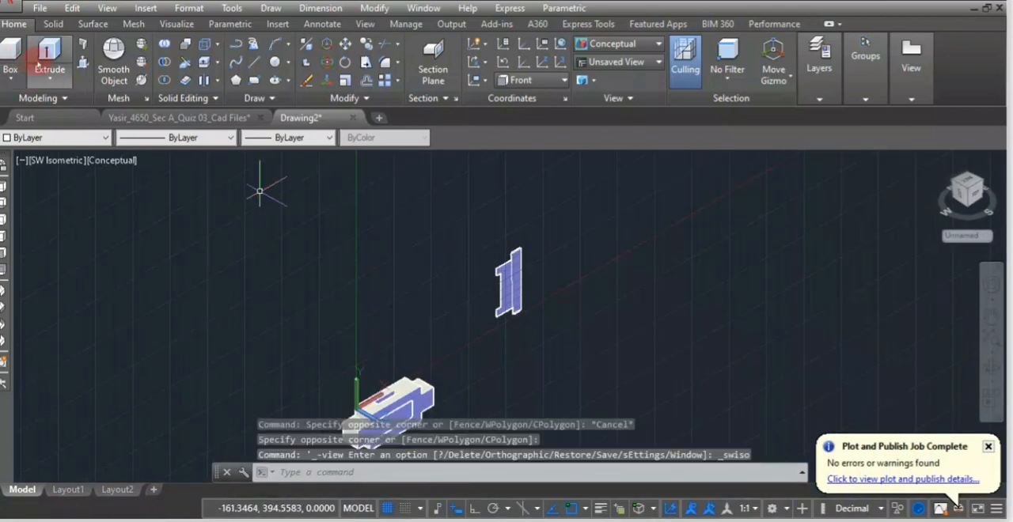
Extrude the fitted gib and cotter regions together to a height of 7.5.
left_click(49, 59)
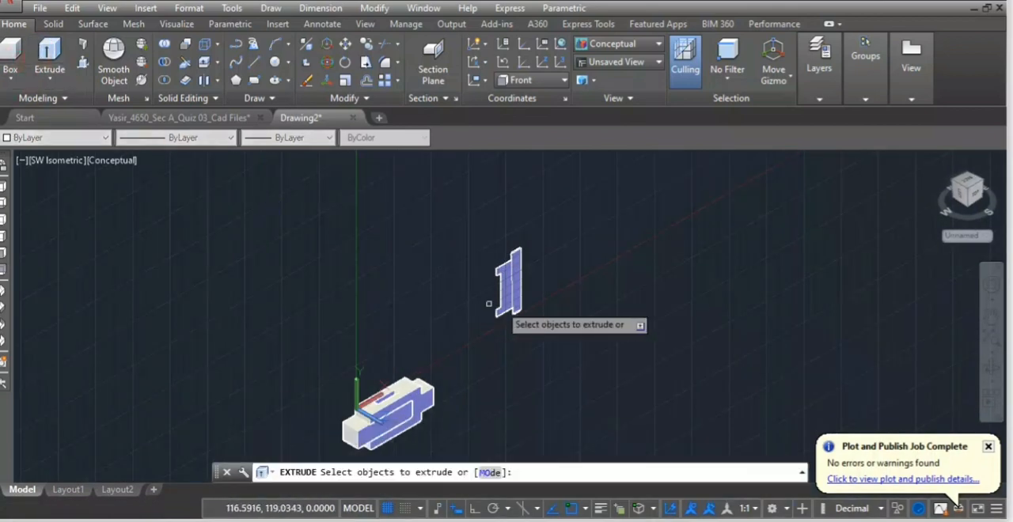
left_click(514, 273)
left_click(518, 267)
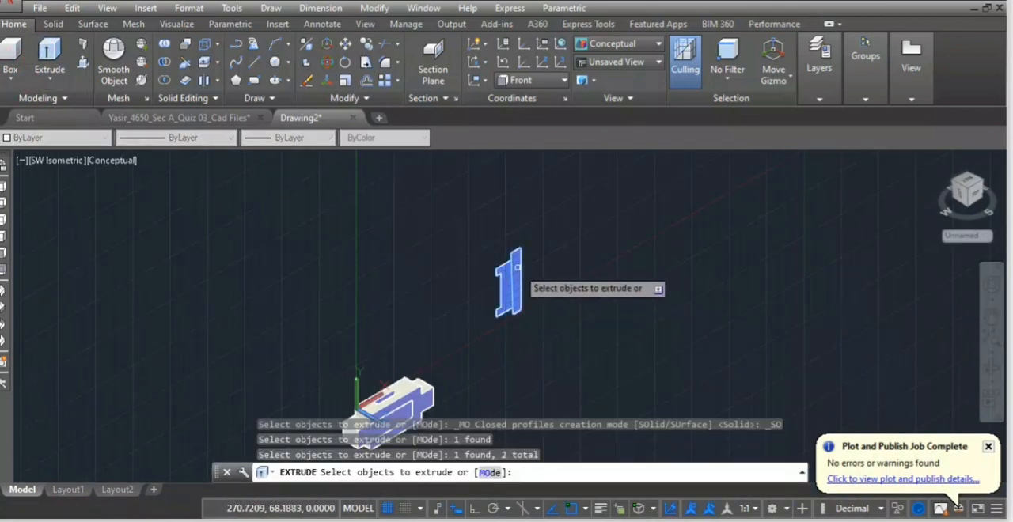
key("Return")
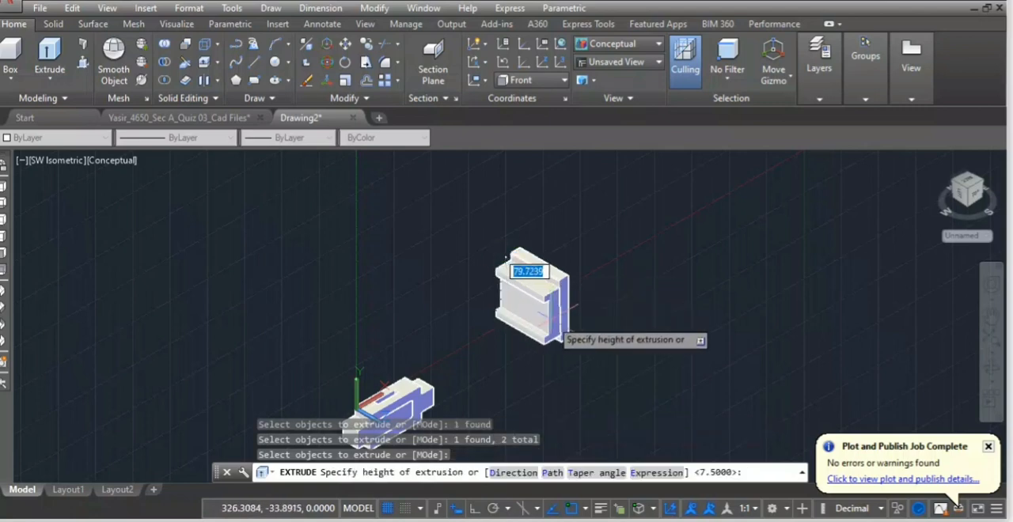
type("7")
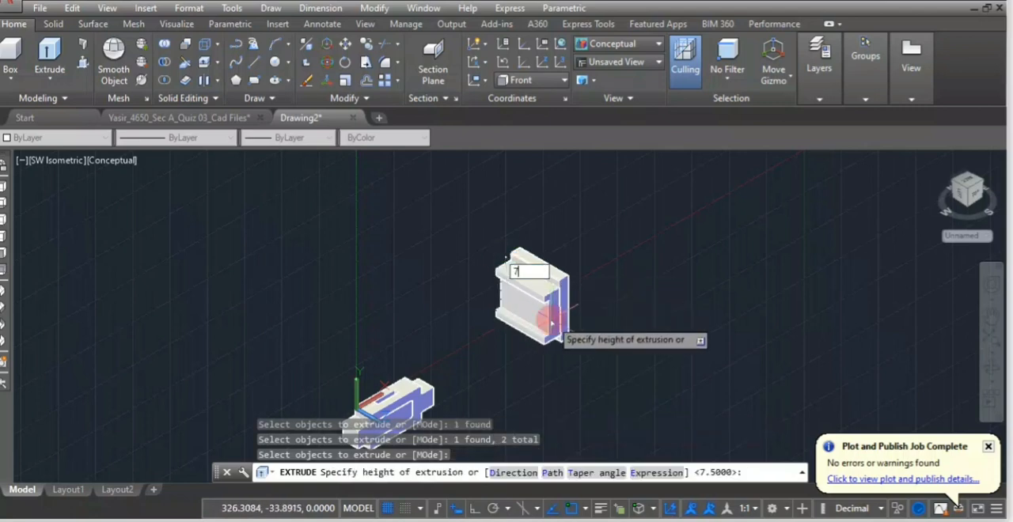
type(".5")
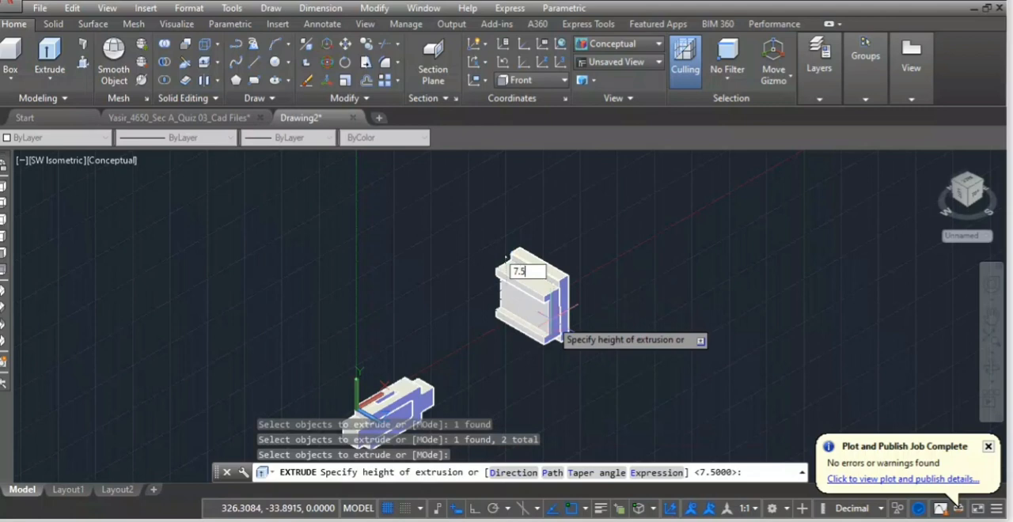
key("Return")
scroll(547, 293, "up", 5)
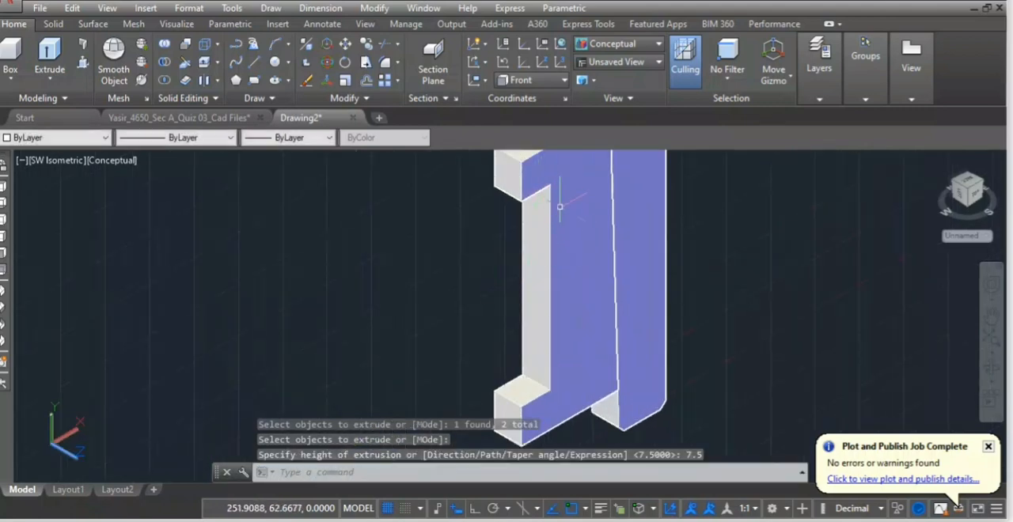
scroll(564, 213, "down", 5)
Move the extruded gib and cotter from the front inner corner under the gib's upper head to the front corner at the strap slot's end.
mouse_move(614, 170)
left_mouse_down()
mouse_move(515, 159)
mouse_move(585, 323)
left_mouse_up()
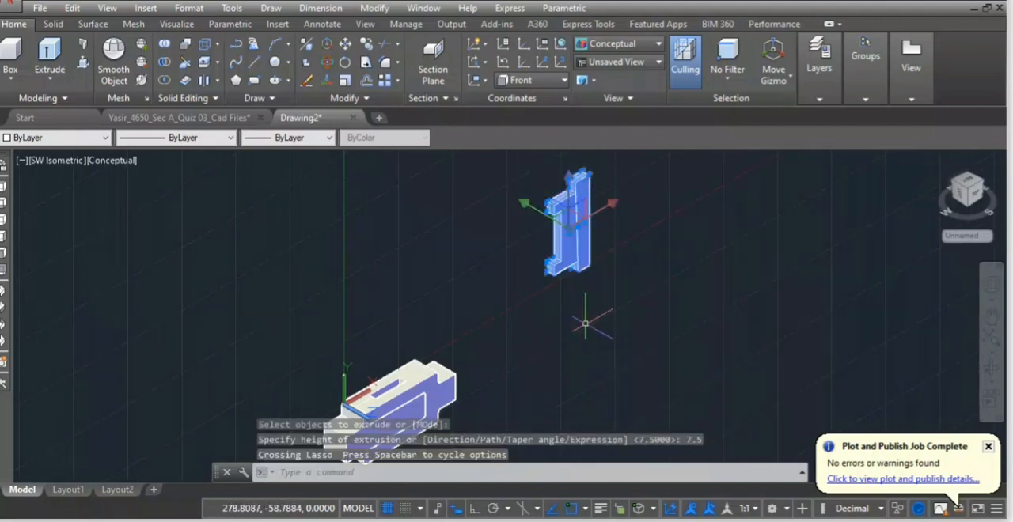
type("m")
key("Return")
scroll(578, 238, "up", 3)
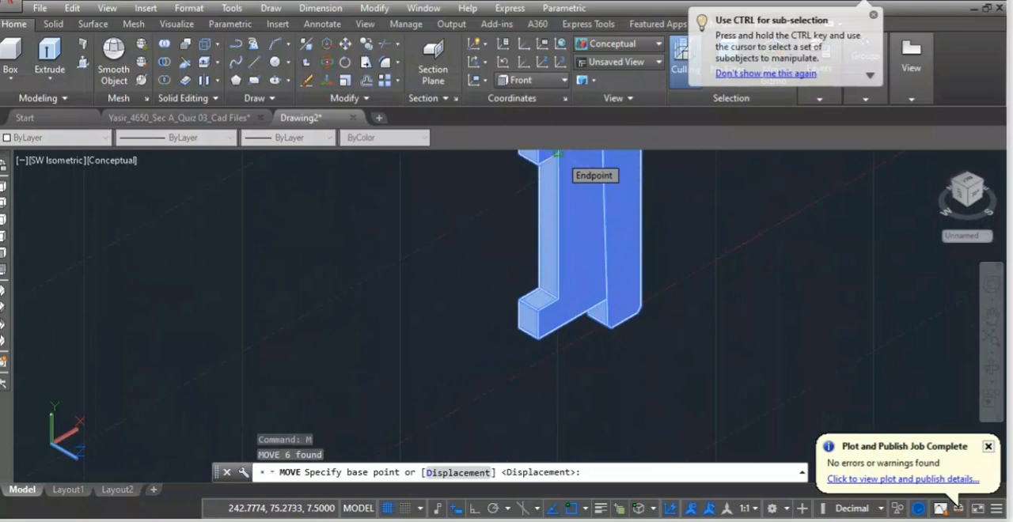
middle_click_drag(490, 246, 402, 353)
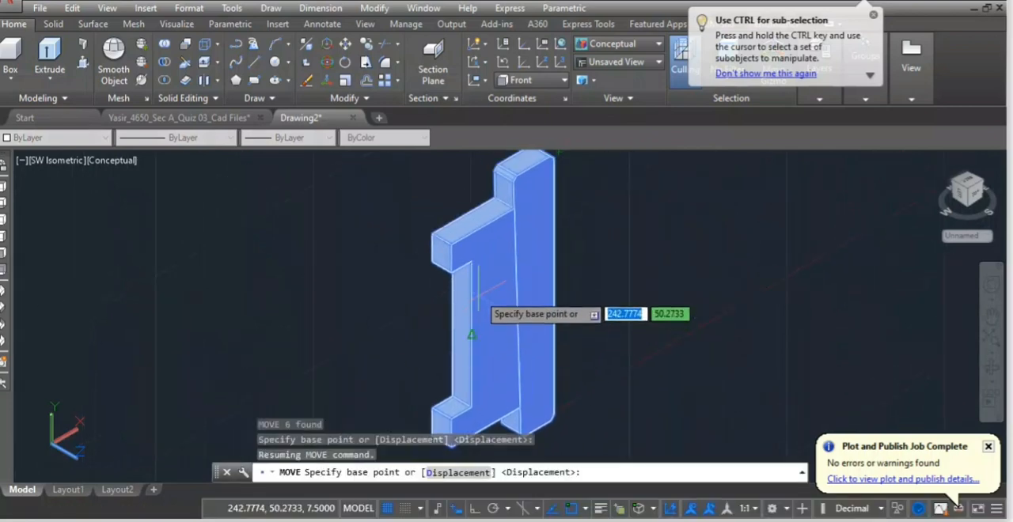
left_click(471, 261)
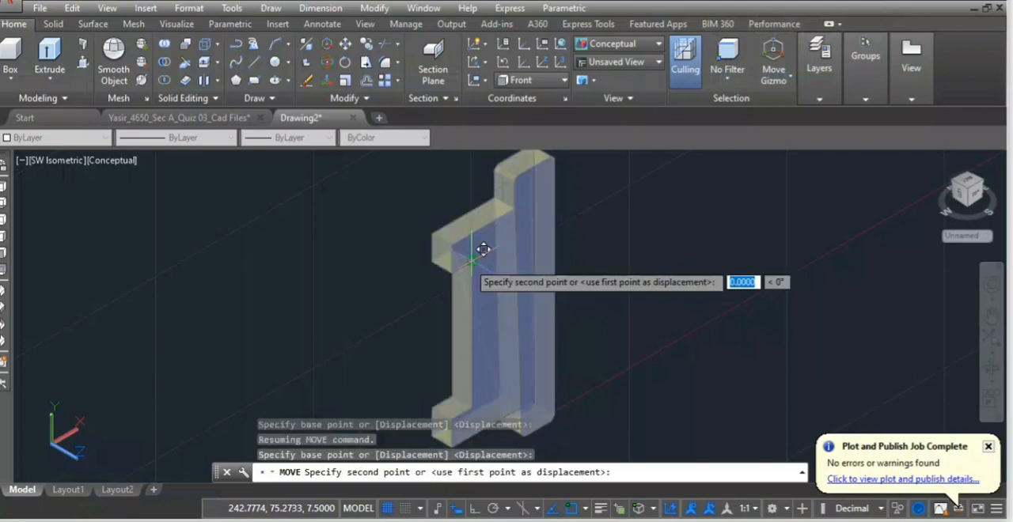
scroll(471, 260, "down", 9)
scroll(429, 316, "up", 5)
middle_click_drag(429, 316, 437, 304)
scroll(434, 304, "up", 5)
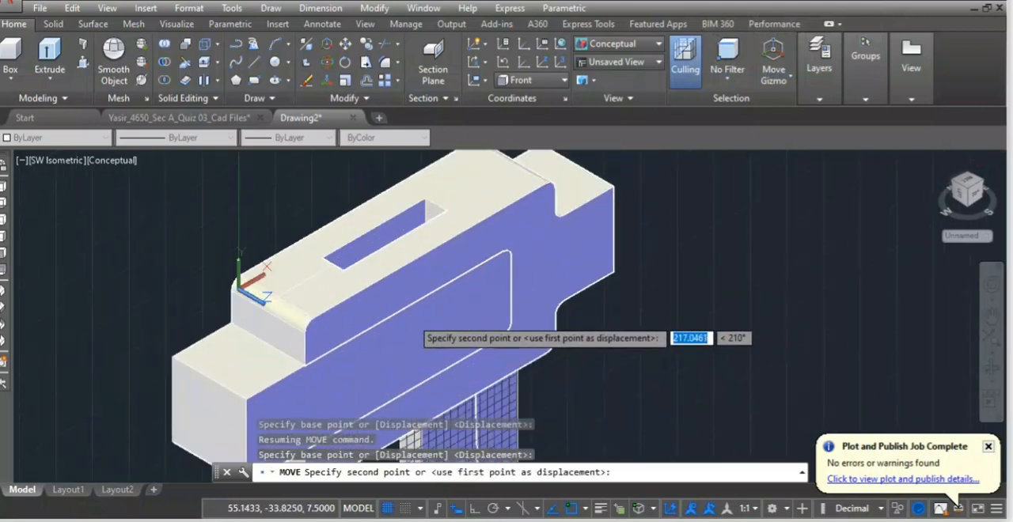
left_click(343, 272)
scroll(368, 240, "down", 2)
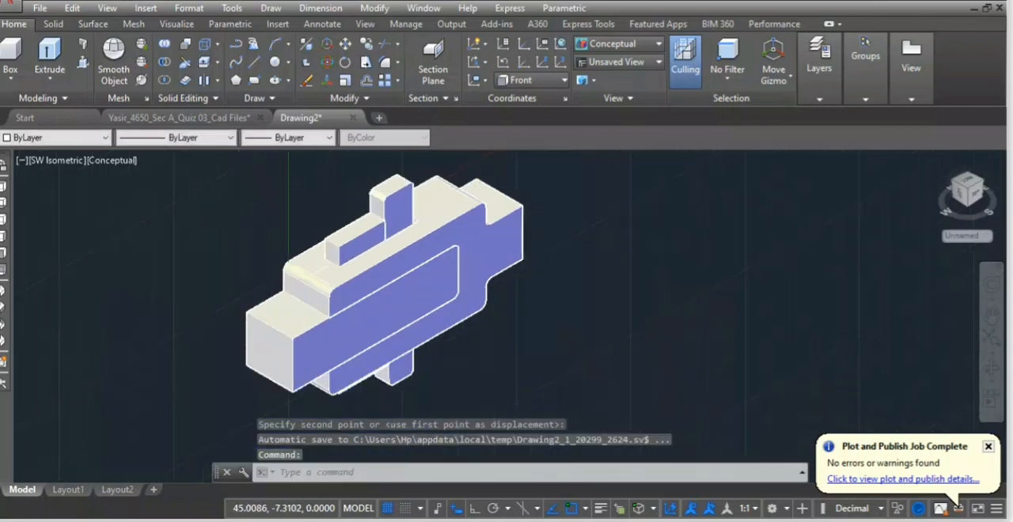
scroll(372, 240, "down", 2)
scroll(386, 333, "down", 4)
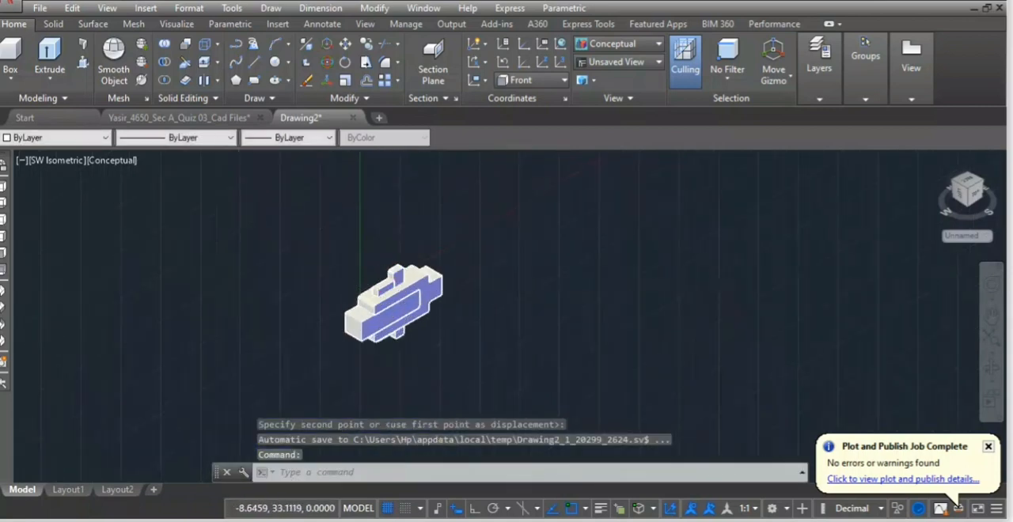
scroll(350, 277, "up", 3)
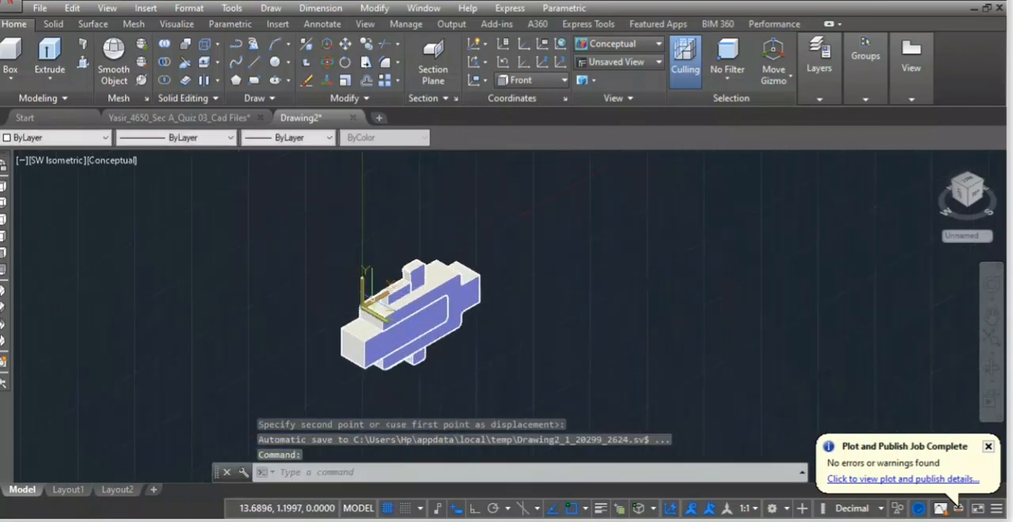
Show the assembled joint in Front view with the 2D Wireframe visual style and inspect how the gib and cotter fit.
left_click(47, 160)
left_click(99, 266)
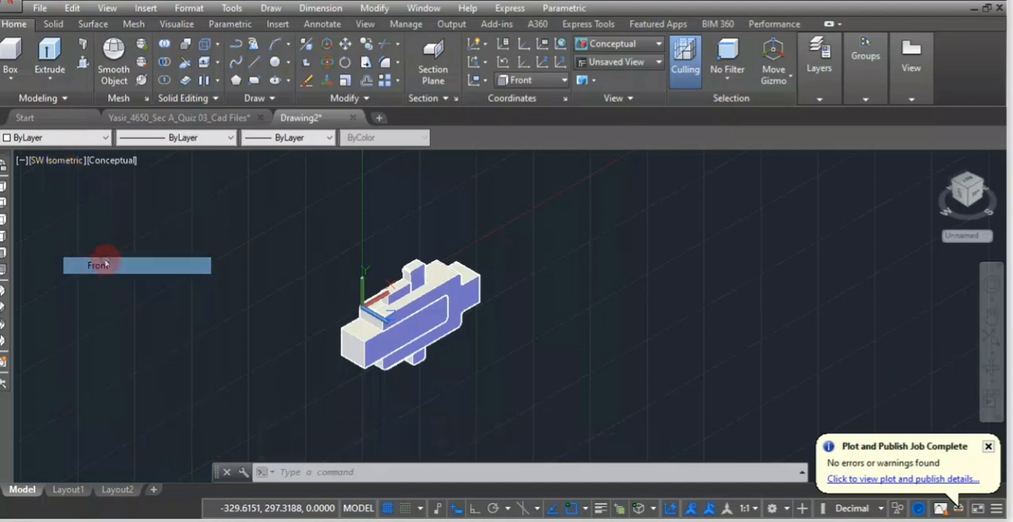
scroll(207, 310, "down", 2)
middle_click_drag(310, 328, 440, 291)
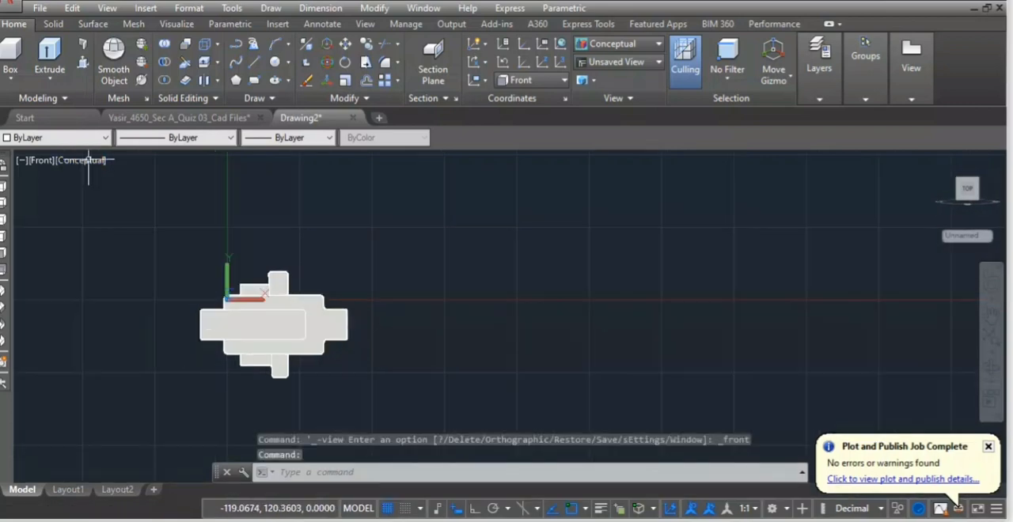
left_click(94, 162)
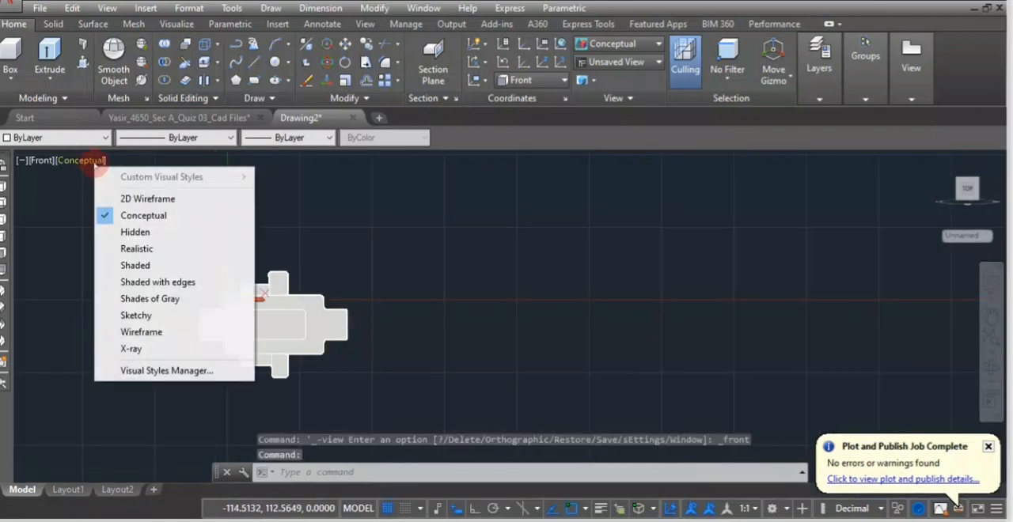
left_click(148, 202)
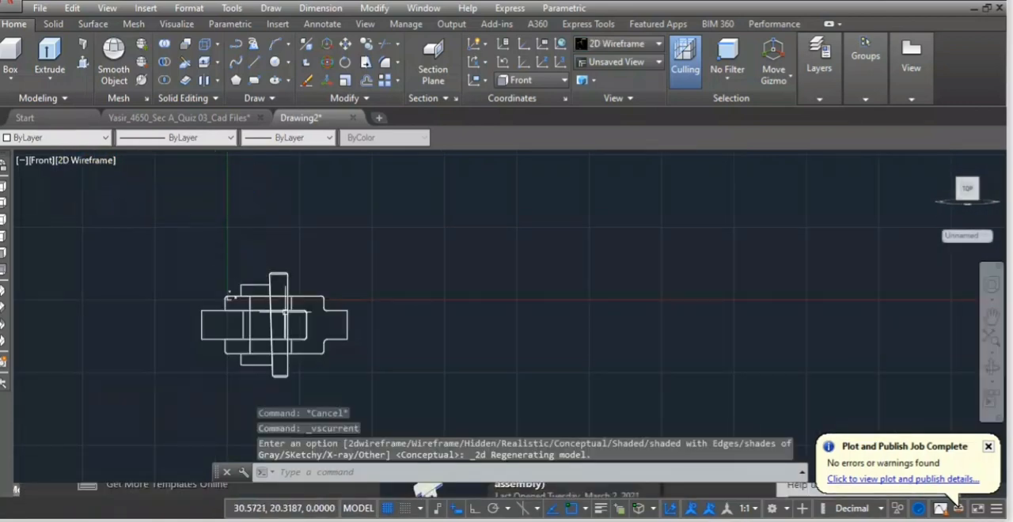
scroll(284, 333, "up", 4)
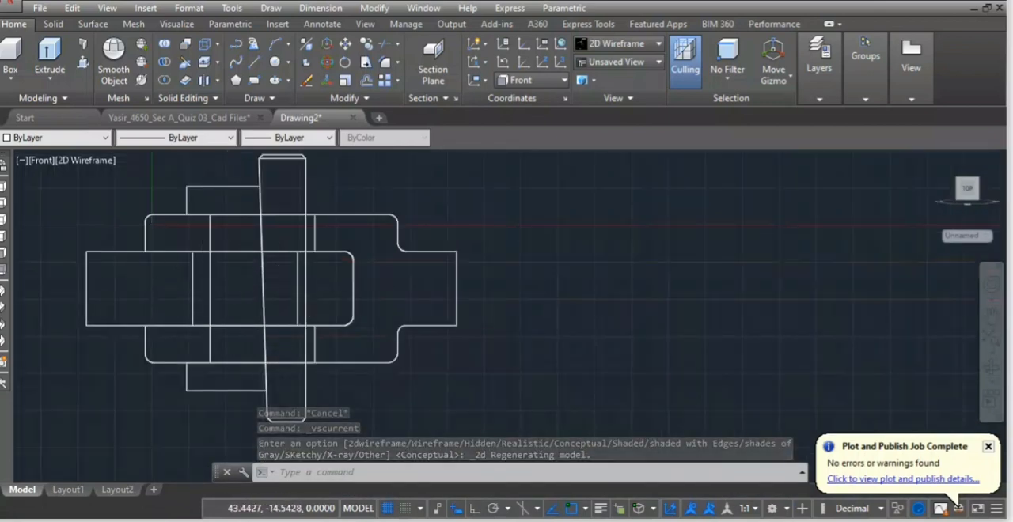
scroll(279, 267, "down", 2)
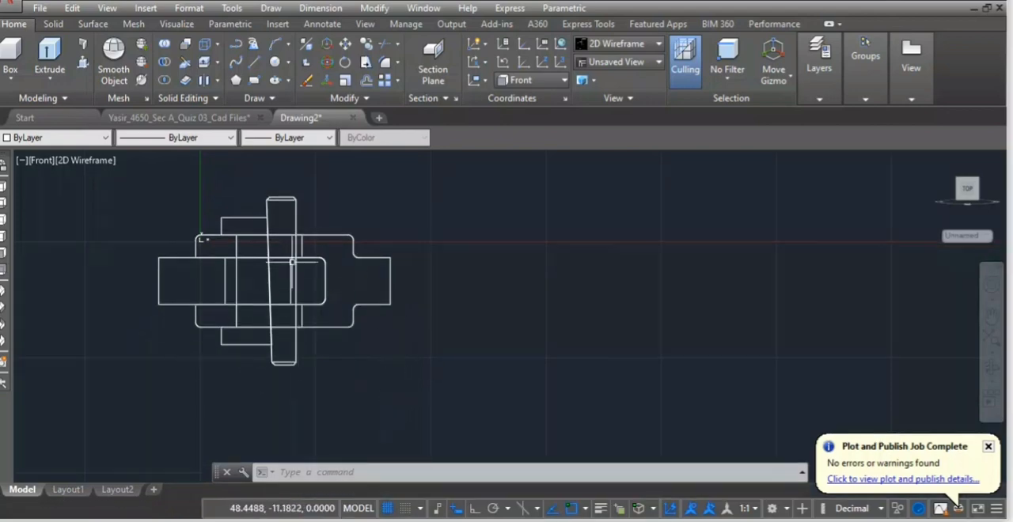
scroll(304, 243, "up", 5)
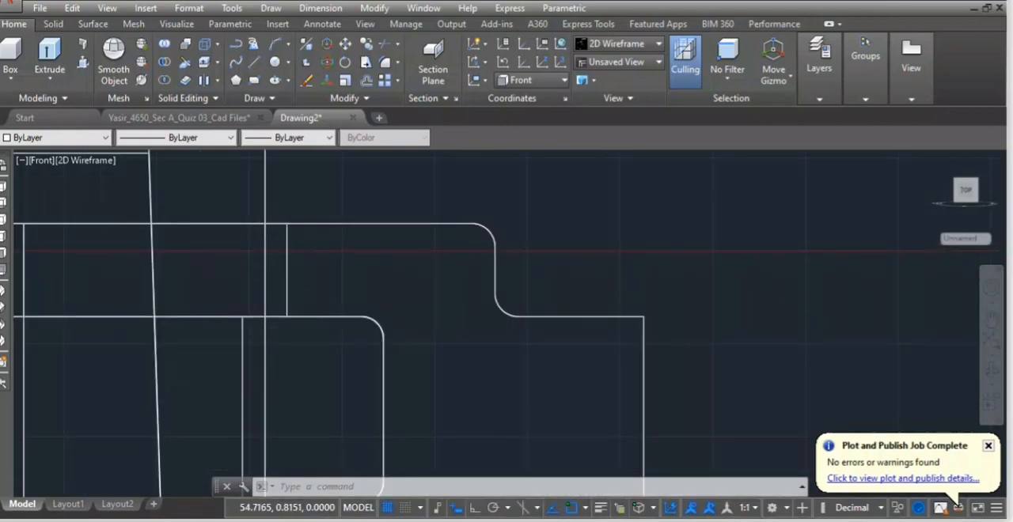
scroll(348, 293, "down", 6)
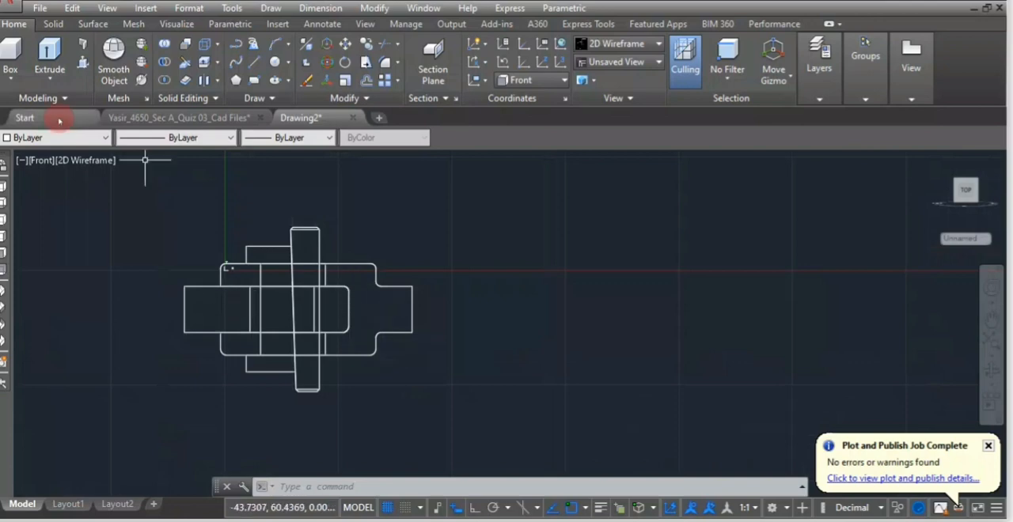
left_click(79, 158)
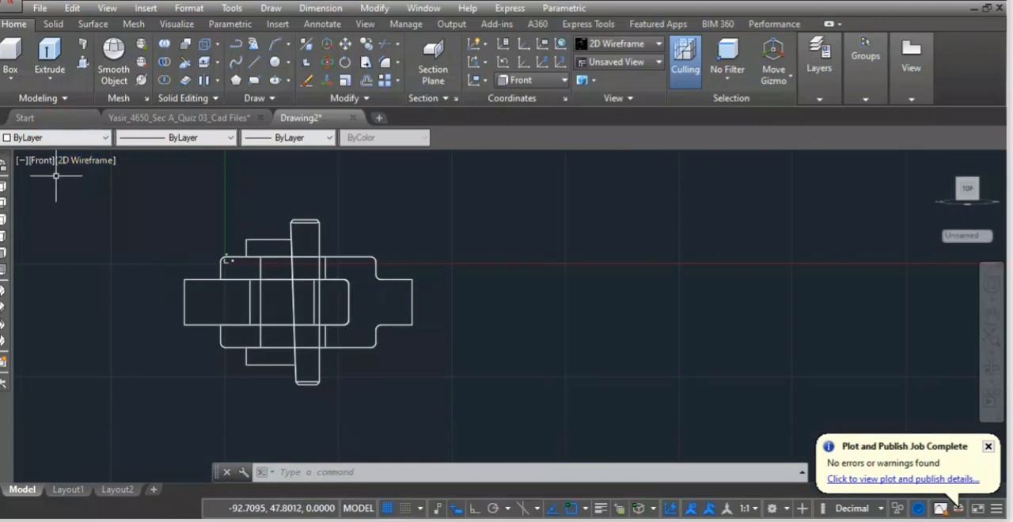
left_click(66, 163)
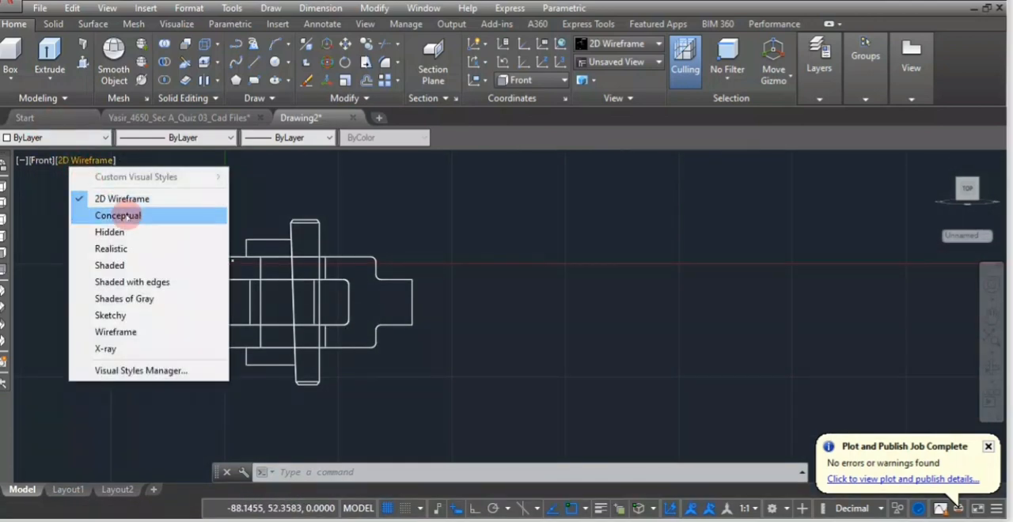
left_click(365, 205)
key("Escape")
key("Escape")
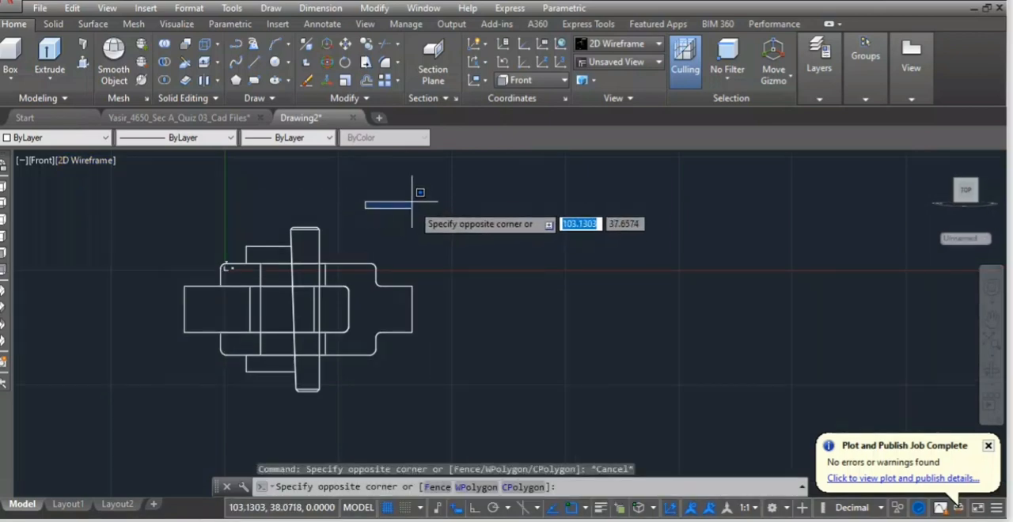